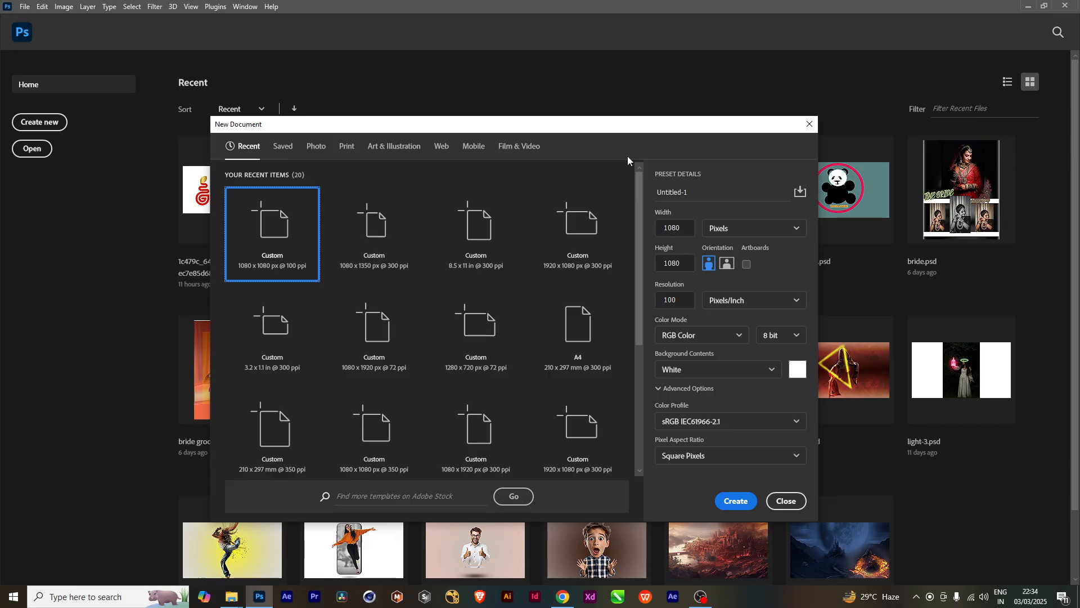
Find Paint through the system search and launch it with a blank canvas
click(106, 596)
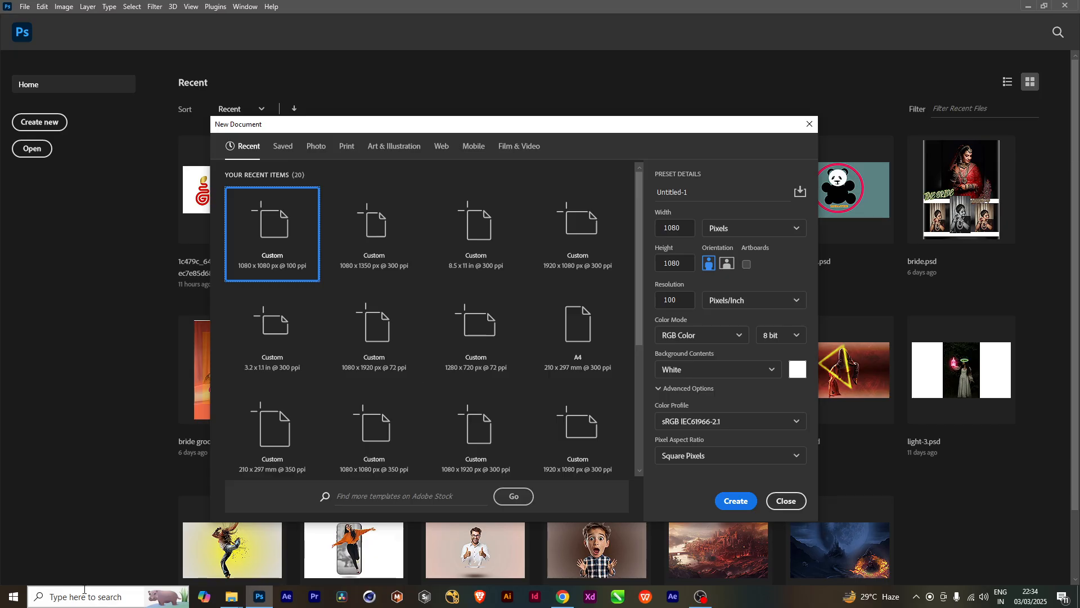
text(paint)
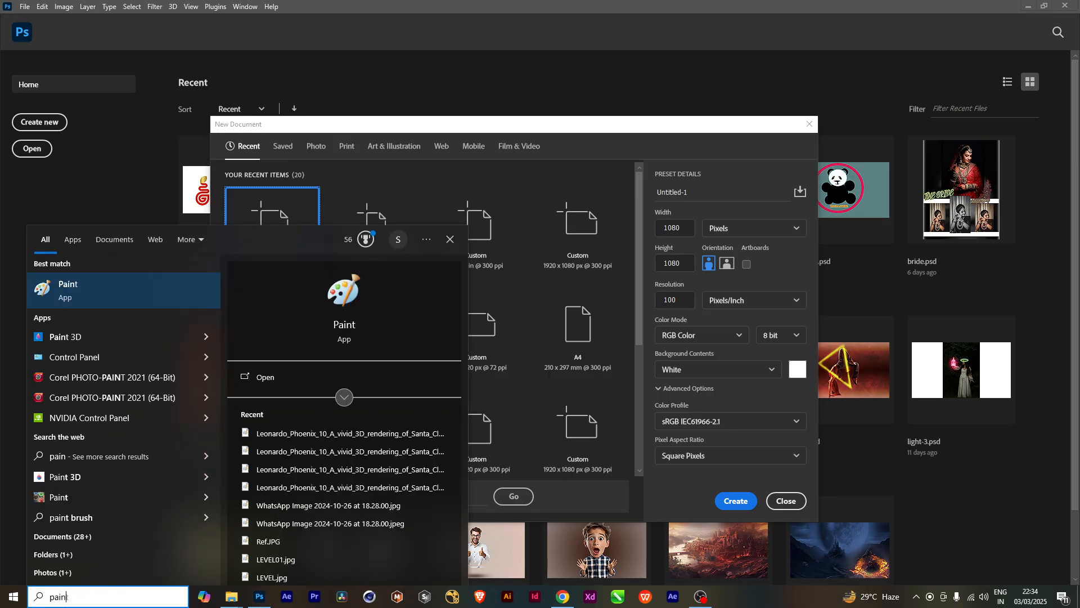
key(Return)
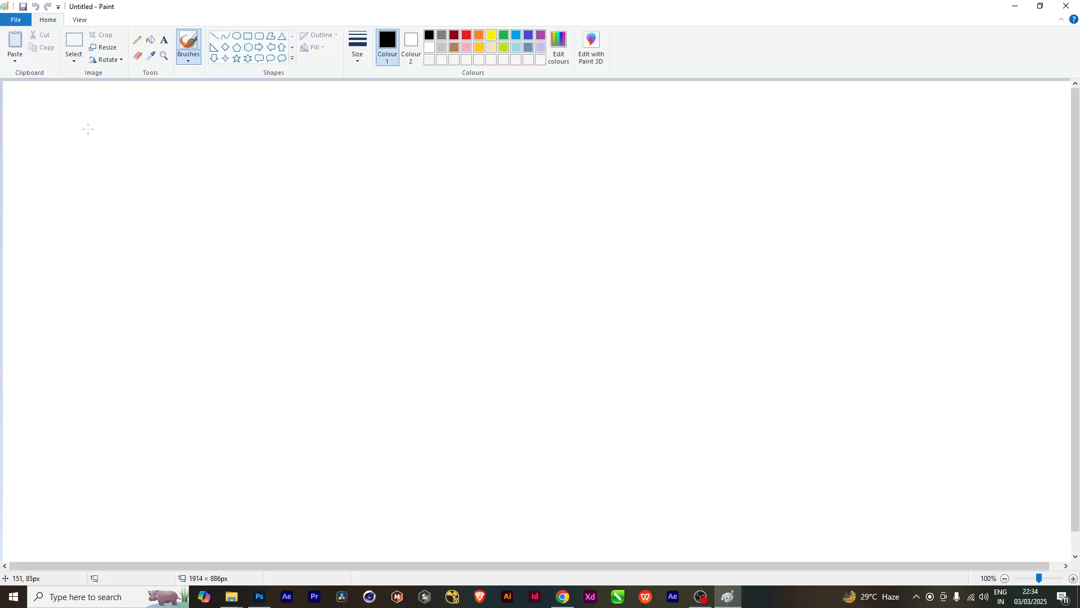
Handwrite the heading "APP UI Design" across the upper part of the canvas and underline "UI"
mouse_move(126, 132)
mouse_down()
mouse_move(105, 193)
mouse_move(141, 184)
mouse_move(148, 158)
mouse_up()
mouse_move(150, 148)
mouse_down()
mouse_move(155, 189)
mouse_move(166, 150)
mouse_move(159, 157)
mouse_up()
drag(176, 140, 180, 195)
mouse_move(174, 144)
mouse_down()
mouse_move(200, 139)
mouse_move(196, 158)
mouse_up()
drag(269, 137, 330, 180)
drag(426, 164, 431, 177)
mouse_move(417, 135)
mouse_down()
mouse_move(470, 161)
mouse_move(445, 180)
mouse_up()
mouse_move(488, 153)
mouse_down()
mouse_move(528, 146)
mouse_move(526, 171)
mouse_up()
mouse_move(578, 145)
mouse_down()
mouse_move(579, 167)
mouse_move(576, 137)
mouse_up()
mouse_move(597, 144)
mouse_down()
mouse_move(592, 155)
mouse_move(607, 161)
mouse_move(674, 165)
mouse_up()
drag(285, 190, 354, 190)
Handwrite "User Interface" beneath the heading and draw a long line under it
mouse_move(208, 239)
mouse_down()
mouse_move(220, 275)
mouse_move(235, 239)
mouse_move(254, 270)
mouse_up()
mouse_move(297, 253)
mouse_down()
mouse_move(340, 242)
mouse_move(367, 250)
mouse_move(380, 270)
mouse_up()
mouse_move(475, 223)
mouse_down()
mouse_move(455, 246)
mouse_move(473, 269)
mouse_move(489, 254)
mouse_move(505, 269)
mouse_up()
drag(514, 210, 523, 268)
mouse_move(496, 247)
mouse_down()
mouse_move(556, 246)
mouse_move(570, 271)
mouse_move(573, 256)
mouse_move(633, 276)
mouse_up()
mouse_move(643, 218)
mouse_down()
mouse_move(621, 244)
mouse_move(650, 235)
mouse_up()
mouse_move(650, 235)
mouse_down()
mouse_move(674, 234)
mouse_move(685, 248)
mouse_move(751, 259)
mouse_up()
drag(188, 302, 836, 252)
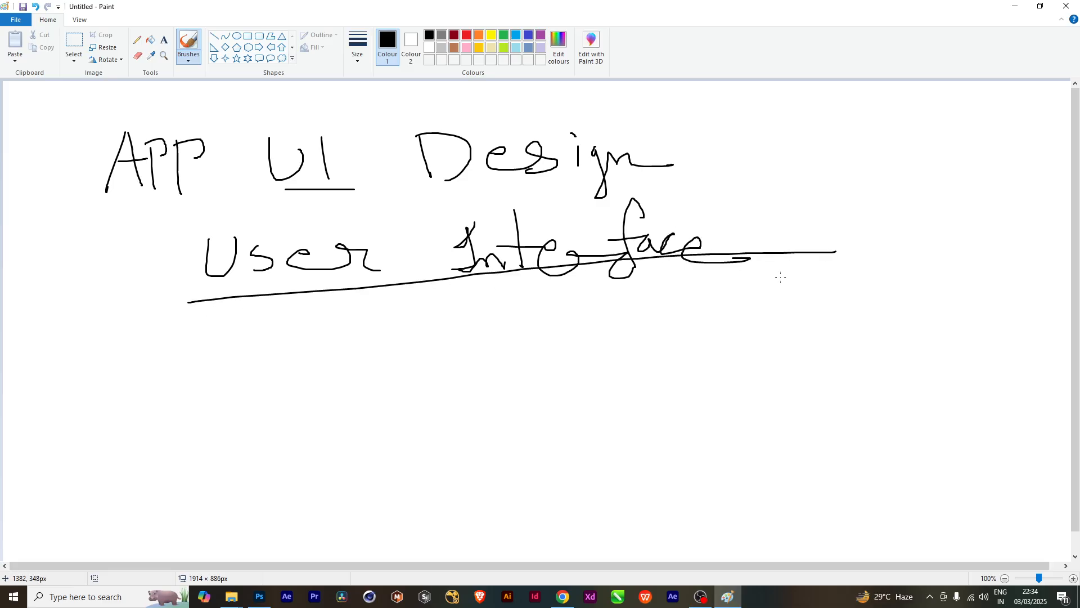
Handwrite "App" followed by a large slash below "User Interface", and underline "App" several times
mouse_move(216, 351)
mouse_down()
mouse_move(205, 380)
mouse_move(219, 361)
mouse_move(233, 386)
mouse_up()
mouse_move(248, 379)
mouse_down()
mouse_move(258, 424)
mouse_move(251, 400)
mouse_move(294, 425)
mouse_up()
drag(287, 383, 288, 397)
drag(384, 340, 322, 468)
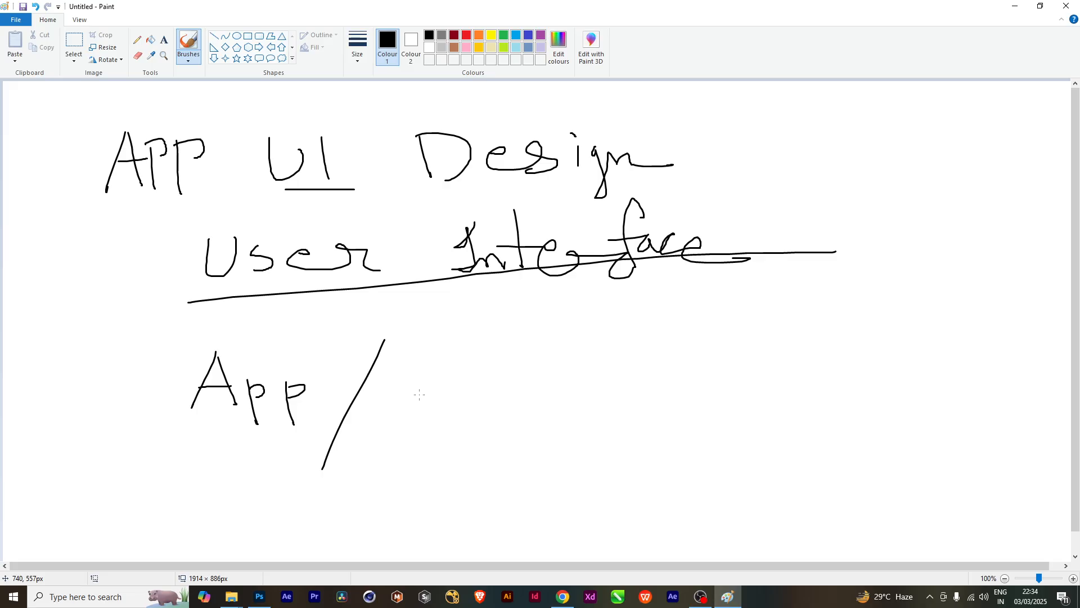
drag(184, 437, 295, 434)
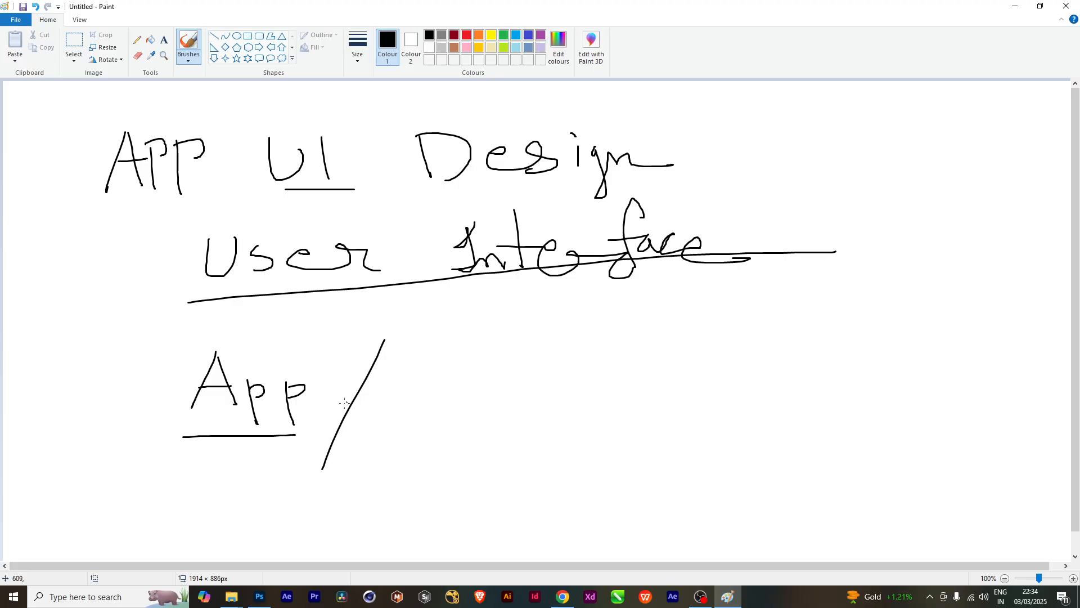
drag(188, 438, 333, 445)
drag(180, 438, 292, 426)
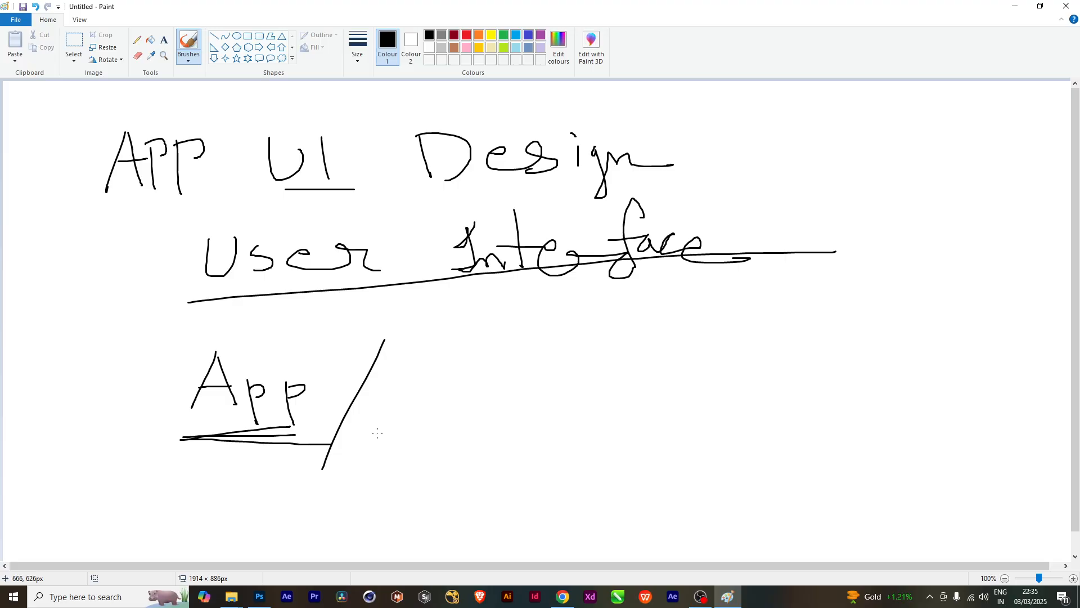
Handwrite "Website" after the slash, frame it with a box, and add a small mark before "App"
mouse_move(401, 379)
mouse_down()
mouse_move(412, 409)
mouse_move(460, 382)
mouse_move(488, 391)
mouse_move(484, 409)
mouse_move(515, 351)
mouse_move(539, 414)
mouse_move(491, 387)
mouse_up()
mouse_move(576, 377)
mouse_down()
mouse_move(598, 394)
mouse_move(579, 401)
mouse_up()
mouse_move(608, 377)
mouse_down()
mouse_move(613, 391)
mouse_move(607, 365)
mouse_move(637, 398)
mouse_move(730, 397)
mouse_up()
mouse_move(421, 428)
mouse_down()
mouse_move(751, 409)
mouse_move(717, 342)
mouse_move(387, 344)
mouse_move(396, 427)
mouse_move(483, 425)
mouse_up()
drag(125, 393, 146, 401)
mouse_move(167, 392)
mouse_down()
mouse_move(149, 412)
mouse_move(173, 409)
mouse_up()
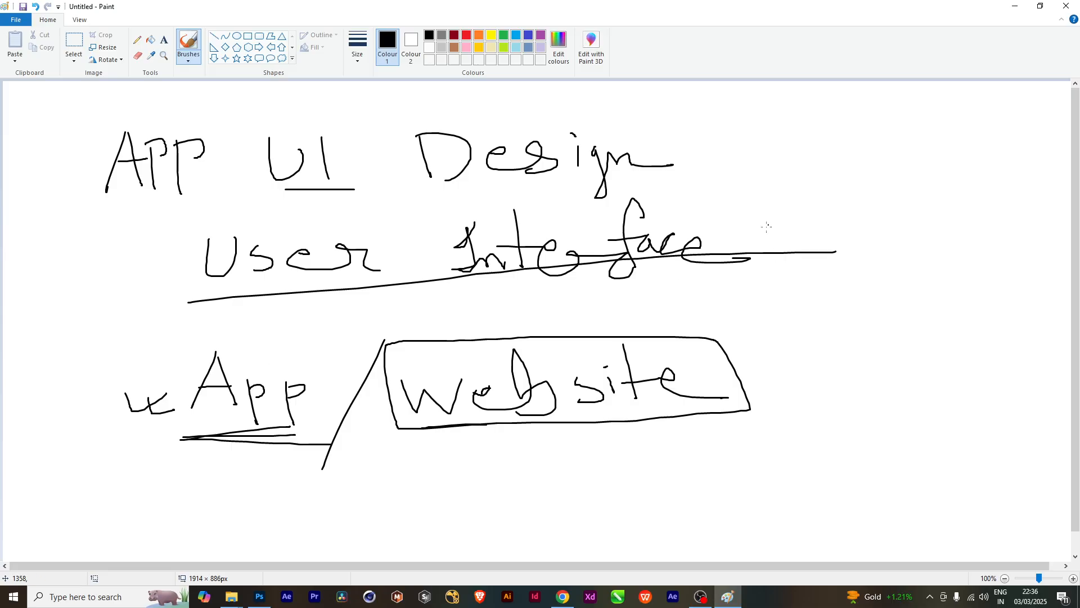
Sketch a tall screen outline beside "Website" and fill it with four rectangular layout blocks
drag(535, 257, 539, 317)
mouse_move(823, 279)
mouse_down()
mouse_move(836, 483)
mouse_move(910, 486)
mouse_move(1021, 468)
mouse_move(1023, 391)
mouse_move(998, 274)
mouse_move(826, 283)
mouse_up()
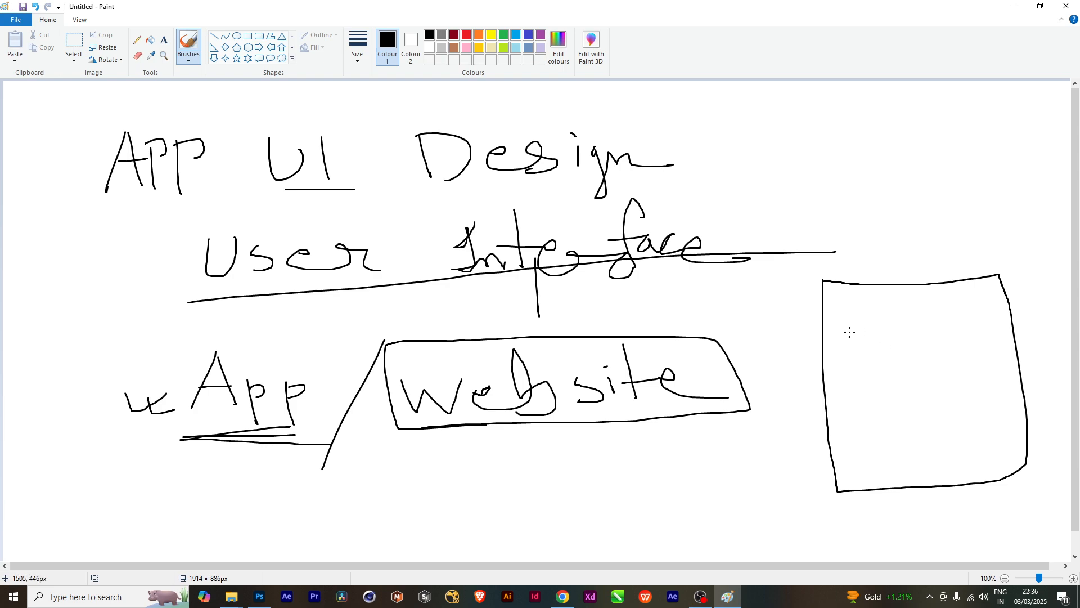
mouse_move(855, 331)
mouse_down()
mouse_move(872, 351)
mouse_move(981, 333)
mouse_move(852, 330)
mouse_up()
mouse_move(870, 386)
mouse_down()
mouse_move(932, 409)
mouse_move(1002, 406)
mouse_move(993, 378)
mouse_move(872, 385)
mouse_up()
mouse_move(903, 429)
mouse_down()
mouse_move(965, 435)
mouse_move(952, 427)
mouse_move(906, 429)
mouse_move(941, 457)
mouse_move(981, 462)
mouse_move(885, 460)
mouse_up()
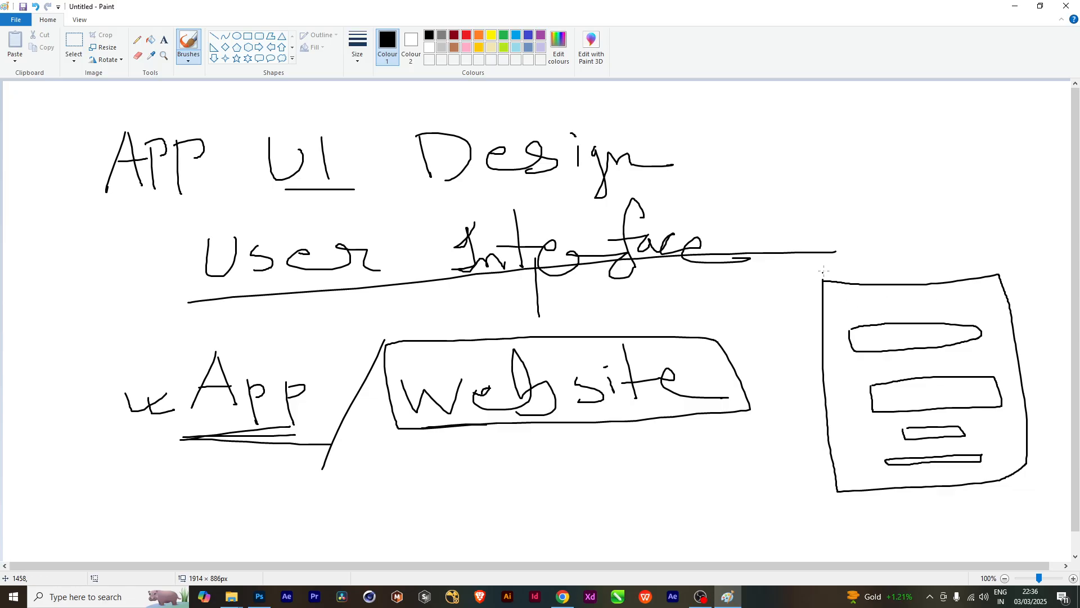
Handwrite "wireframe" beside the "APP UI Design" heading and draw a frame around it
mouse_move(756, 142)
mouse_down()
mouse_move(805, 141)
mouse_move(811, 156)
mouse_move(878, 144)
mouse_move(868, 142)
mouse_move(889, 151)
mouse_up()
drag(895, 100, 902, 150)
mouse_move(888, 139)
mouse_down()
mouse_move(974, 122)
mouse_move(995, 134)
mouse_move(1049, 120)
mouse_move(1068, 141)
mouse_up()
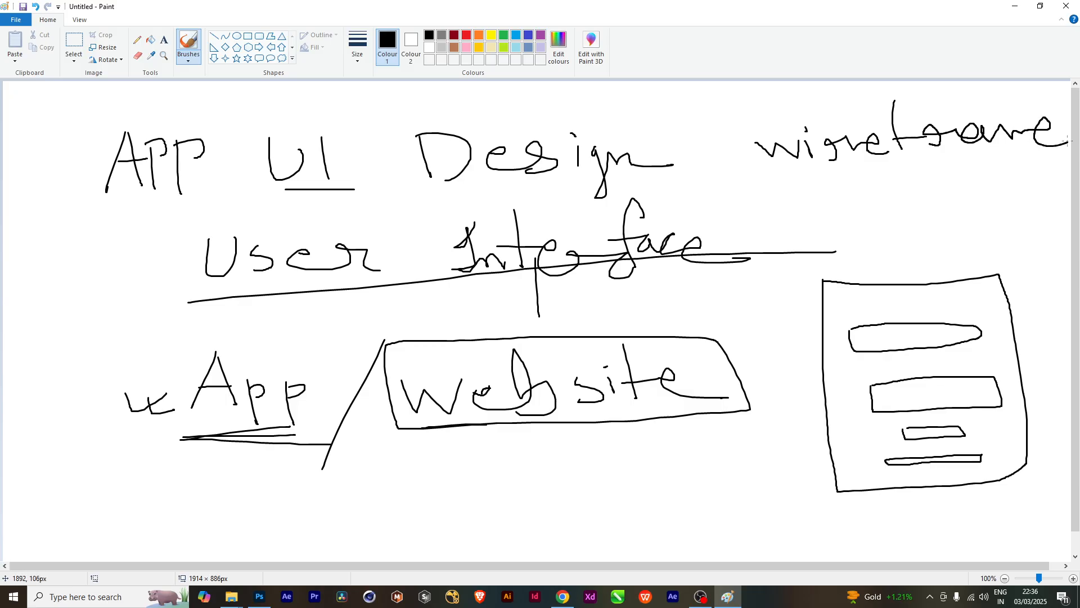
drag(895, 102, 897, 111)
mouse_move(777, 103)
mouse_down()
mouse_move(1008, 186)
mouse_move(1055, 175)
mouse_move(1067, 93)
mouse_up()
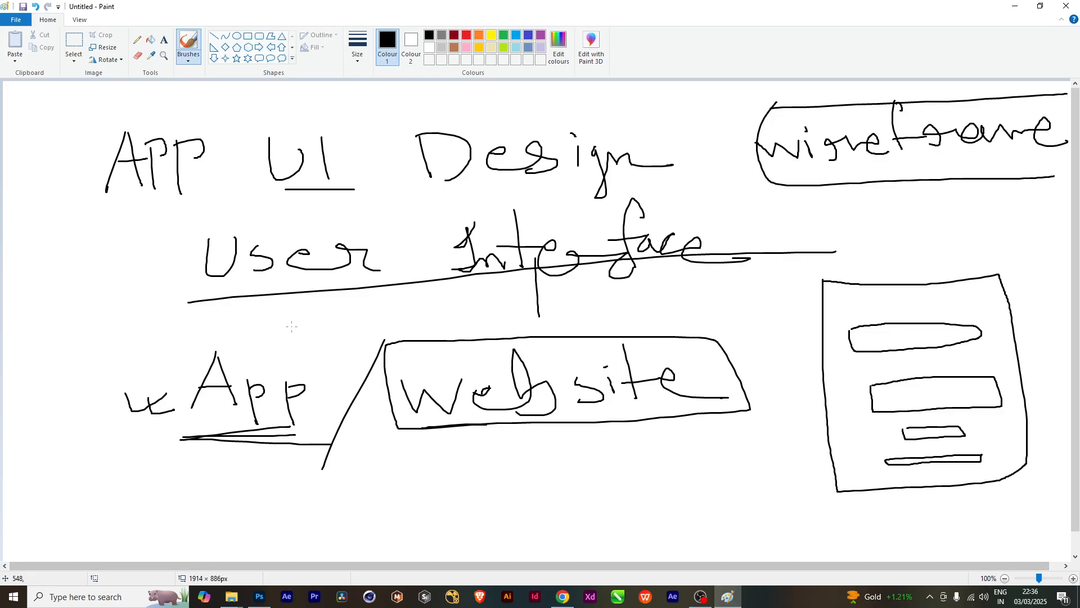
Add more handwritten notes and strokes in the empty area below "App" and "Website"
drag(361, 474, 411, 517)
mouse_move(402, 467)
mouse_down()
mouse_move(404, 490)
mouse_move(426, 481)
mouse_move(409, 516)
mouse_up()
mouse_move(403, 478)
mouse_down()
mouse_move(426, 481)
mouse_move(412, 518)
mouse_up()
drag(309, 516, 424, 514)
mouse_move(525, 462)
mouse_down()
mouse_move(528, 512)
mouse_move(537, 460)
mouse_up()
mouse_move(516, 488)
mouse_down()
mouse_move(544, 478)
mouse_move(546, 495)
mouse_move(649, 501)
mouse_up()
click(544, 466)
mouse_move(514, 531)
mouse_down()
mouse_move(549, 528)
mouse_move(582, 443)
mouse_move(504, 517)
mouse_move(505, 530)
mouse_up()
mouse_move(456, 468)
mouse_down()
mouse_move(313, 471)
mouse_move(517, 532)
mouse_move(486, 468)
mouse_up()
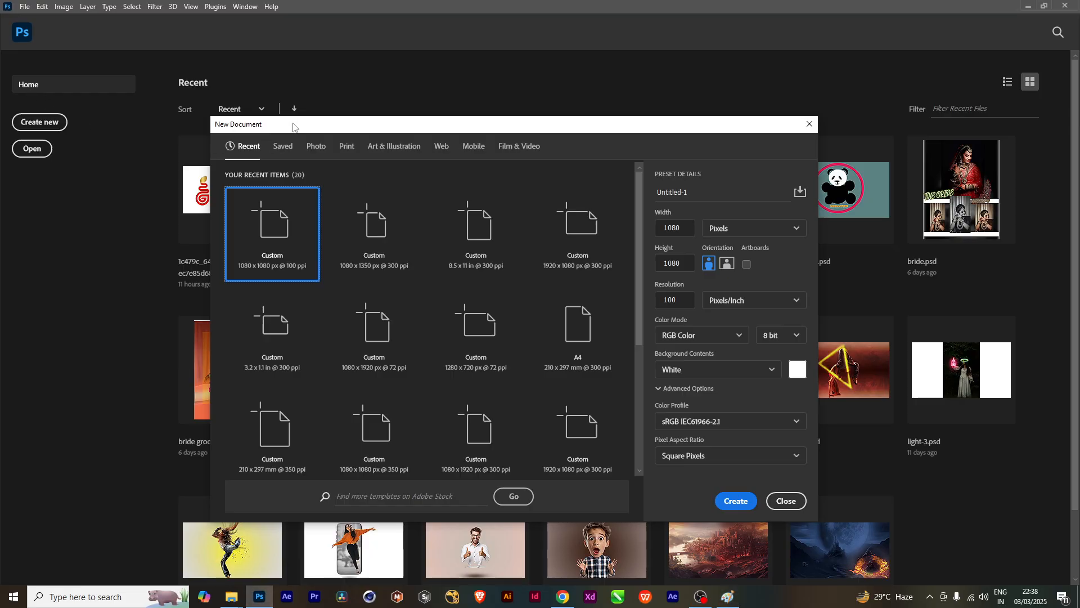
drag(295, 125, 194, 119)
drag(399, 116, 402, 113)
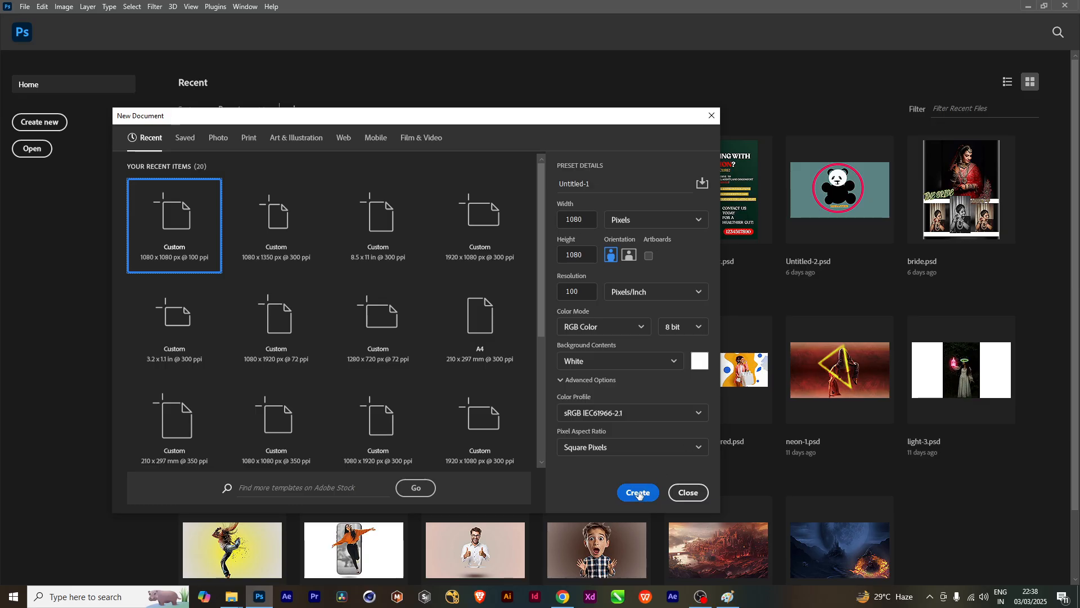
drag(447, 120, 407, 115)
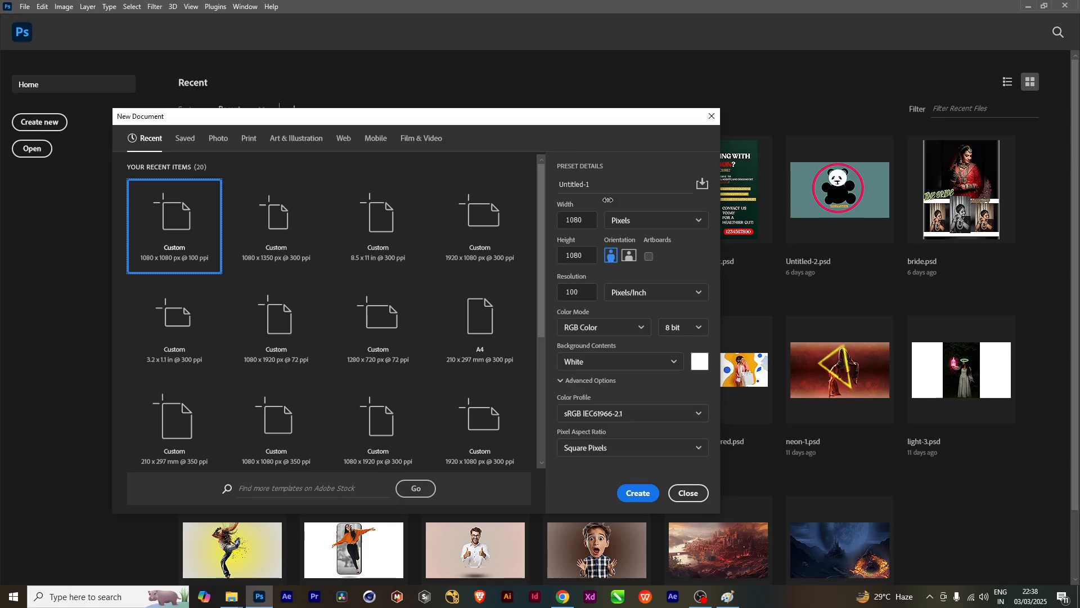
drag(437, 118, 442, 117)
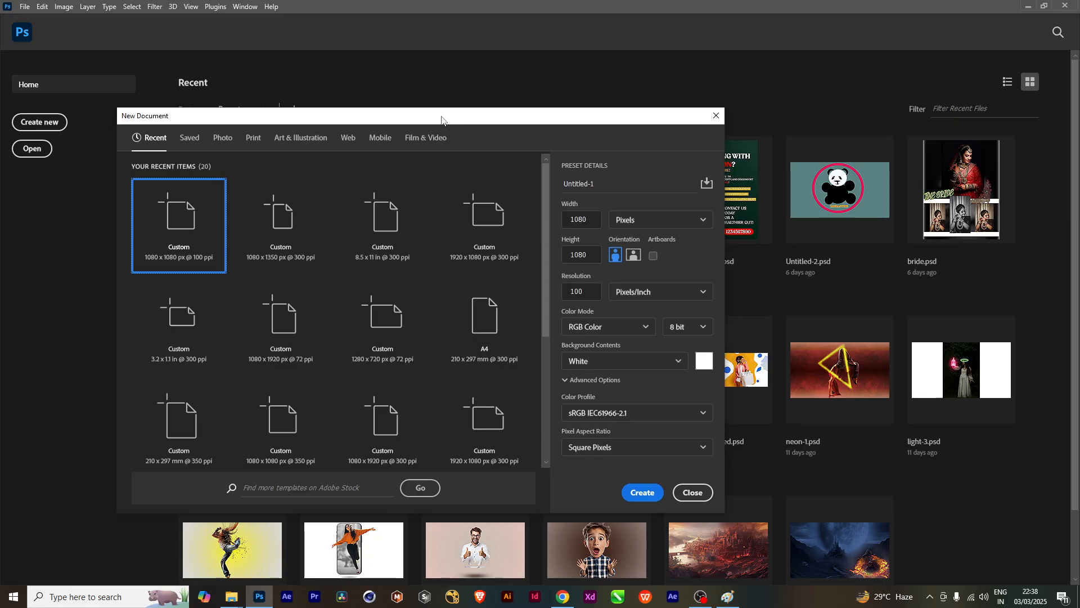
Show the mobile presets for the new document, browse them, and keep the iPhone X preset chosen
click(389, 143)
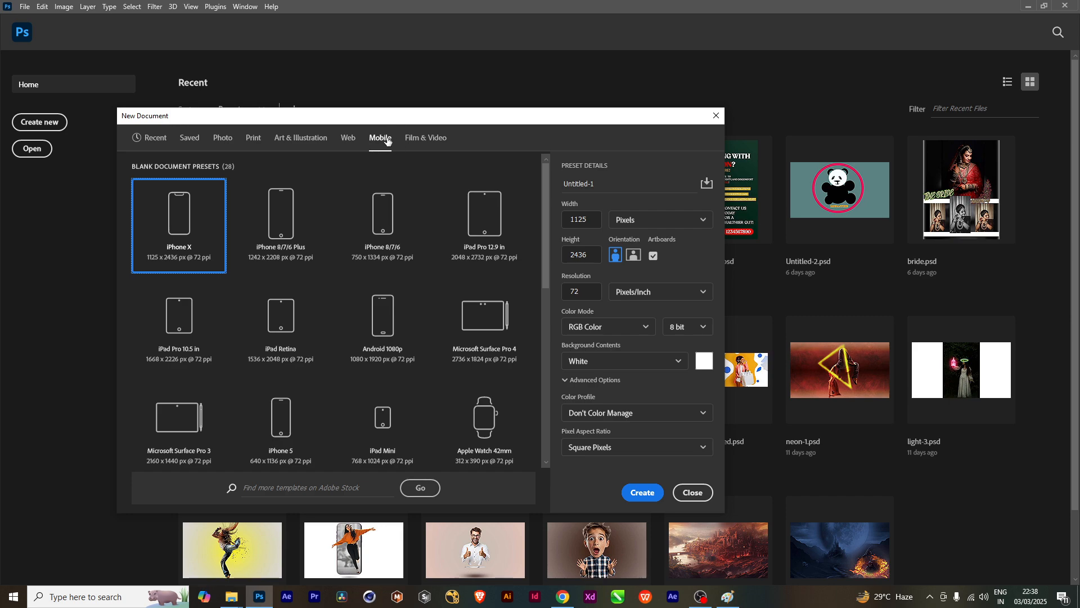
scroll(236, 309, down, 2)
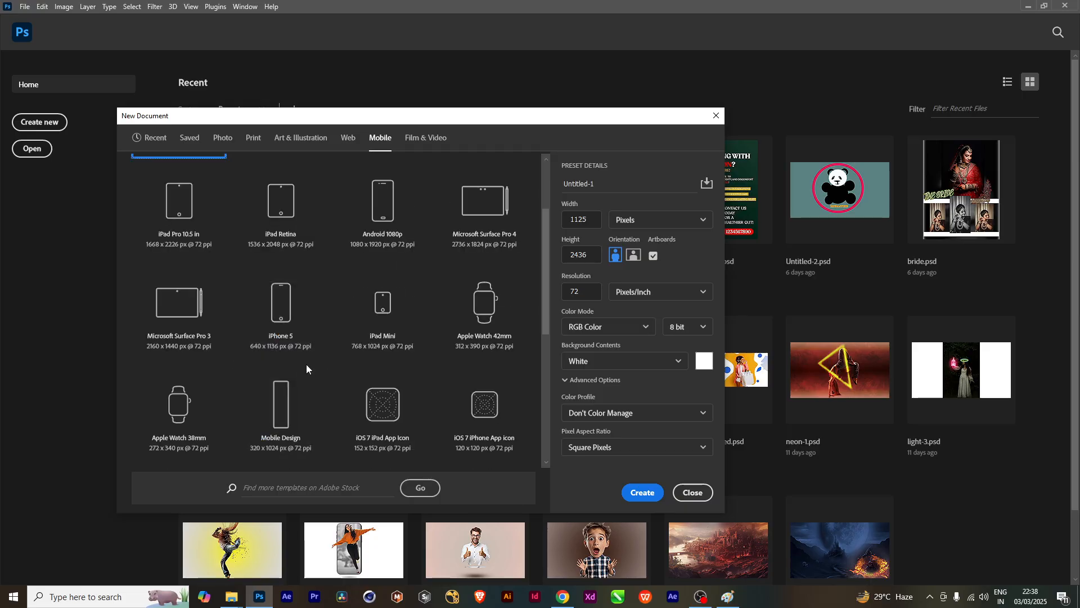
scroll(292, 357, down, 1)
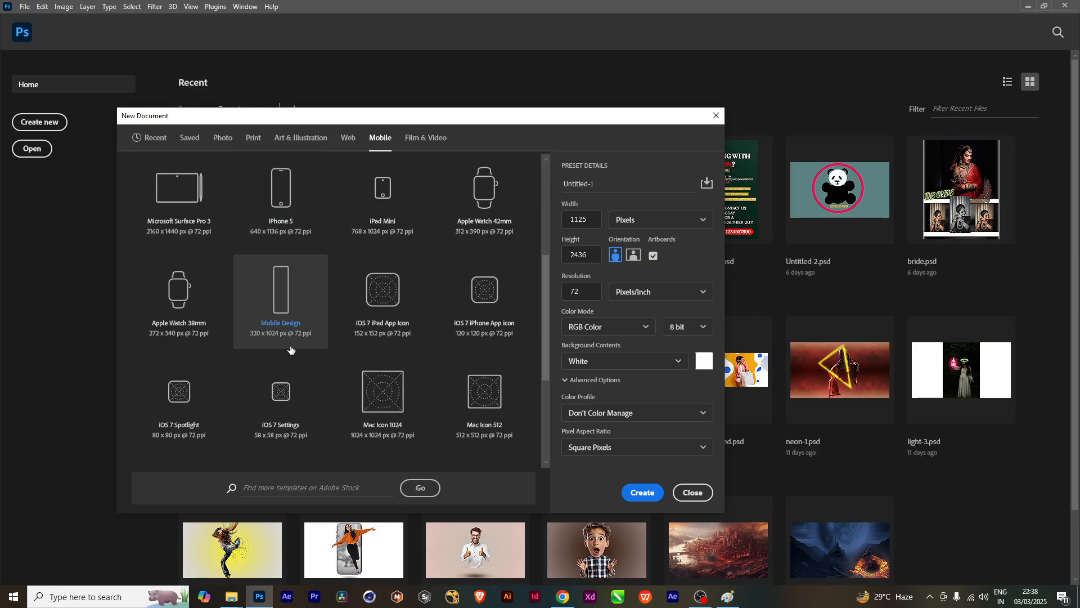
scroll(328, 344, down, 2)
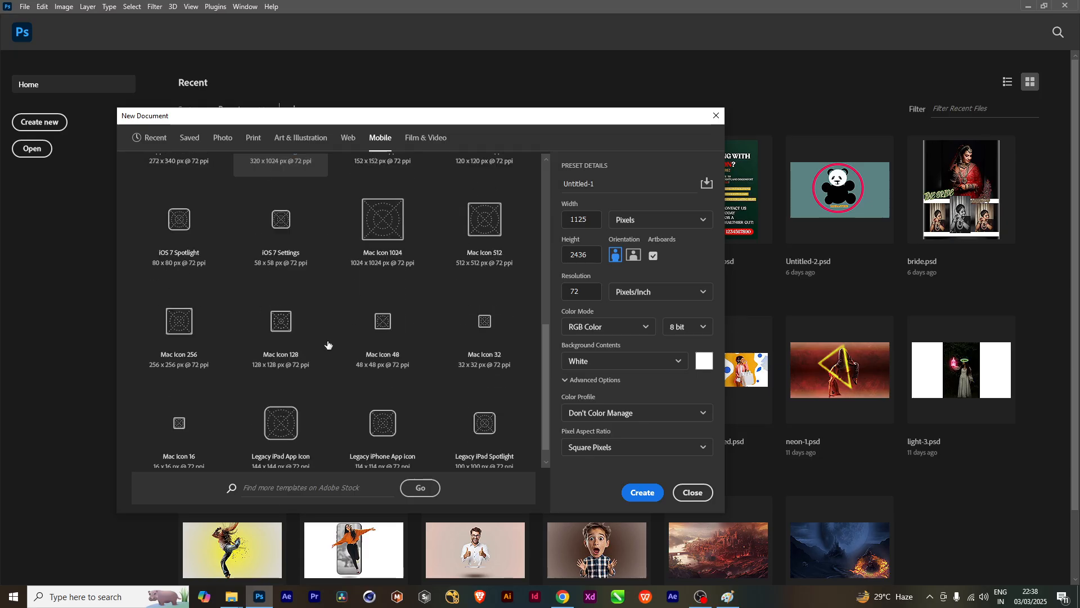
scroll(328, 346, down, 1)
scroll(329, 344, up, 5)
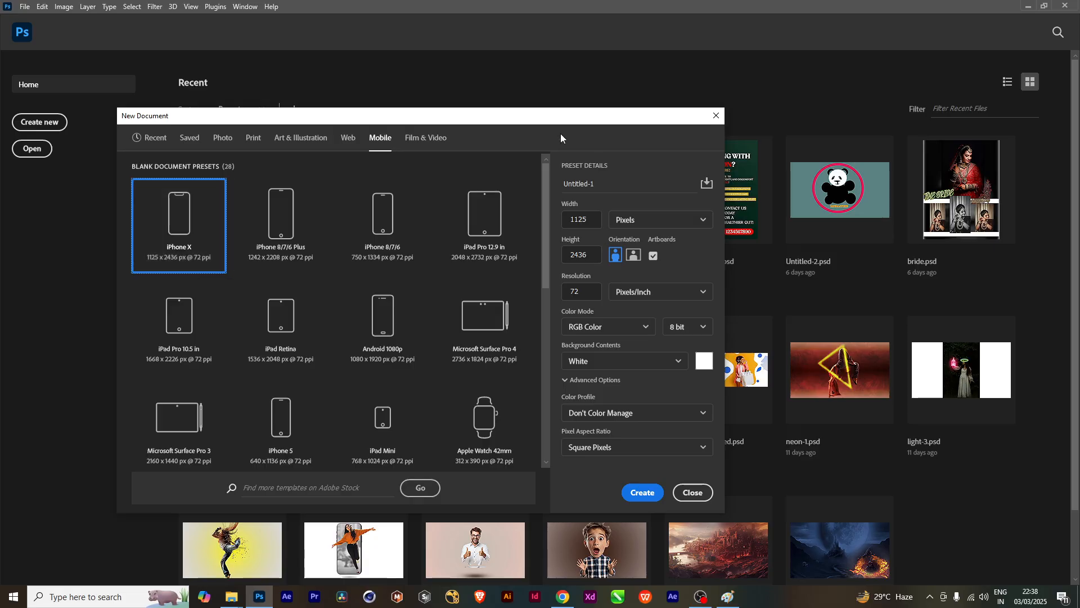
Set the new document's resolution to 300 pixels/inch and leave artboards enabled
drag(540, 118, 527, 118)
drag(568, 291, 541, 298)
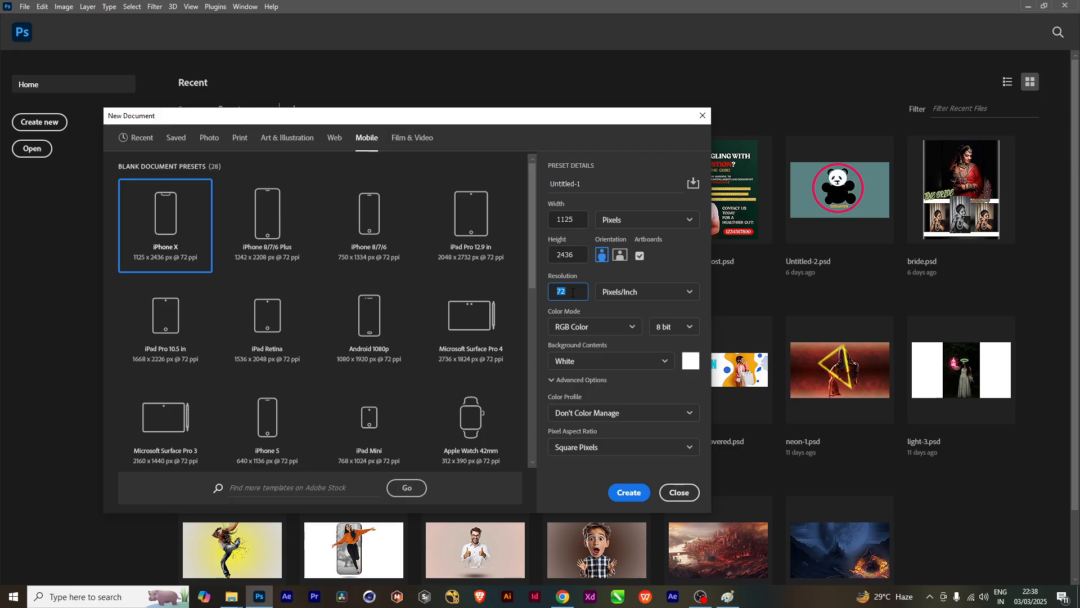
text(300)
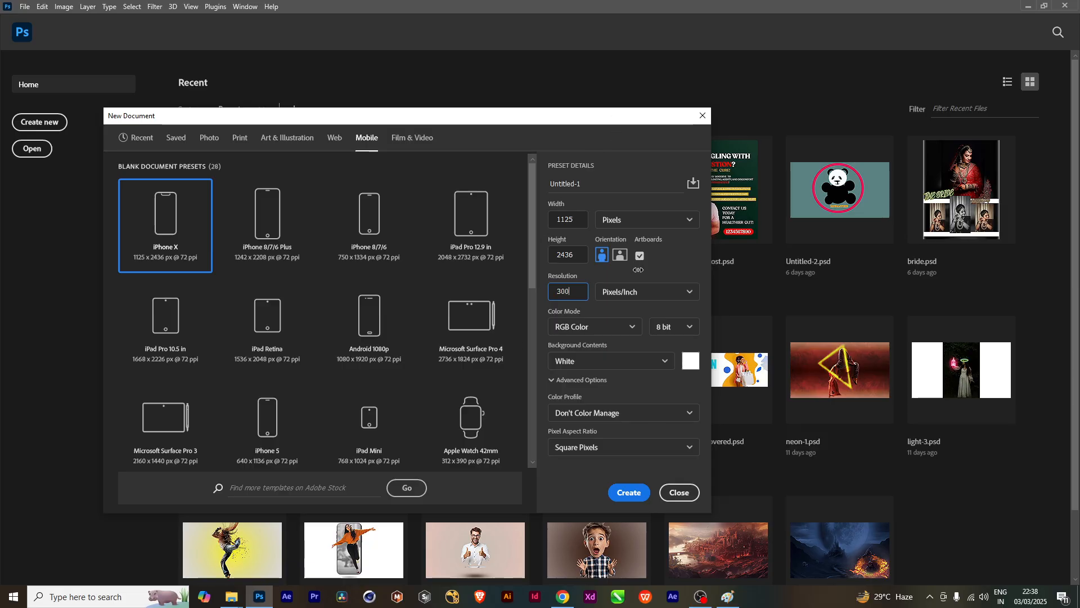
click(667, 259)
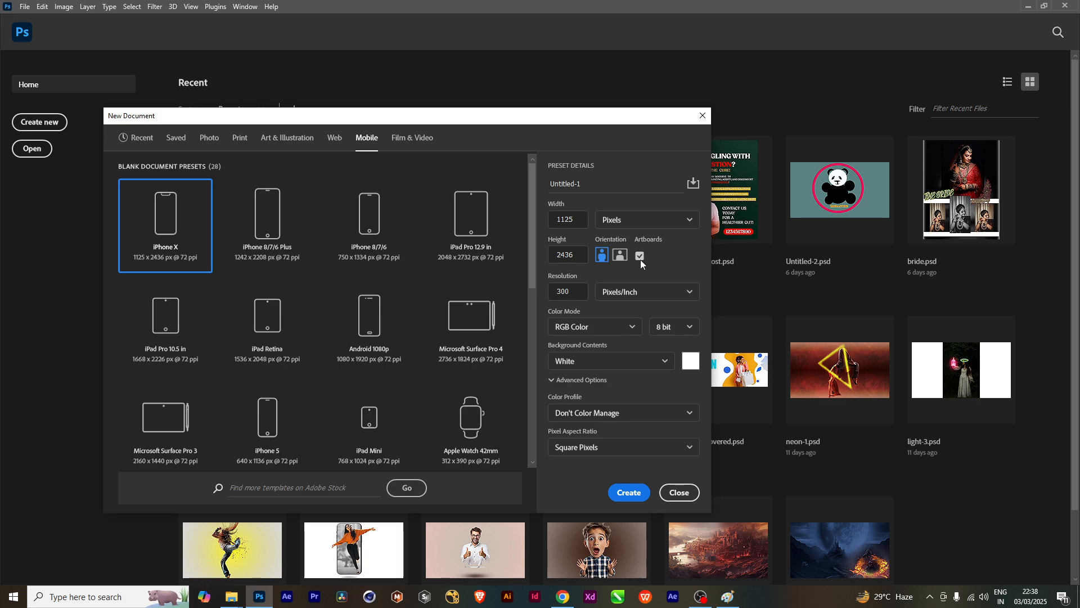
click(640, 258)
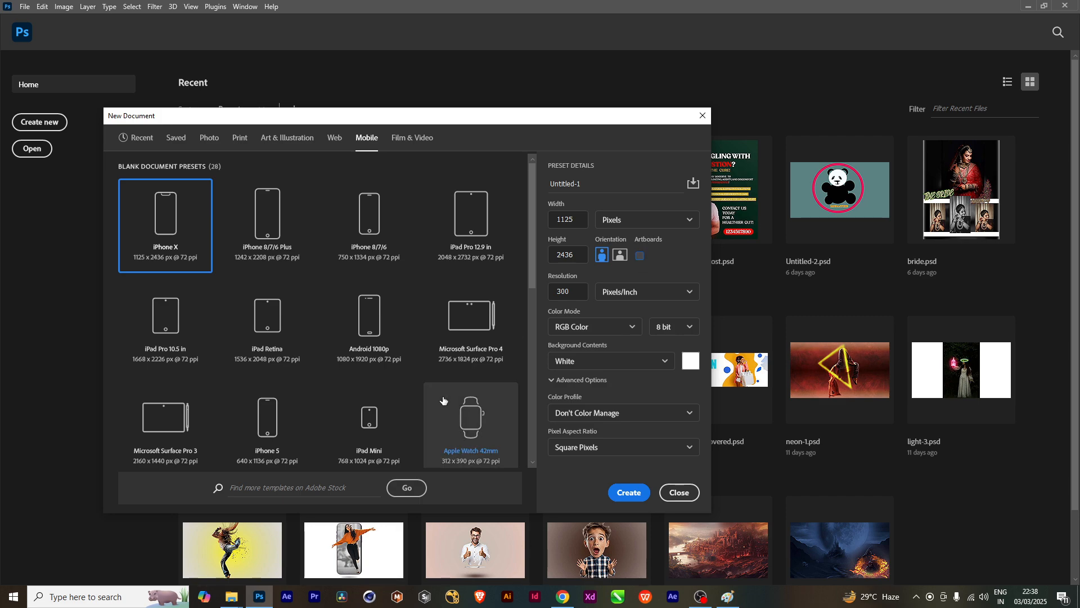
click(643, 259)
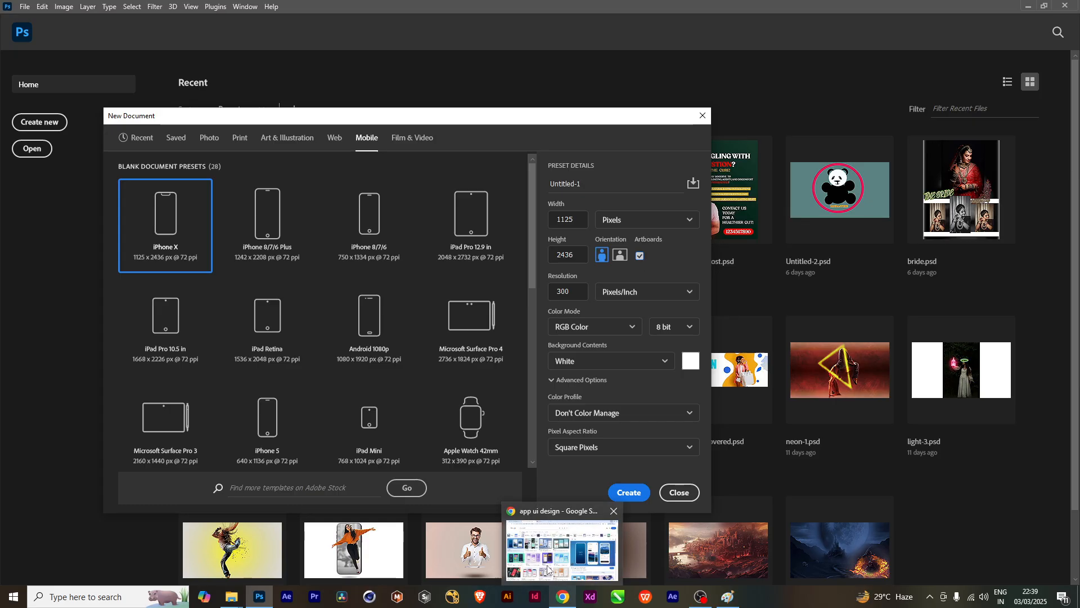
Switch to Chrome, open the Uizard mobile app design image in a new tab, examine it, and return to the image results
click(568, 599)
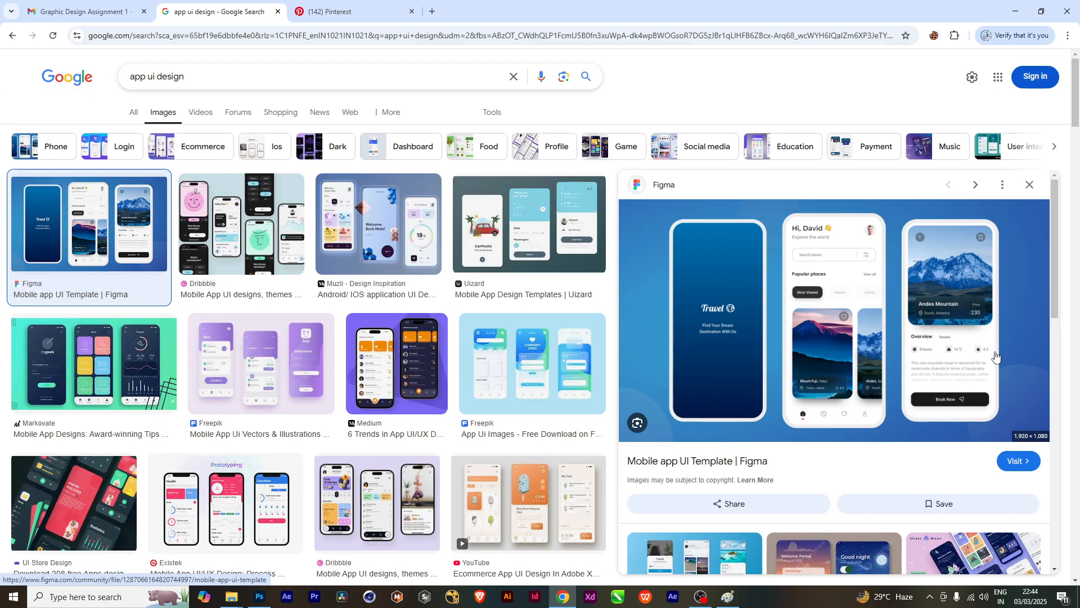
right_click(533, 243)
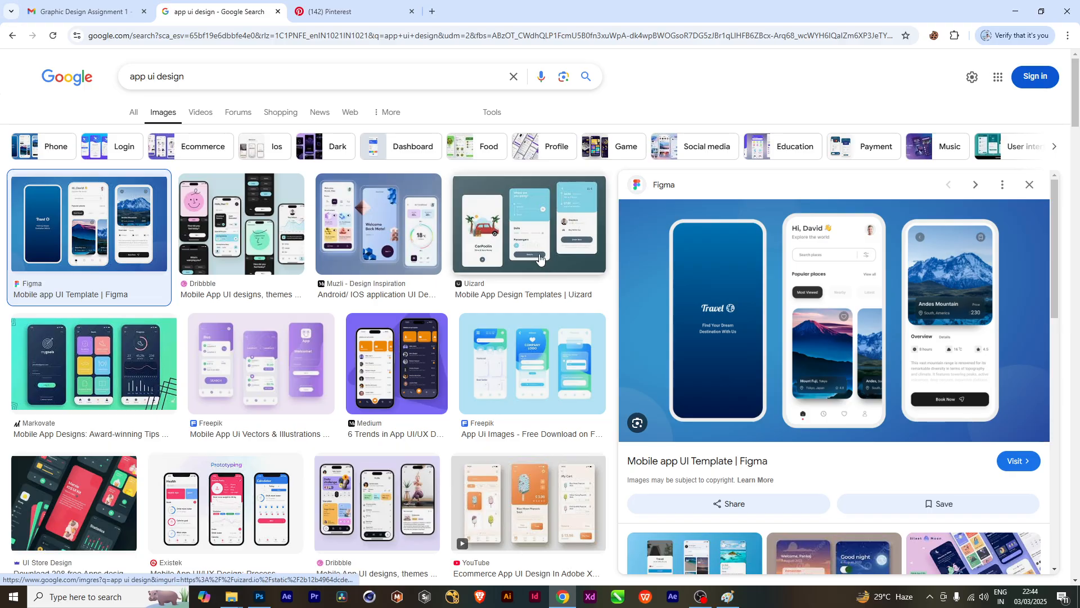
click(568, 253)
click(371, 6)
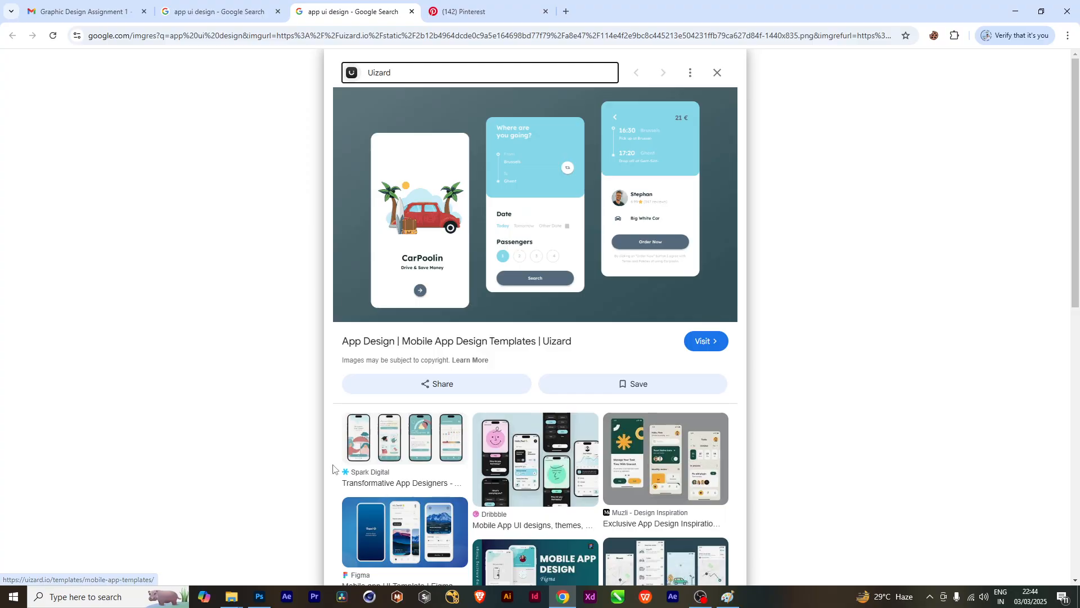
scroll(333, 469, down, 4)
scroll(335, 470, up, 4)
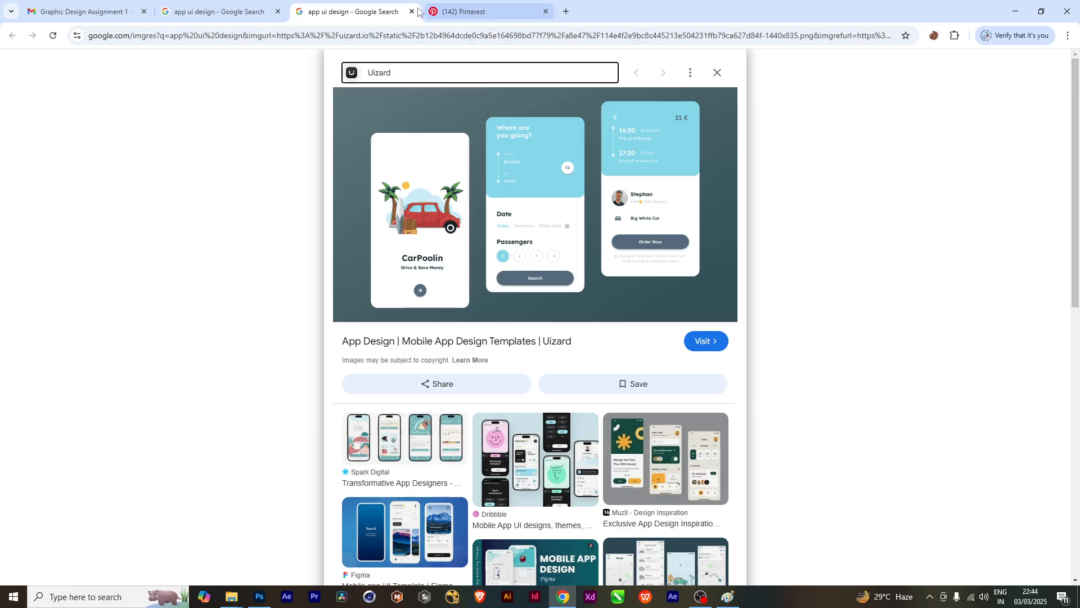
click(237, 8)
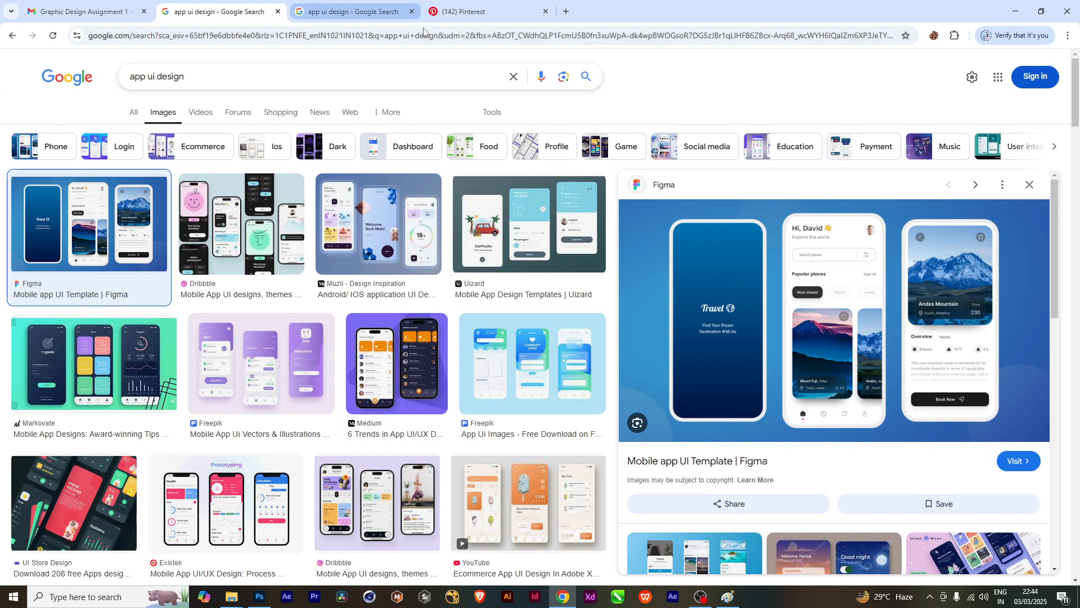
Switch back to Photoshop, create the iPhone X artboard document at 1125 x 2436 px, and activate the Move tool
click(265, 598)
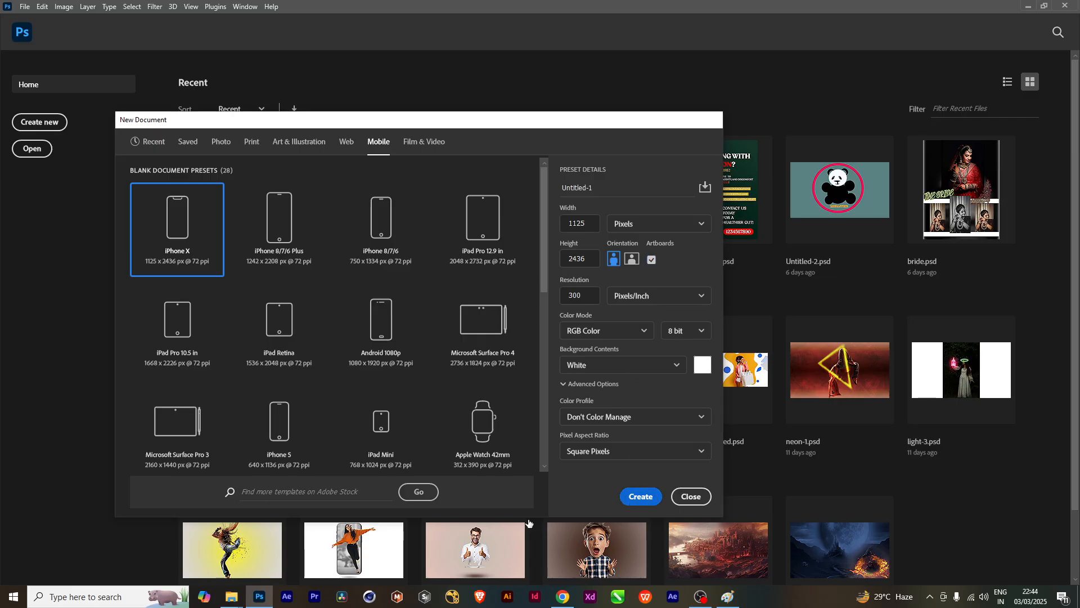
click(633, 503)
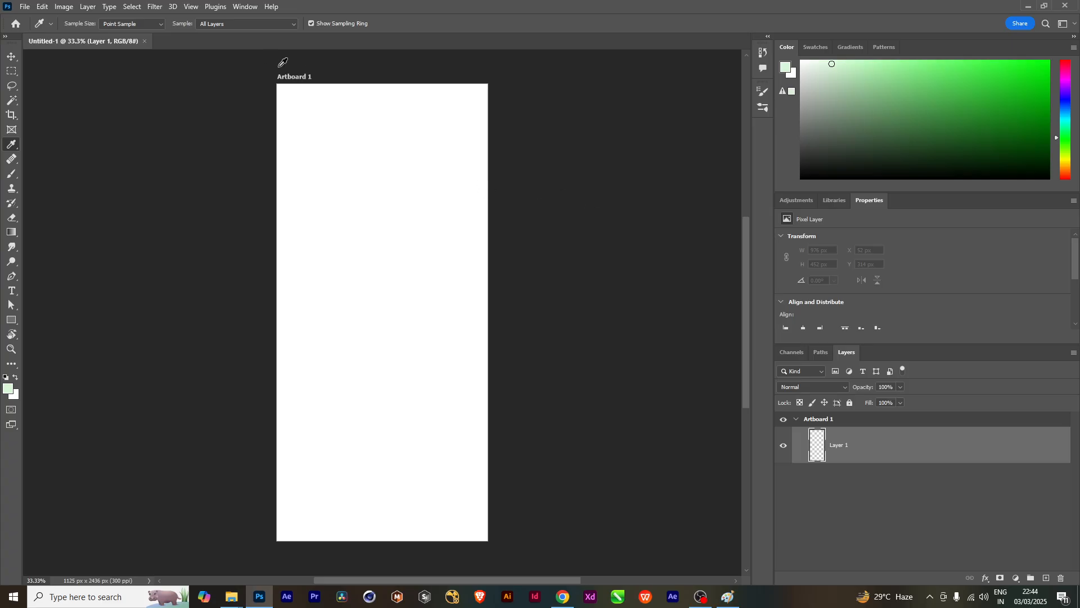
click(9, 57)
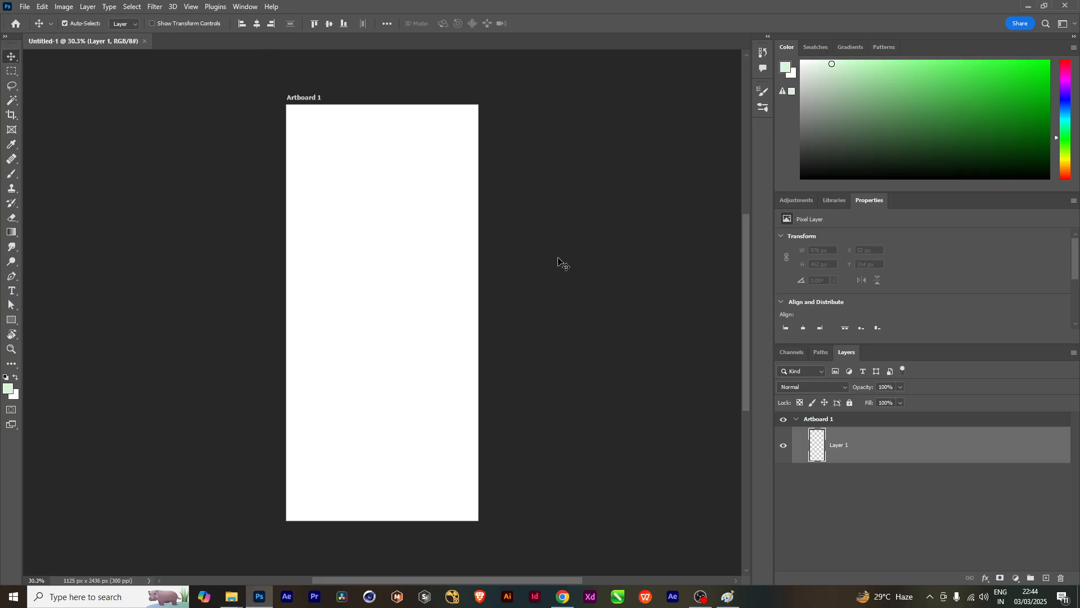
drag(581, 251, 468, 260)
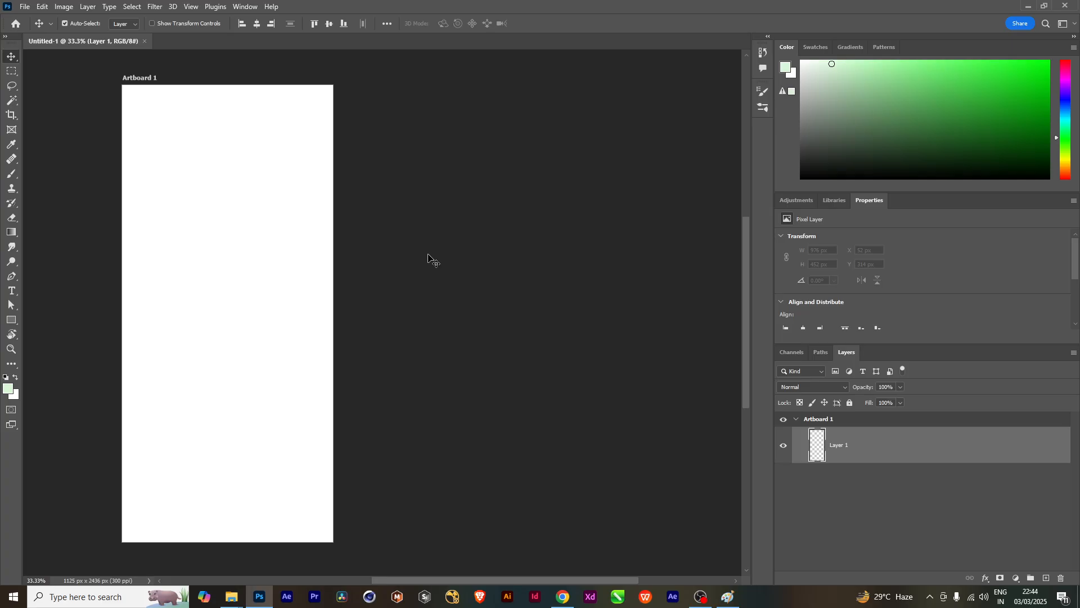
Try adding a second artboard above Artboard 1, and undo the addition
click(123, 79)
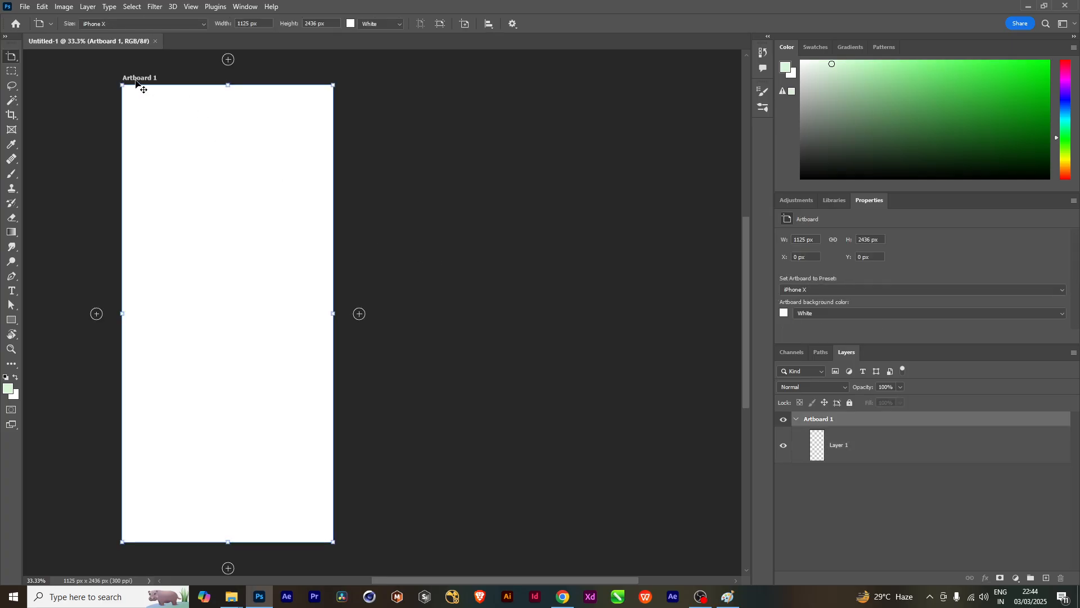
click(228, 59)
scroll(359, 251, down, 1)
scroll(358, 251, down, 1)
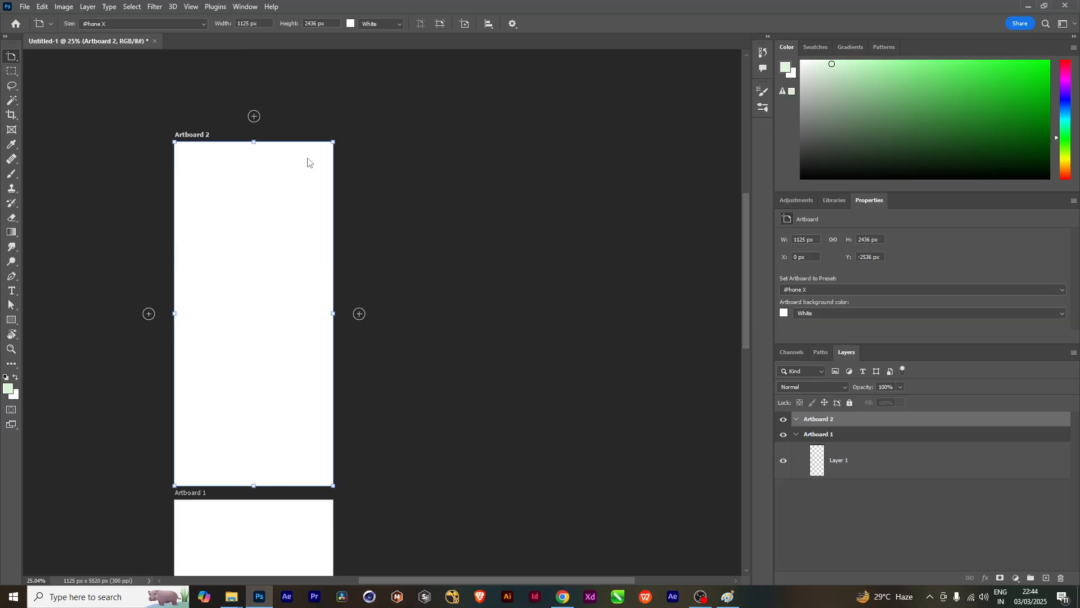
drag(374, 350, 350, 282)
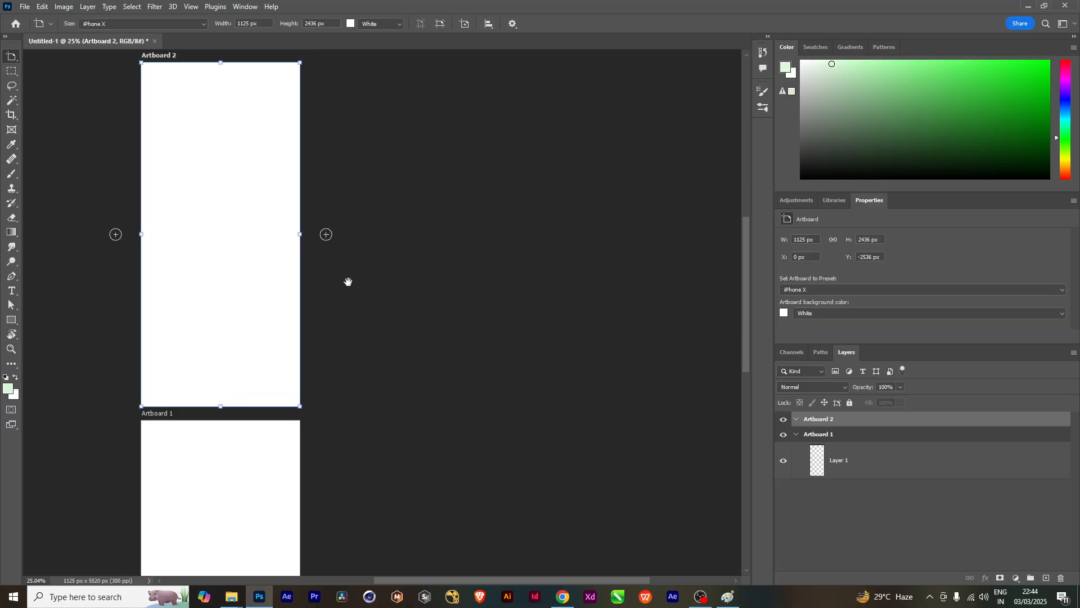
scroll(218, 503, down, 1)
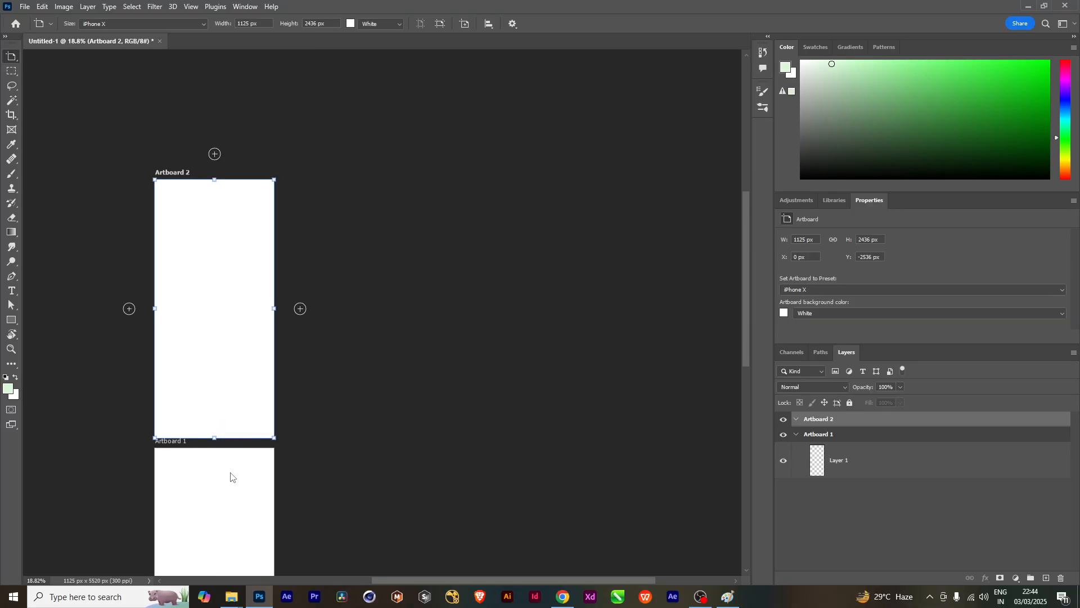
key(ctrl+z)
drag(284, 496, 330, 293)
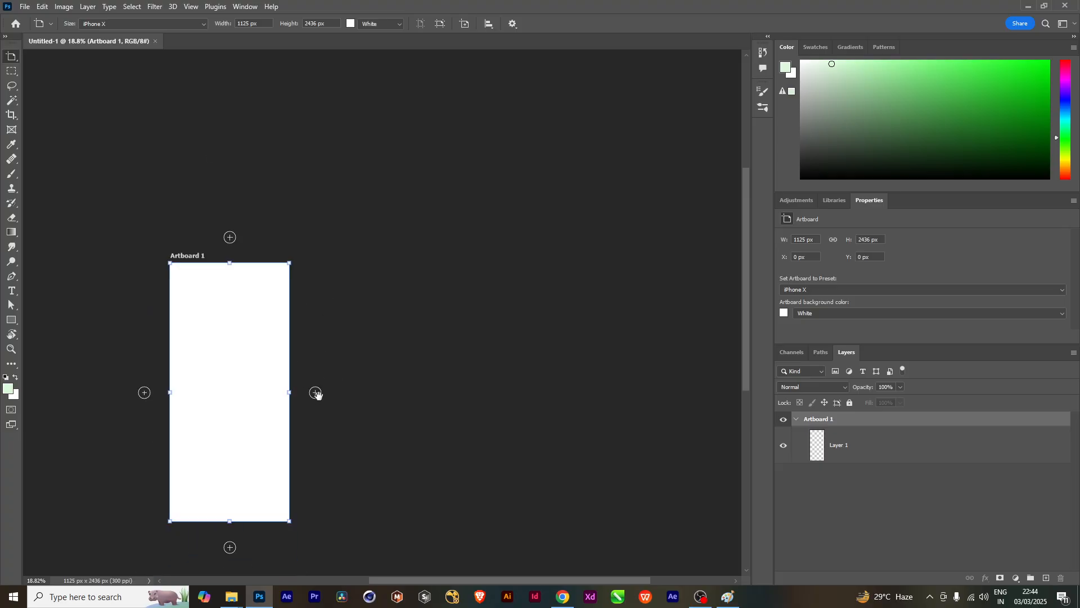
Add two more iPhone X artboards in a row to the right of Artboard 1
scroll(317, 393, up, 1)
click(317, 418)
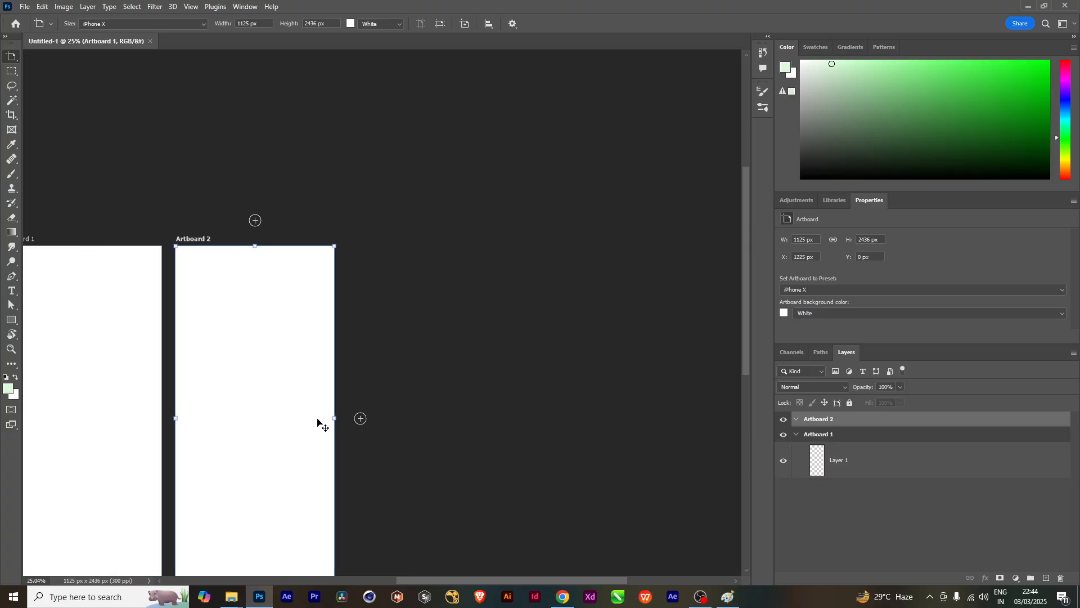
click(317, 419)
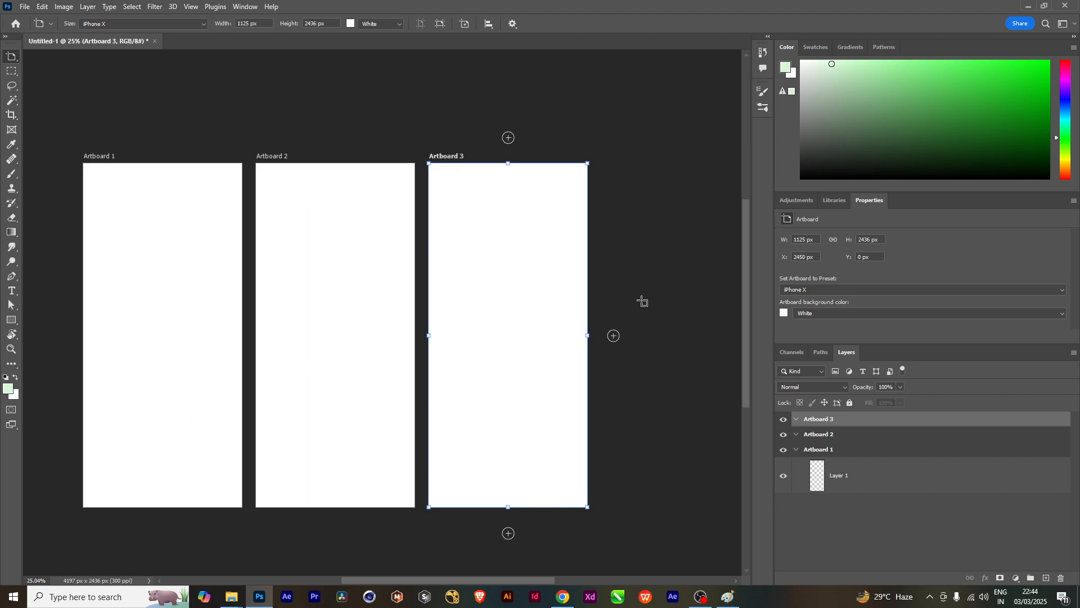
drag(349, 329, 362, 331)
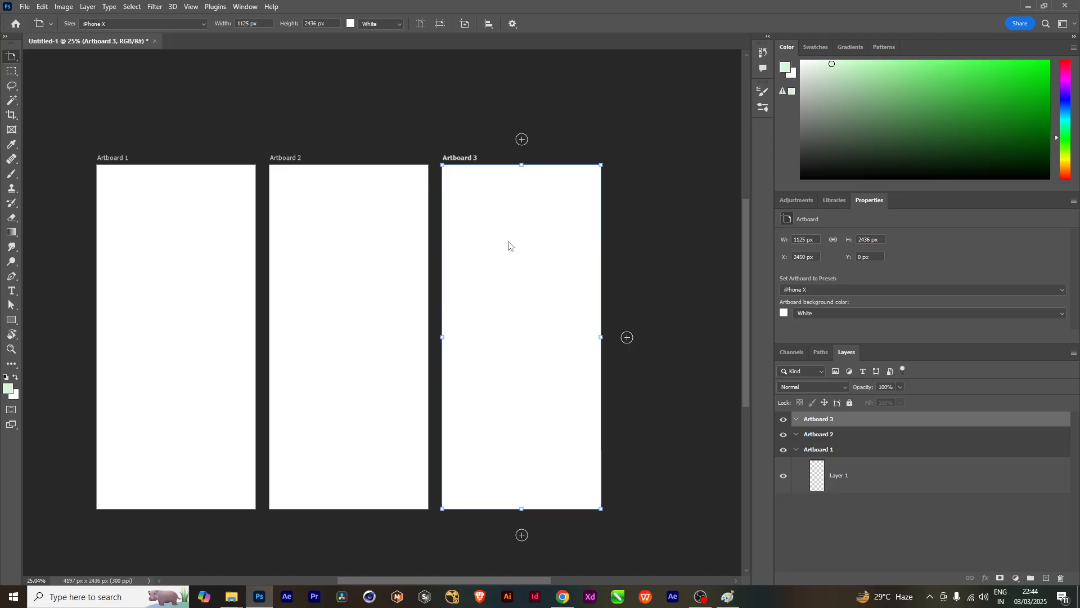
Delete Artboard 3 and Artboard 2, keeping only Artboard 1, and clear the selection
key(v)
key(Delete)
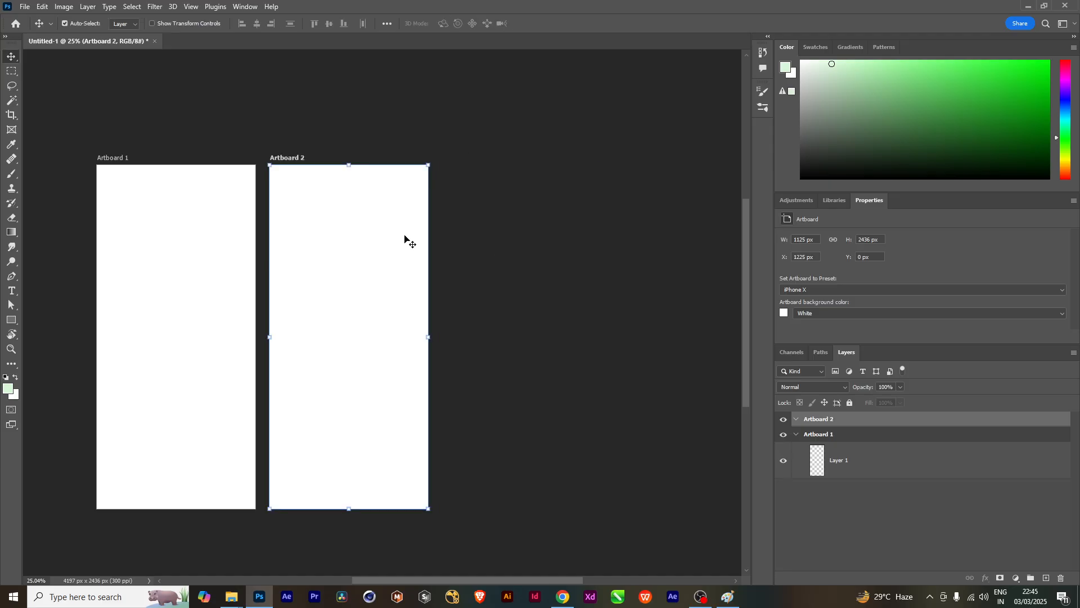
key(Delete)
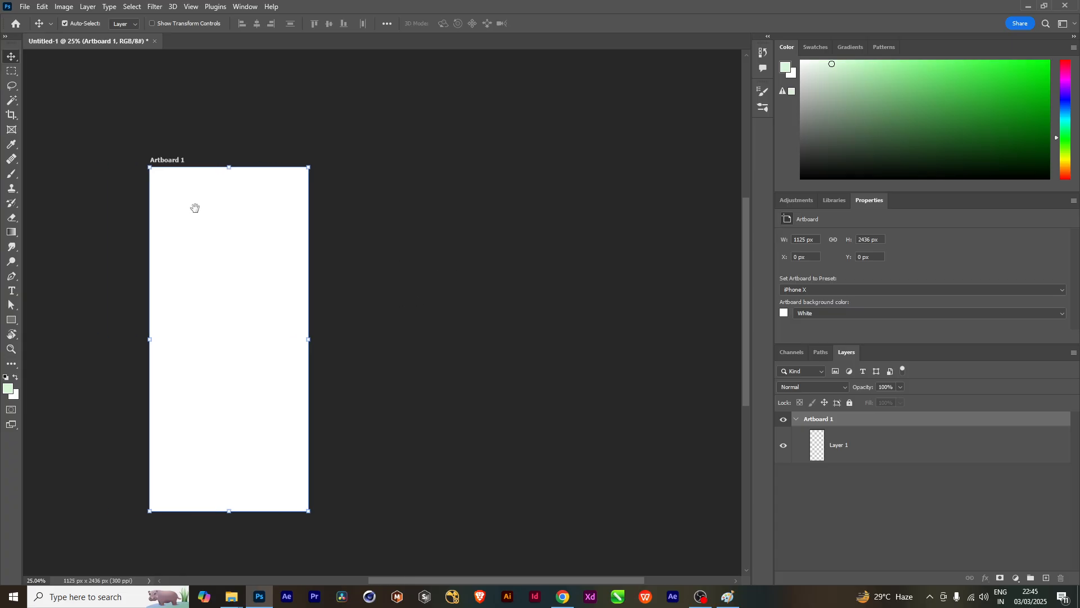
scroll(298, 244, up, 1)
click(381, 224)
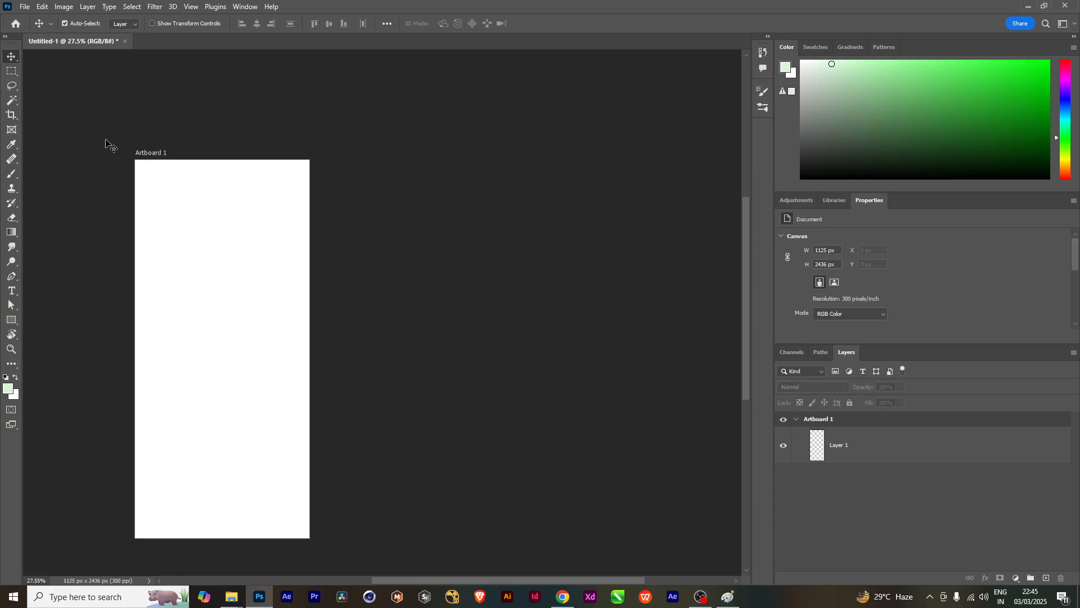
Create a guide layout on Artboard 1 with 20 px margins on all four sides
click(139, 153)
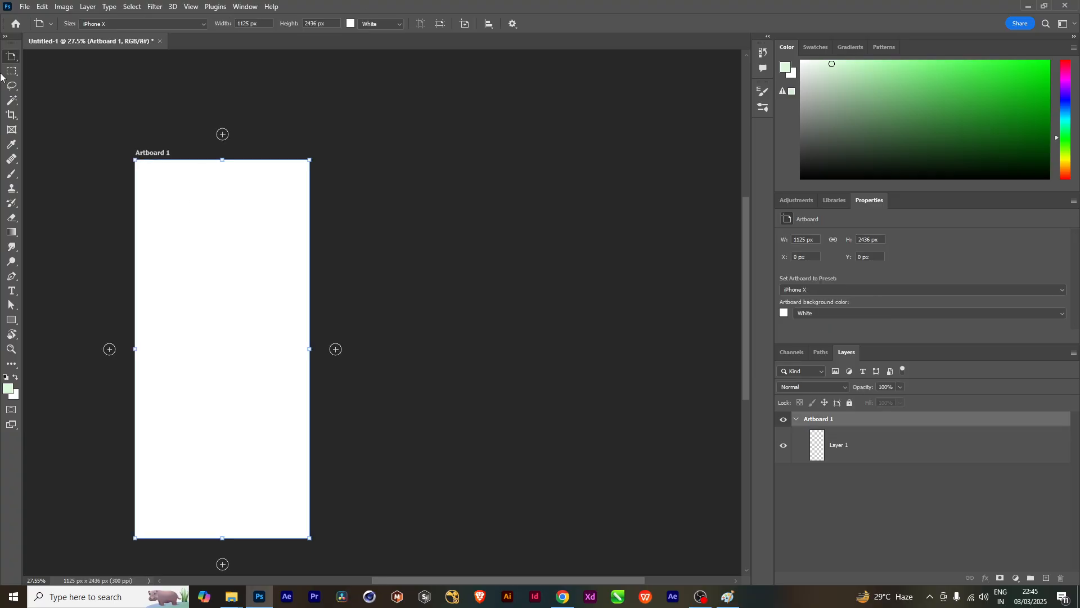
click(191, 7)
click(223, 355)
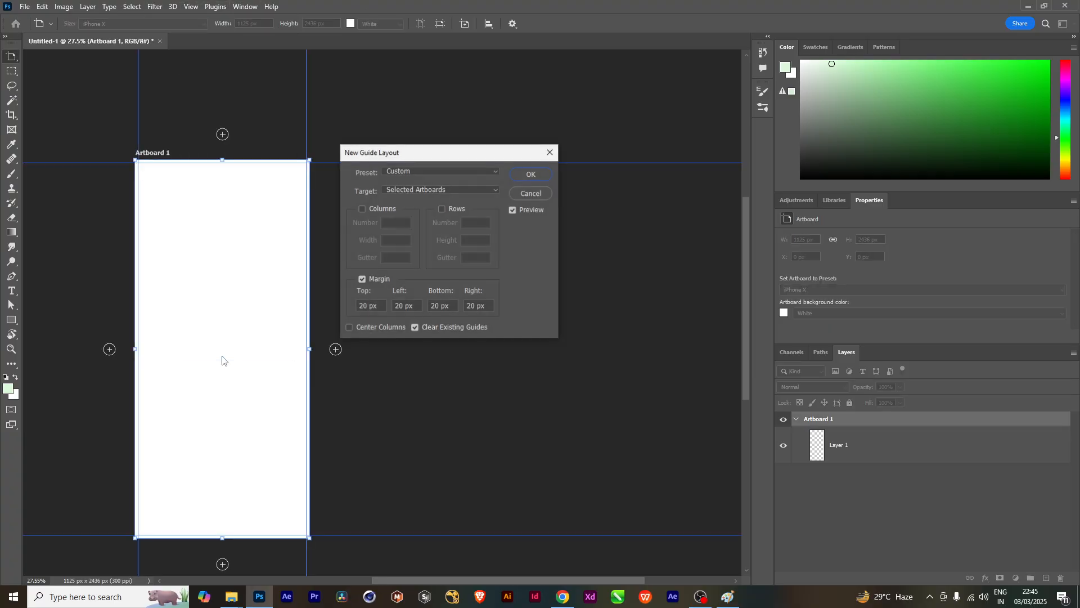
click(531, 174)
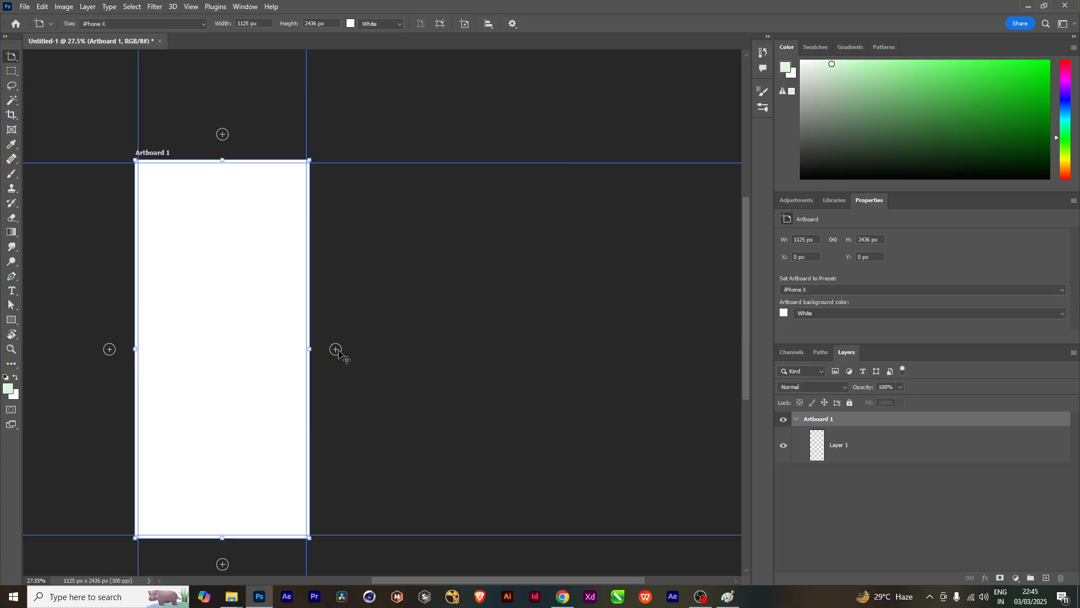
Add a second artboard to the right of Artboard 1 and give it a guide layout with 20 px margins on all sides
click(336, 349)
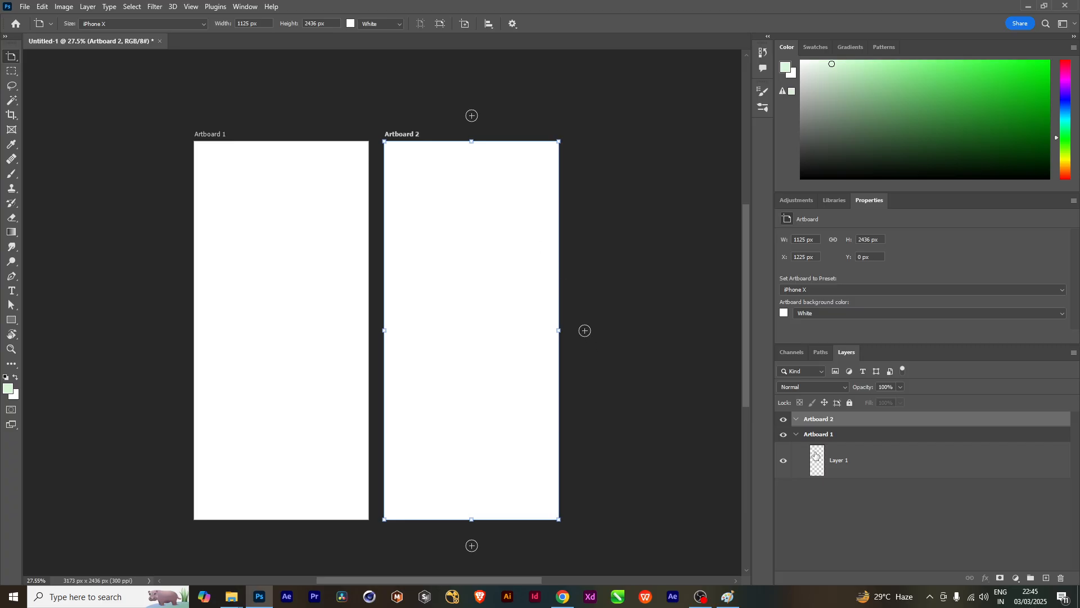
click(823, 436)
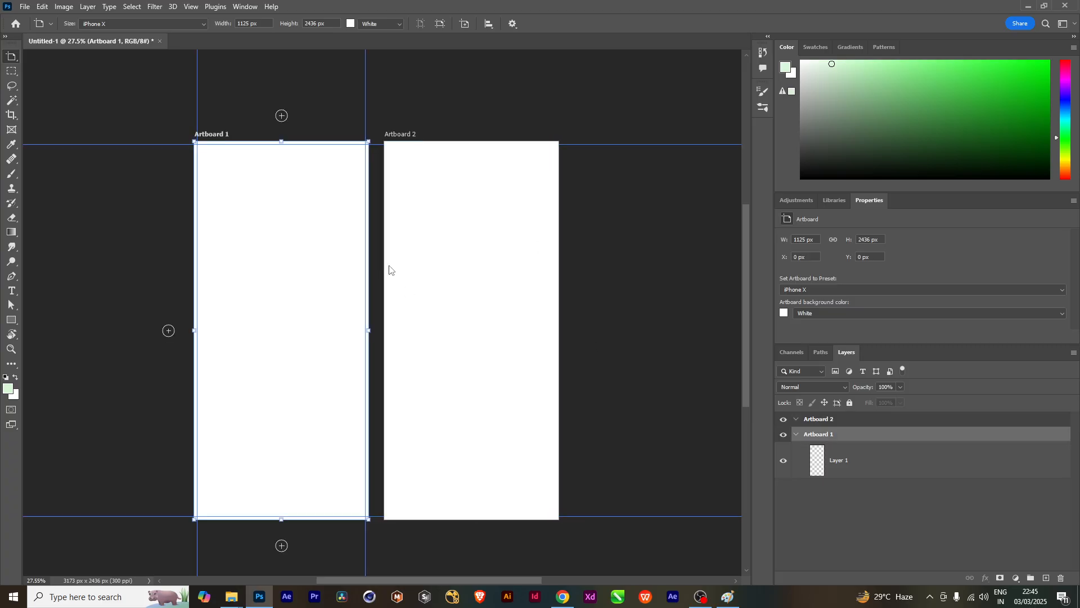
drag(505, 269, 424, 290)
click(819, 419)
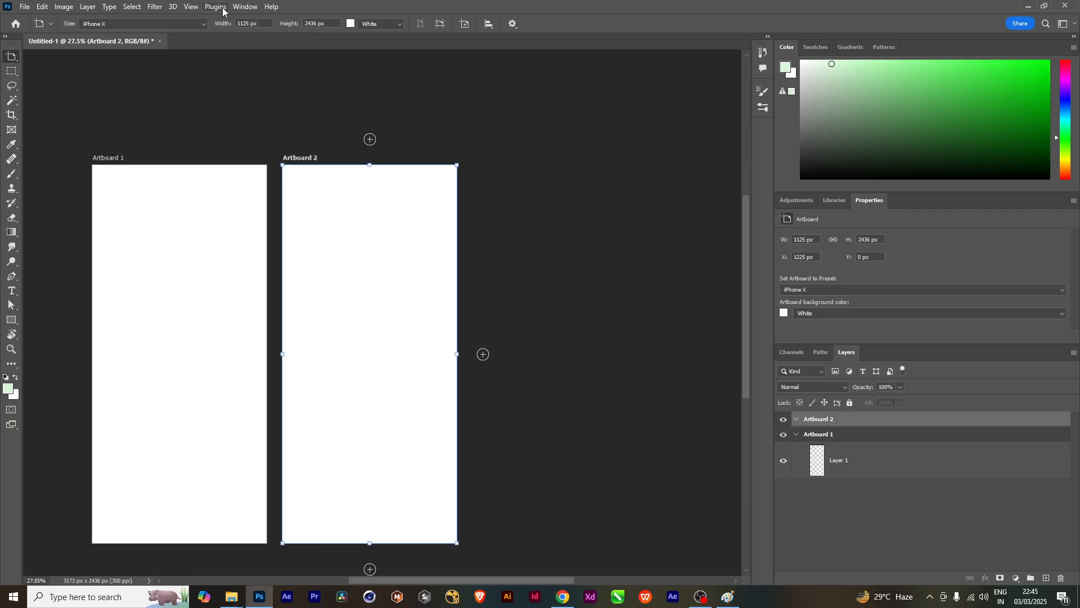
click(191, 7)
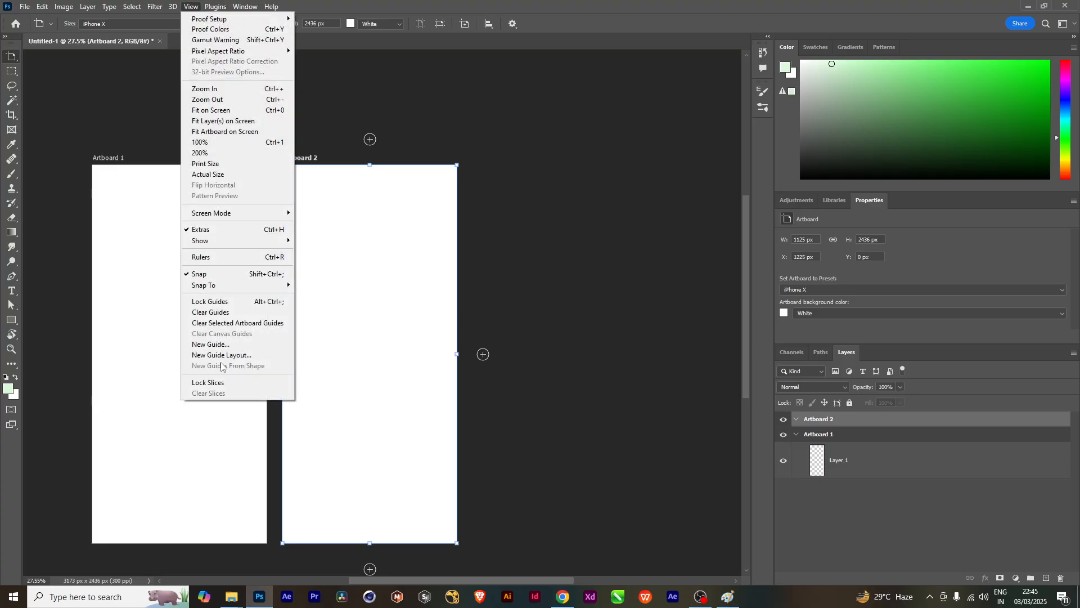
click(228, 359)
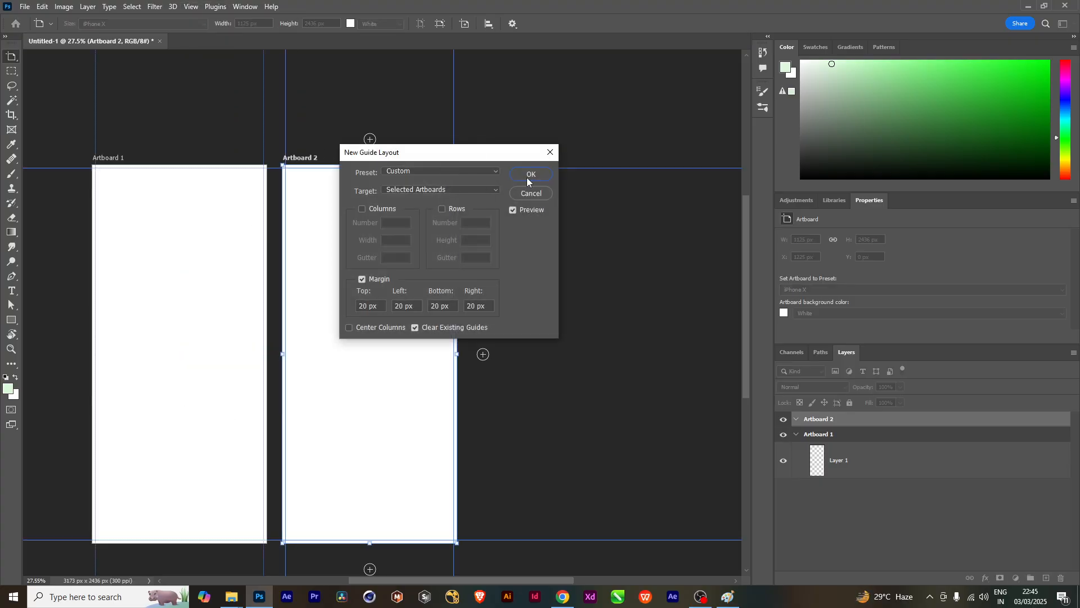
click(528, 175)
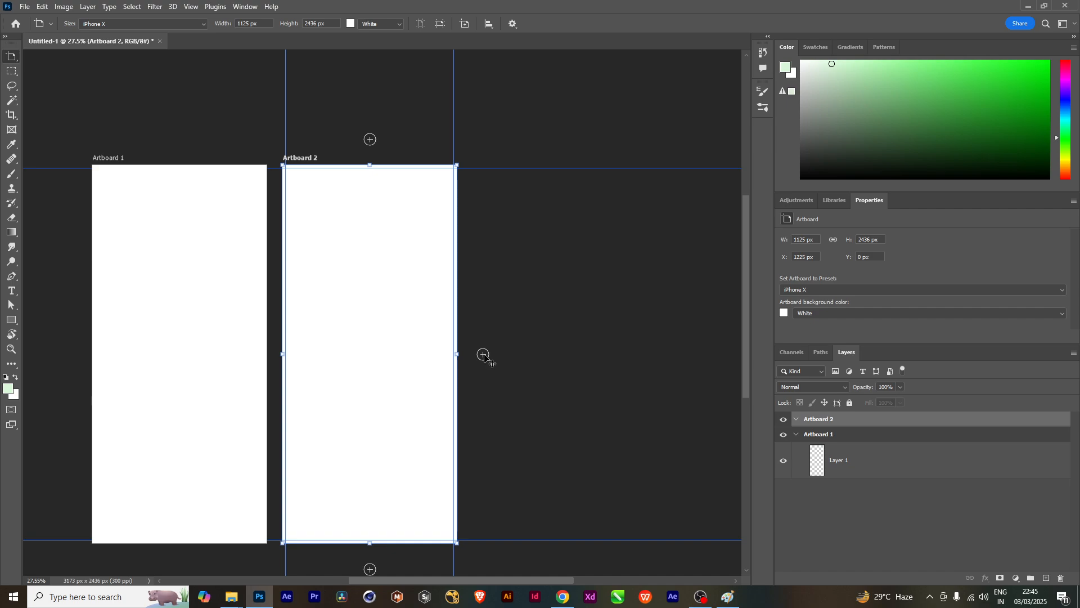
Add a third artboard to the right of Artboard 2 and give it a guide layout with 20 px margins on all sides
click(484, 355)
click(191, 7)
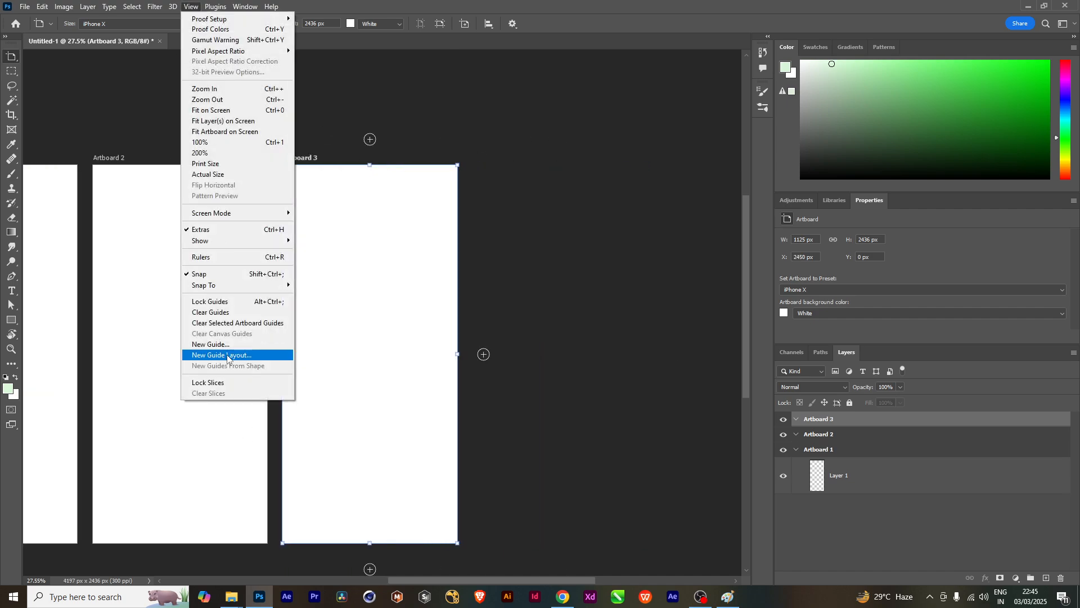
click(225, 355)
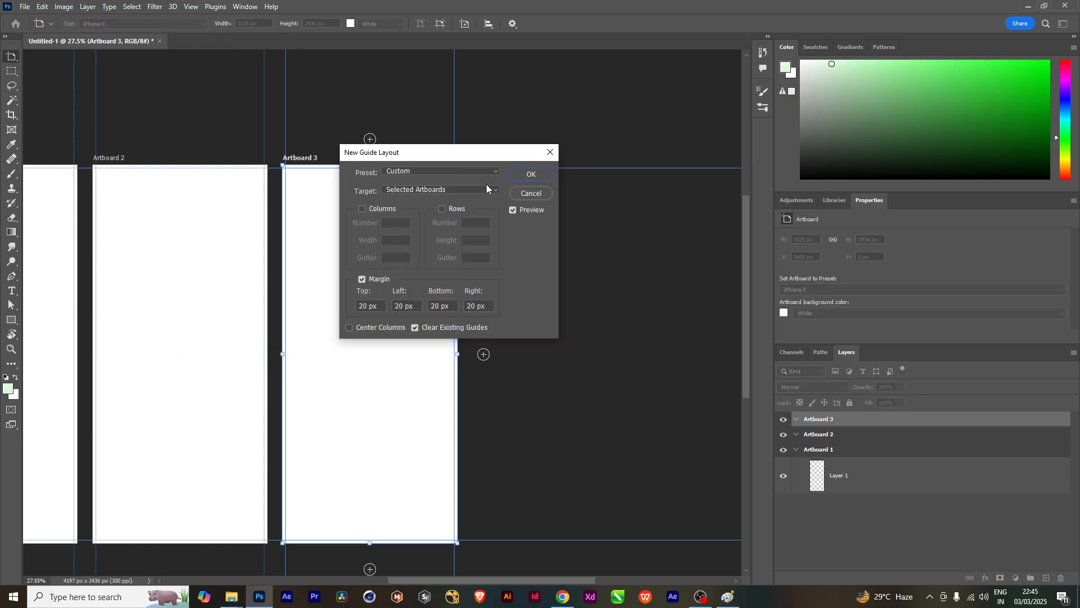
click(530, 176)
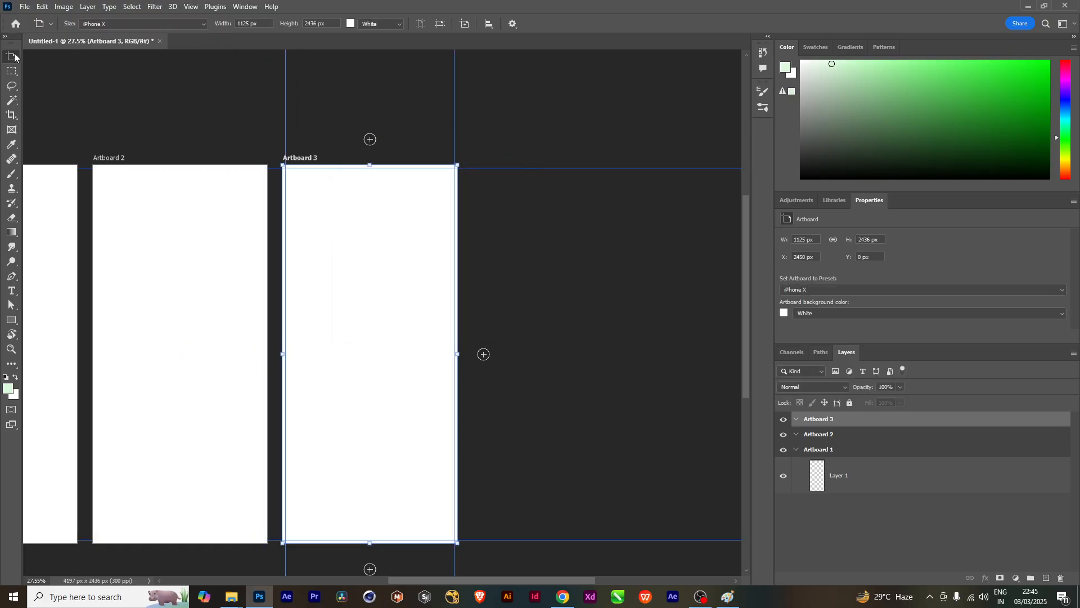
scroll(320, 307, down, 1)
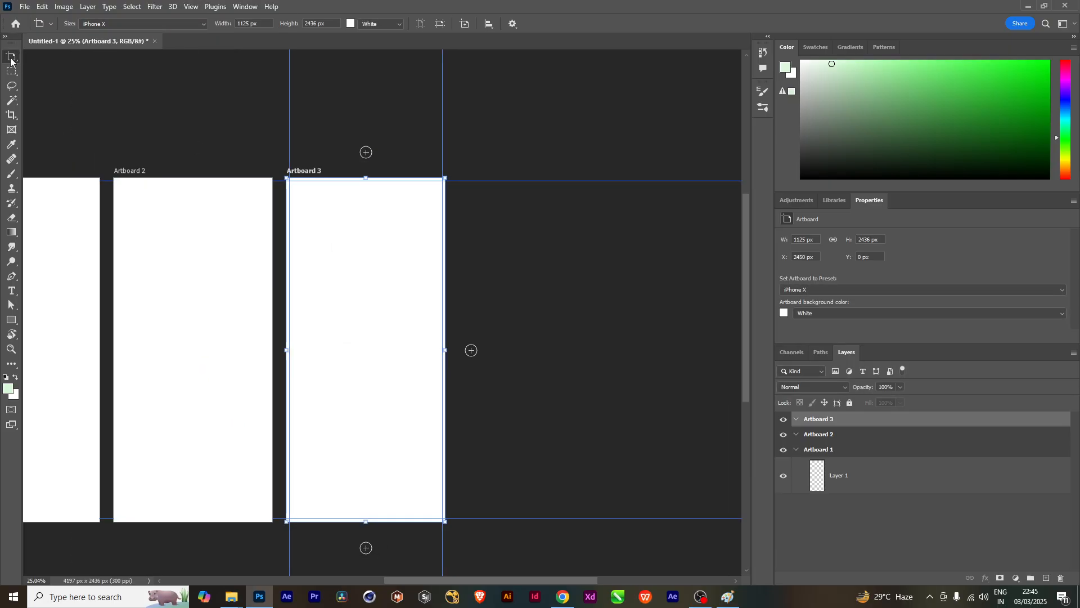
scroll(337, 231, left, 3)
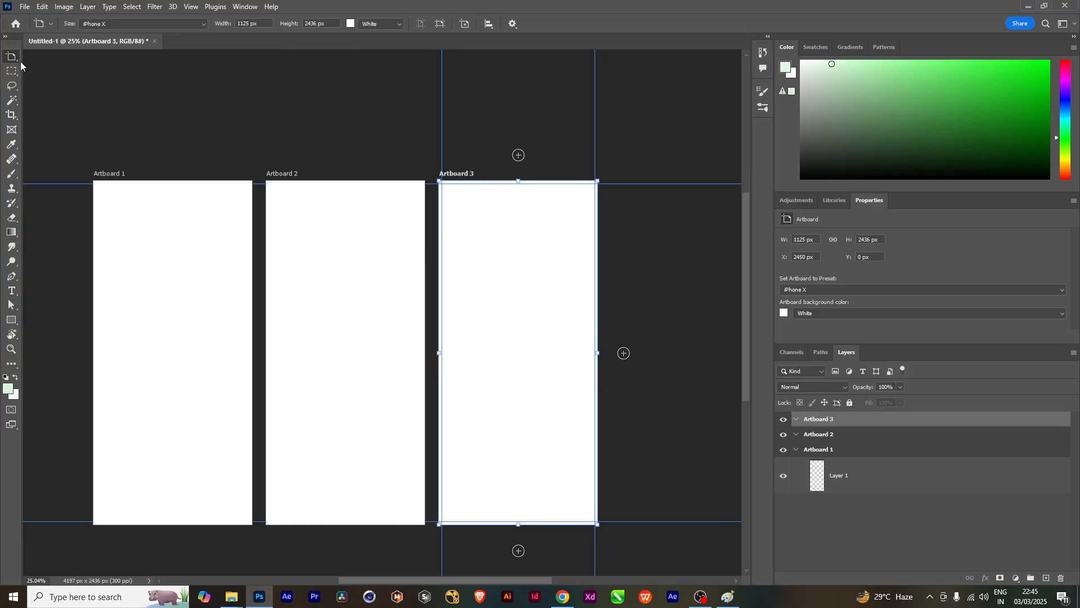
scroll(562, 343, right, 1)
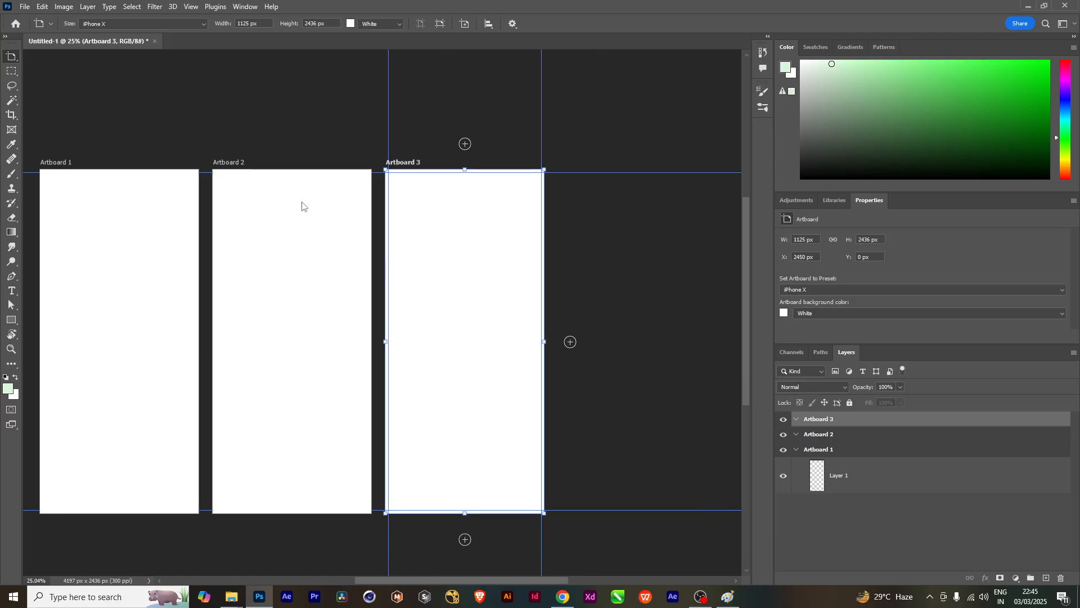
Try moving Artboard 3 away from the row with the Artboard tool, and undo the move
key(v)
click(425, 193)
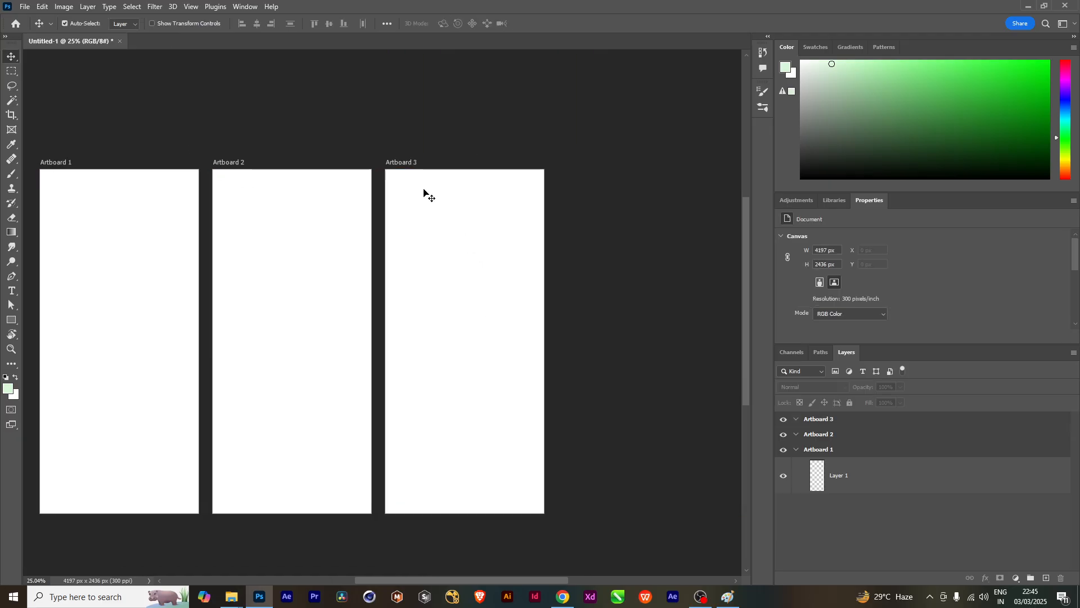
key(shift+v)
click(405, 163)
drag(406, 165, 447, 146)
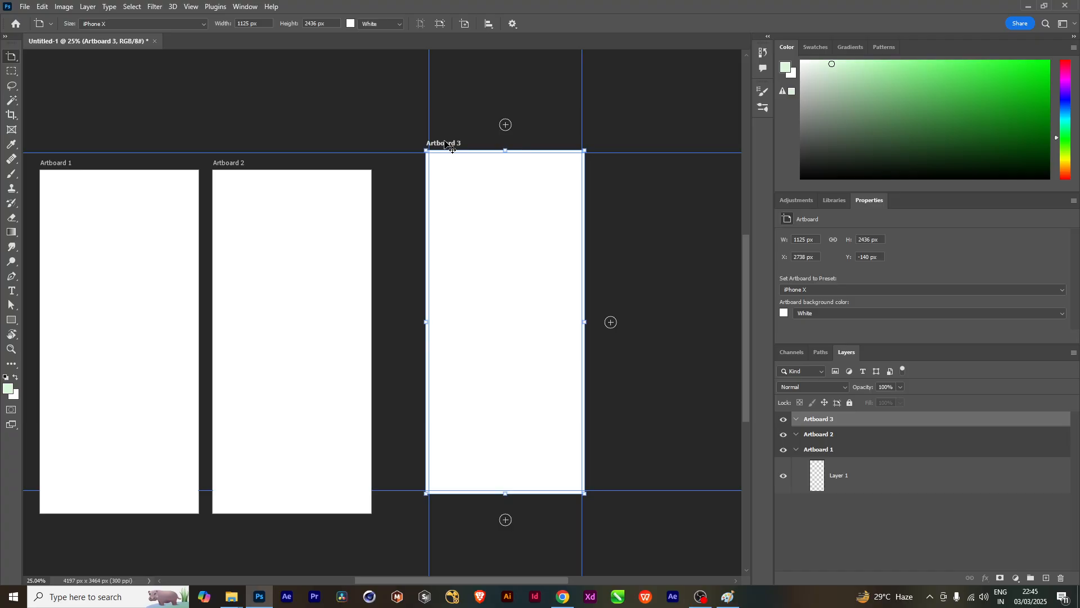
key(ctrl+z)
Select Artboard 1 and hide Artboard 2 and Artboard 3
drag(163, 236, 277, 241)
click(173, 167)
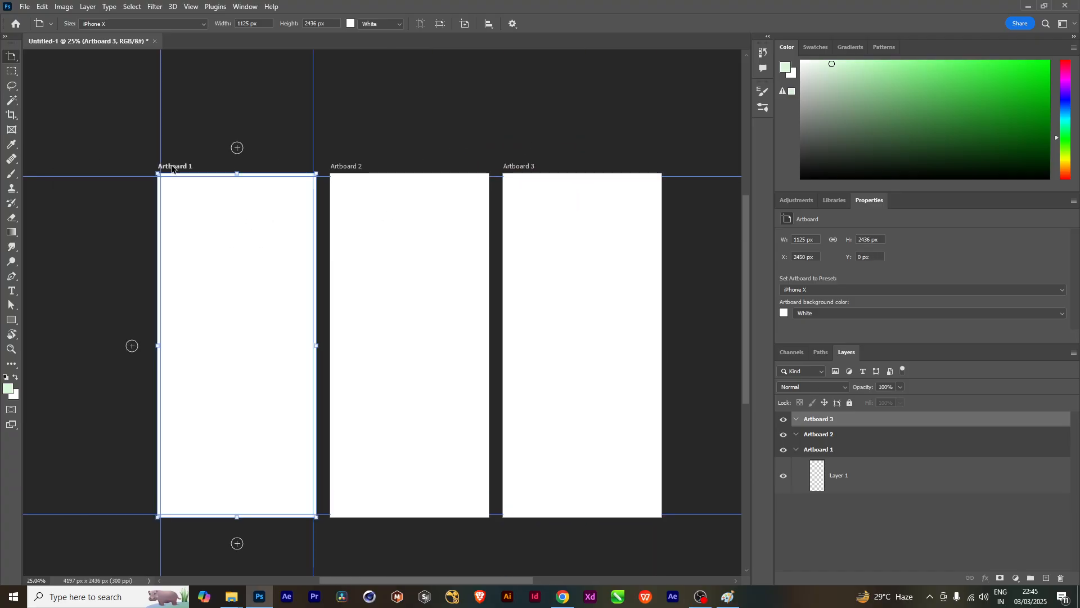
click(783, 434)
click(783, 419)
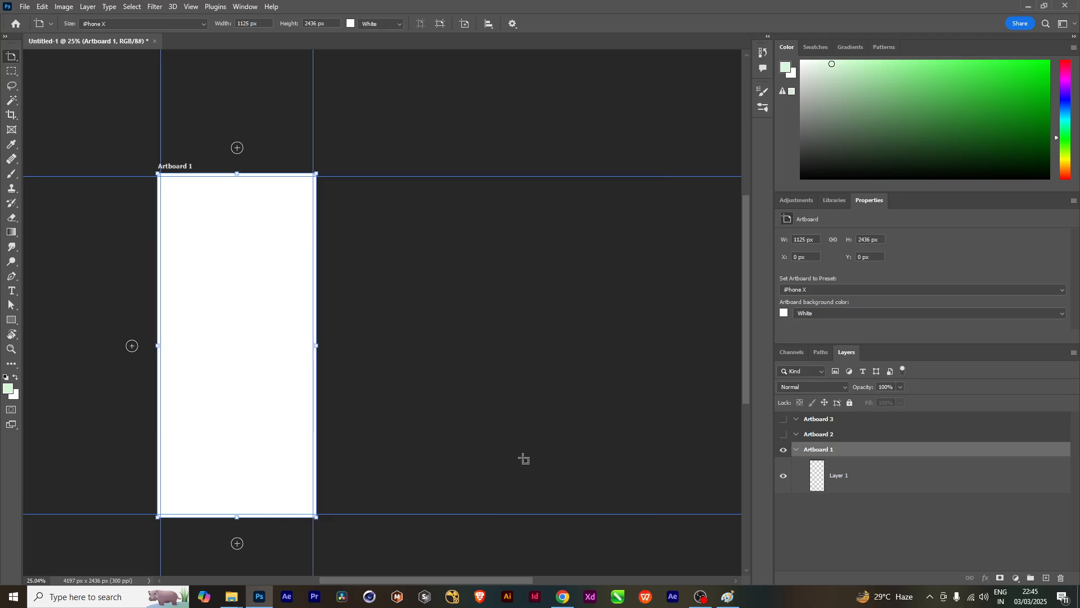
drag(219, 376, 437, 378)
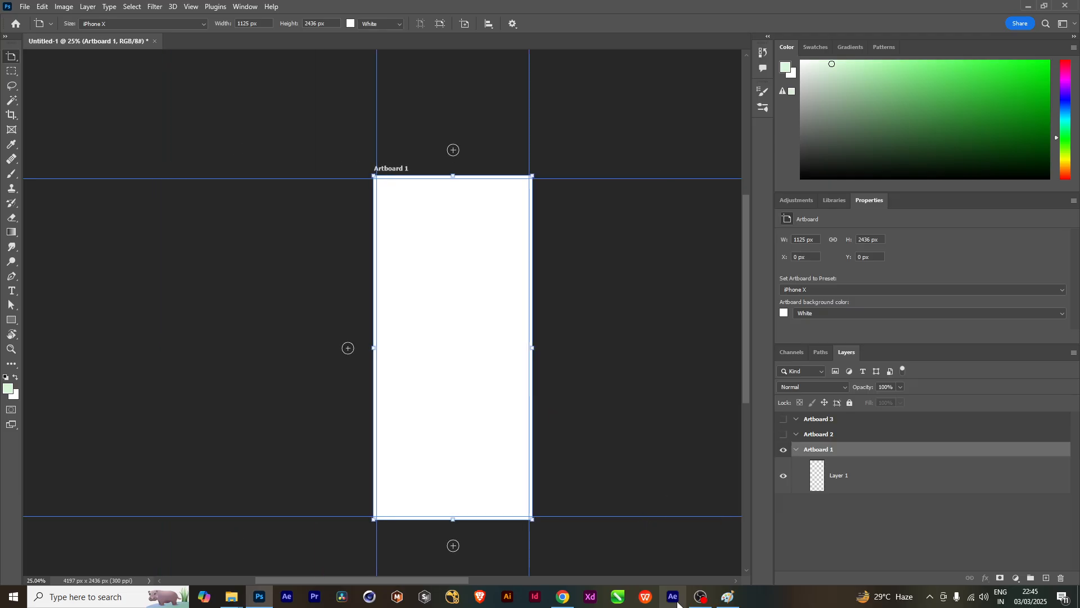
Switch to Chrome, search for "chatgpt" in a new tab, and open the Introducing ChatGPT page
click(562, 596)
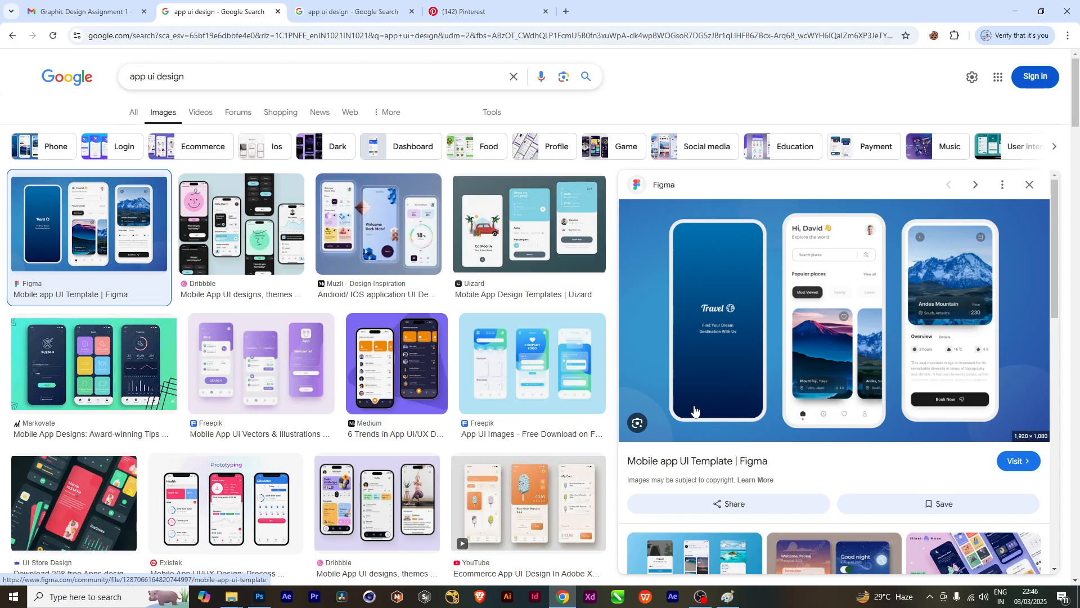
click(566, 11)
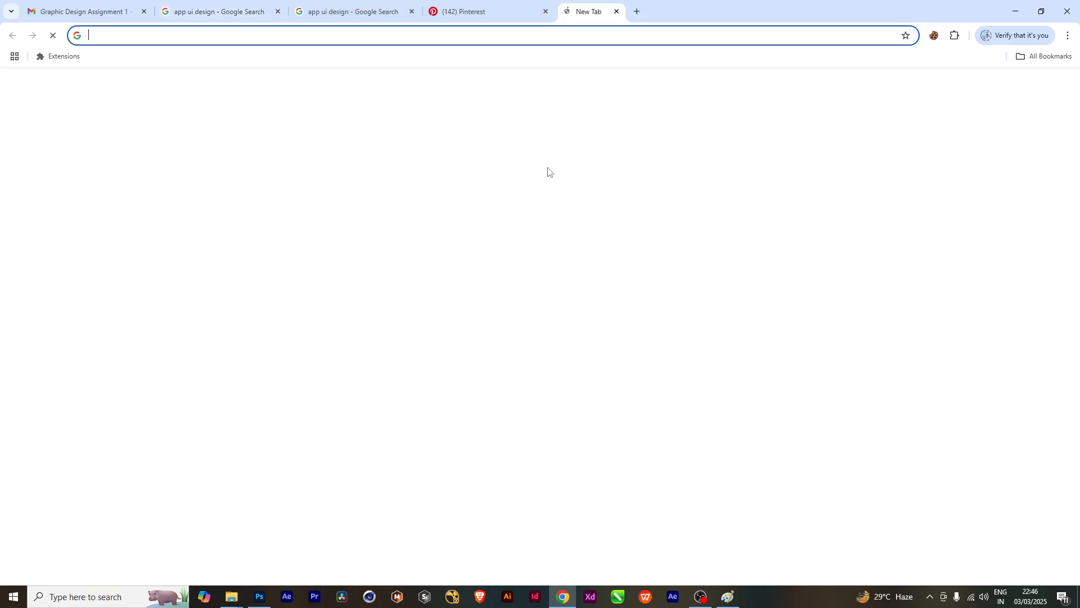
click(405, 230)
text(chatgpt)
key(Return)
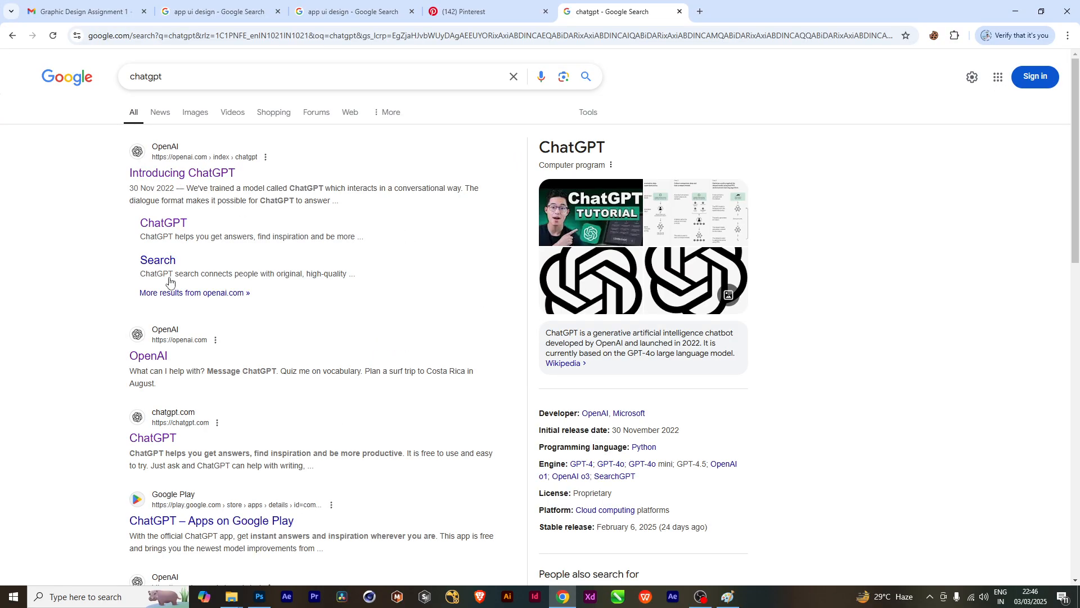
click(177, 174)
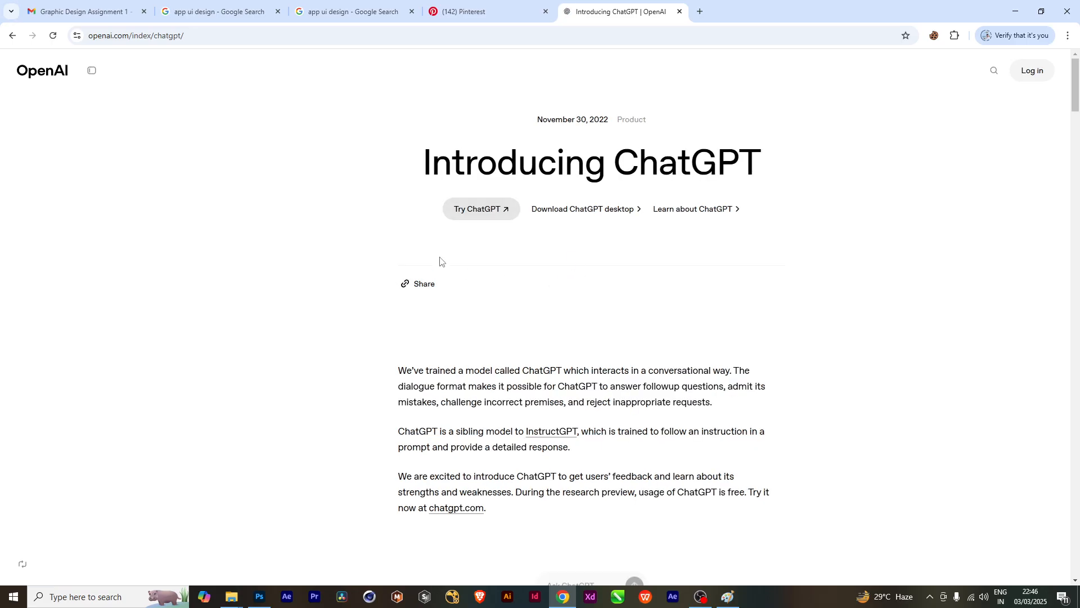
Open ChatGPT and submit the prompt "wrte a travel company name and his tagline"
click(461, 217)
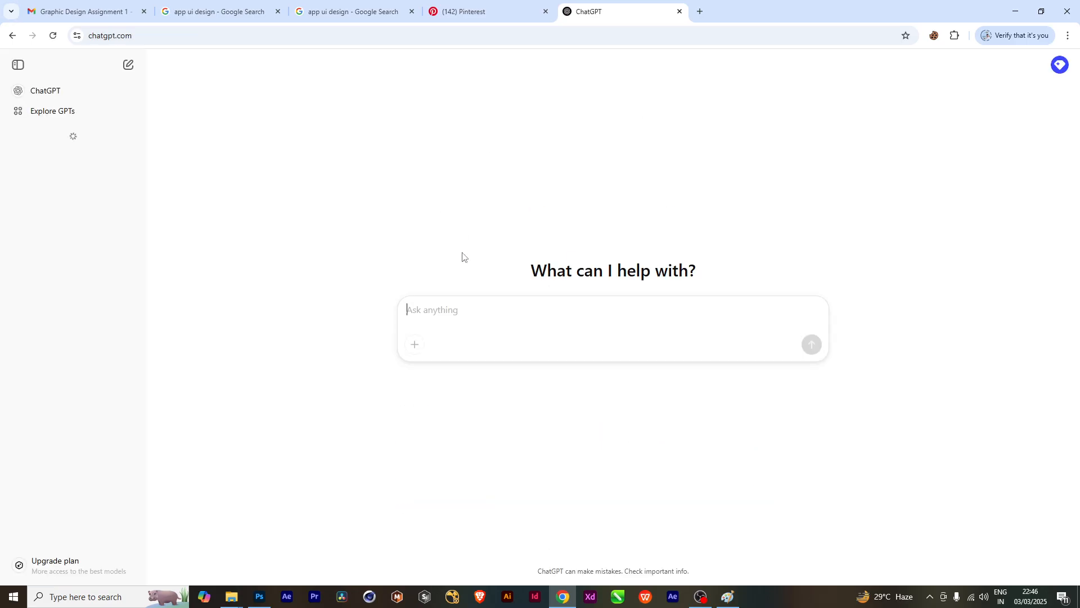
text(wrte a travel company)
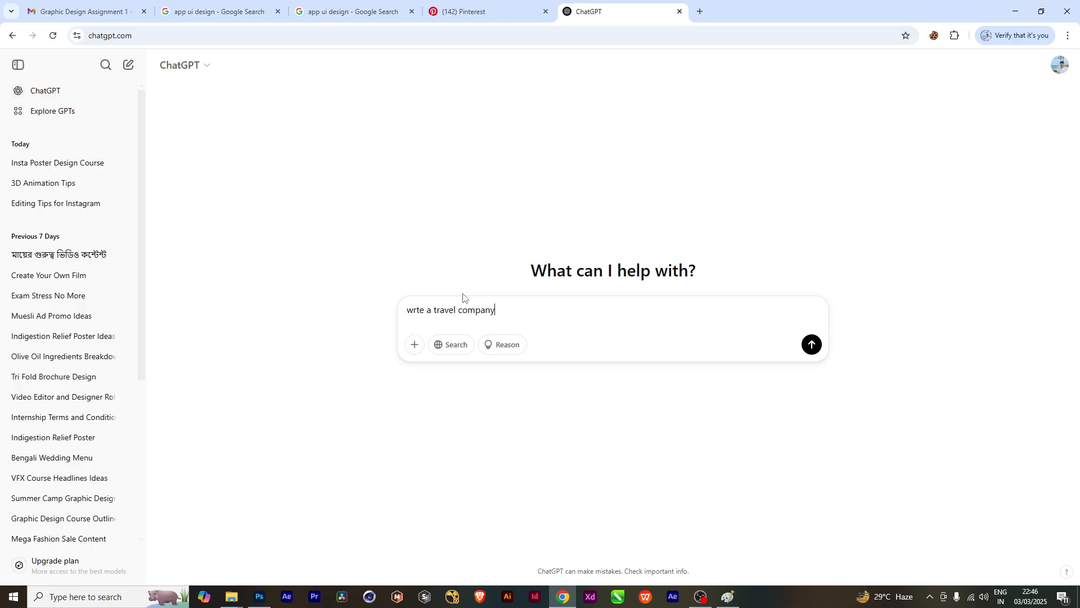
text(name and his tagline)
key(Return)
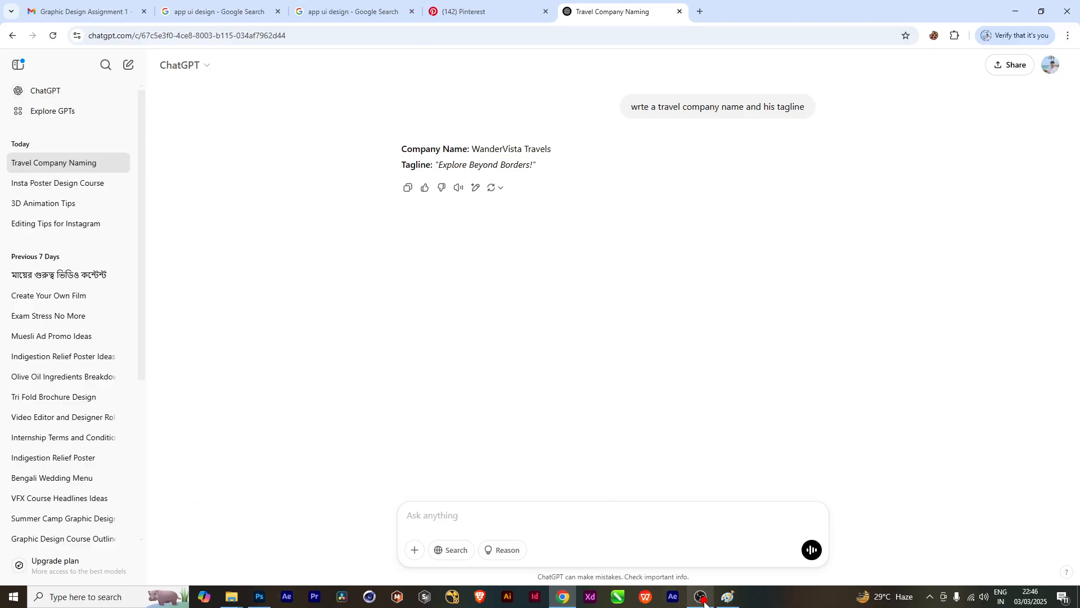
Switch to Photoshop, select Layer 1 in Artboard 1, and set the Gradient tool's end colour stop to #063687
click(259, 596)
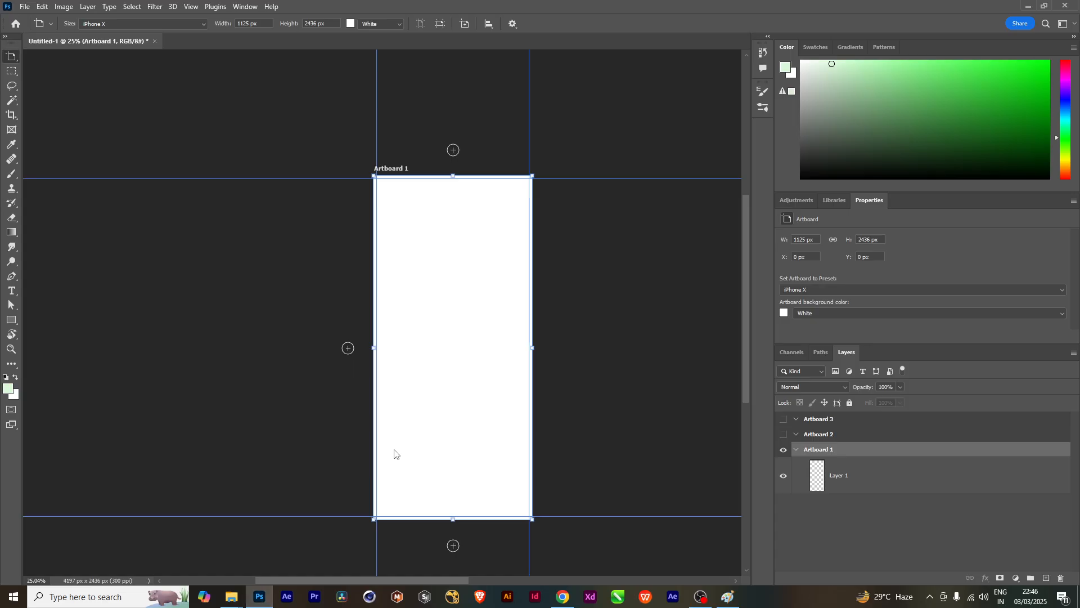
mouse_move(556, 421)
mouse_down()
mouse_move(550, 379)
mouse_move(560, 403)
mouse_up()
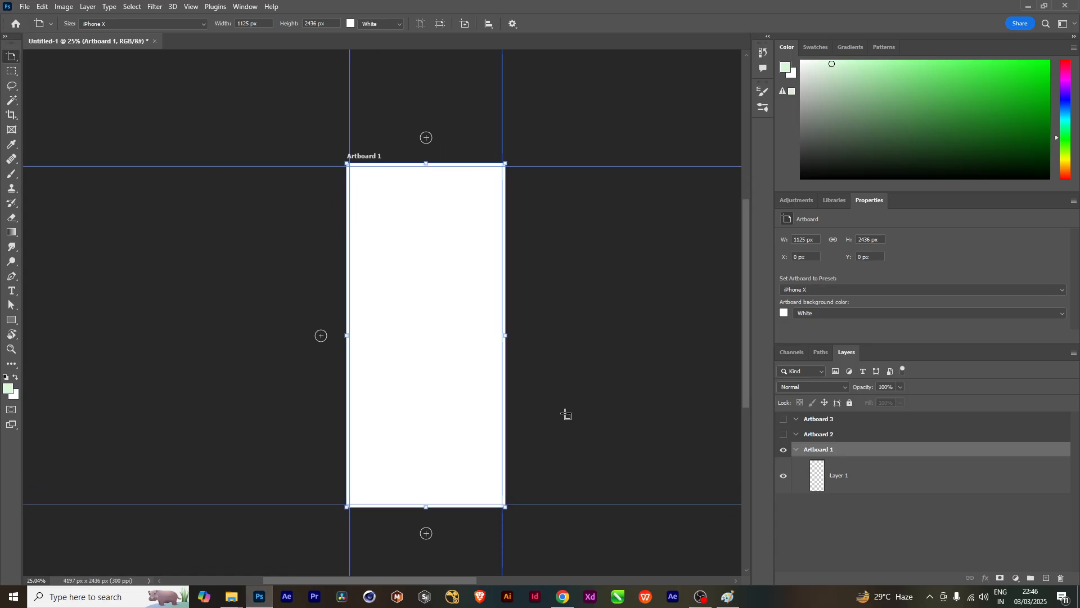
click(895, 491)
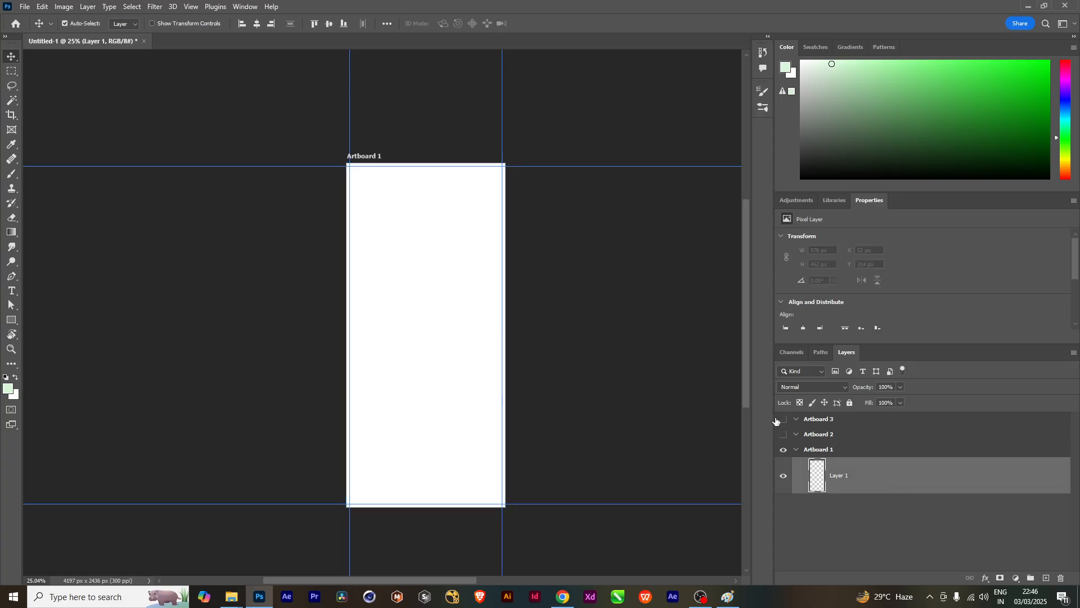
key(g)
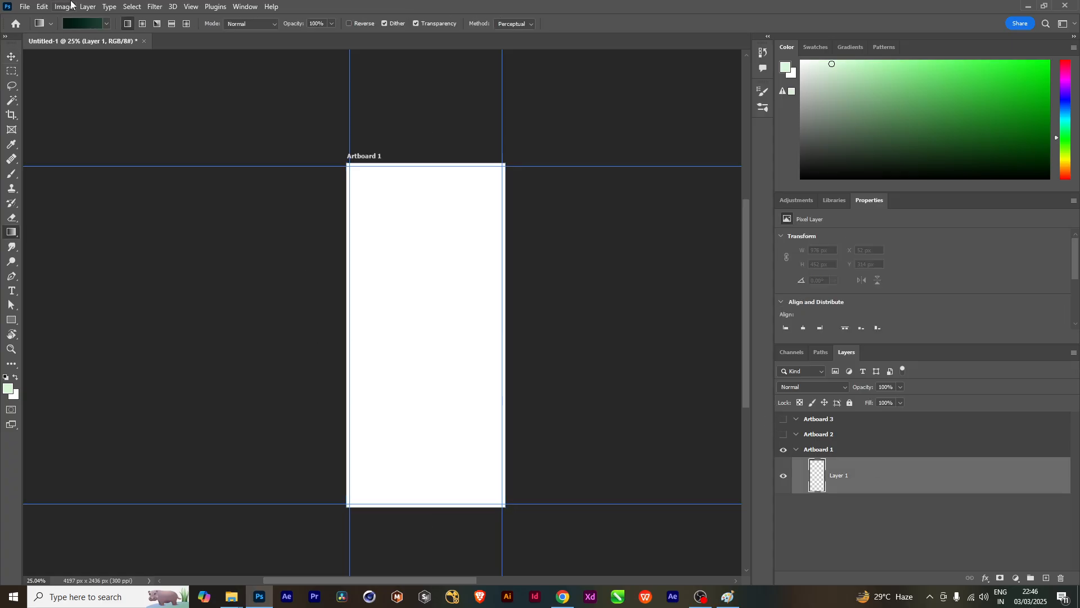
click(91, 27)
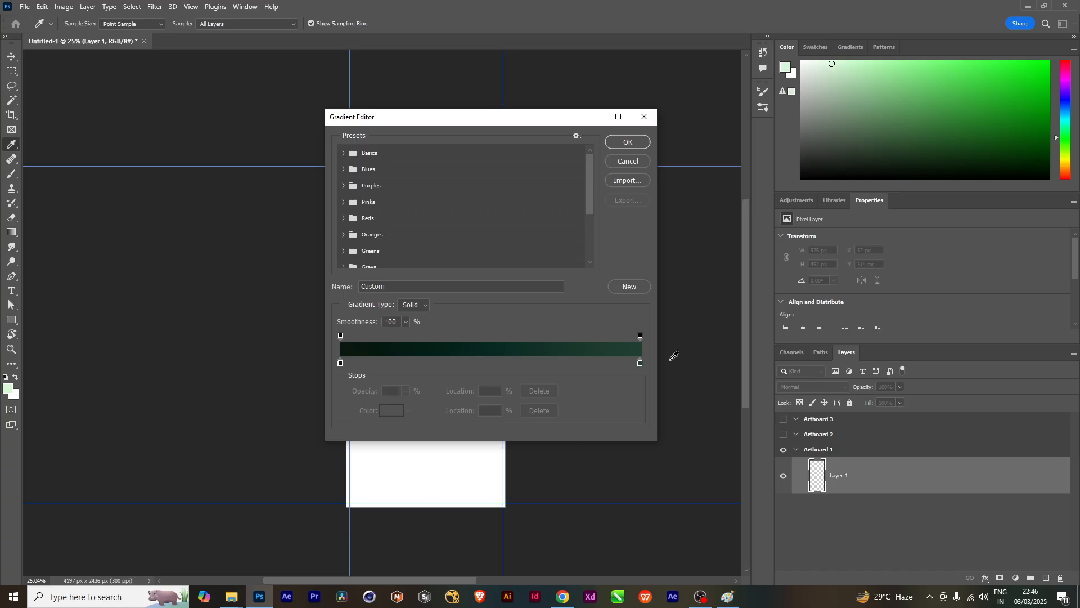
click(642, 365)
click(391, 412)
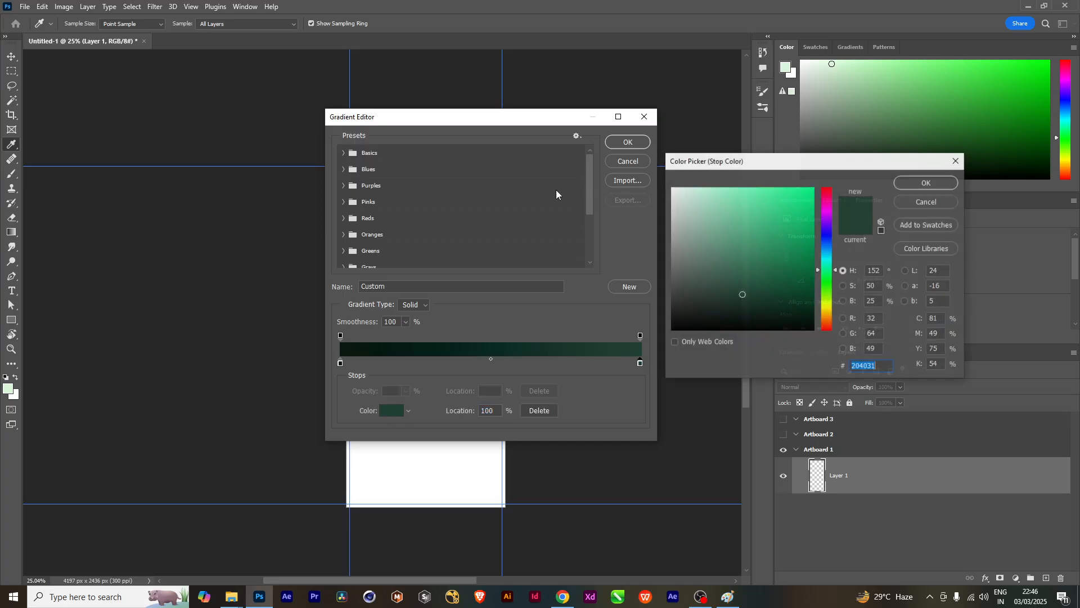
click(828, 243)
click(799, 205)
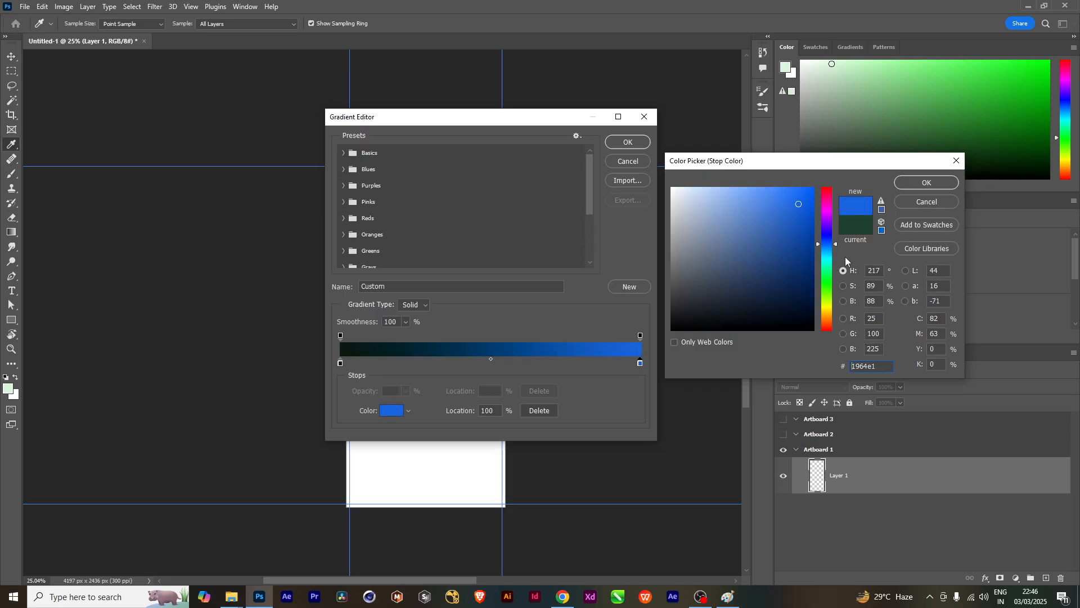
click(808, 255)
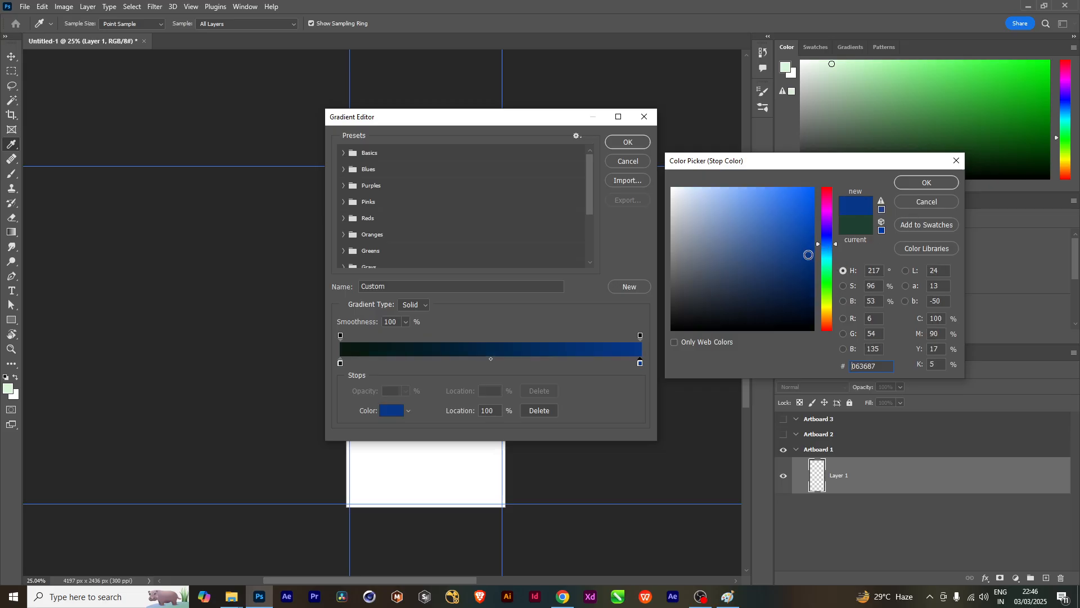
click(927, 183)
click(628, 142)
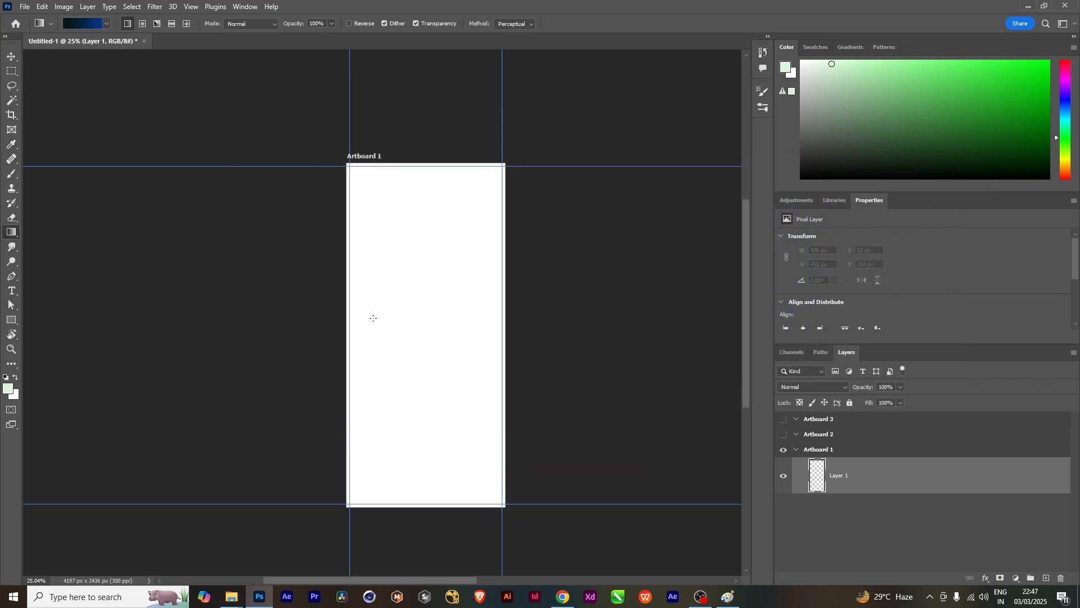
Fill Layer 1 of Artboard 1 with the linear gradient, slightly slanted from blue at the top to near-black at the bottom
scroll(369, 312, down, 1)
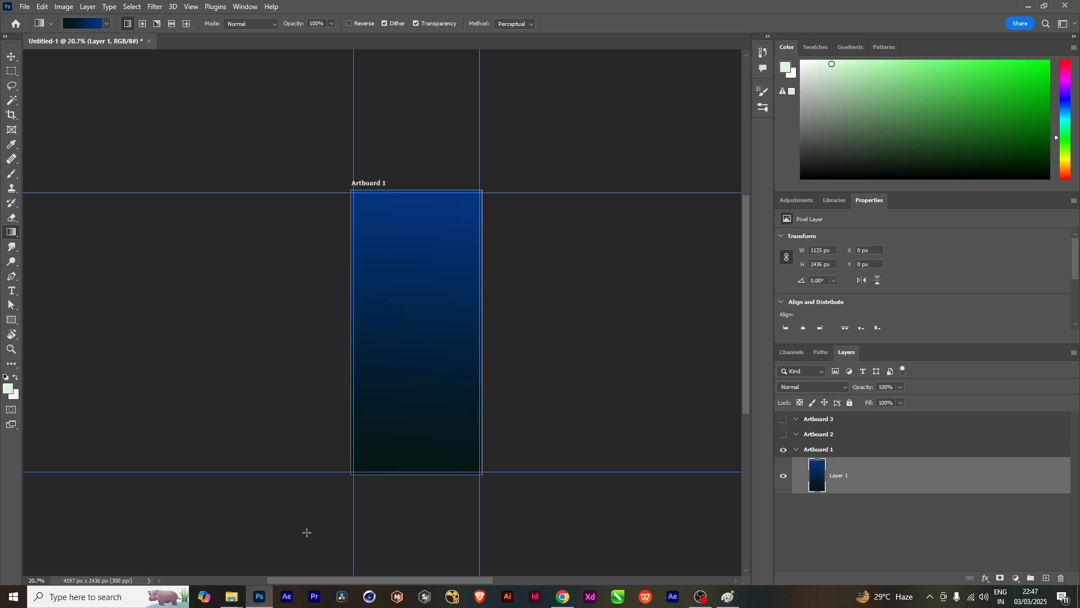
scroll(432, 398, up, 3)
scroll(441, 398, down, 1)
scroll(444, 401, up, 1)
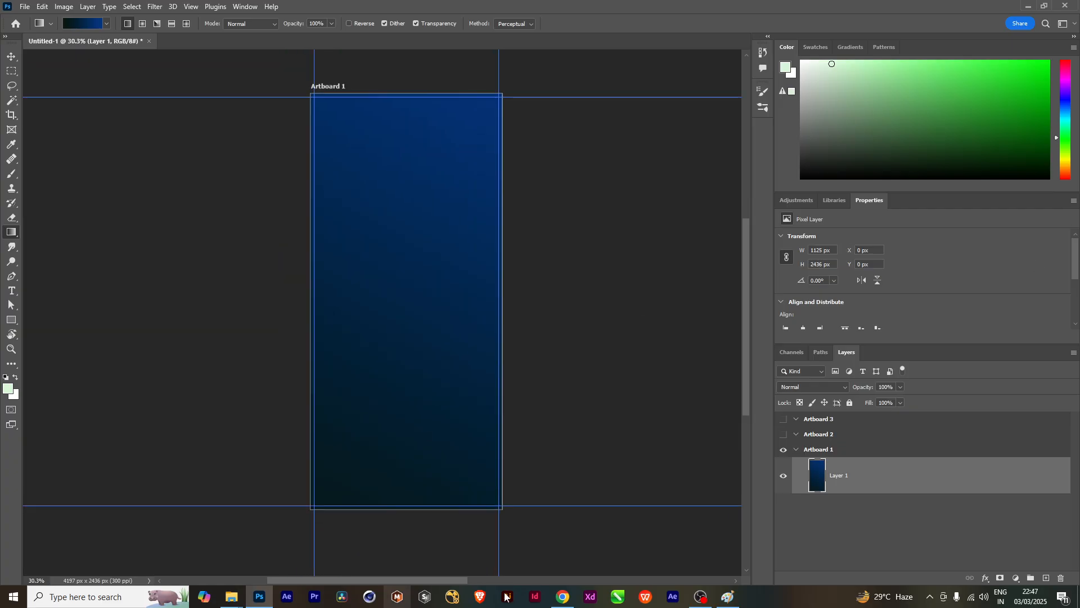
Switch to ChatGPT in Chrome and copy the company name "WanderVista Travels" from the reply
click(563, 597)
drag(472, 151, 574, 154)
key(ctrl+c)
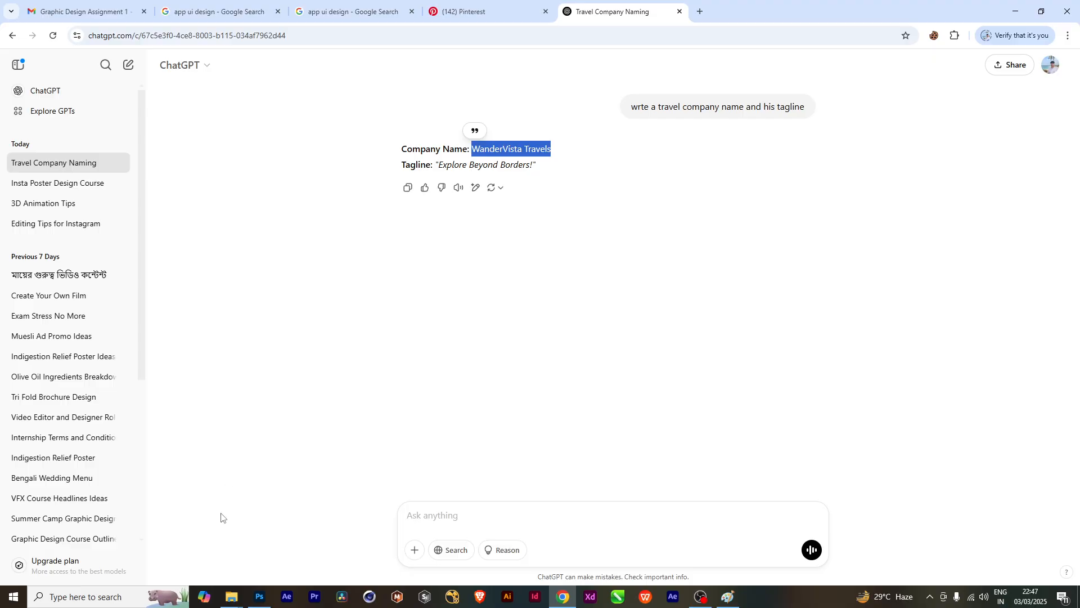
Switch to Photoshop, paste "WanderVista Travels" as a text layer on Artboard 1, and move it to the artboard's horizontal centre
click(261, 597)
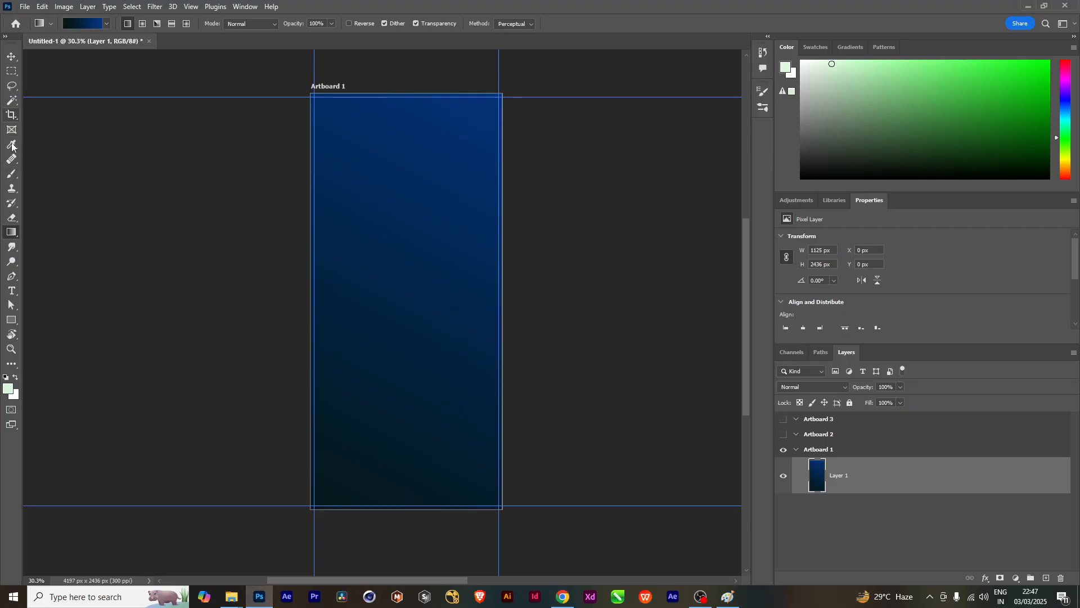
click(12, 290)
click(376, 270)
key(ctrl+v)
click(11, 56)
drag(405, 273, 437, 279)
scroll(396, 281, up, 1)
scroll(385, 278, up, 1)
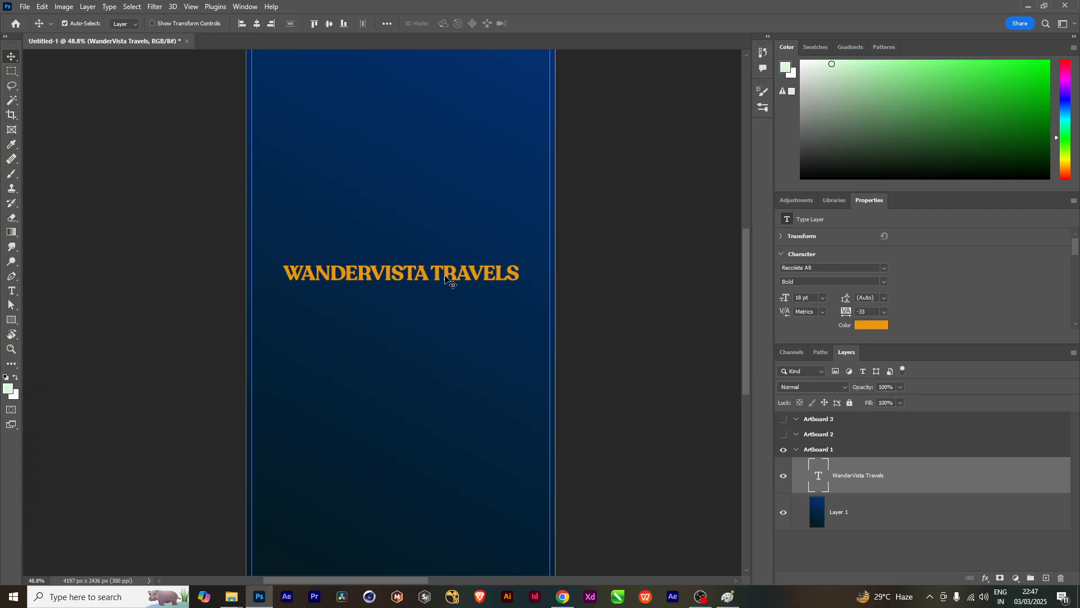
Try the Baby Monsta Shadow font on the WanderVista Travels title
double_click(423, 274)
click(123, 25)
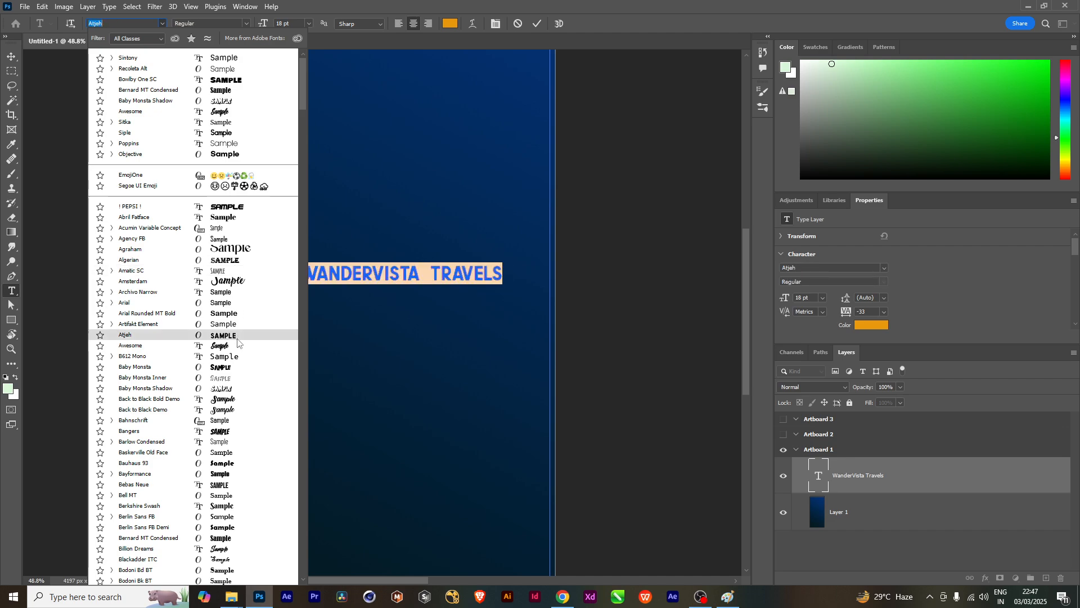
click(234, 387)
click(12, 56)
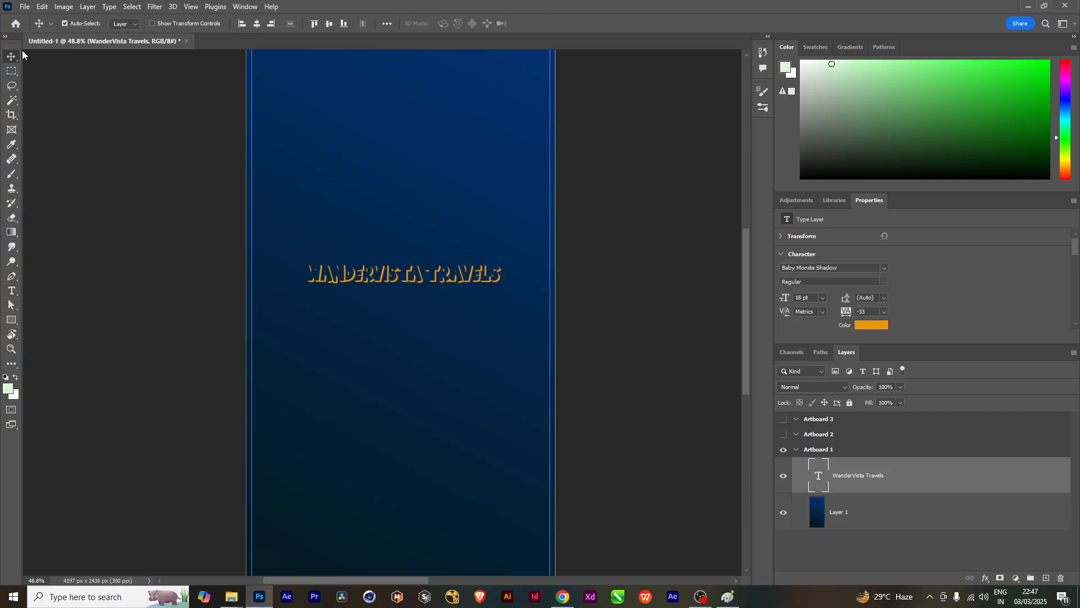
Step through the recent fonts for the WanderVista Travels title and set it to Objective Bold
double_click(446, 268)
click(147, 23)
key(Down)
key(Down)
key(Down)
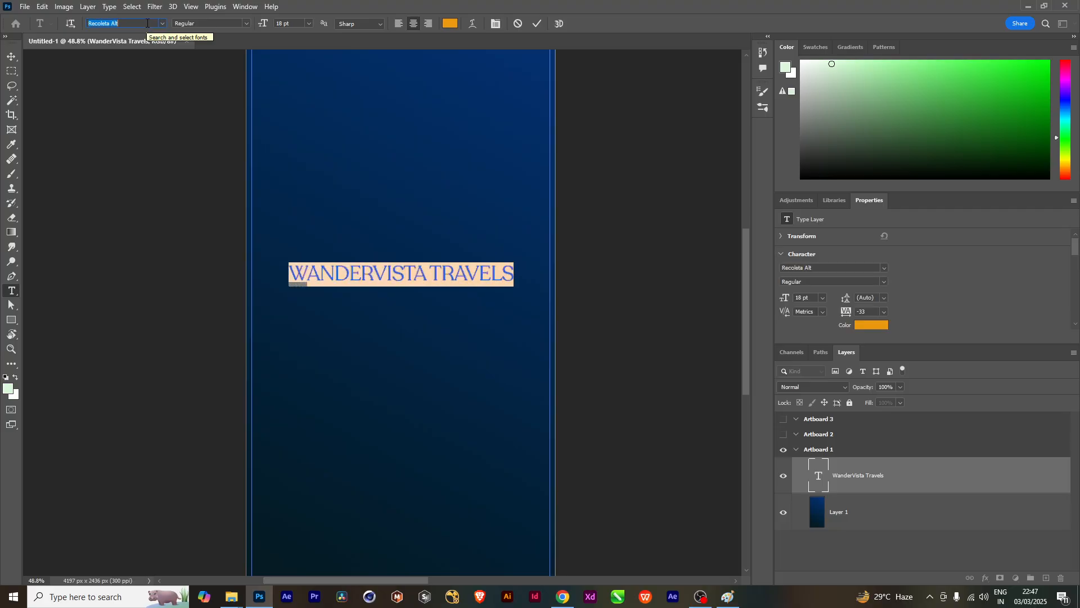
key(Down)
key(Down)
key(Down)
key(Down)
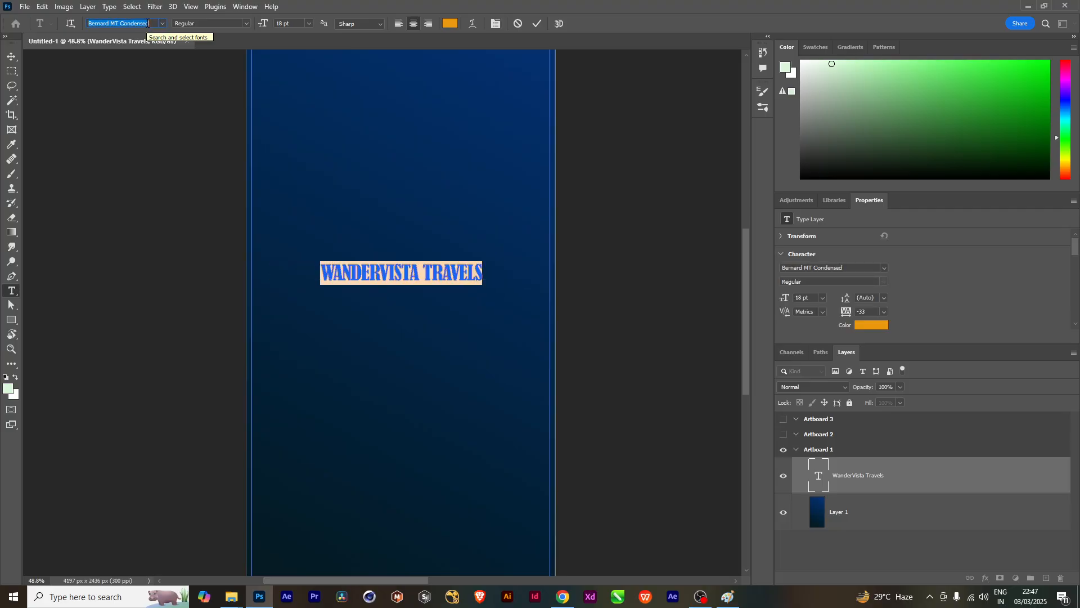
key(Down)
key(Down)
key(Down)
key(Down)
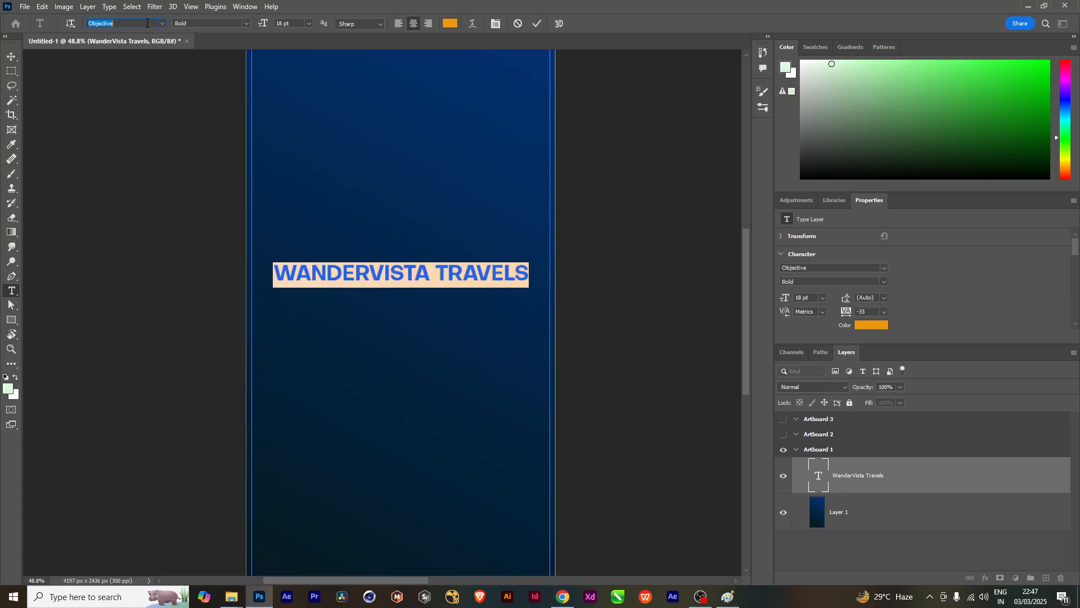
click(9, 55)
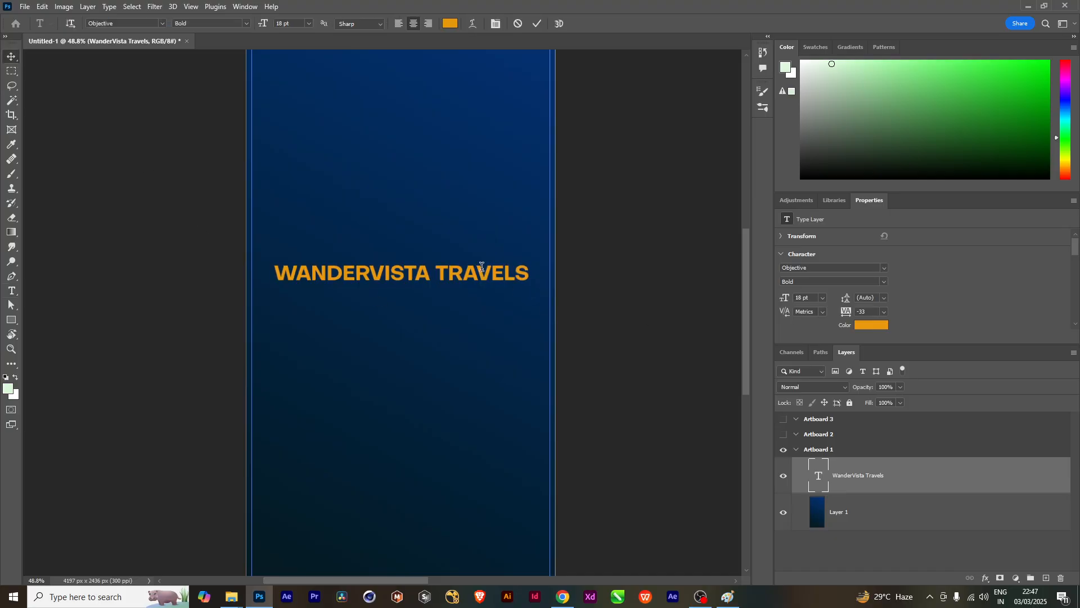
Set the WanderVista Travels title's text colour to white, #ffffff
double_click(484, 274)
click(450, 24)
text(ffffff)
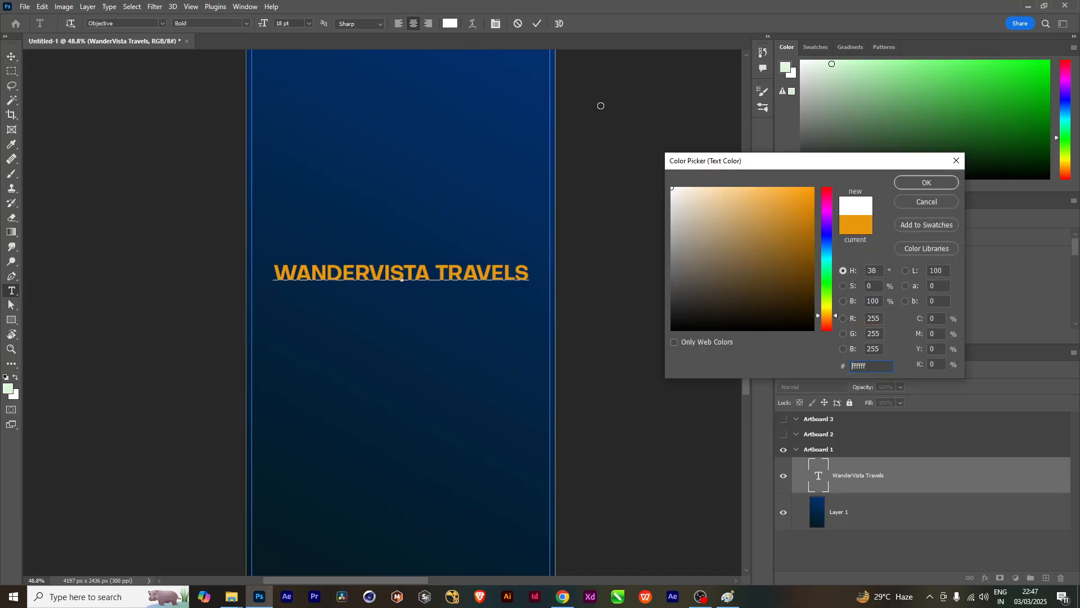
key(Return)
click(9, 56)
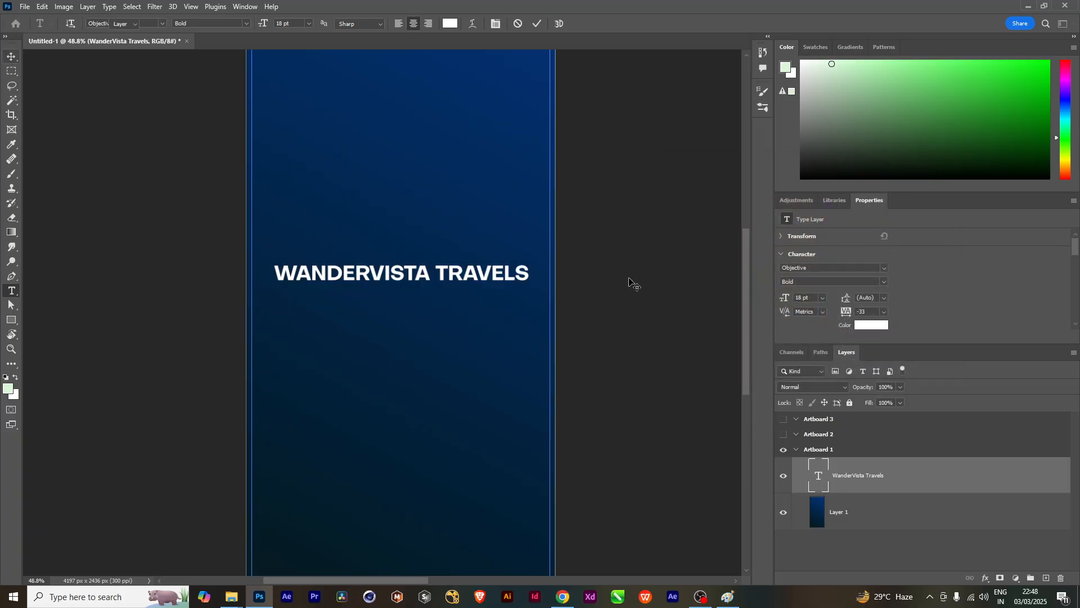
click(631, 282)
Duplicate the WanderVista Travels title and place the copy directly beneath the original
scroll(393, 337, down, 3)
scroll(394, 337, up, 2)
drag(394, 270, 397, 298)
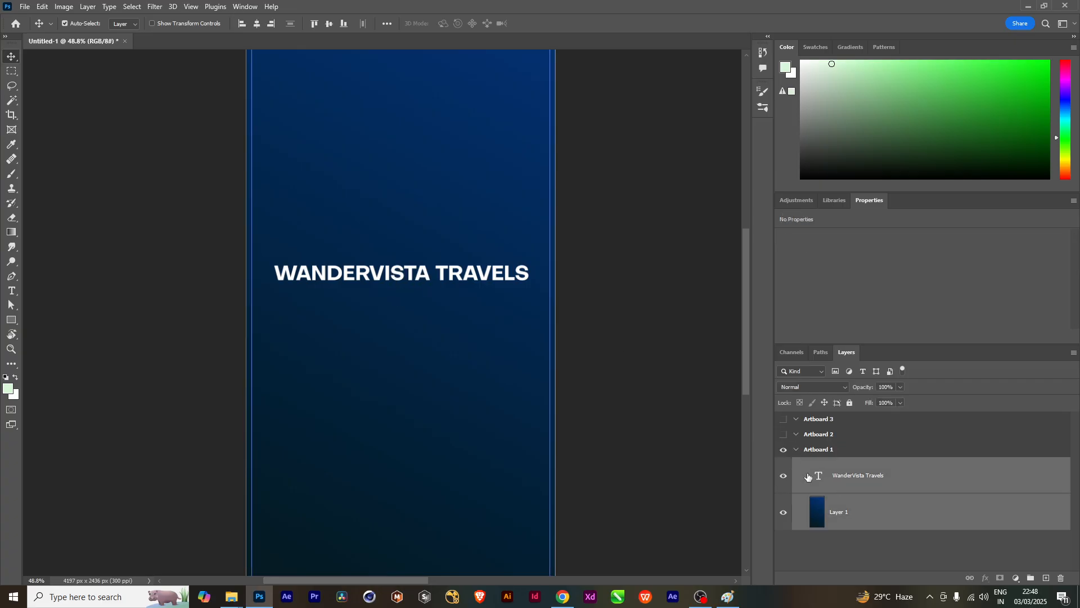
click(477, 270)
drag(479, 273, 483, 301)
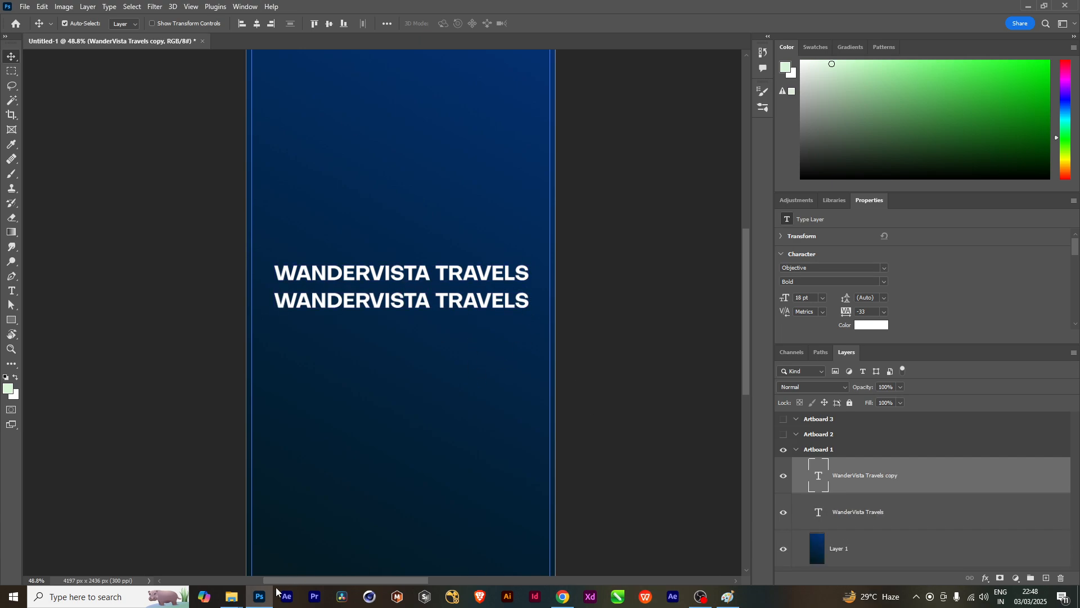
Switch to ChatGPT in Chrome and copy the tagline "Explore Beyond Borders!" without its quotation marks
mouse_move(563, 602)
click(562, 543)
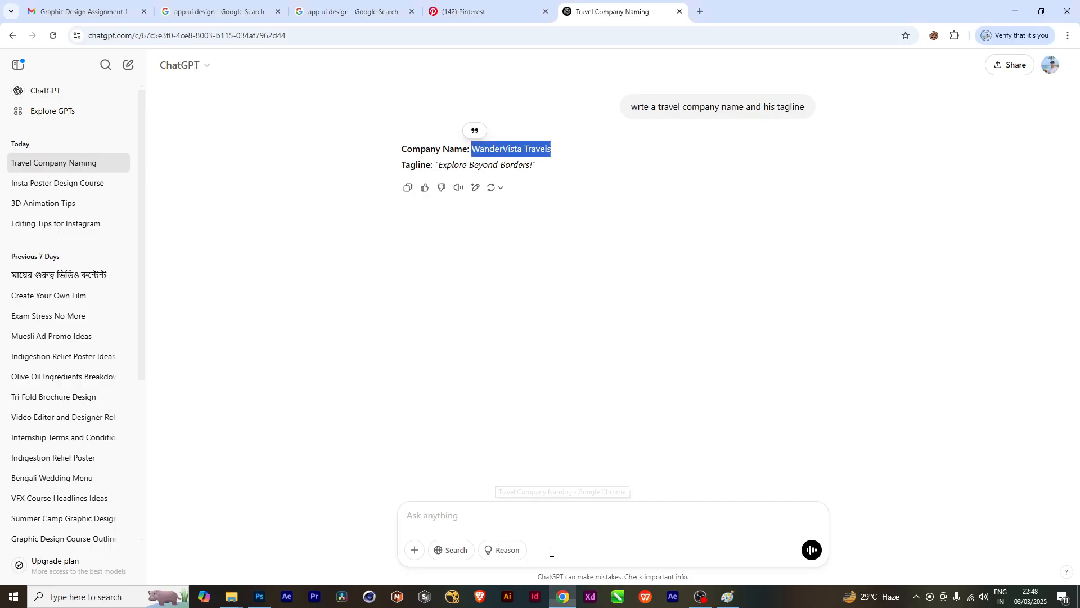
drag(439, 165, 531, 166)
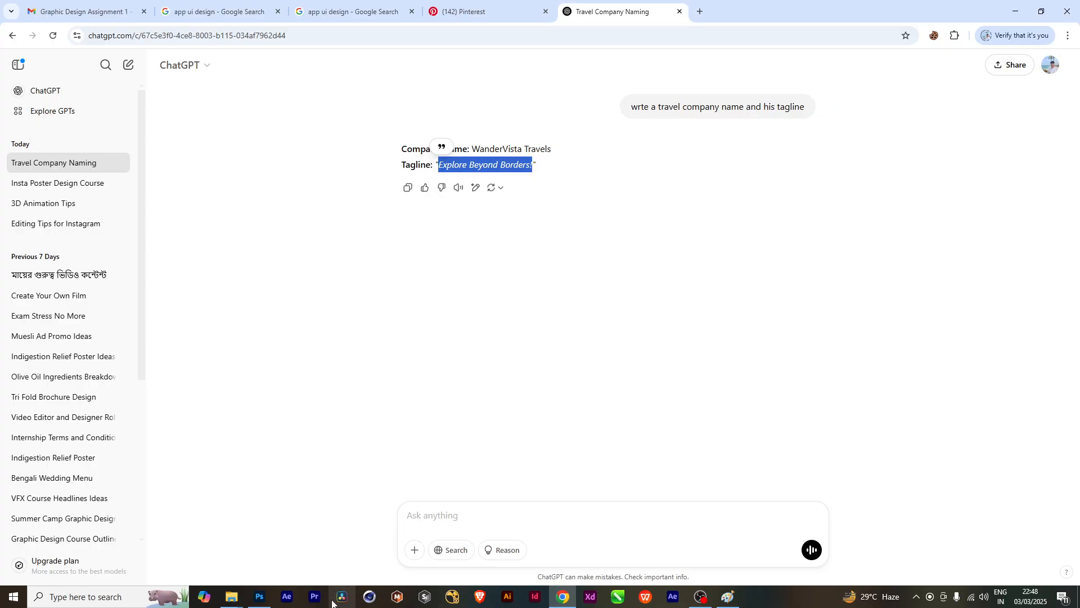
Switch to Photoshop and replace the duplicated title's text with "Explore Beyond Borders!"
click(259, 597)
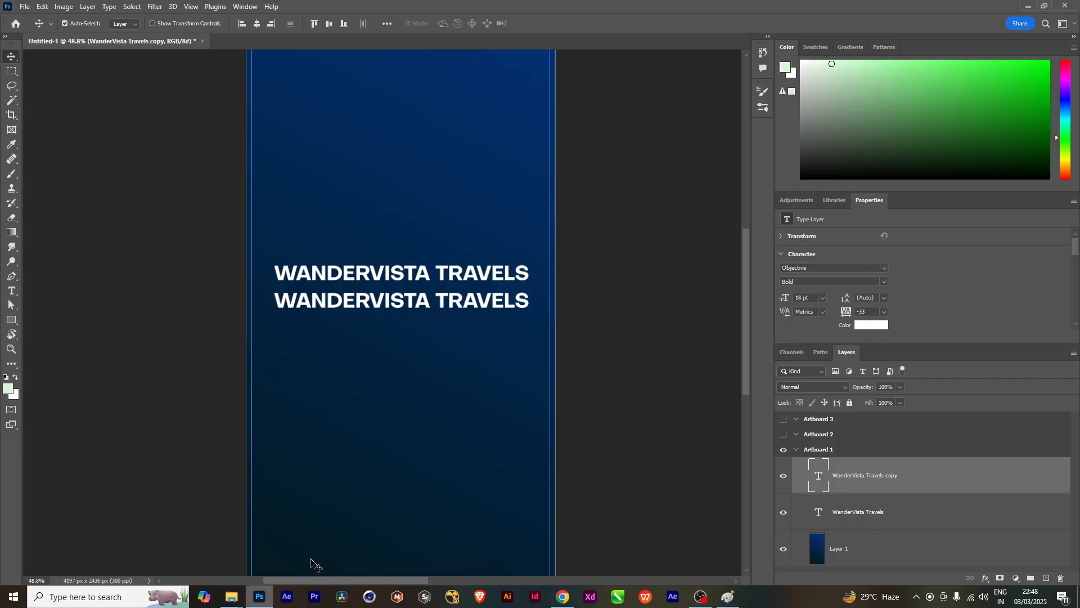
double_click(374, 298)
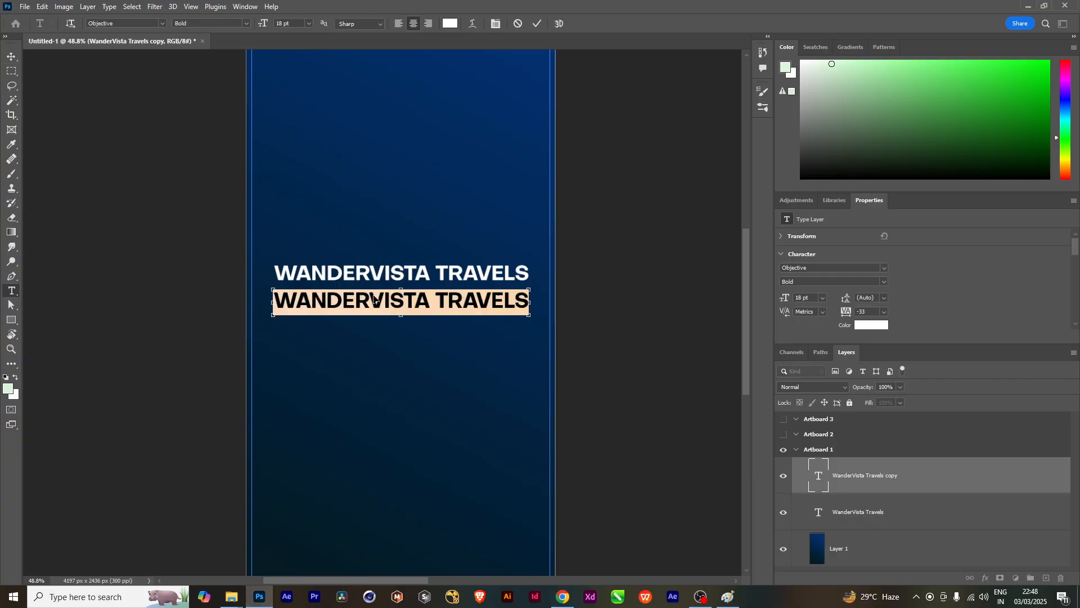
text(EXPLORE BEYOND BORDERS!)
click(12, 57)
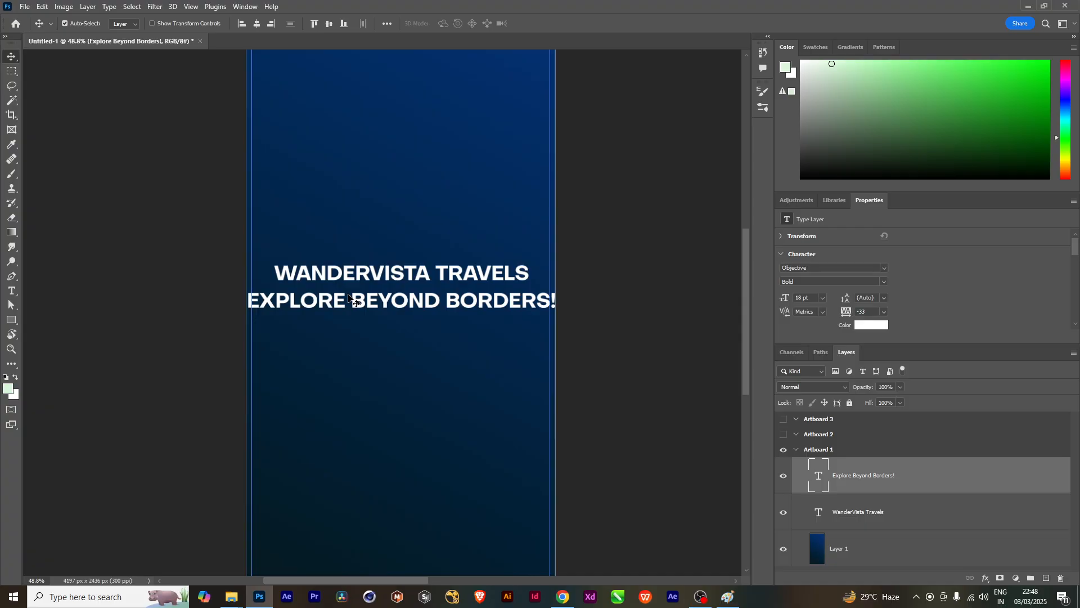
Scale the "Explore Beyond Borders!" tagline down about its centre to 11.17 pt, narrower than the title above
key(ctrl+t)
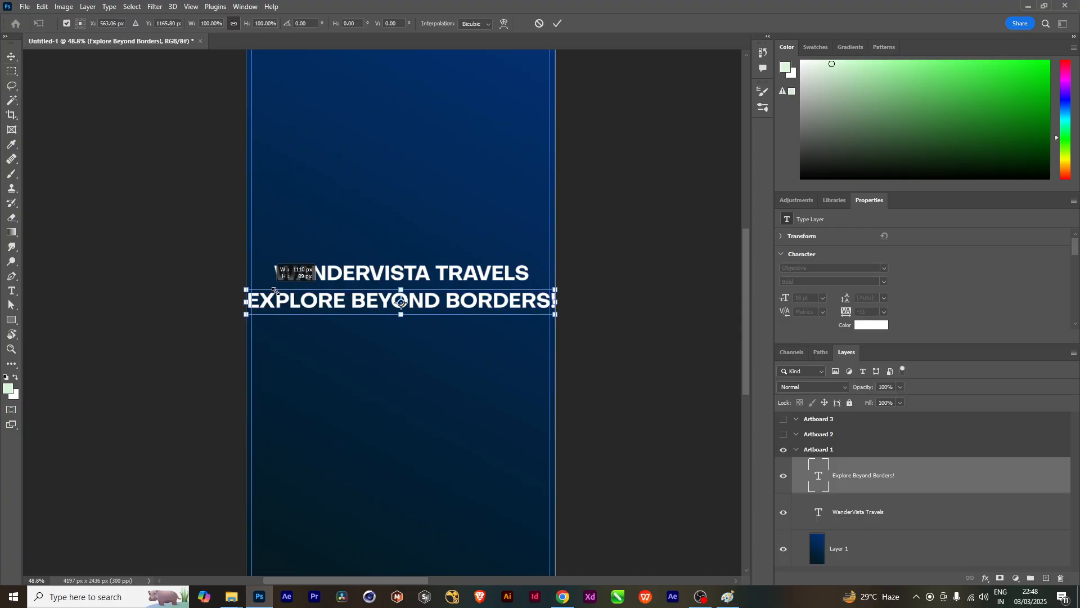
drag(258, 290, 303, 295)
key(Return)
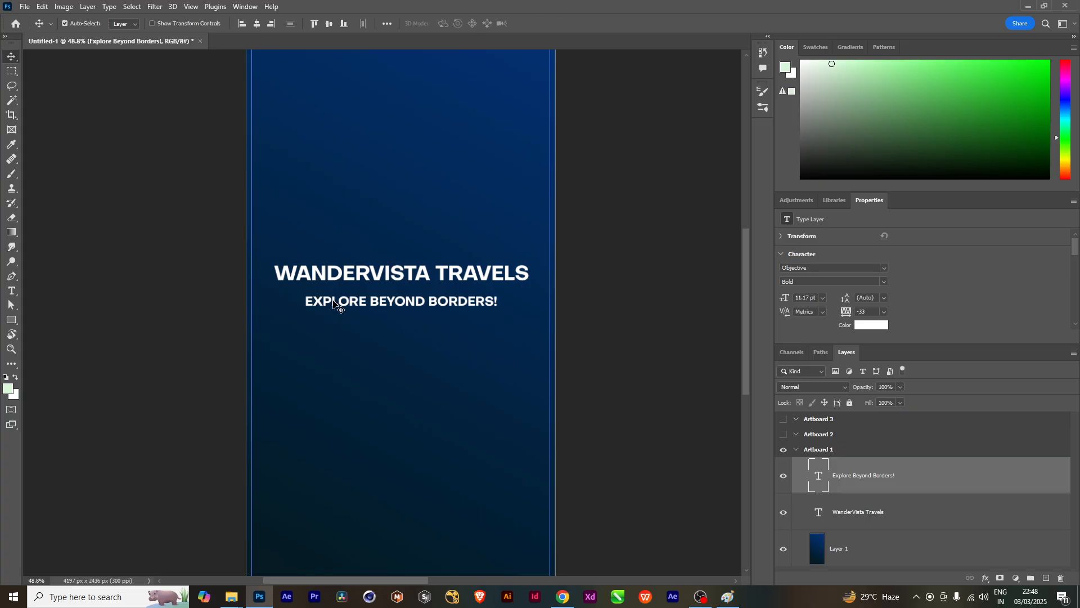
Set the "Explore Beyond Borders!" tagline's font style to Bold Italic
double_click(334, 304)
click(220, 23)
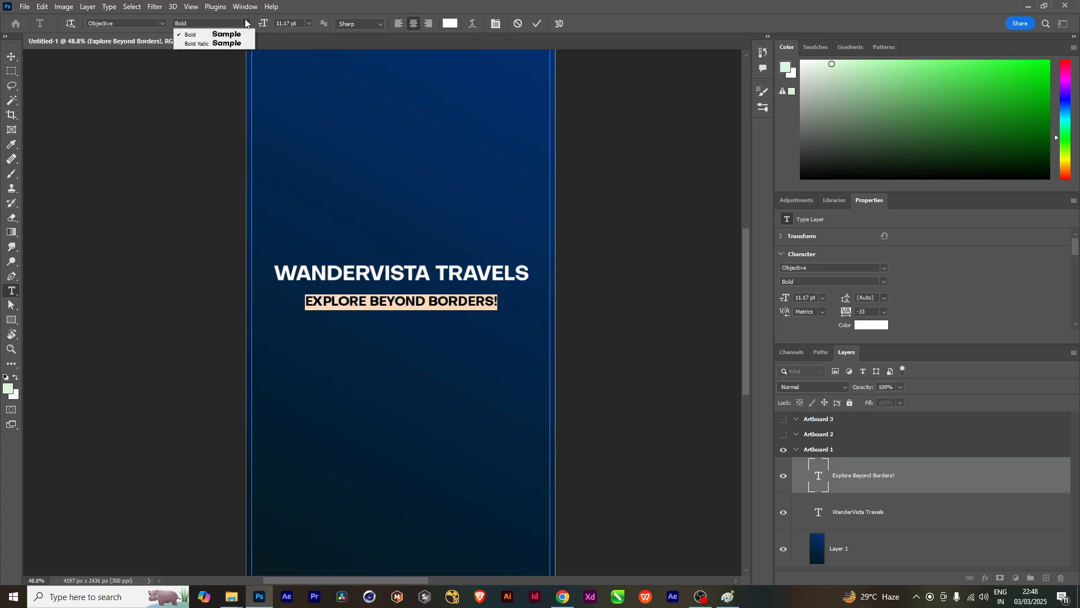
click(220, 44)
click(11, 56)
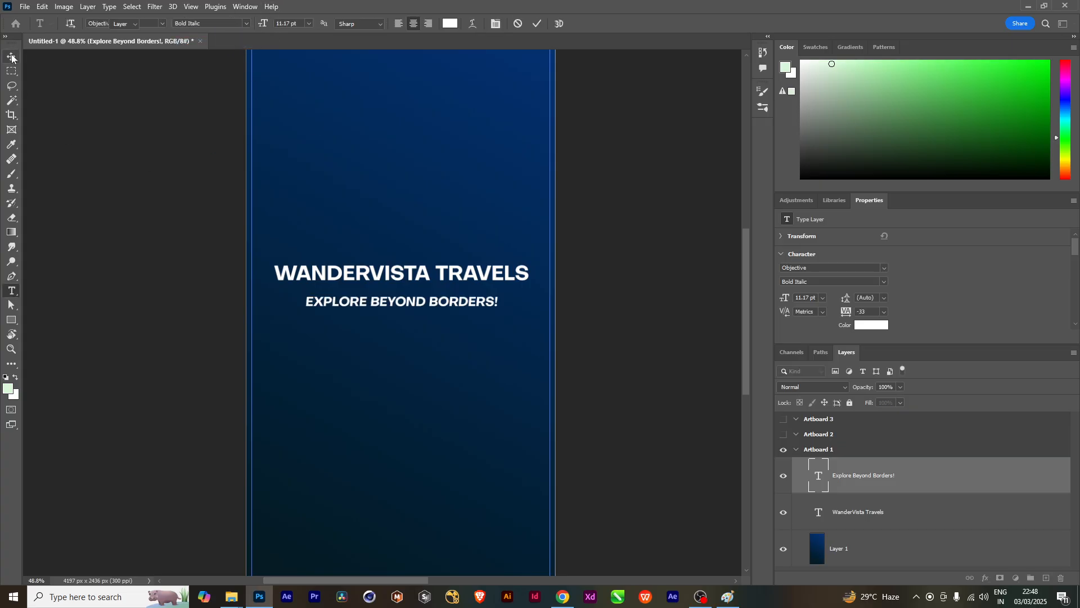
click(638, 298)
Move the WanderVista Travels title and its tagline together slightly lower on Artboard 1
scroll(461, 386, down, 6)
scroll(461, 386, up, 2)
scroll(403, 327, up, 3)
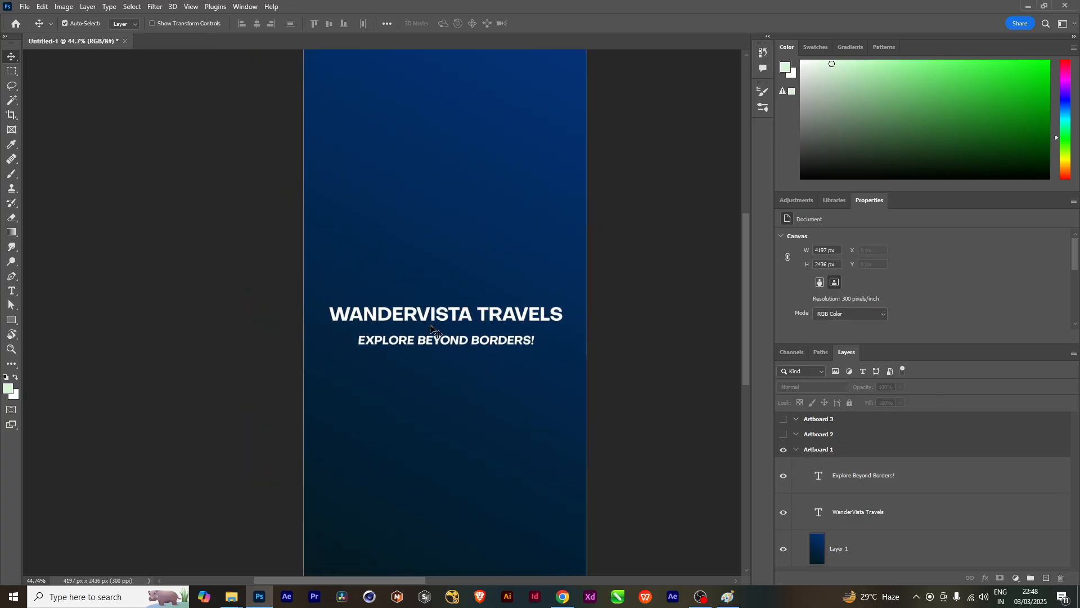
scroll(537, 396, down, 2)
drag(490, 406, 482, 340)
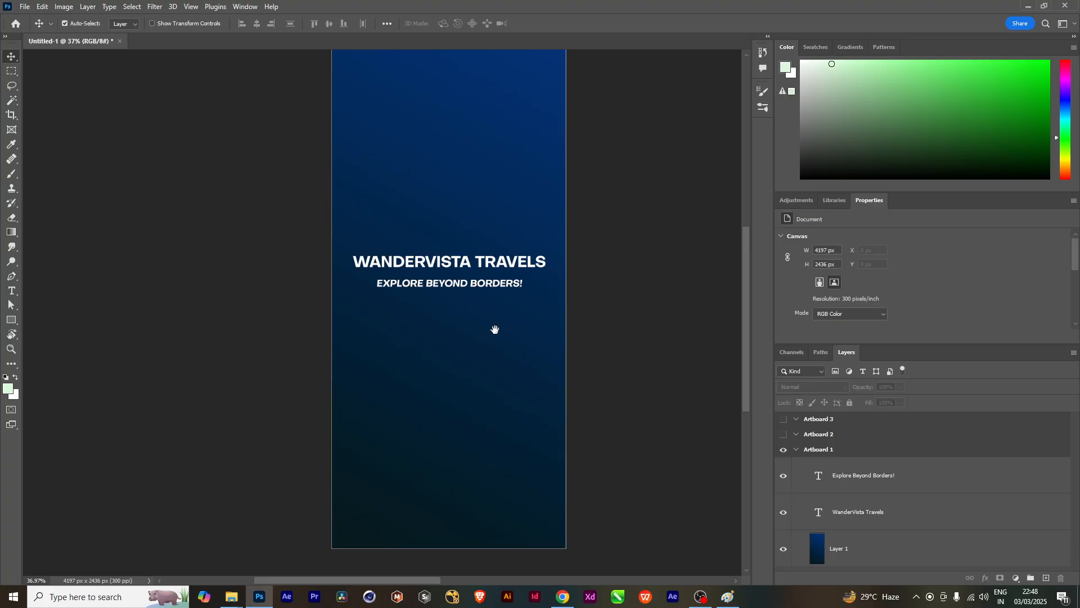
click(864, 482)
ctrl+click(860, 513)
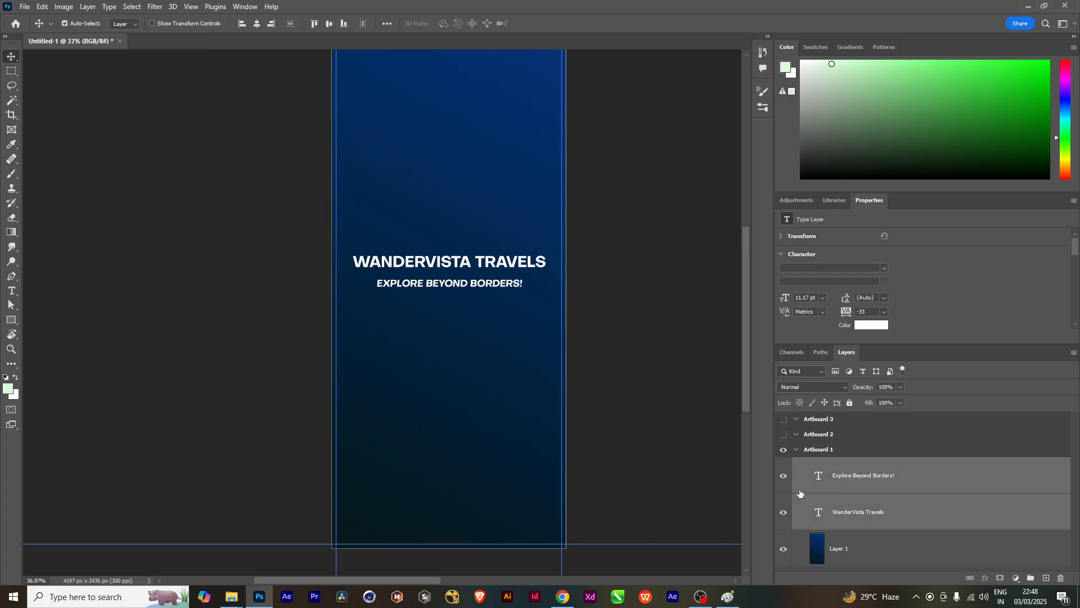
key(ctrl+t)
drag(479, 277, 479, 288)
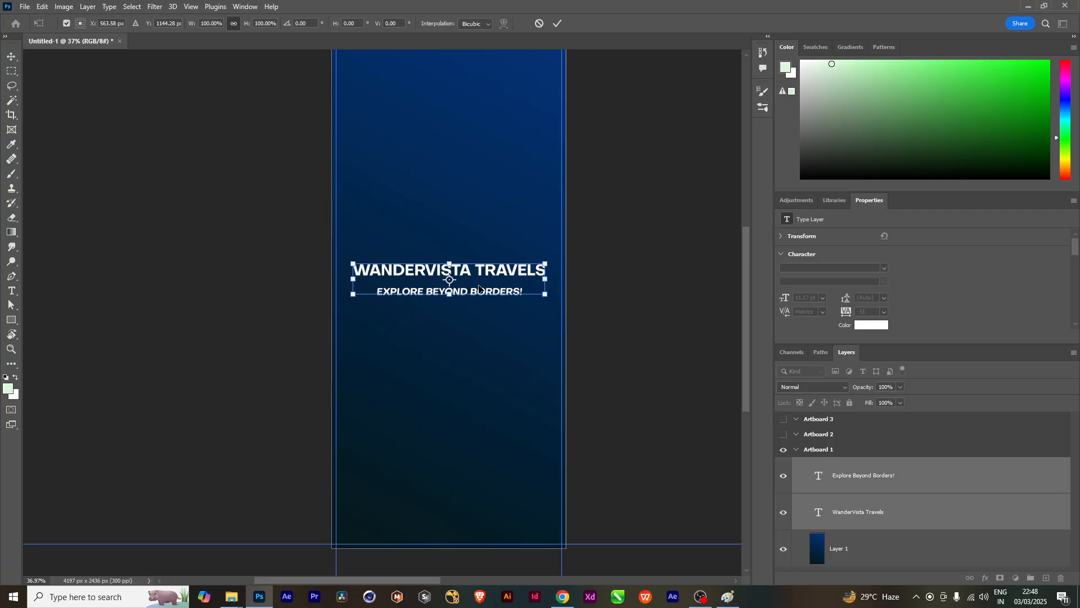
key(Return)
key(ctrl+;)
click(663, 292)
Copy the title text, switch to Chrome and search Google in a new tab for "WanderVista Travels png logo"
drag(605, 287, 550, 297)
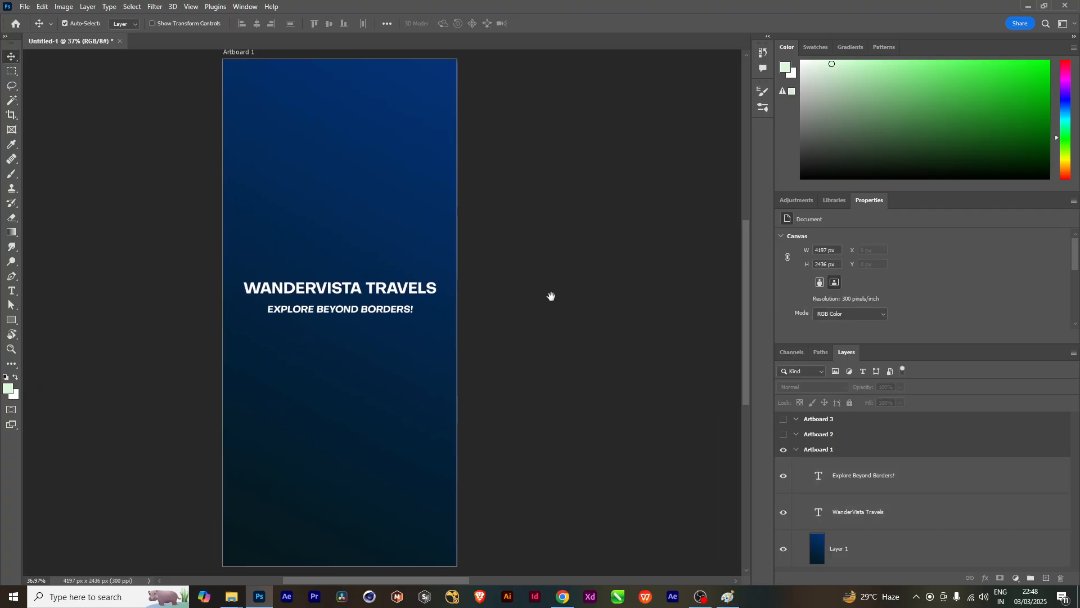
scroll(551, 297, down, 1)
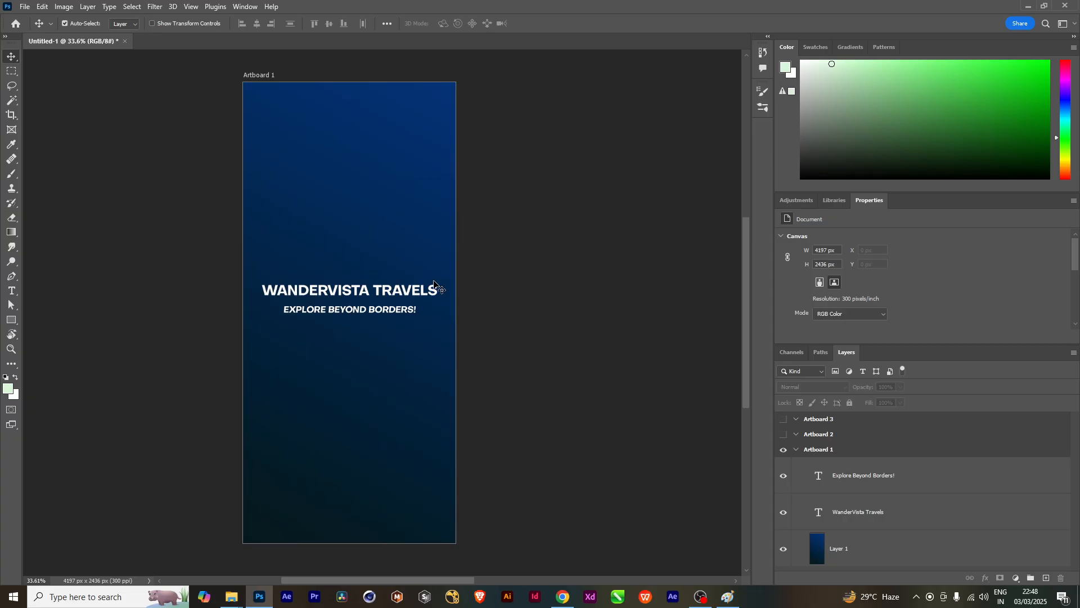
double_click(313, 291)
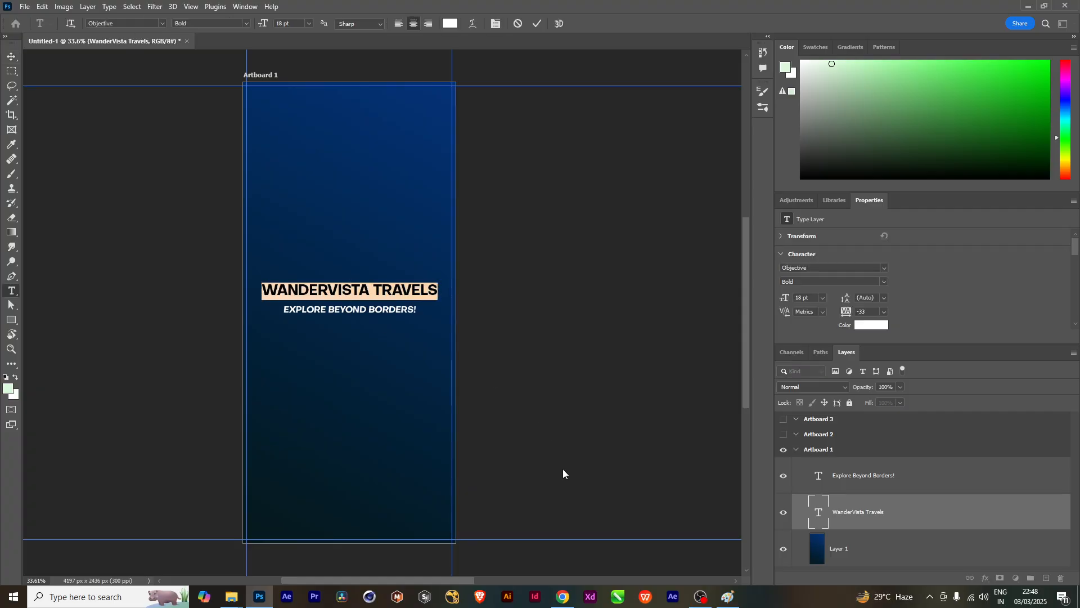
click(12, 58)
click(563, 597)
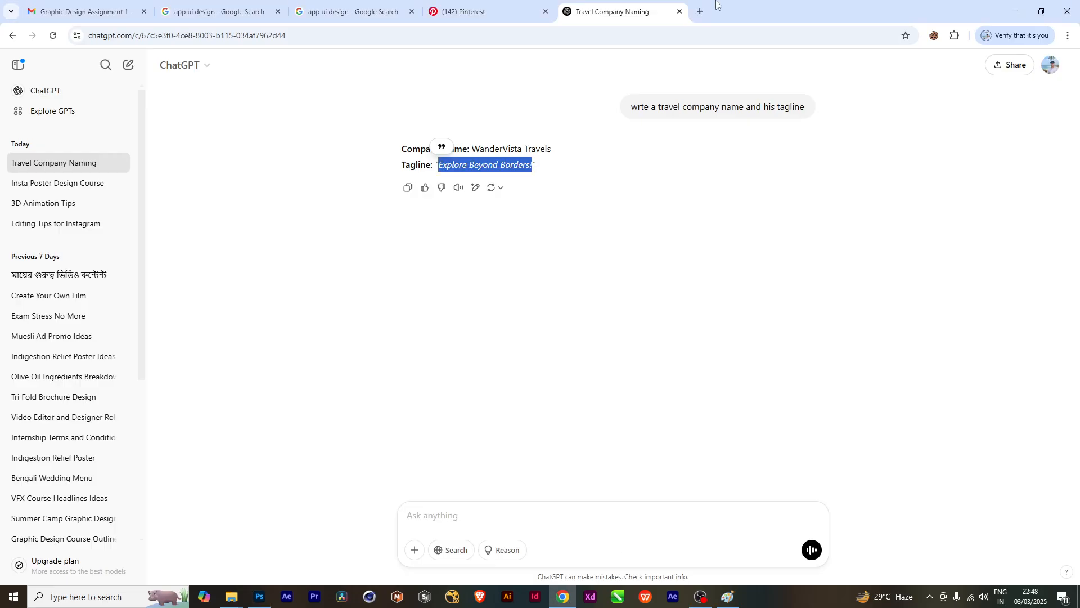
click(700, 11)
click(443, 230)
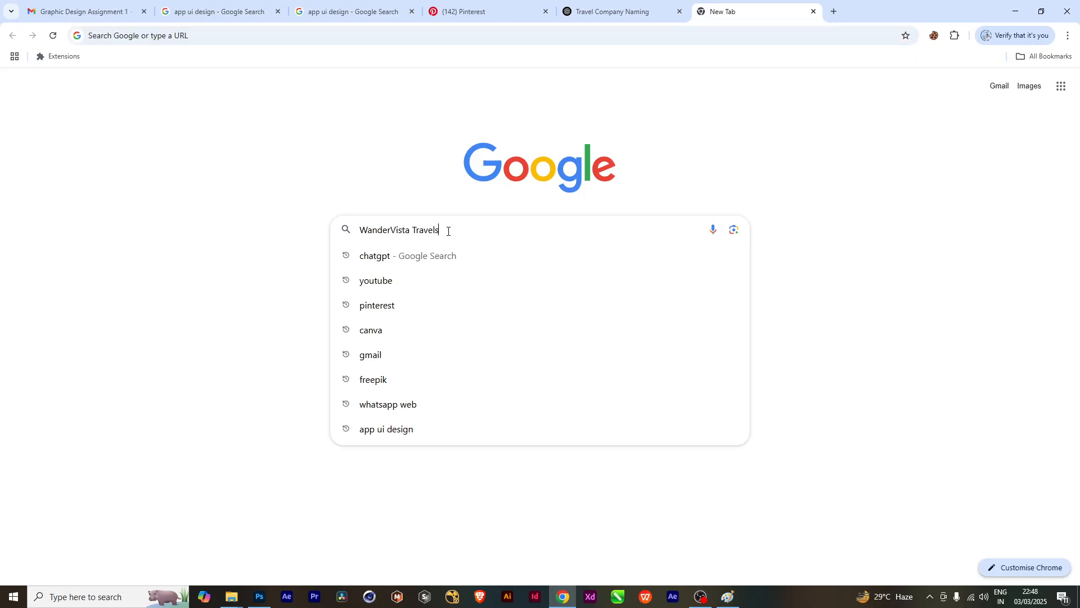
text(WanderVista Travels)
text(png logo)
key(Return)
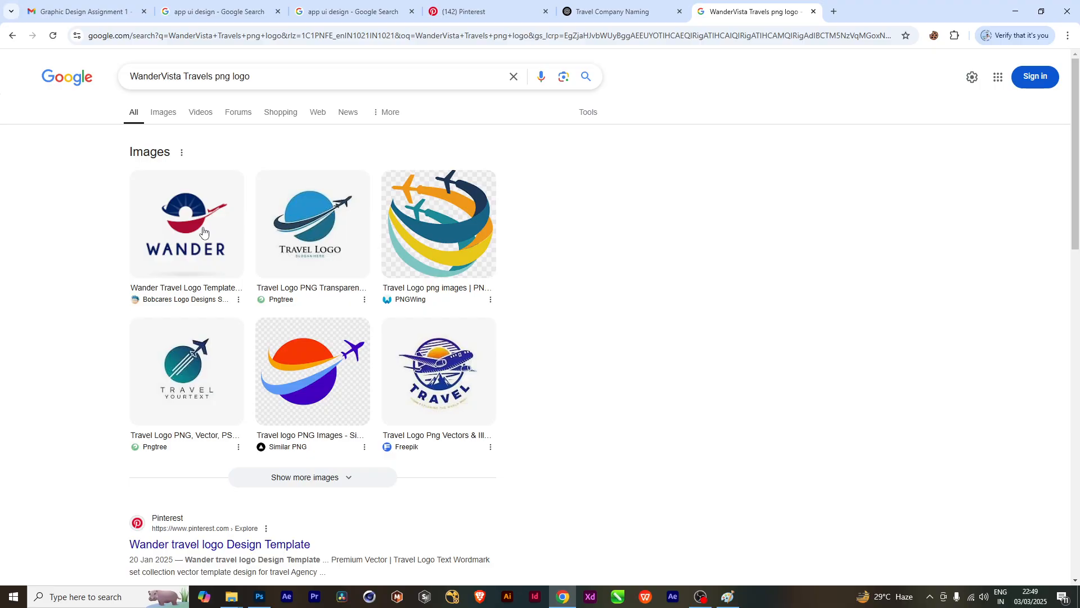
Browse images related to the Wander logo result and copy the Depositphotos W travel logo on a blue background
click(203, 233)
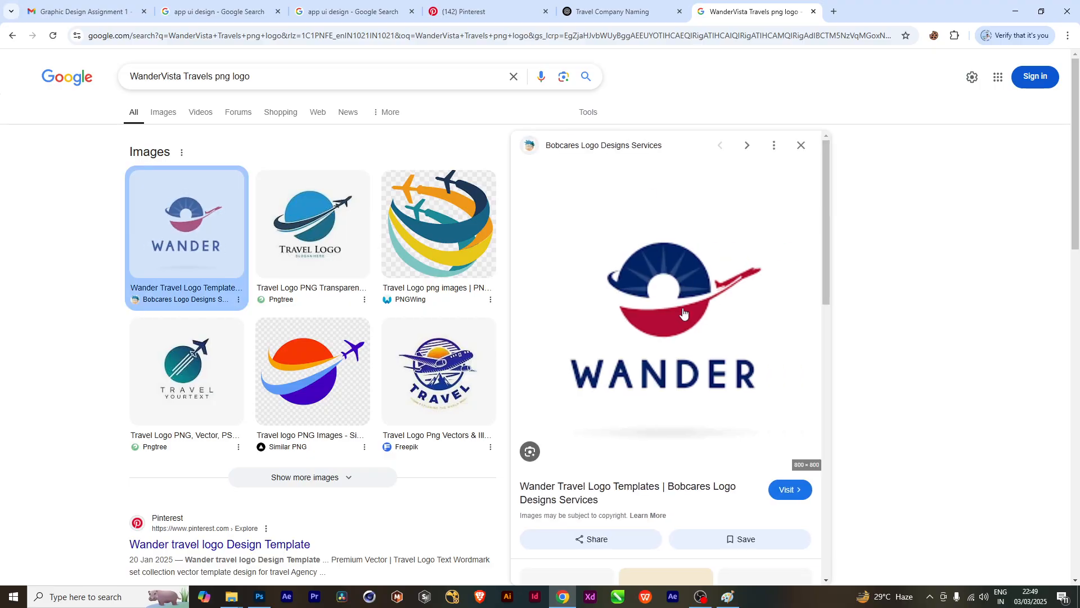
scroll(683, 312, down, 3)
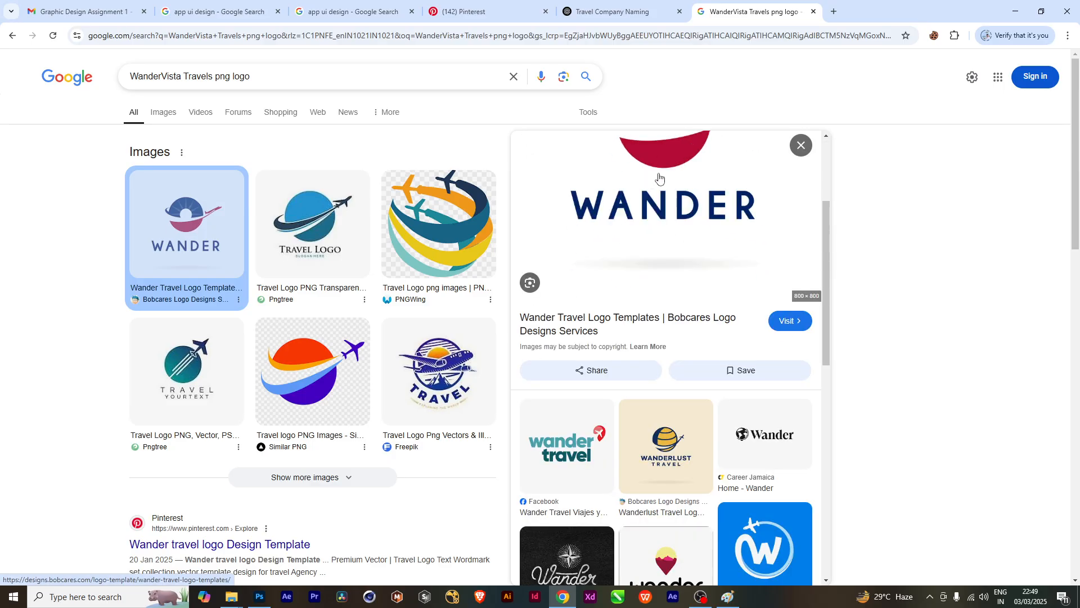
scroll(738, 337, down, 3)
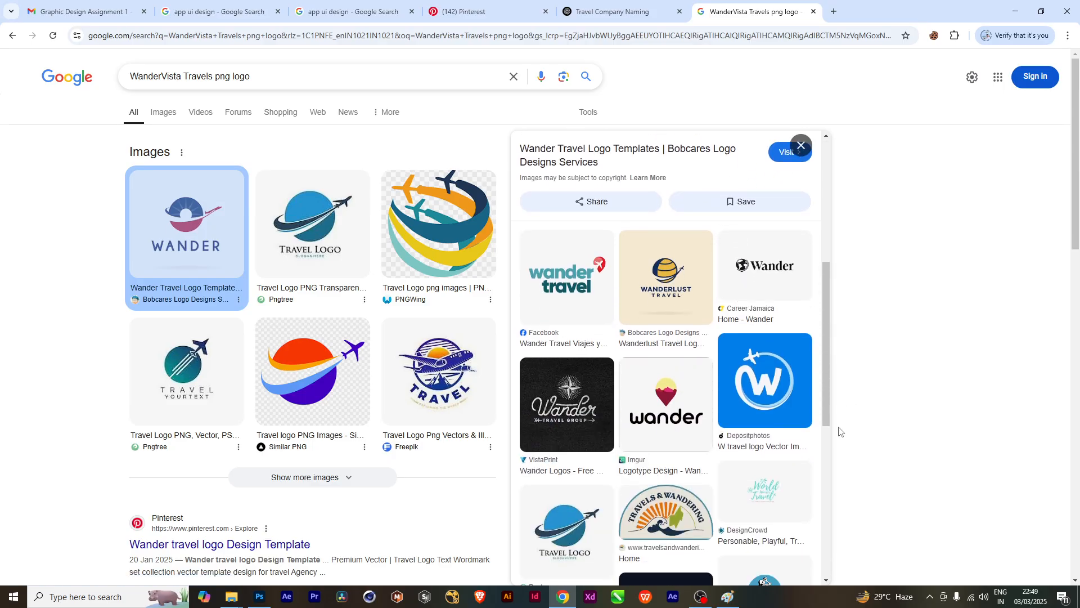
click(768, 404)
right_click(664, 329)
click(741, 462)
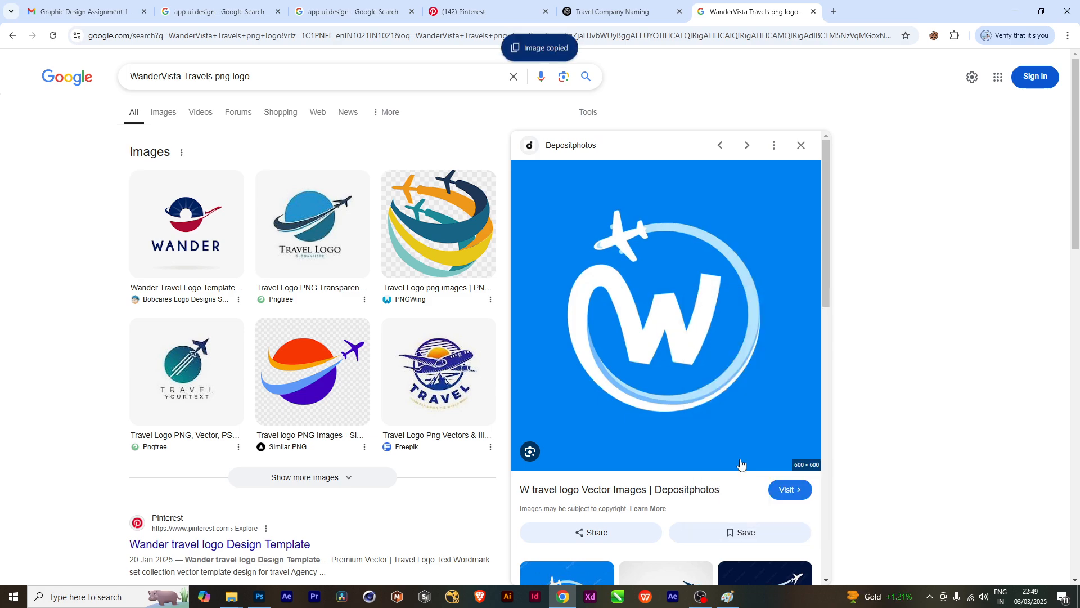
Switch to Photoshop, paste the W travel logo into Artboard 1 and place it centred directly above the title
click(259, 597)
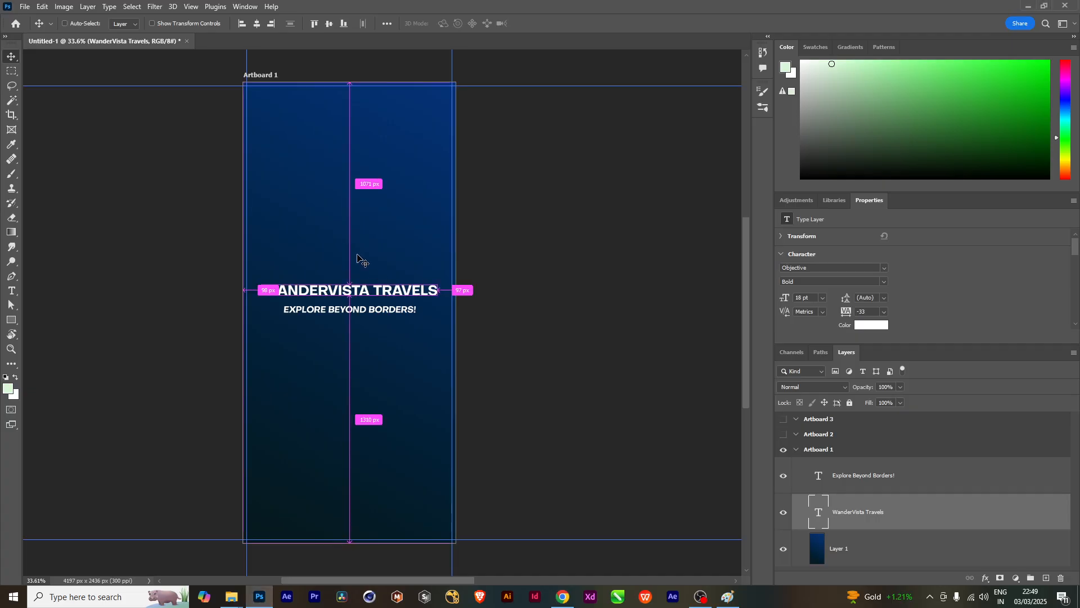
key(ctrl+v)
drag(370, 268, 373, 177)
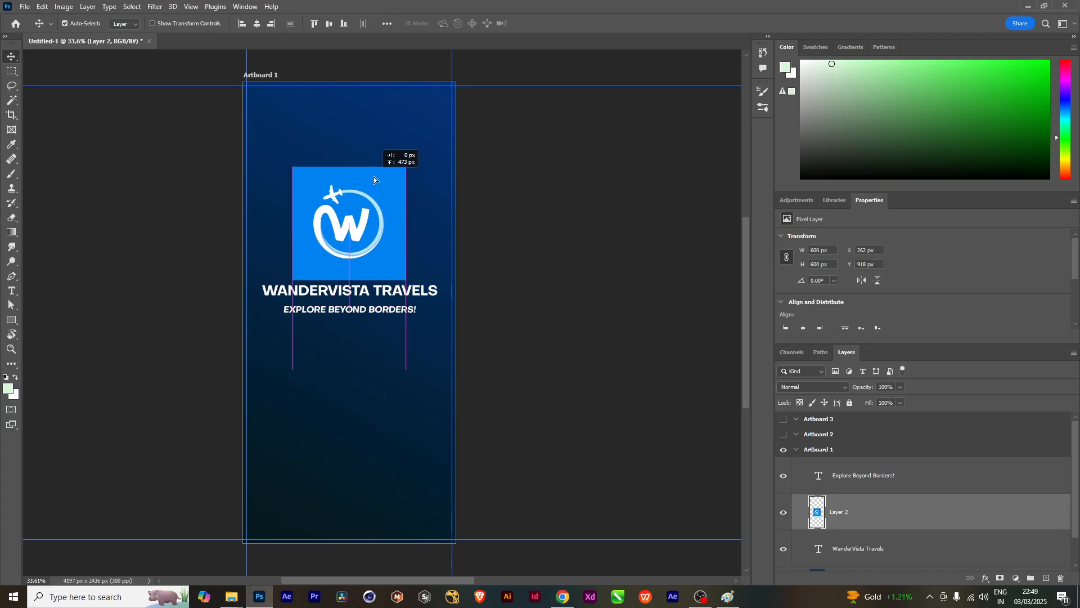
Remove the logo's blue background with the Magic Wand at tolerance 32 and clear the selection
scroll(393, 209, up, 2)
scroll(392, 210, up, 2)
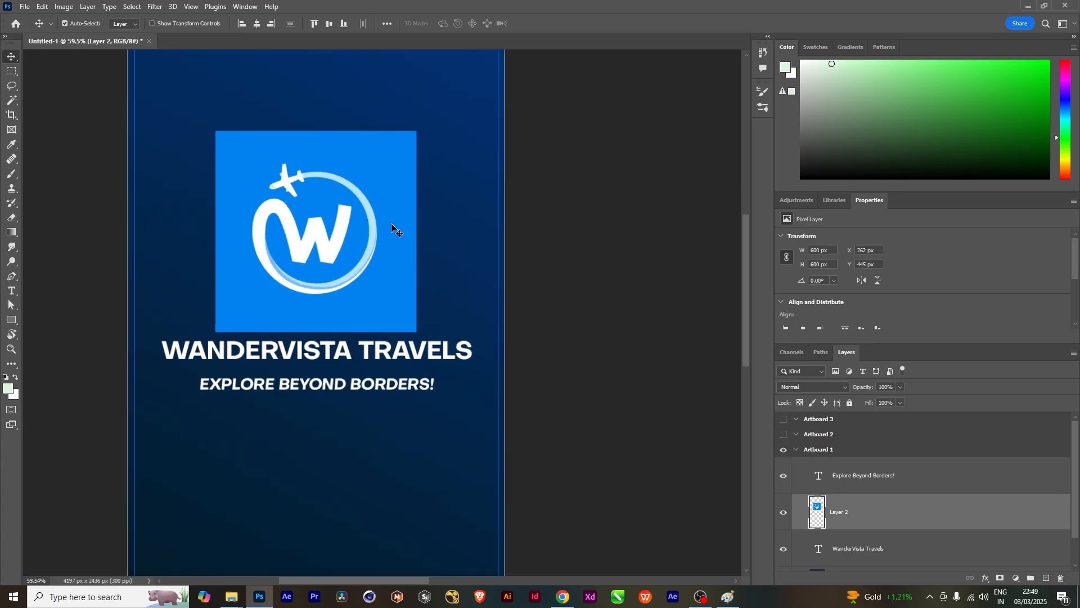
scroll(378, 164, down, 1)
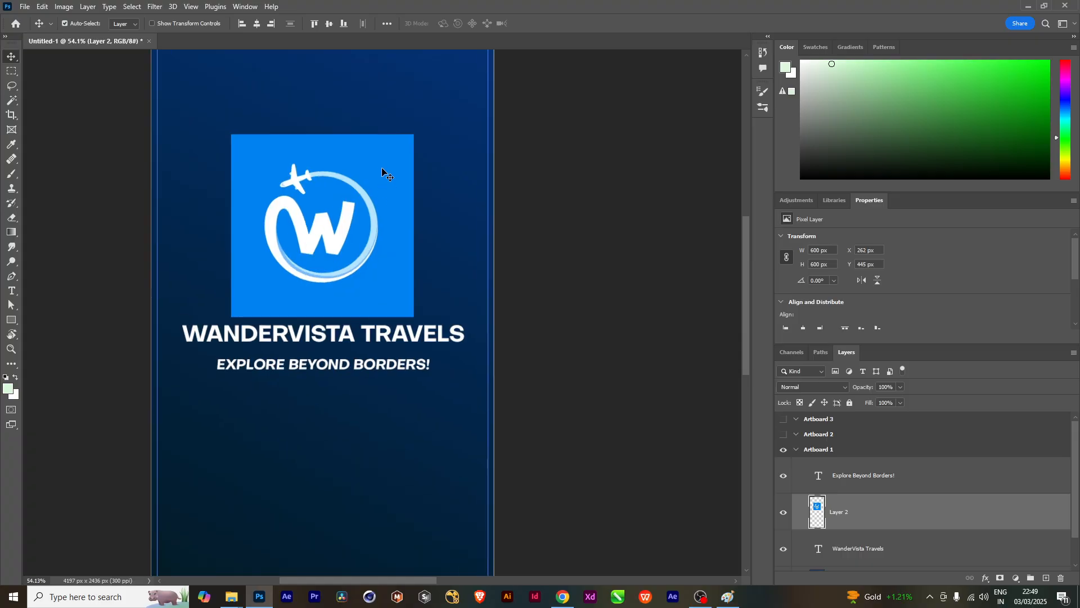
click(13, 102)
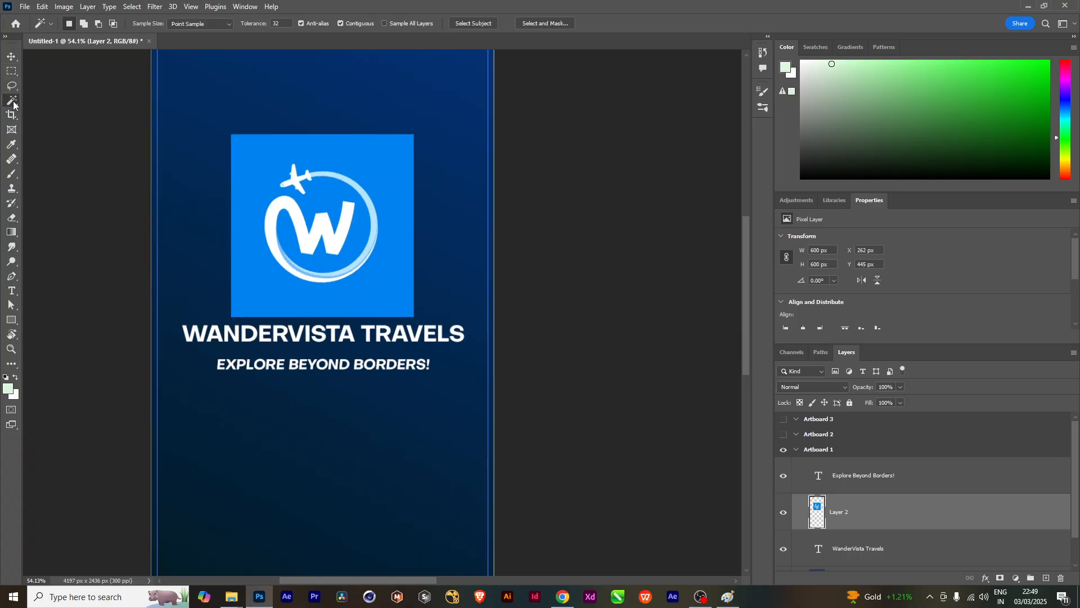
click(331, 188)
key(Delete)
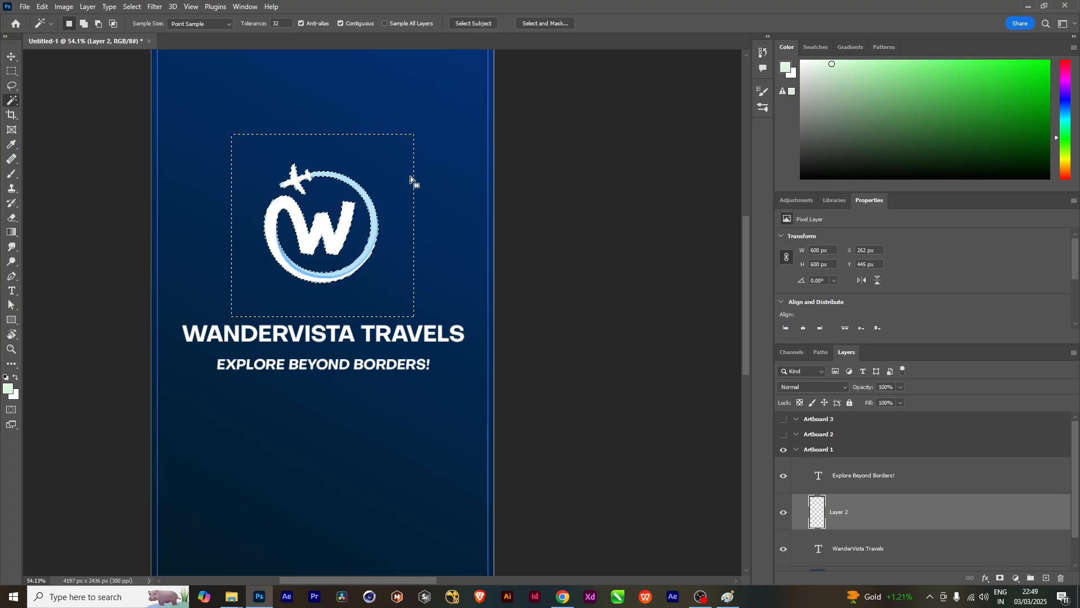
key(ctrl+d)
Scale the W logo down slightly and move it lower, closer to the title
scroll(428, 309, down, 3)
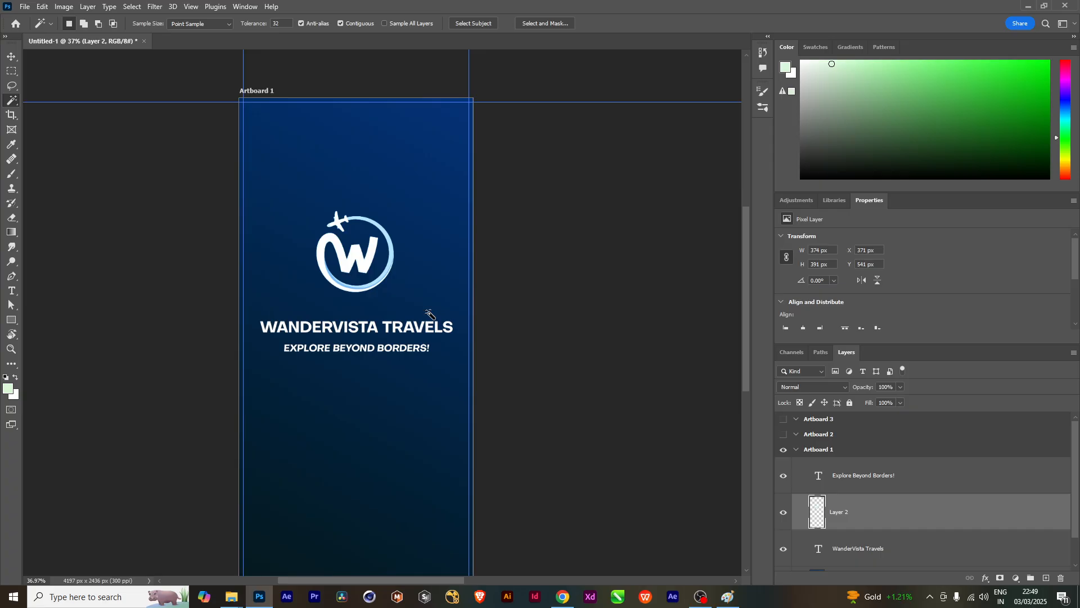
click(11, 56)
scroll(377, 290, down, 1)
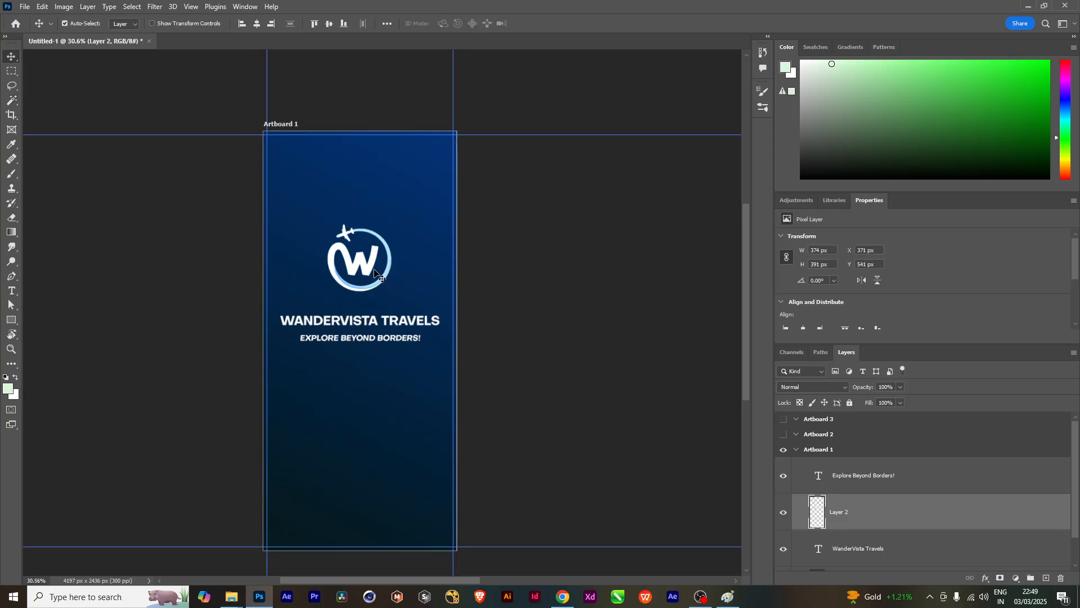
key(ctrl+t)
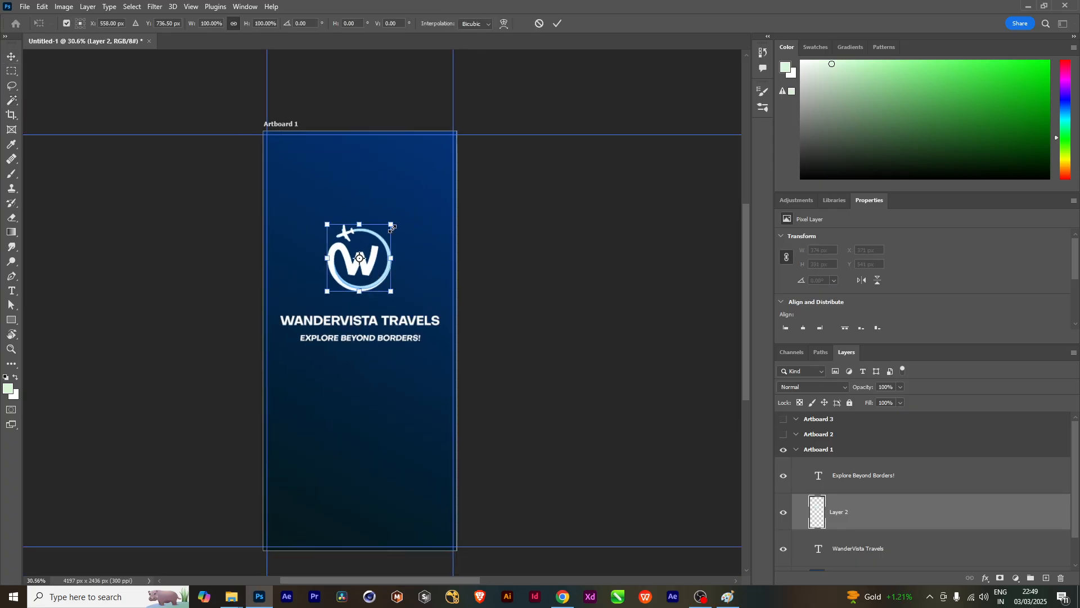
drag(392, 226, 384, 233)
key(Return)
drag(361, 267, 365, 304)
Place the tagline layer beneath the logo layer and move the title and tagline together slightly lower
scroll(854, 489, down, 1)
drag(856, 446, 859, 514)
shift+click(858, 525)
key(ctrl+t)
drag(400, 329, 405, 353)
key(Return)
scroll(411, 354, down, 1)
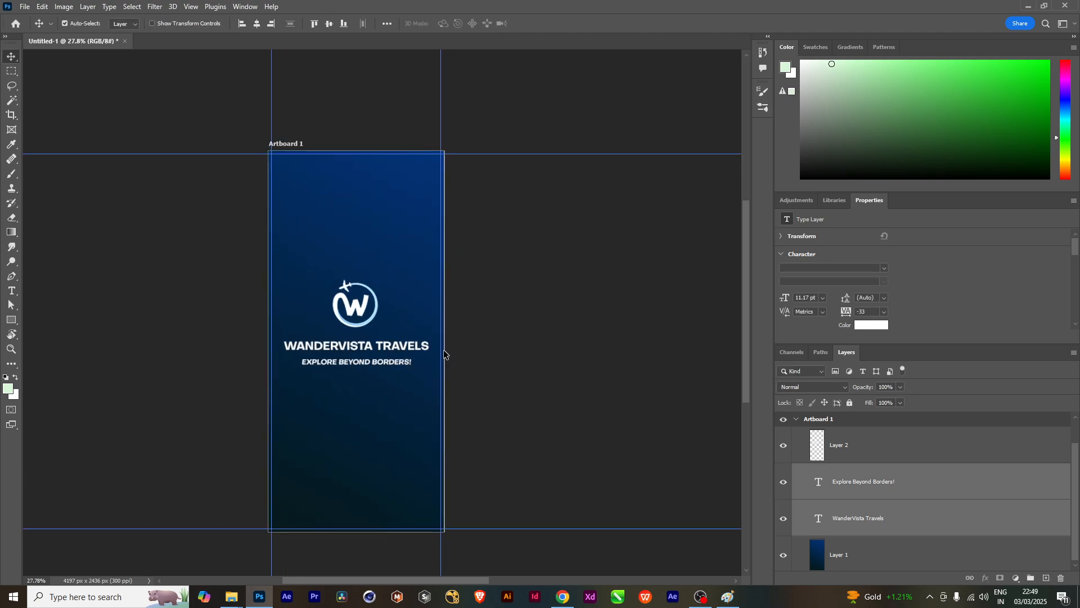
Select the background Layer 1 and change its gradient's end colour stop, at location 100%, to a brighter blue
scroll(444, 352, up, 1)
click(416, 222)
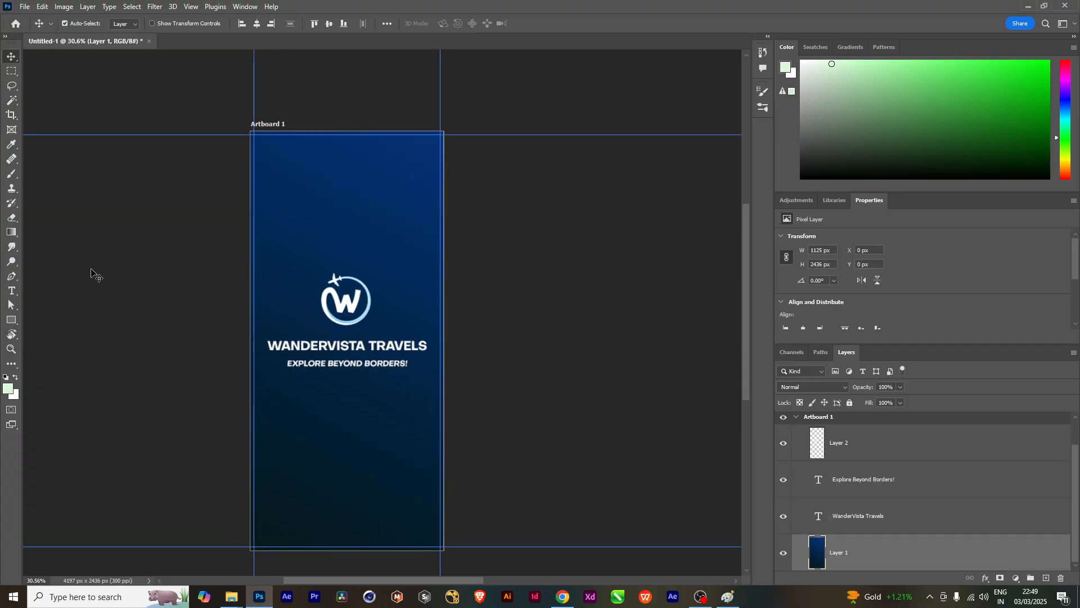
key(g)
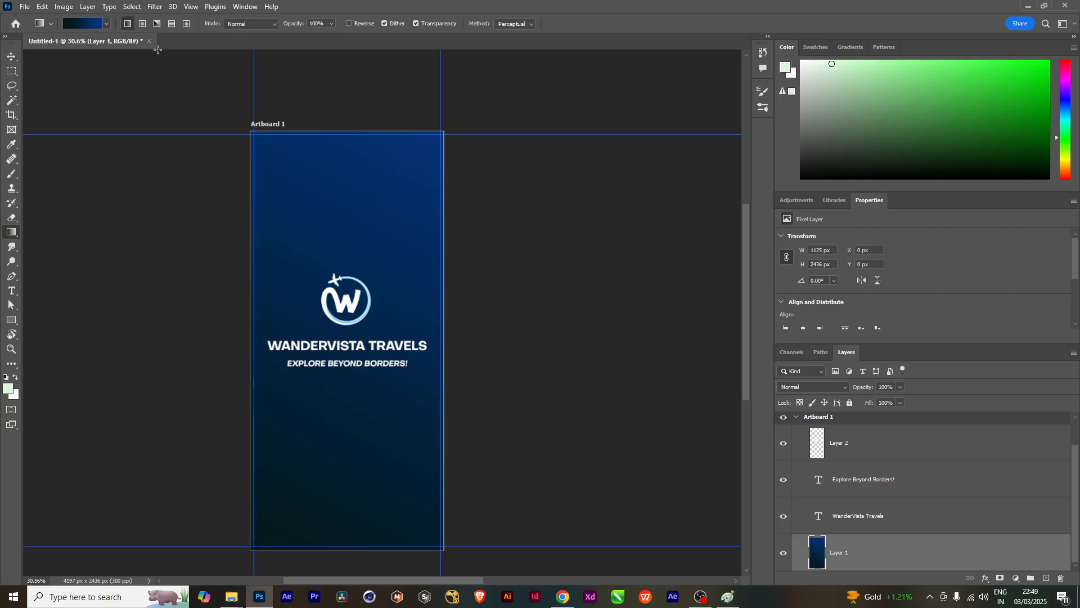
click(90, 27)
click(641, 364)
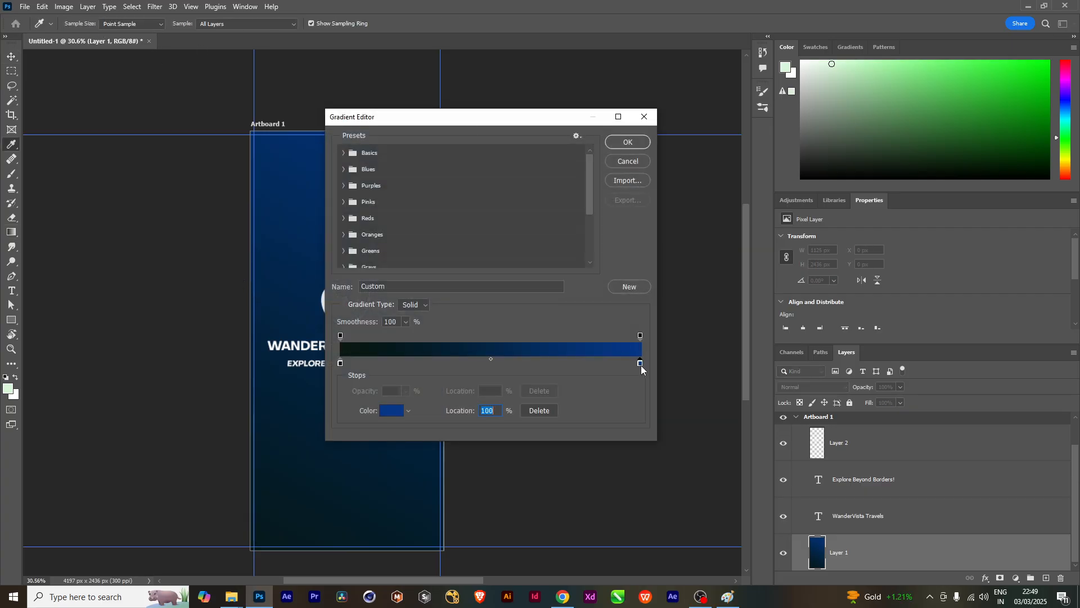
click(392, 411)
click(782, 199)
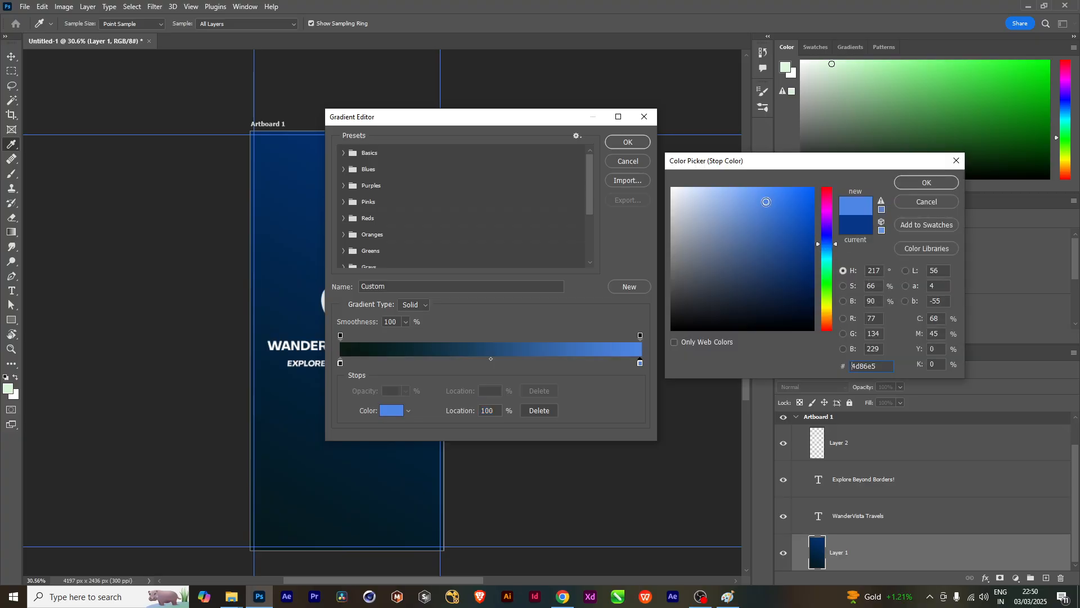
click(782, 199)
click(927, 183)
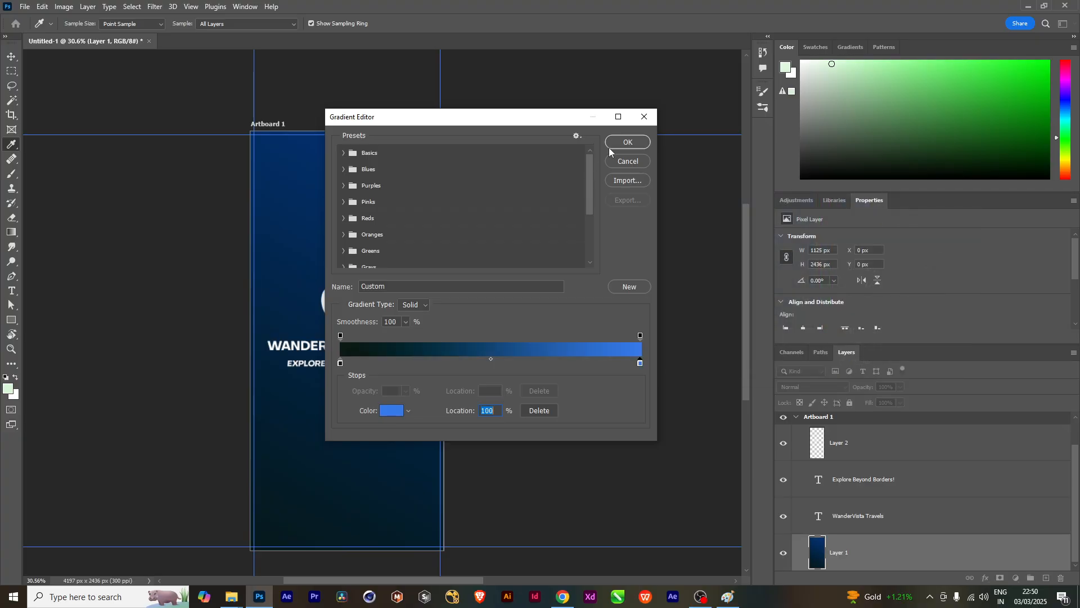
click(628, 142)
Redraw the linear gradient on Layer 1 in several directions, ending with bright blue at the artboard's top and dark at its bottom
scroll(387, 421, down, 2)
drag(315, 521, 470, 333)
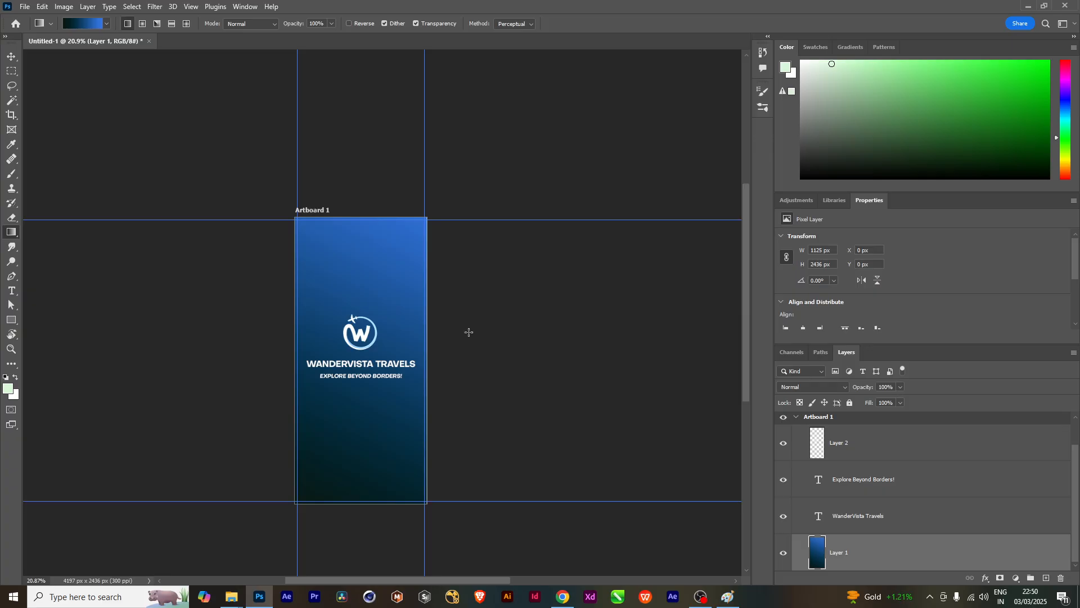
scroll(414, 370, up, 2)
scroll(414, 370, down, 1)
drag(325, 543, 347, 403)
drag(304, 561, 396, 298)
scroll(460, 283, down, 3)
key(ctrl+z)
drag(369, 463, 467, 277)
drag(413, 384, 398, 449)
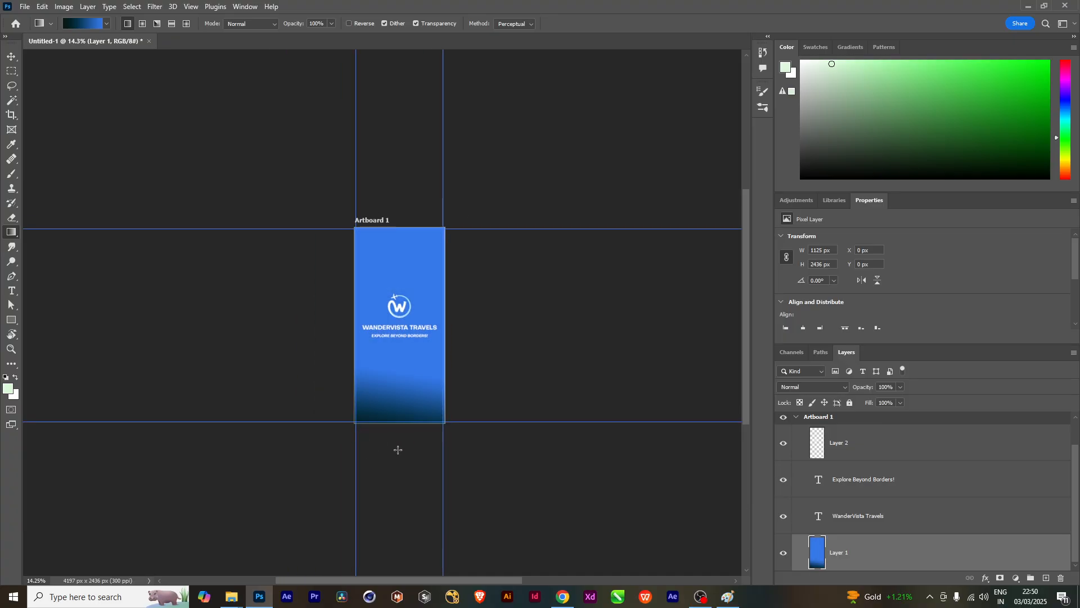
drag(423, 303, 361, 460)
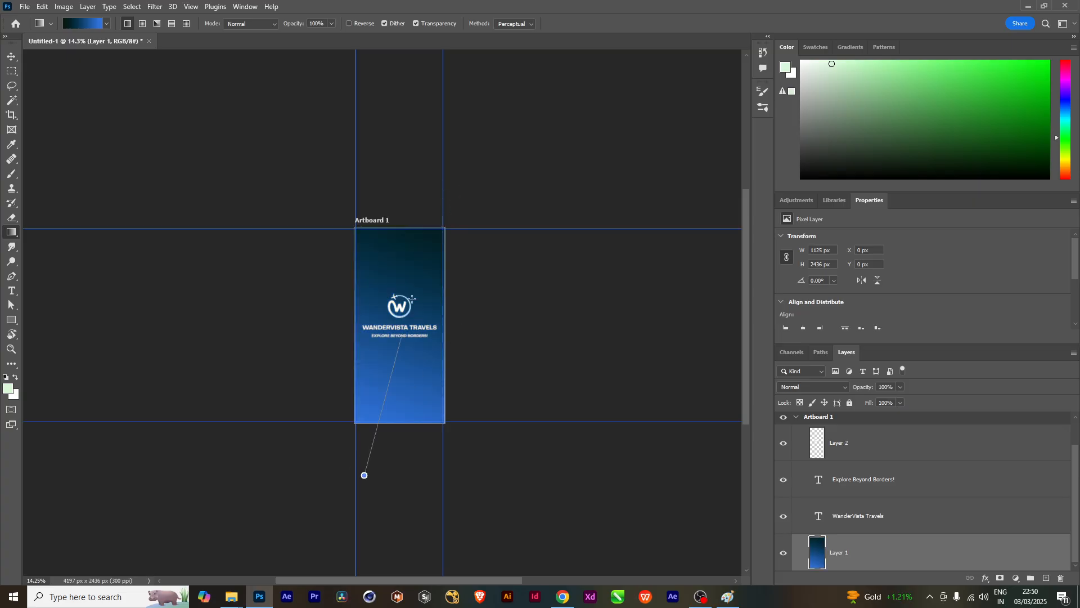
drag(403, 327, 404, 328)
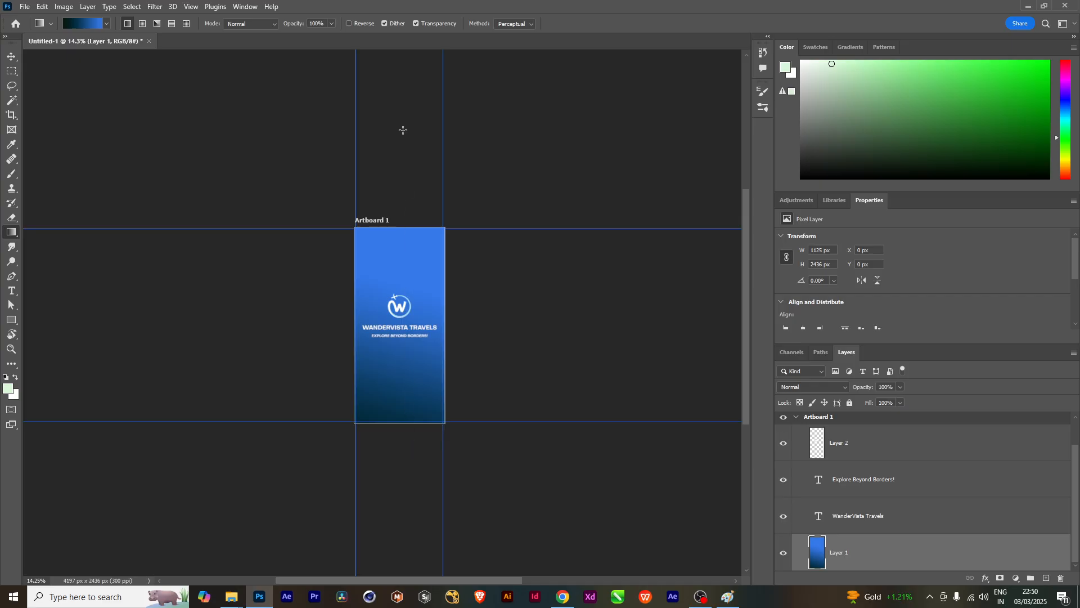
Redraw Layer 1's linear gradient repeatedly, ending with a gradual vertical fade from bright blue at the top to dark blue at the bottom
drag(402, 120, 393, 476)
drag(358, 437, 474, 324)
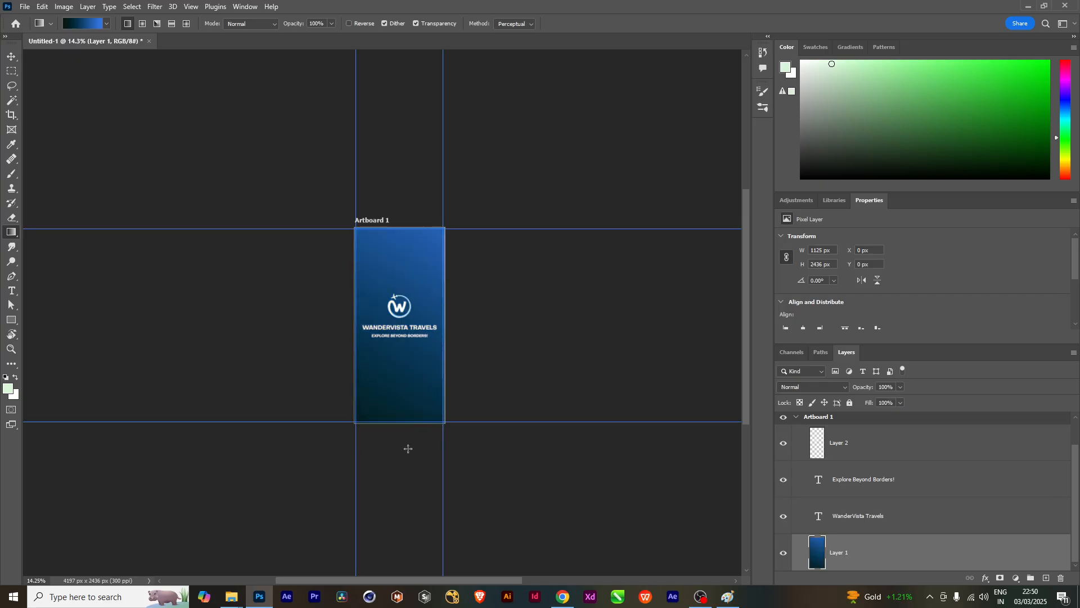
scroll(379, 315, up, 1)
drag(265, 307, 569, 326)
scroll(453, 357, down, 1)
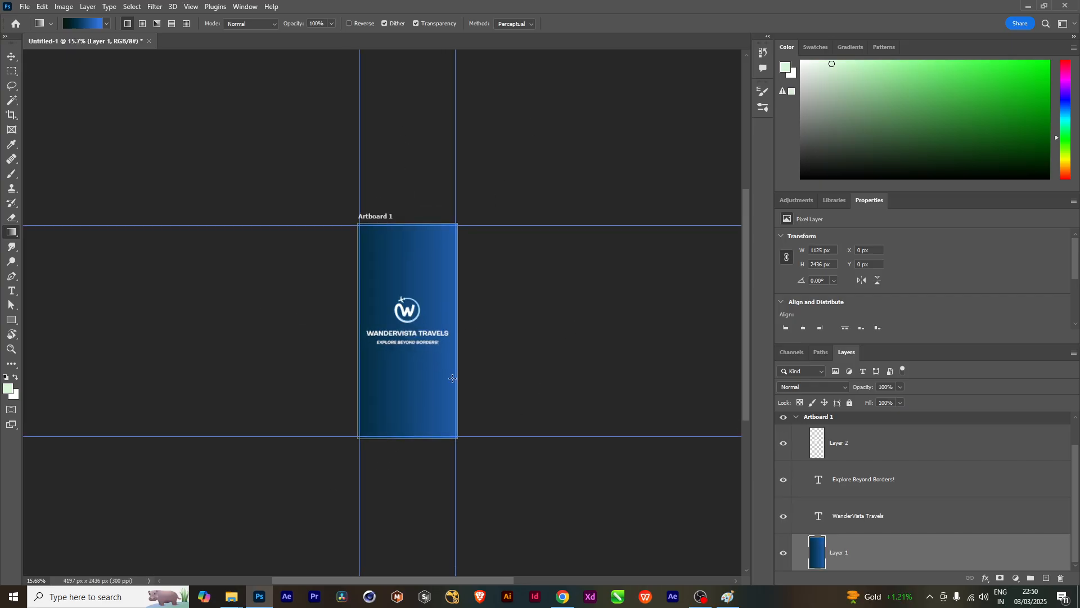
drag(414, 482, 418, 99)
drag(413, 457, 410, 292)
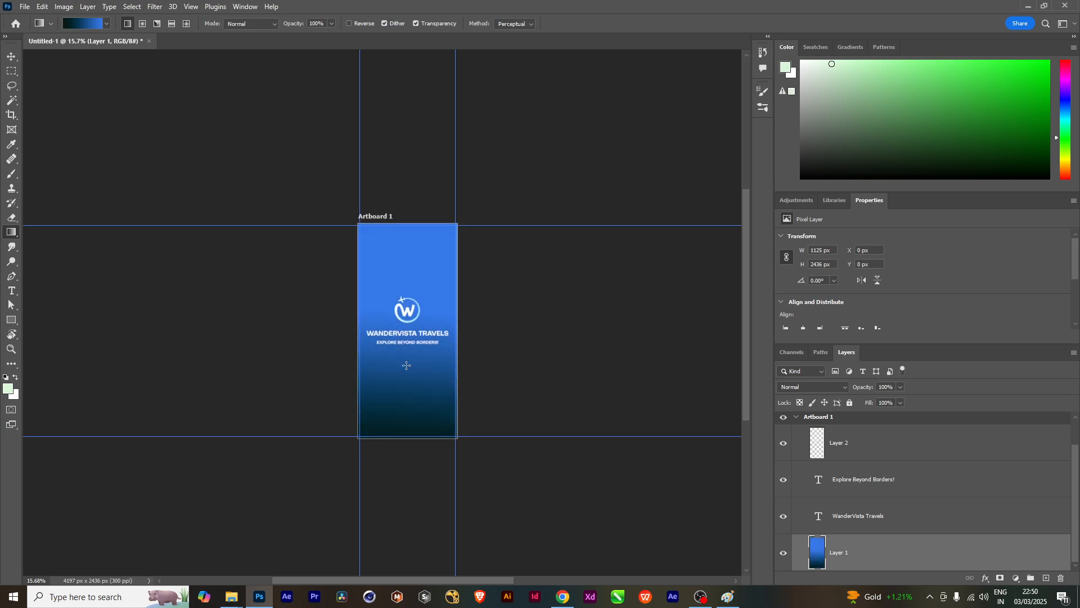
drag(405, 451, 402, 17)
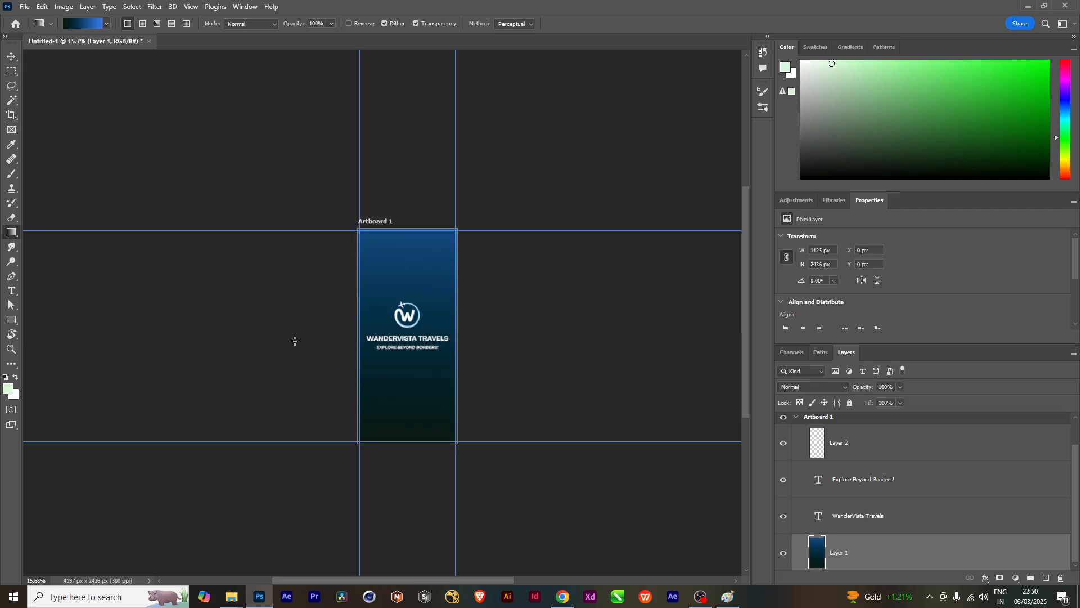
drag(294, 341, 711, 329)
drag(420, 471, 399, 42)
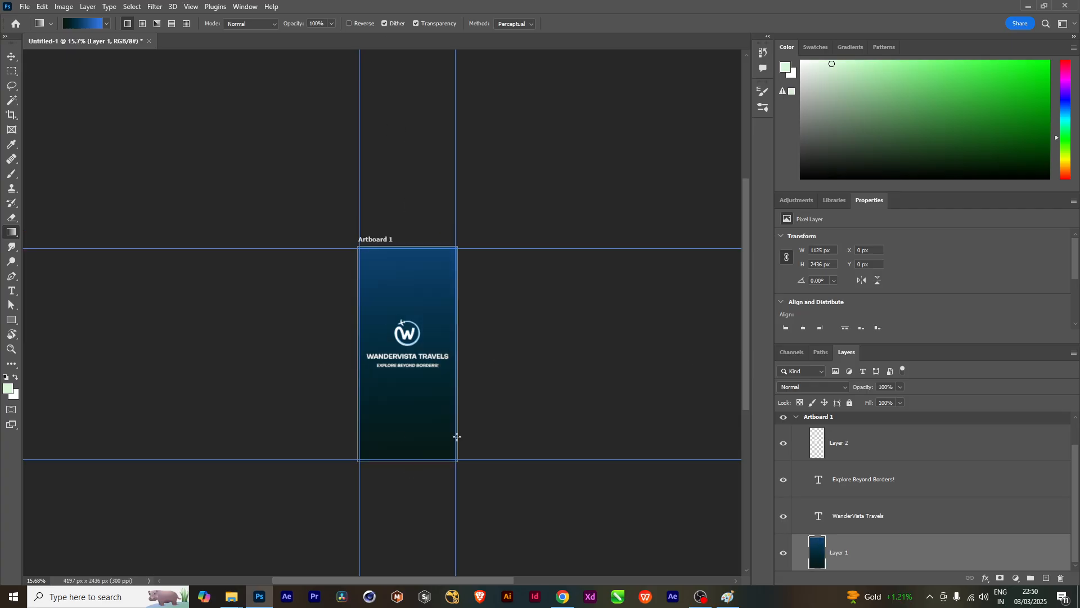
drag(417, 482, 430, 215)
drag(411, 490, 417, 244)
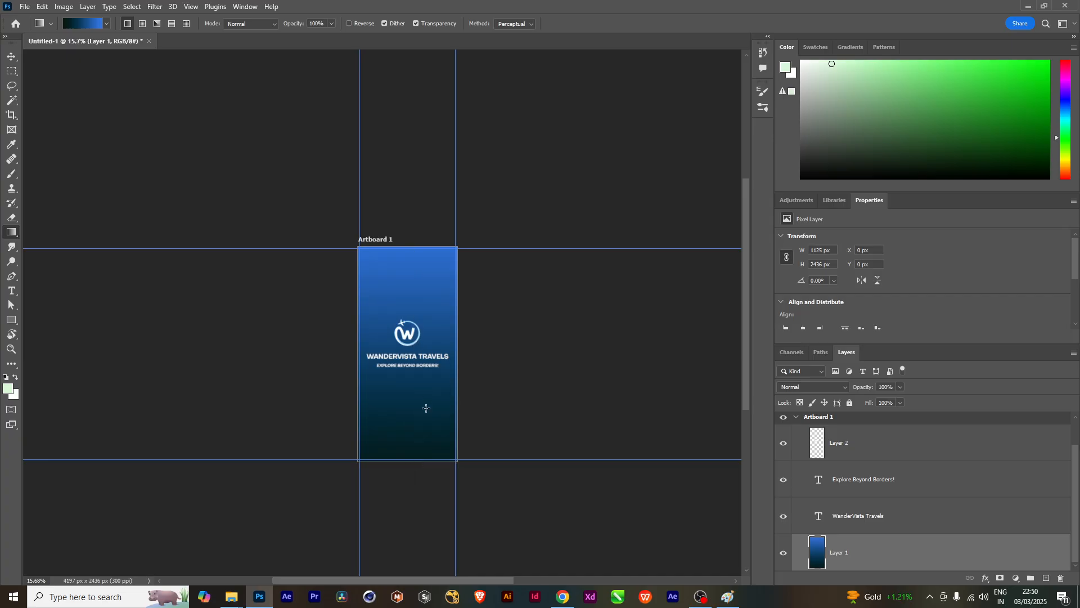
scroll(426, 405, up, 1)
scroll(411, 461, down, 3)
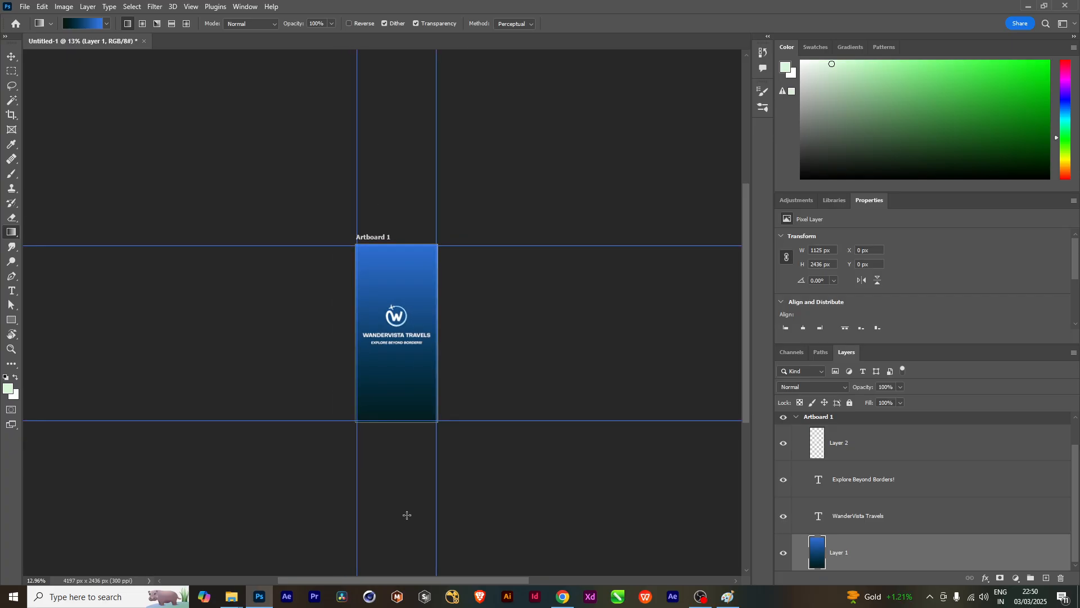
drag(404, 533, 409, 212)
scroll(396, 448, up, 1)
scroll(457, 412, up, 1)
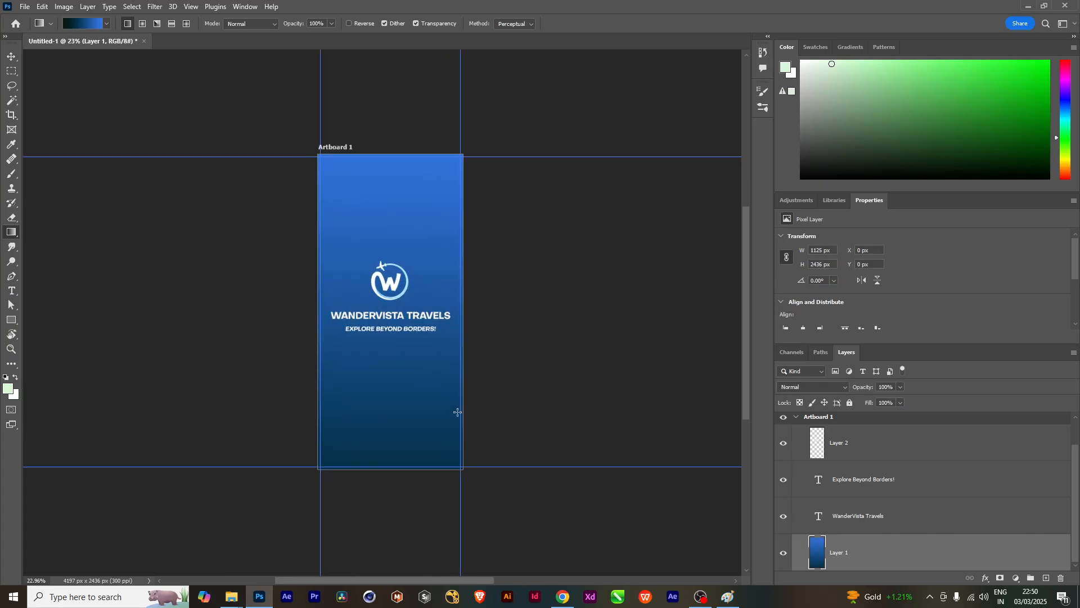
scroll(460, 408, up, 1)
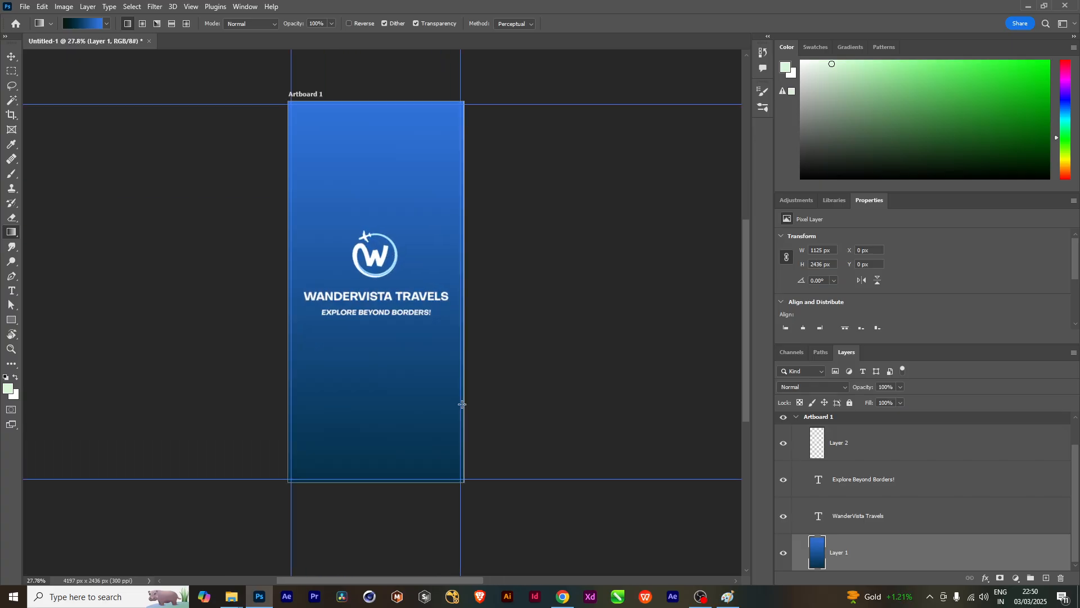
scroll(462, 404, down, 1)
Collapse Artboard 1's layer group and make the empty Artboard 2 selected and visible
key(v)
drag(592, 255, 321, 230)
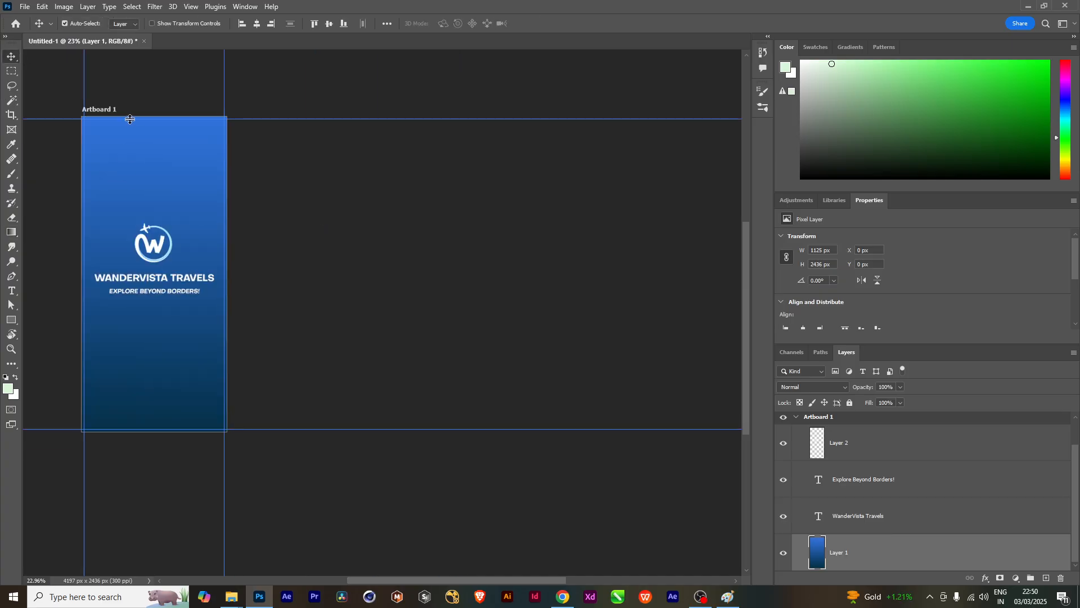
click(93, 113)
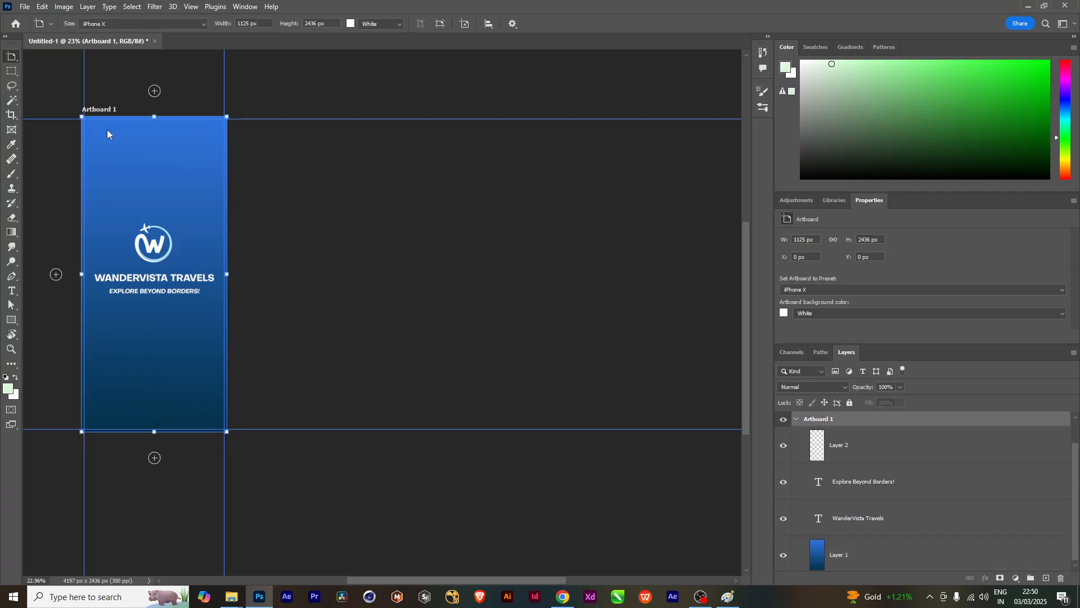
click(796, 420)
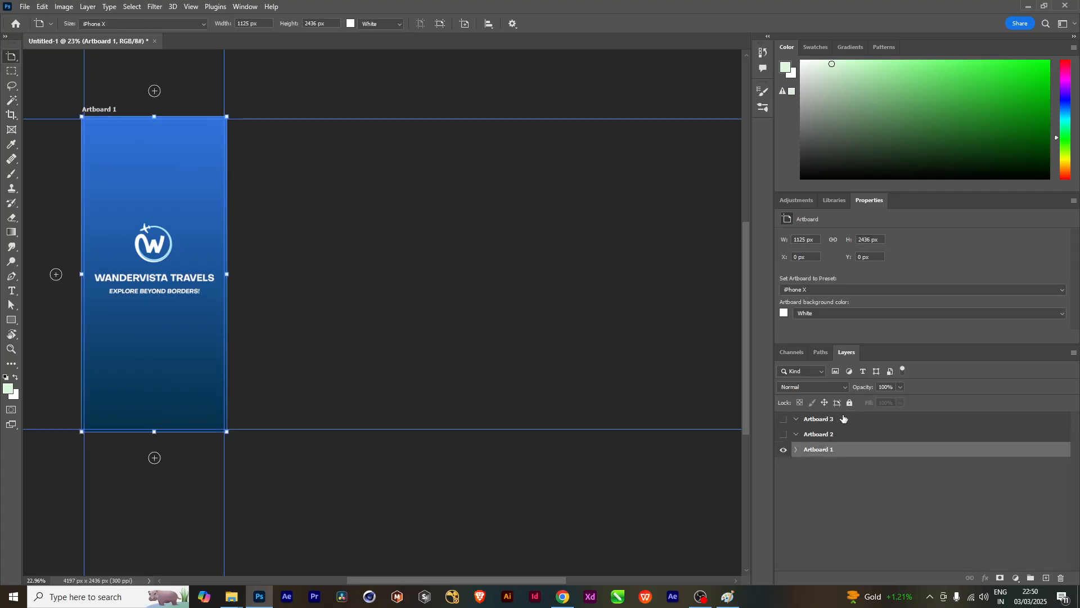
click(824, 440)
click(783, 434)
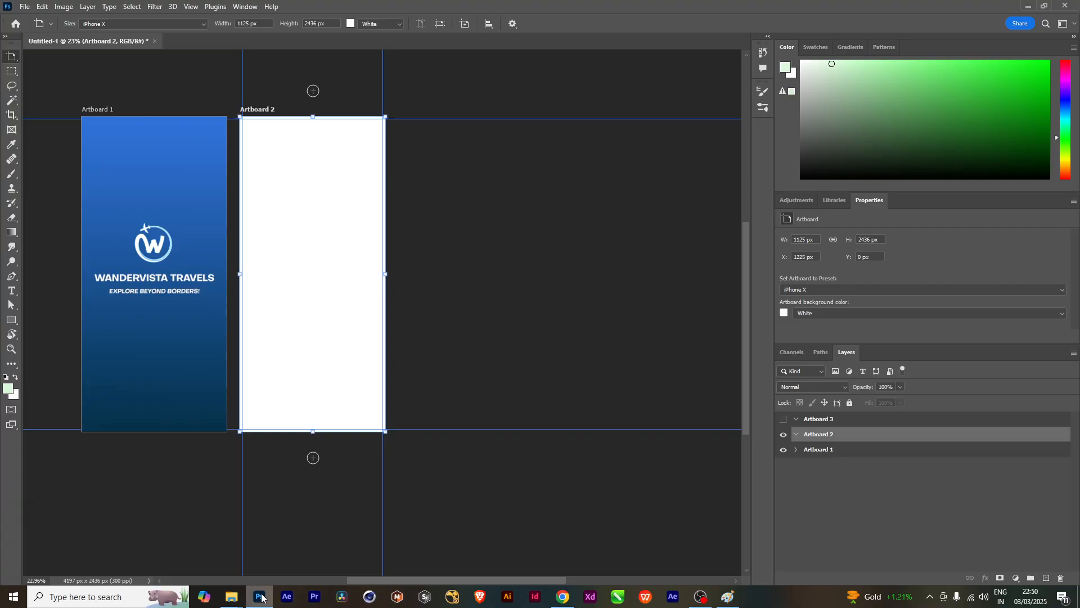
Switch to Chrome and examine the travel app template in the "app ui design" image results as reference for the second screen
mouse_move(571, 605)
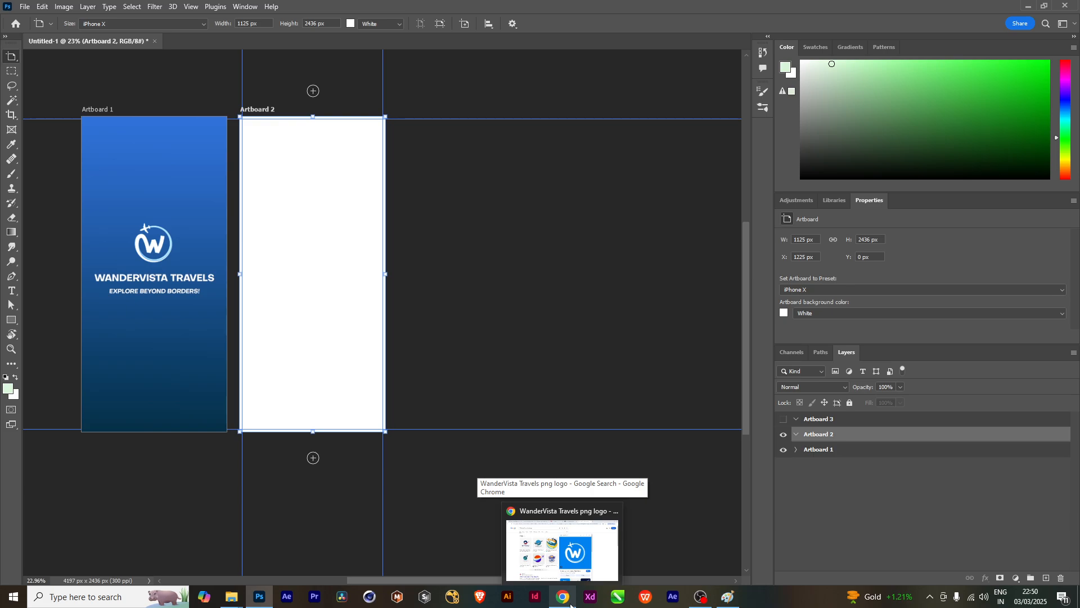
click(571, 606)
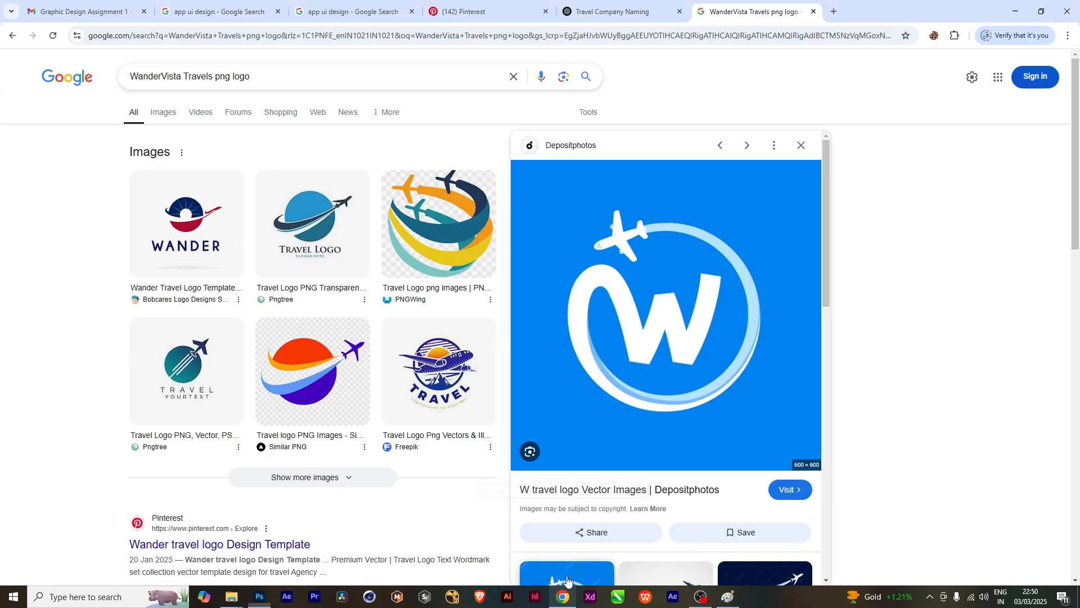
click(594, 10)
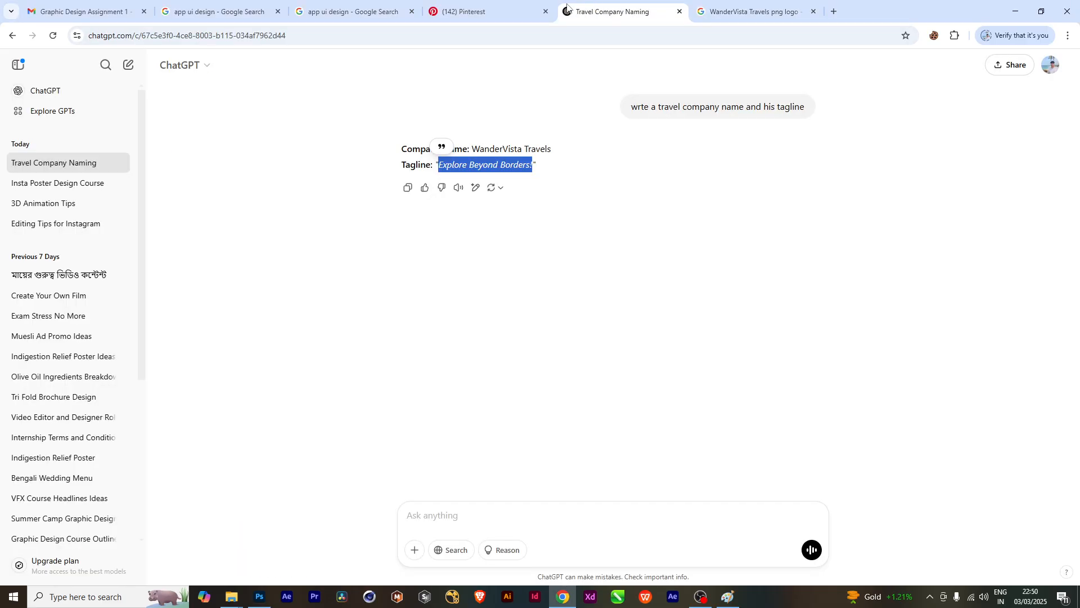
click(213, 5)
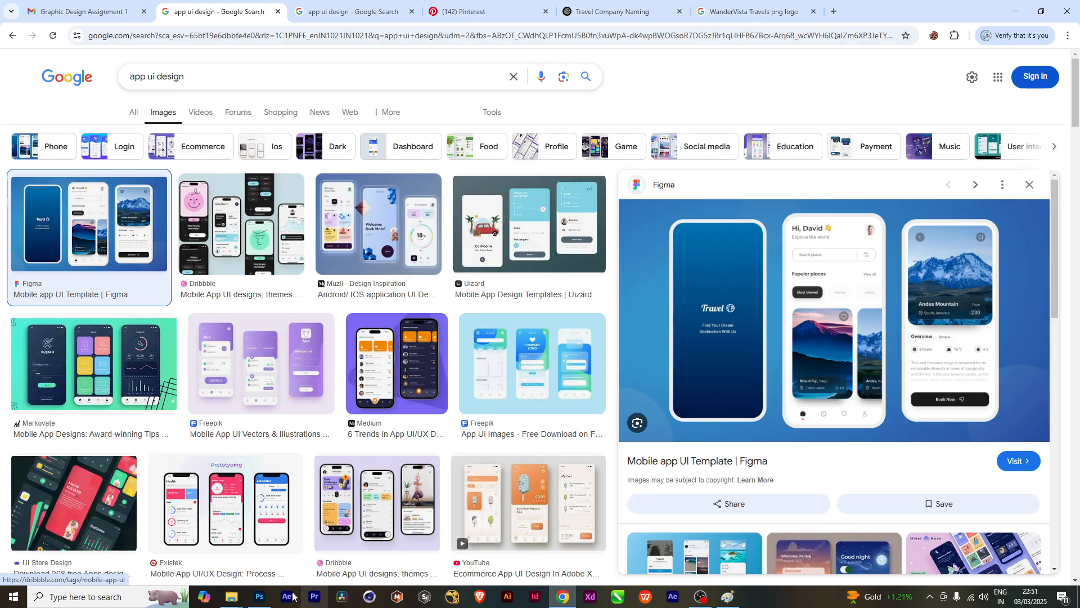
Switch back to Photoshop and copy the WanderVista Travels title from Artboard 1 onto the upper part of Artboard 2
click(264, 595)
scroll(304, 168, up, 2)
drag(183, 179, 259, 269)
scroll(298, 376, up, 4)
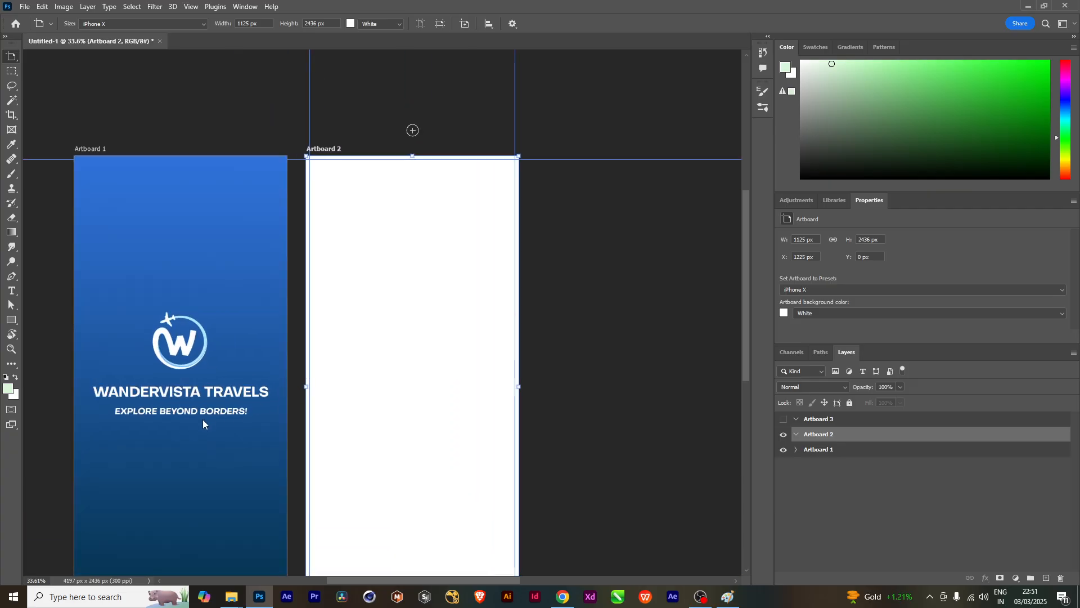
key(v)
click(215, 387)
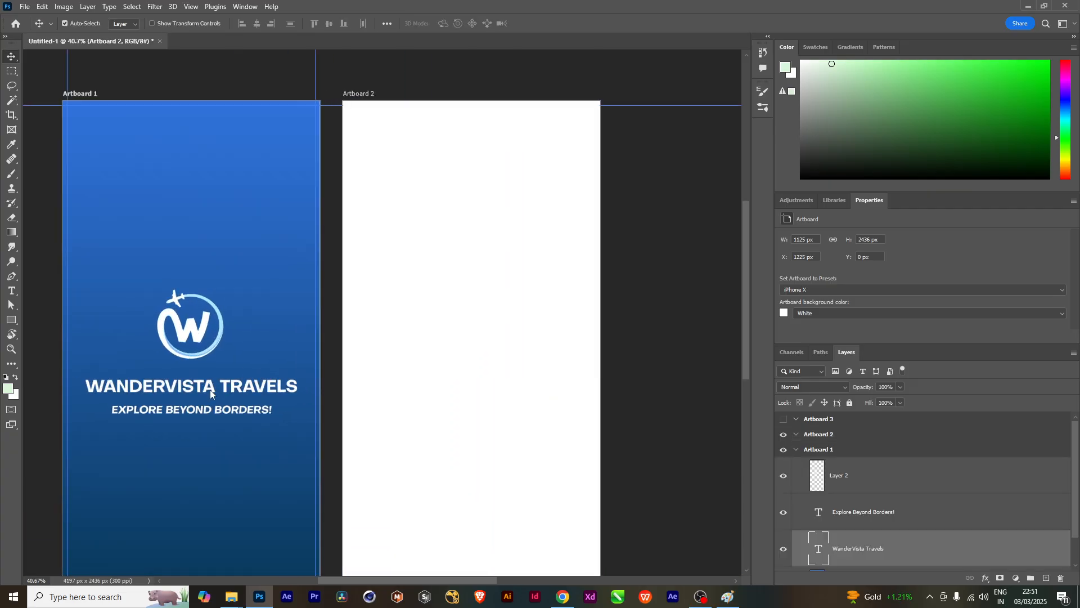
drag(215, 387, 498, 242)
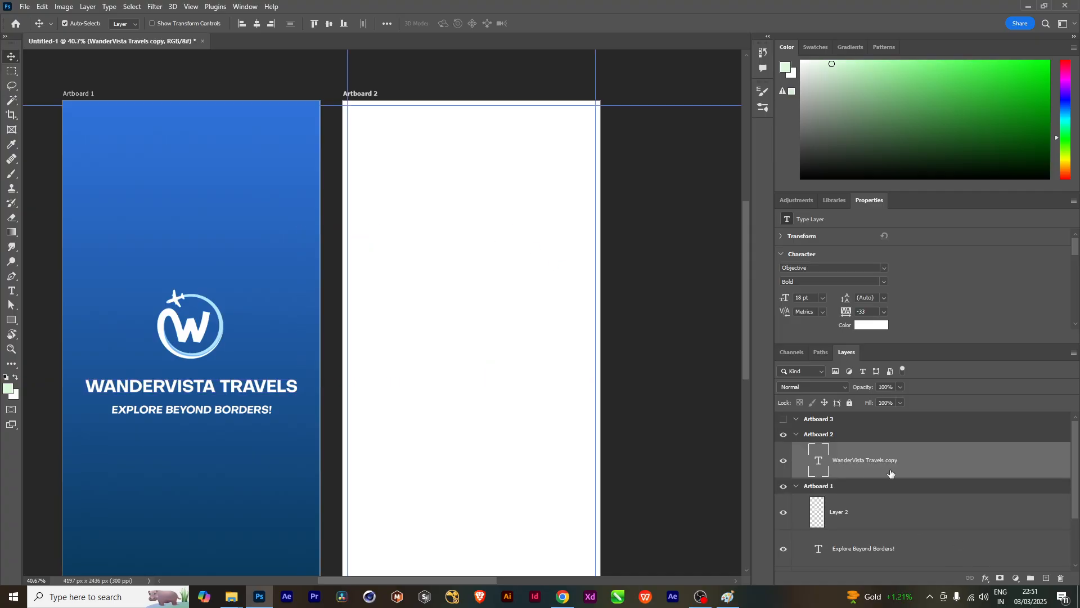
Recolour the copied title on Artboard 2, trying black 000000 first and settling on a dark grey
double_click(819, 460)
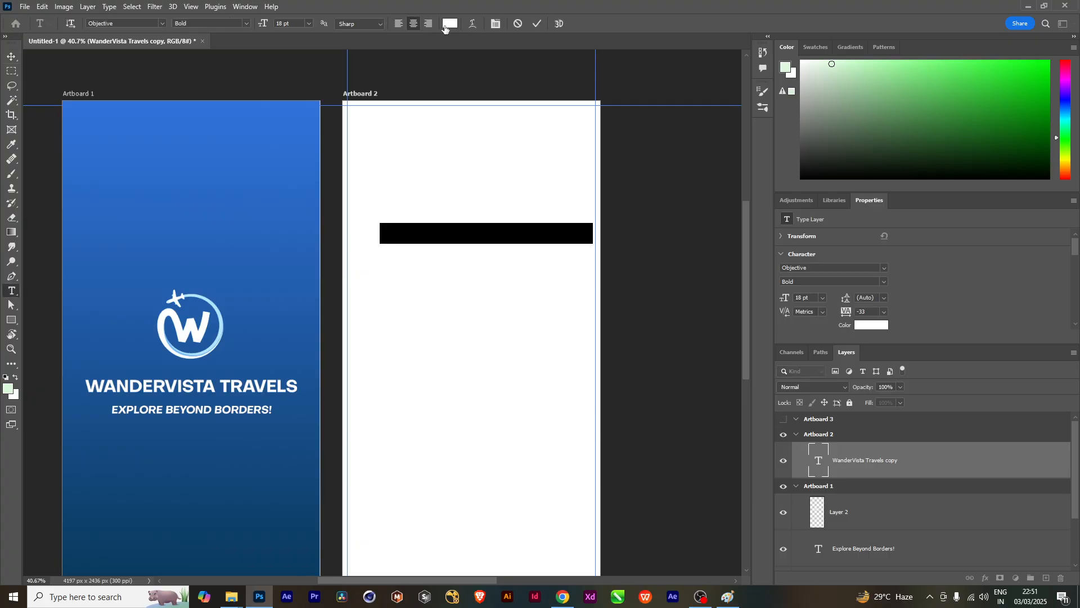
click(446, 27)
text(000000)
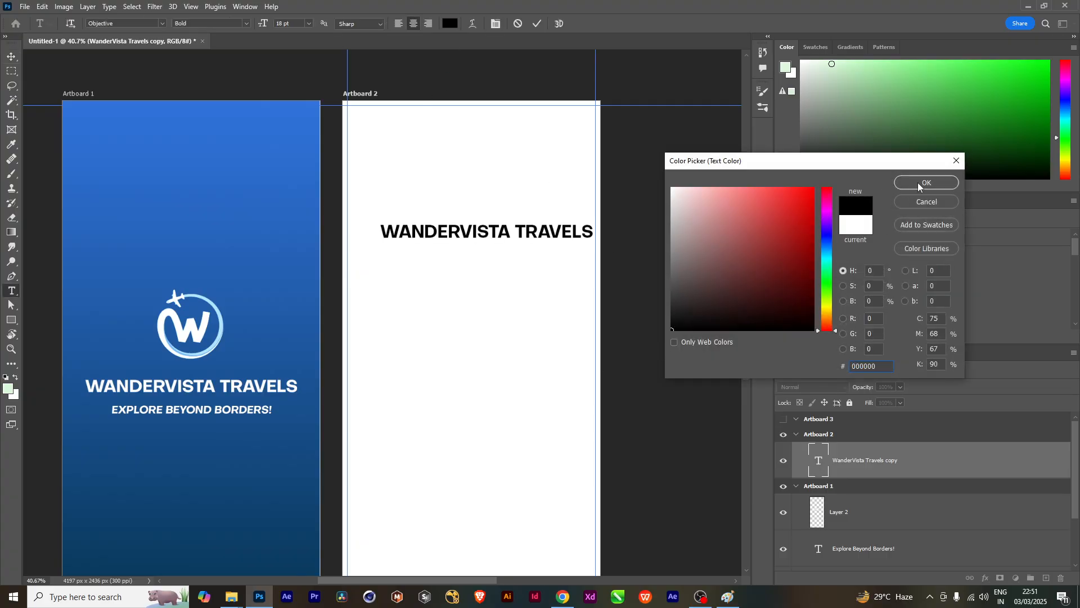
click(923, 183)
click(450, 26)
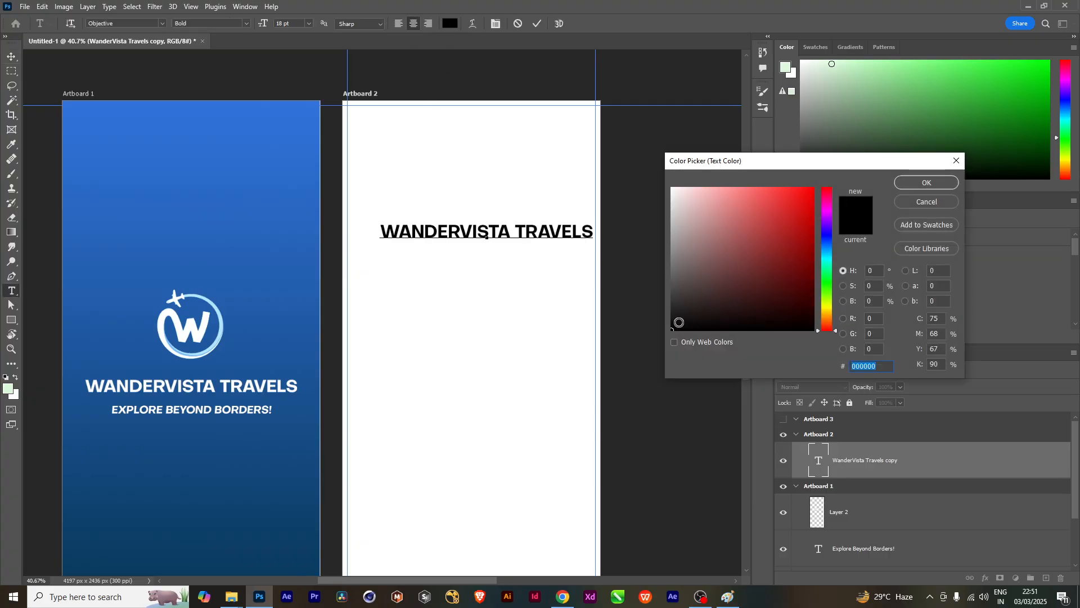
click(675, 304)
click(912, 186)
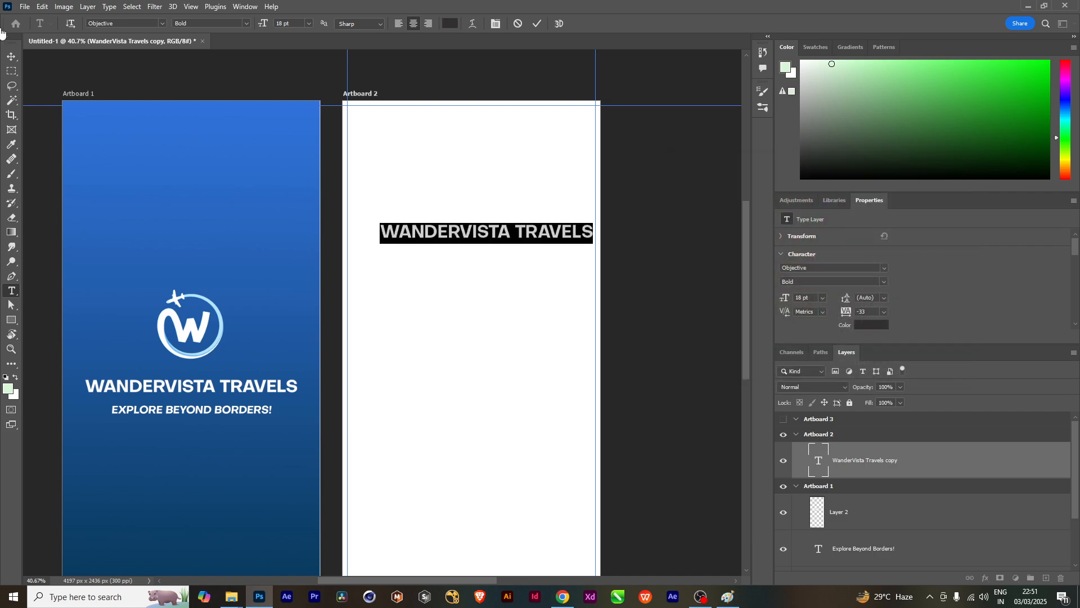
click(11, 56)
Move the copied title near Artboard 2's top edge and replace its text with a "Hi" greeting, the person's first name and a comma
drag(444, 345, 480, 436)
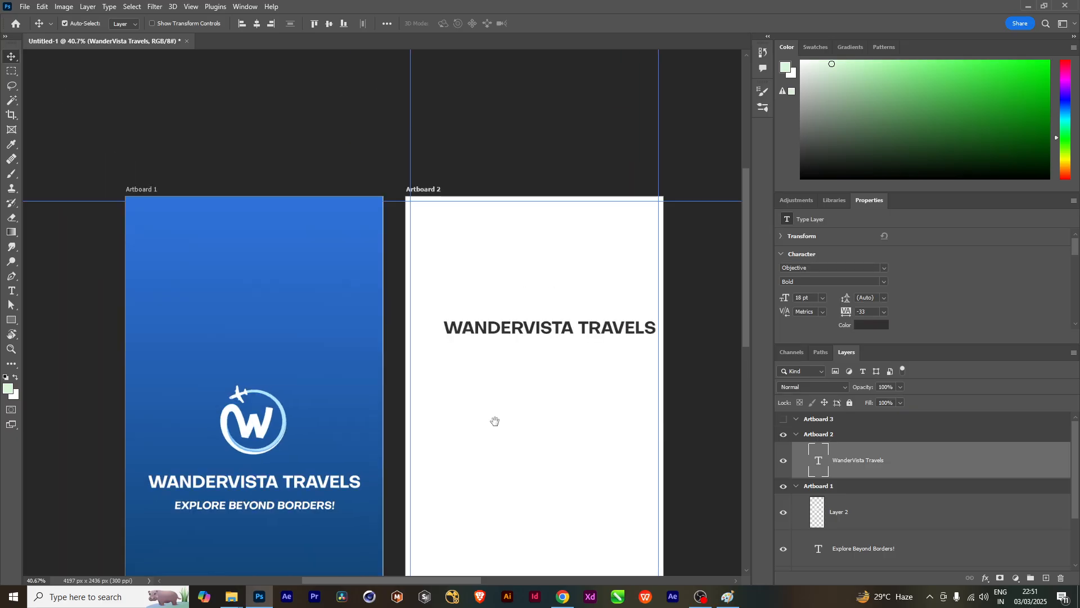
scroll(538, 352, up, 1)
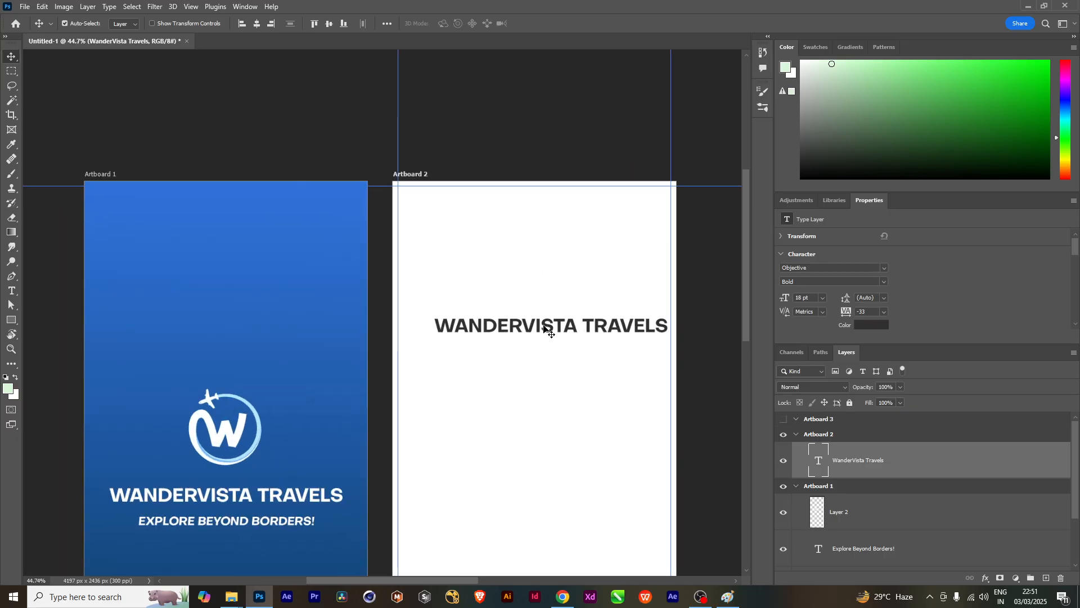
drag(539, 327, 526, 215)
double_click(522, 211)
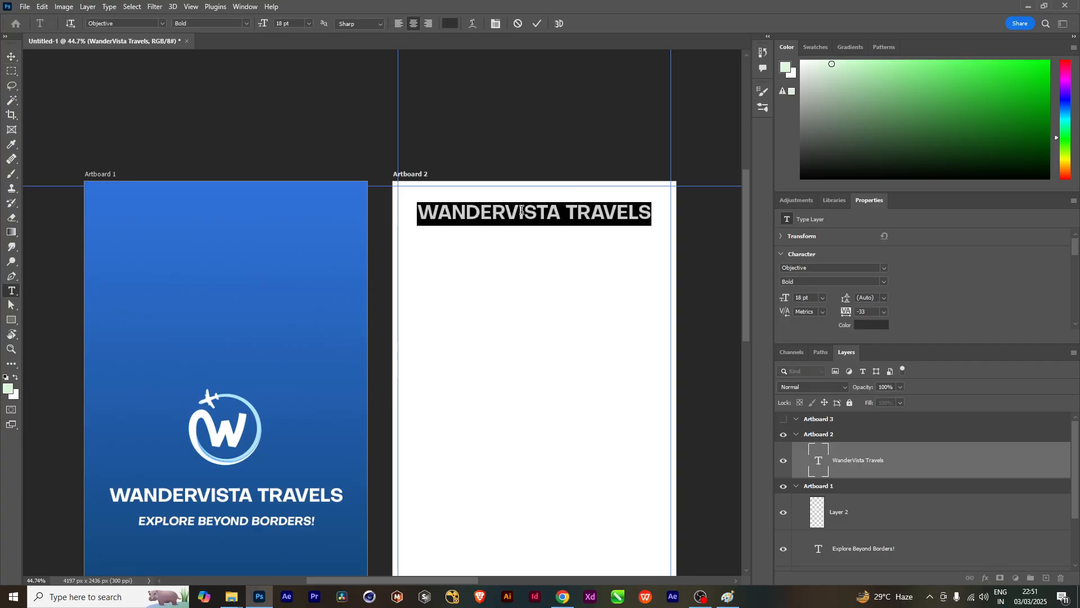
text(HI)
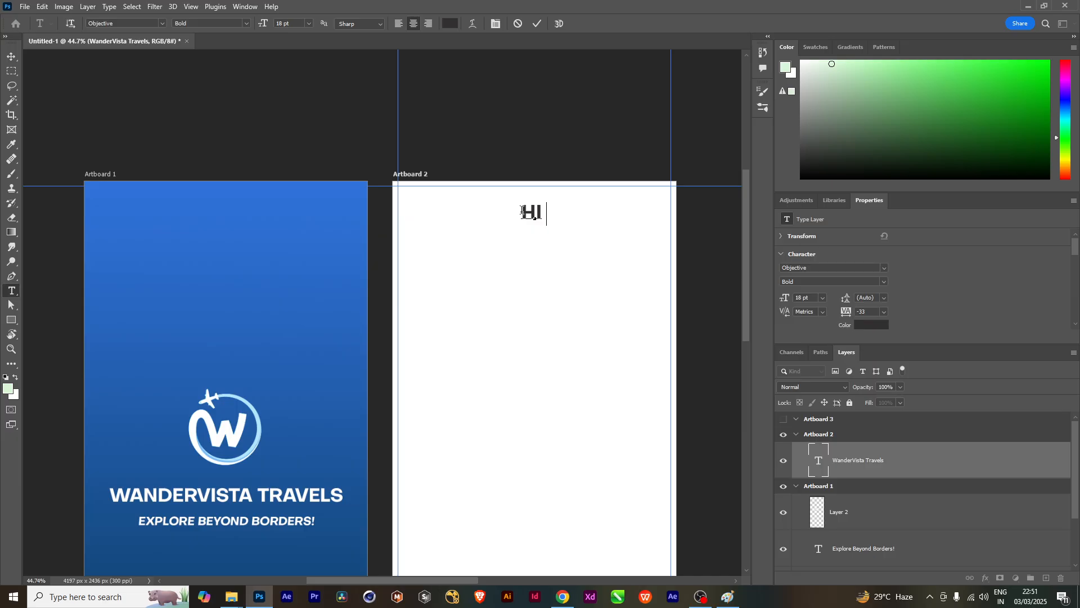
key(BackSpace)
key(BackSpace)
text(I NIRMAL)
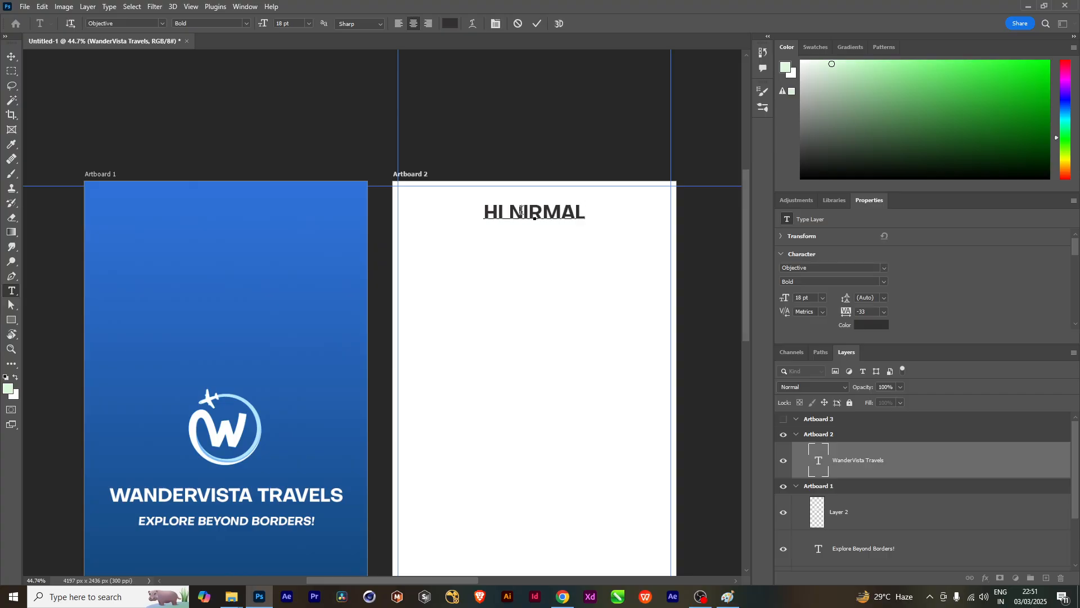
text(,)
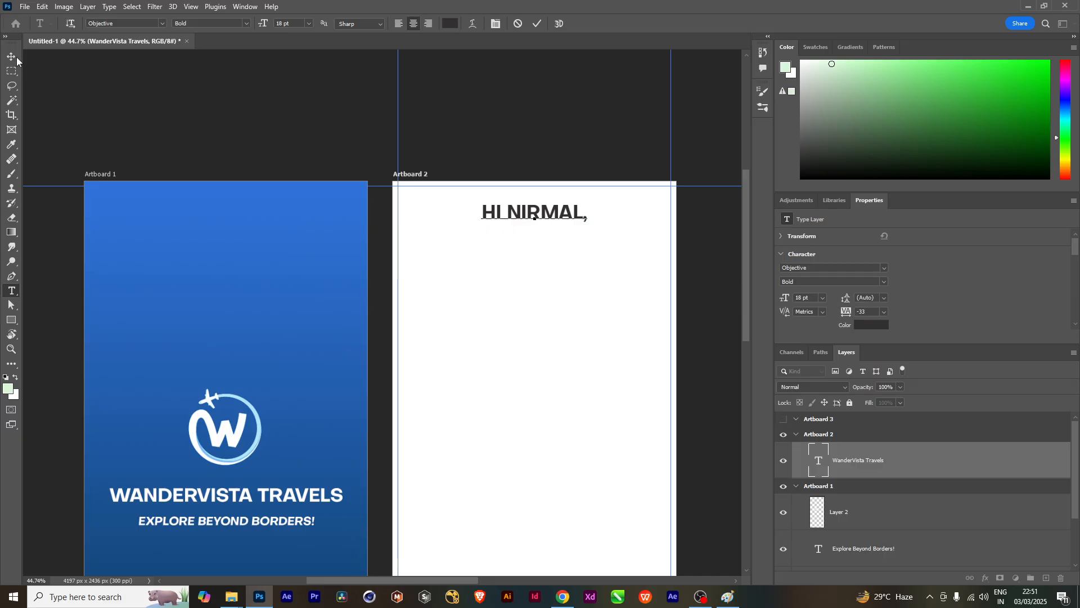
key(Escape)
key(v)
Turn off All Caps for the whole greeting on Artboard 2 and dock the Character settings beside the canvas
double_click(515, 216)
key(ctrl+a)
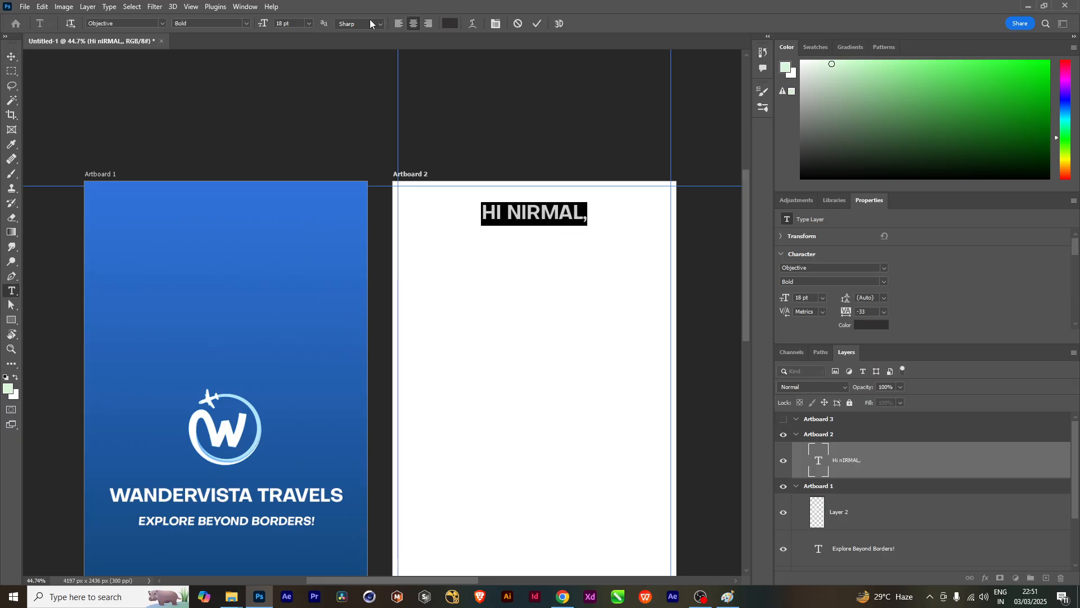
click(246, 6)
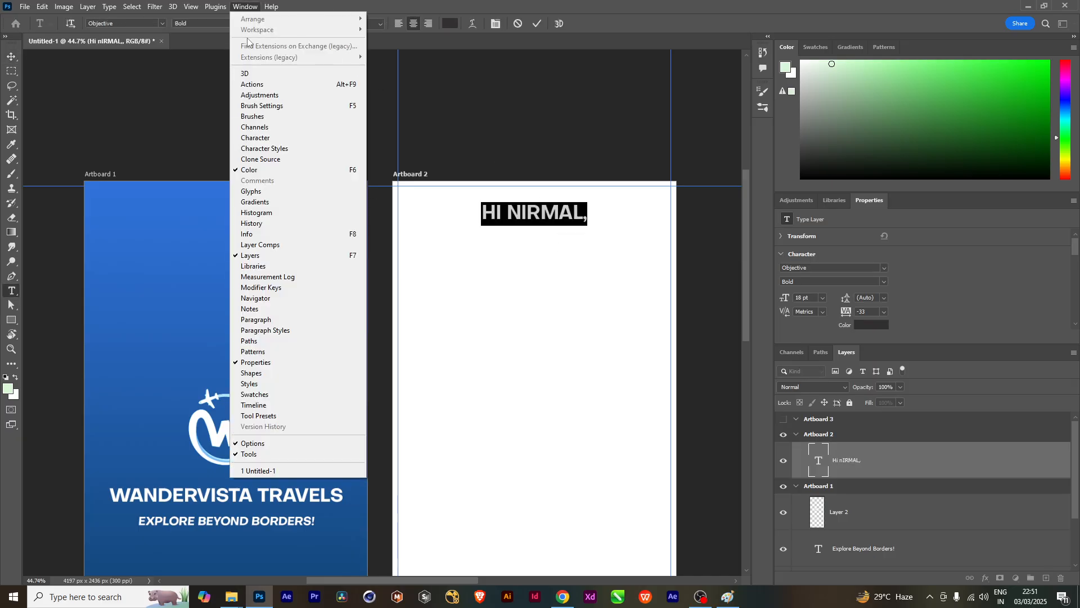
click(255, 137)
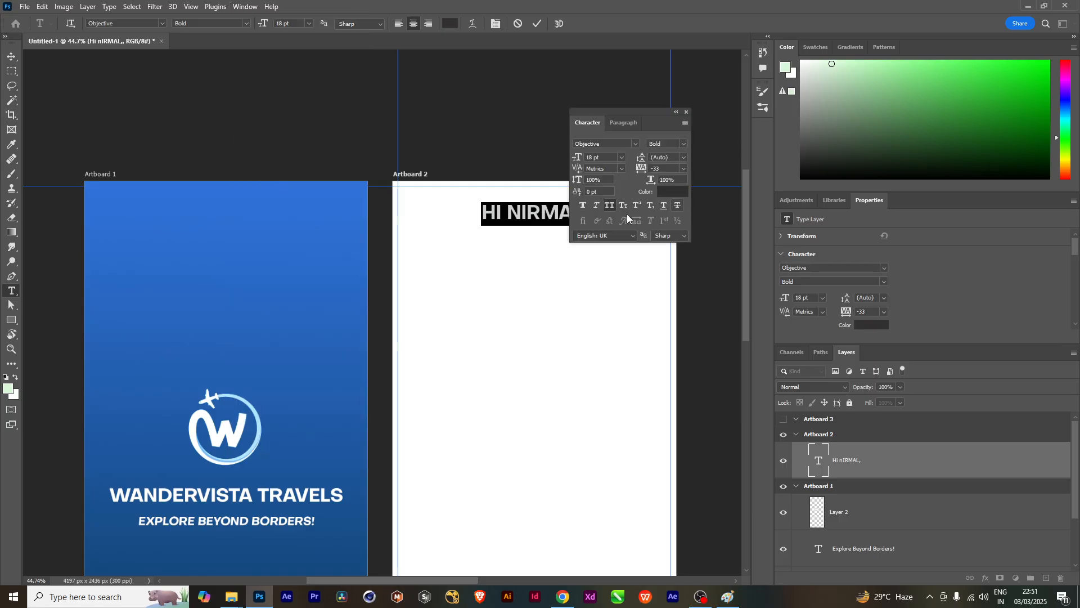
click(610, 205)
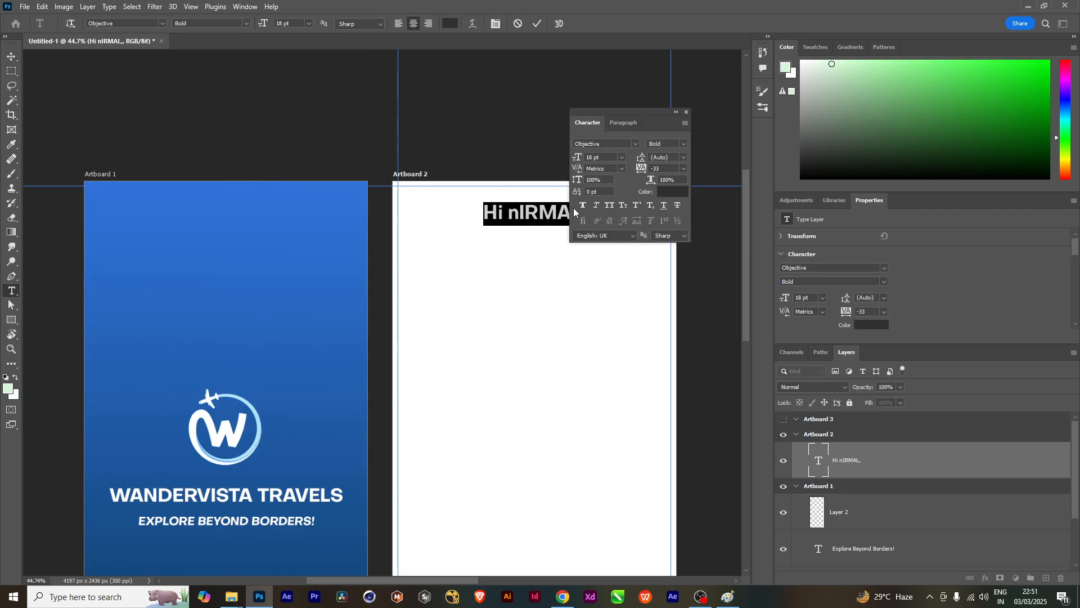
drag(622, 113, 751, 151)
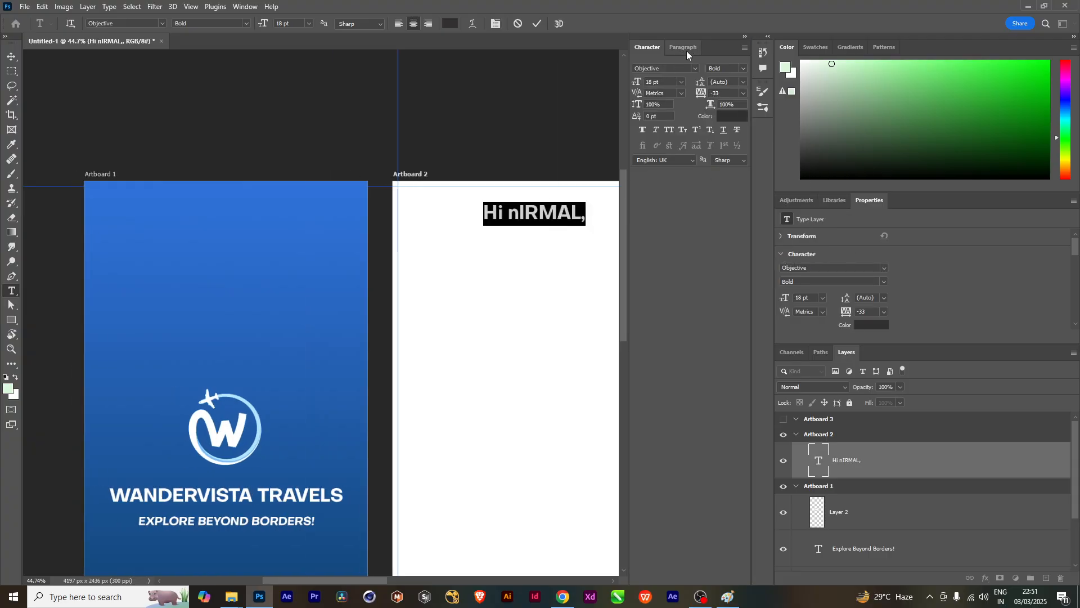
Float the Character settings over the canvas and retype the first name in Artboard 2's greeting with only its initial letter capitalised
mouse_move(655, 42)
mouse_down()
mouse_move(595, 87)
mouse_move(670, 47)
mouse_up()
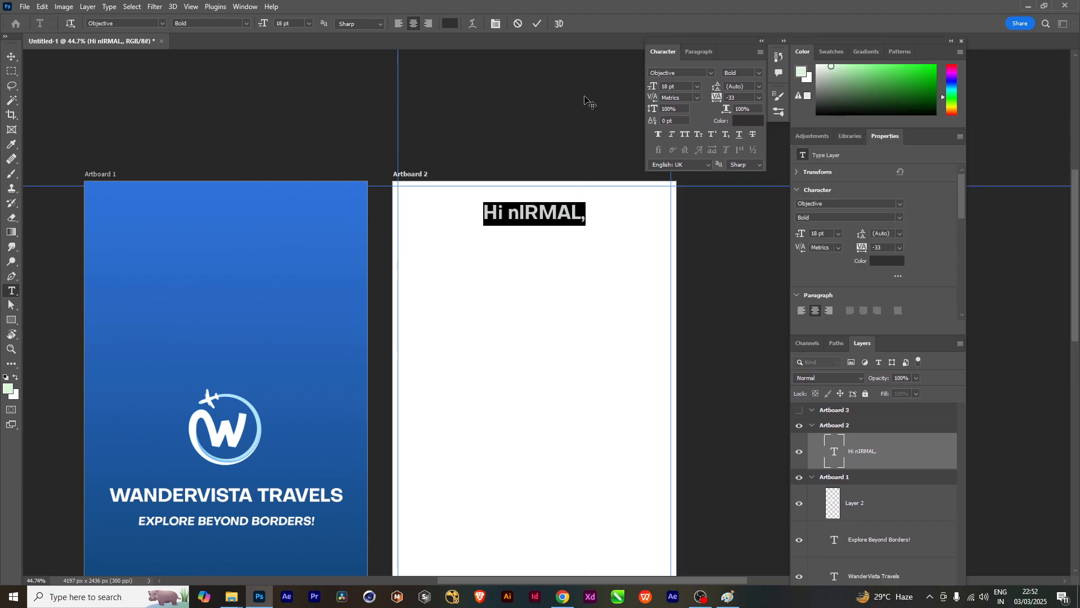
click(571, 211)
drag(577, 210, 511, 218)
text(Nir)
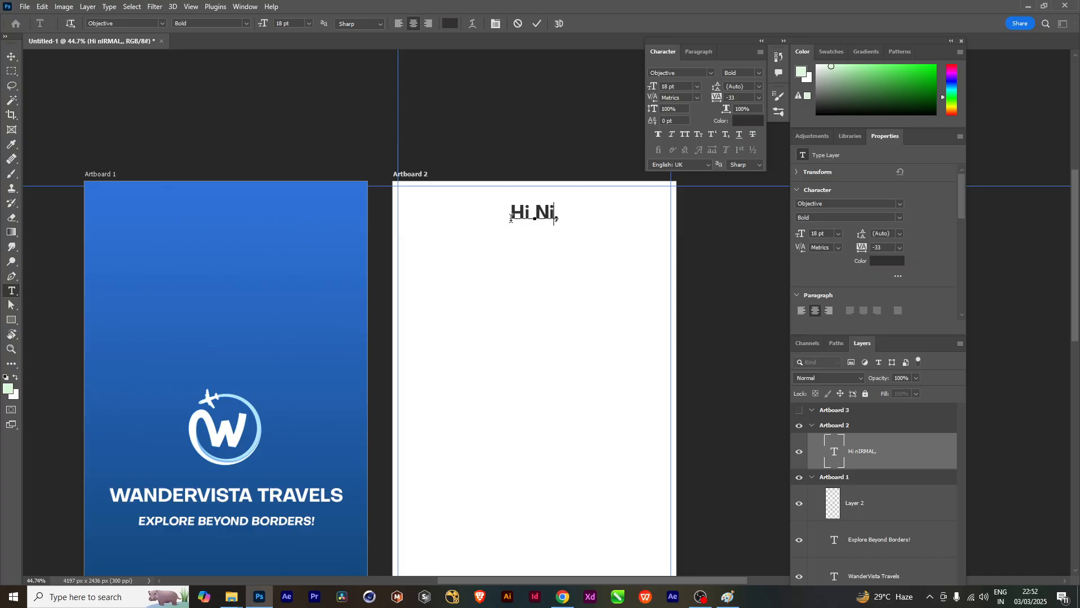
text(mal)
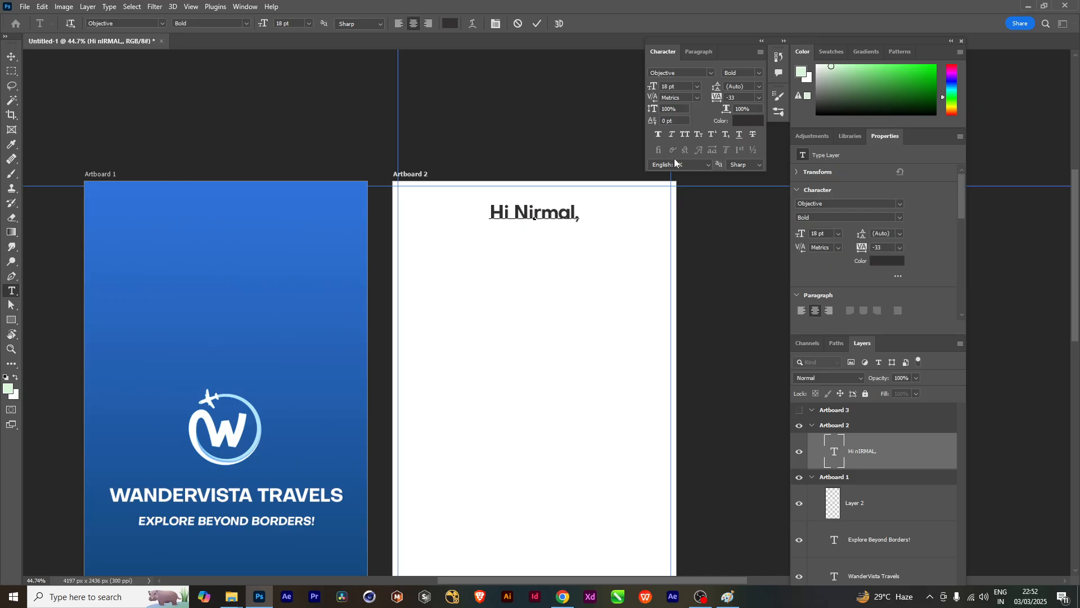
Move the greeting horizontally to just inside Artboard 2's left margin guide
click(11, 57)
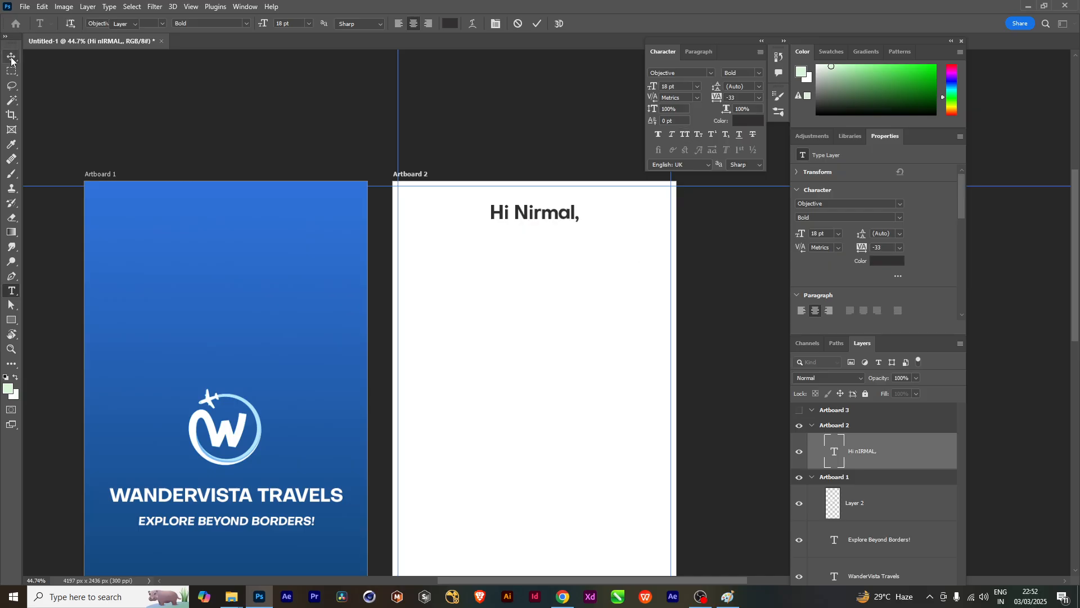
click(531, 137)
drag(518, 212, 435, 209)
click(478, 133)
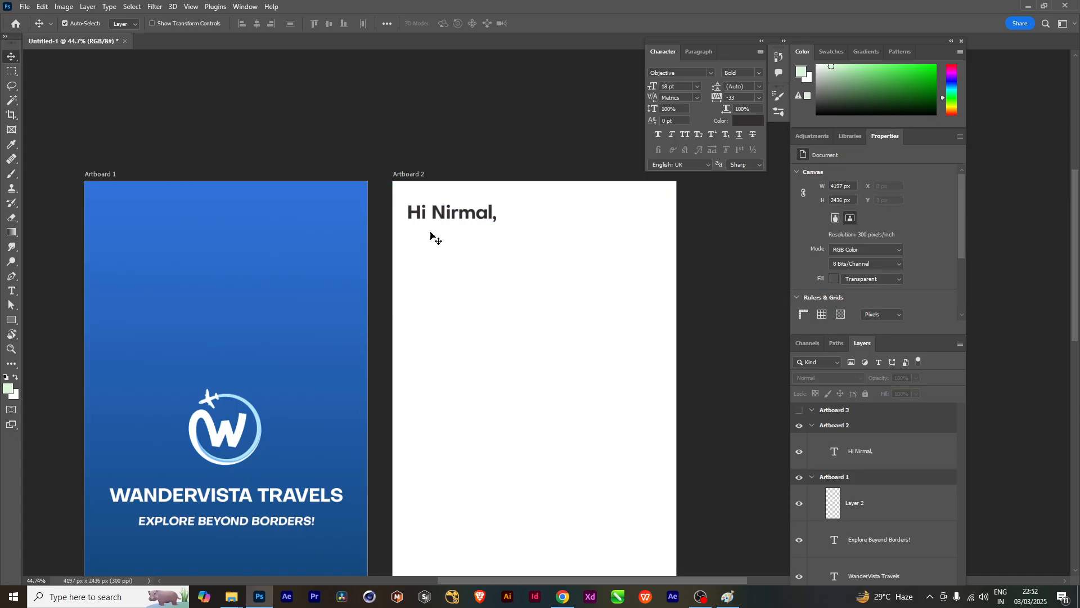
Duplicate the greeting directly below itself and replace the copy's text with "Explore The World"
click(436, 209)
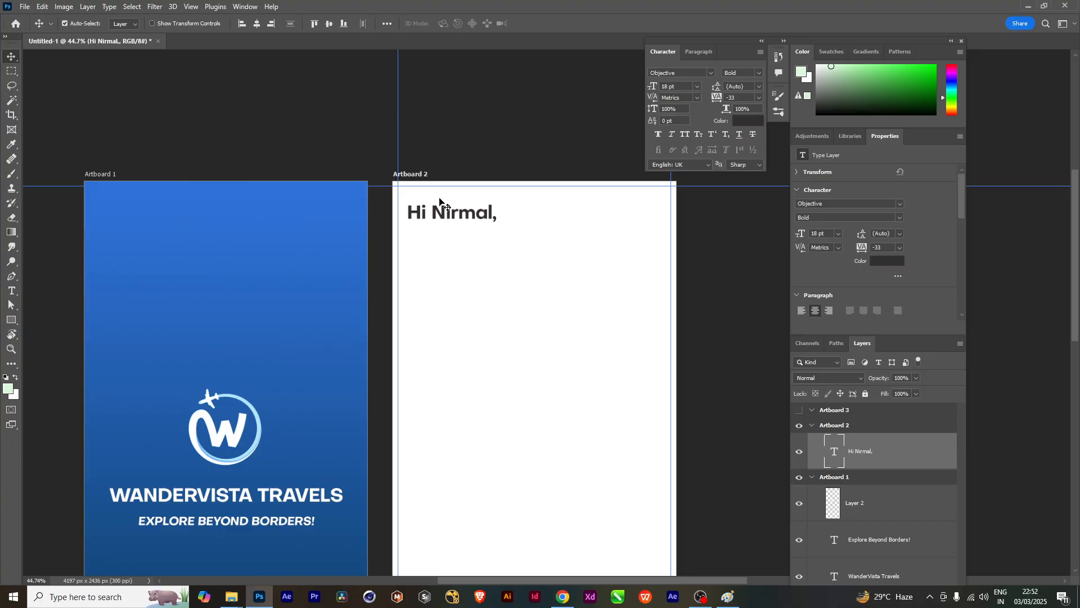
drag(436, 206, 438, 233)
double_click(435, 231)
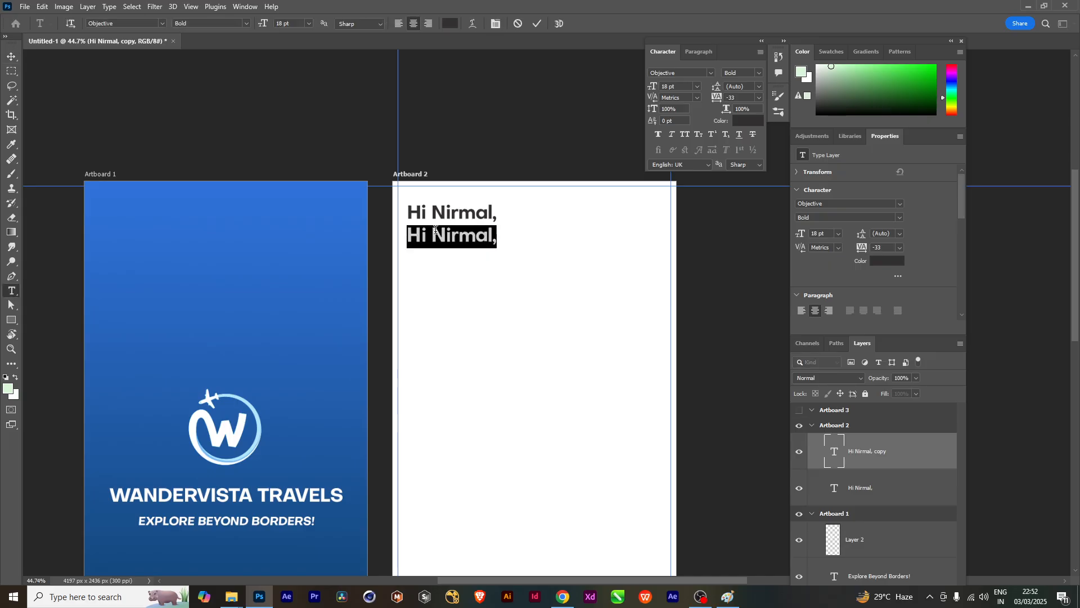
text(Explore The)
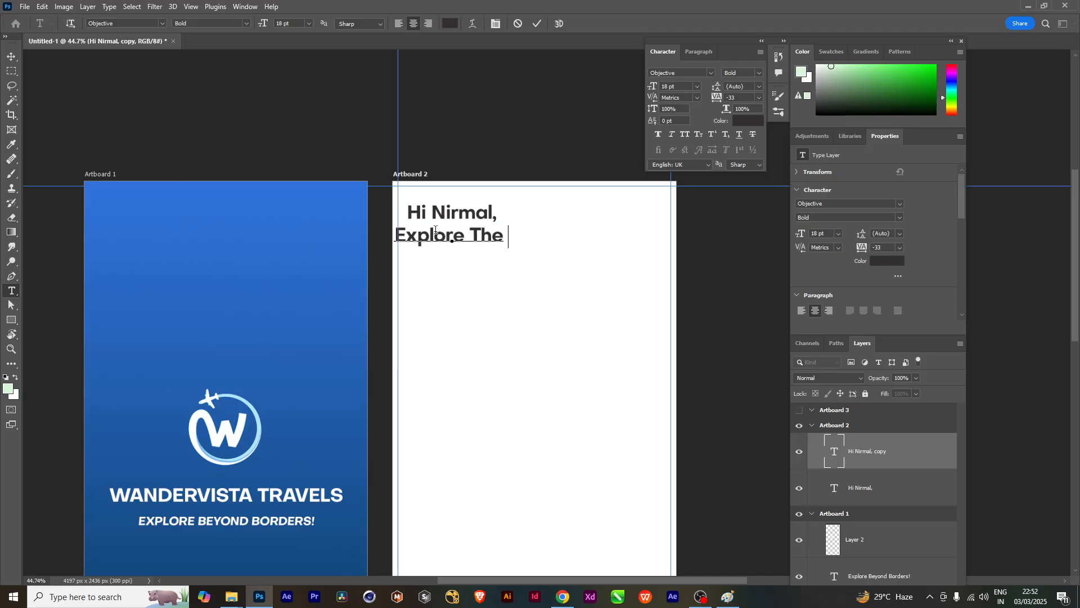
text( Worls)
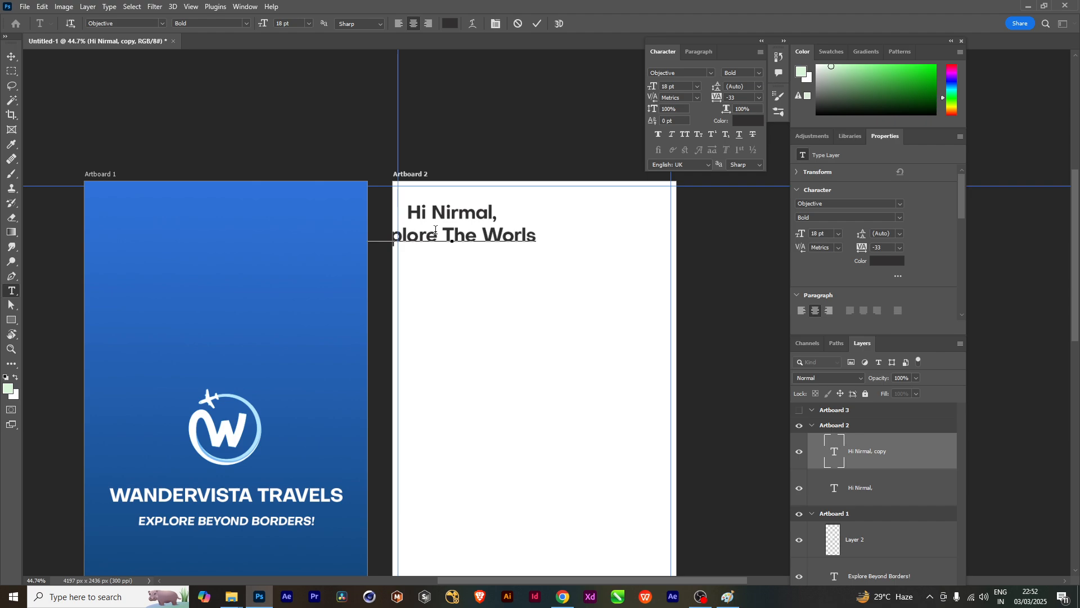
key(BackSpace)
text(d)
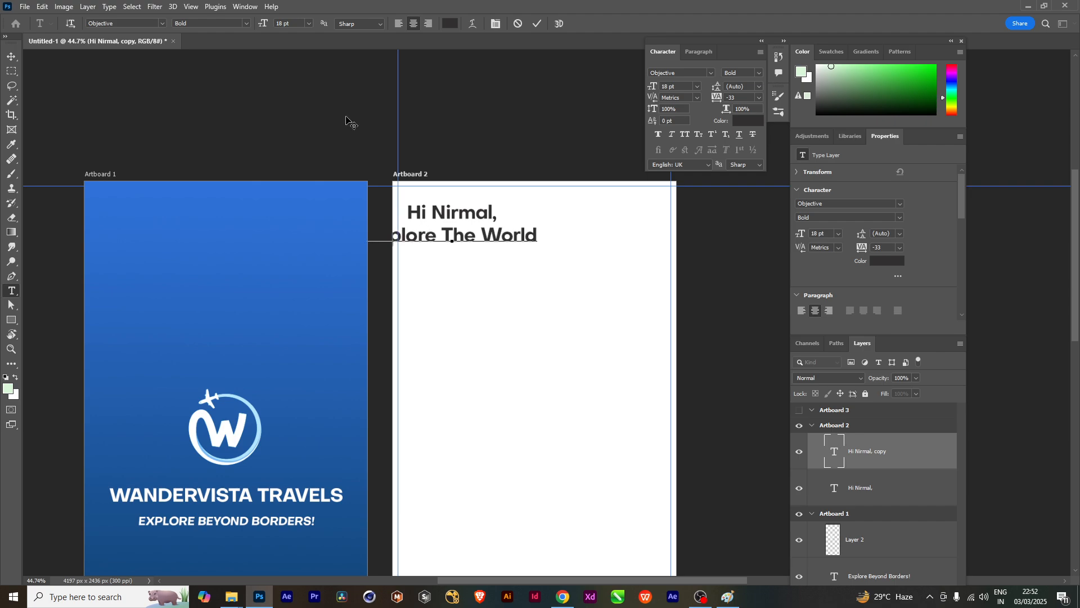
Align "Explore The World" with the greeting's left edge and scale it down to about 71%
click(12, 56)
drag(448, 236, 488, 235)
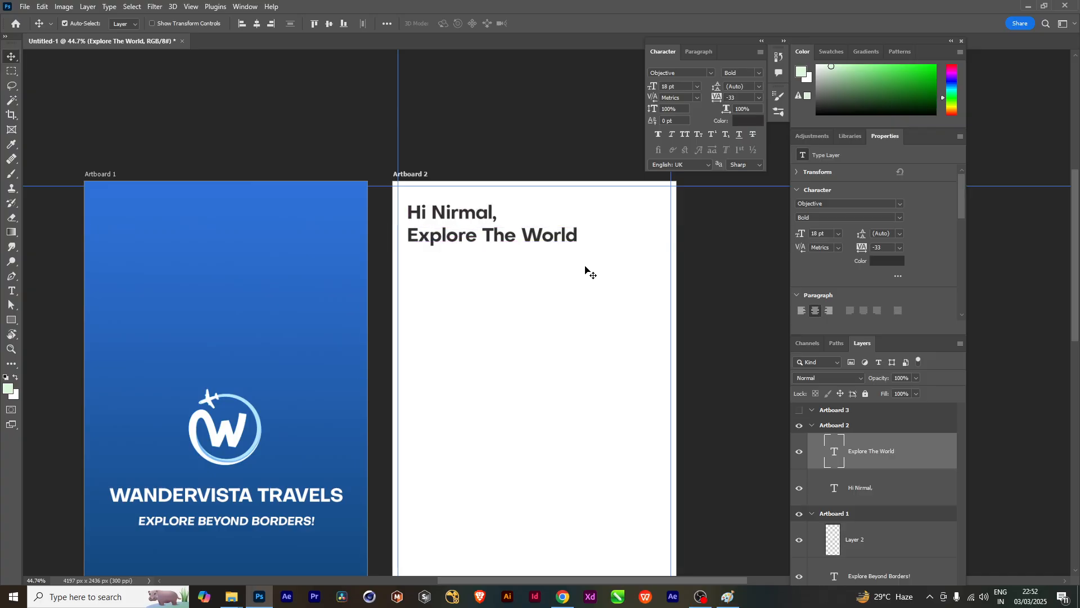
key(ctrl+t)
drag(578, 225, 498, 242)
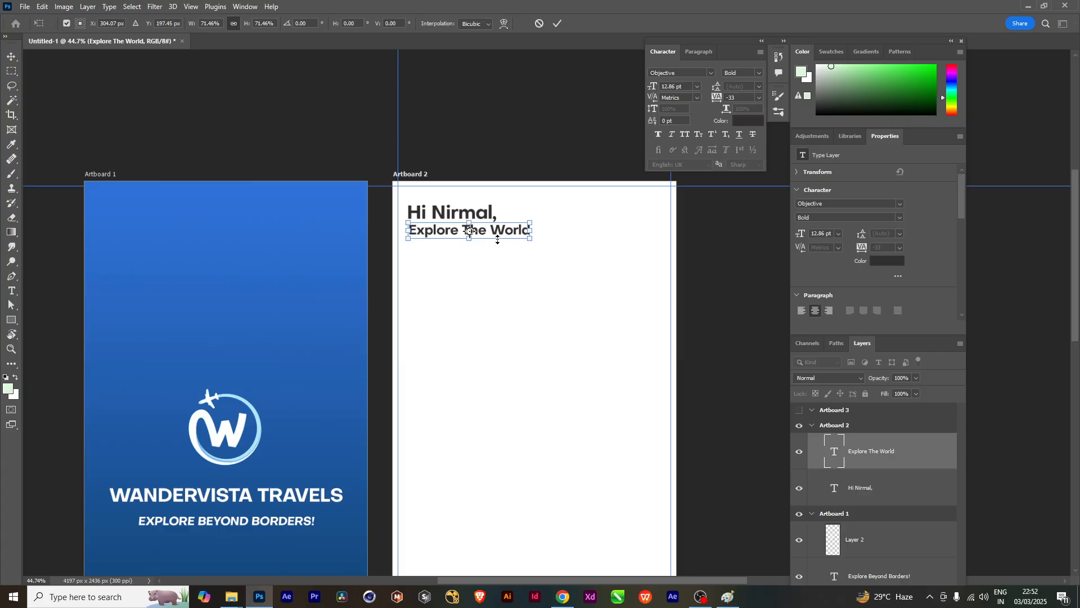
key(Return)
Draw a rounded rectangle about 964 by 172 px across Artboard 2, below "Explore The World"
scroll(513, 282, down, 2)
drag(514, 281, 500, 277)
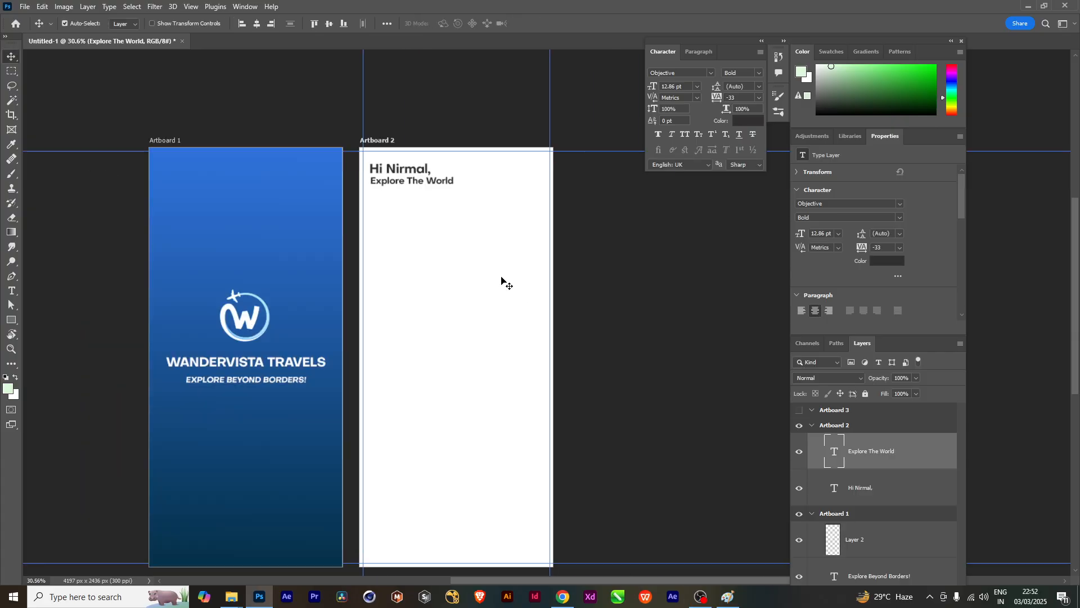
scroll(508, 282, down, 1)
scroll(514, 282, up, 3)
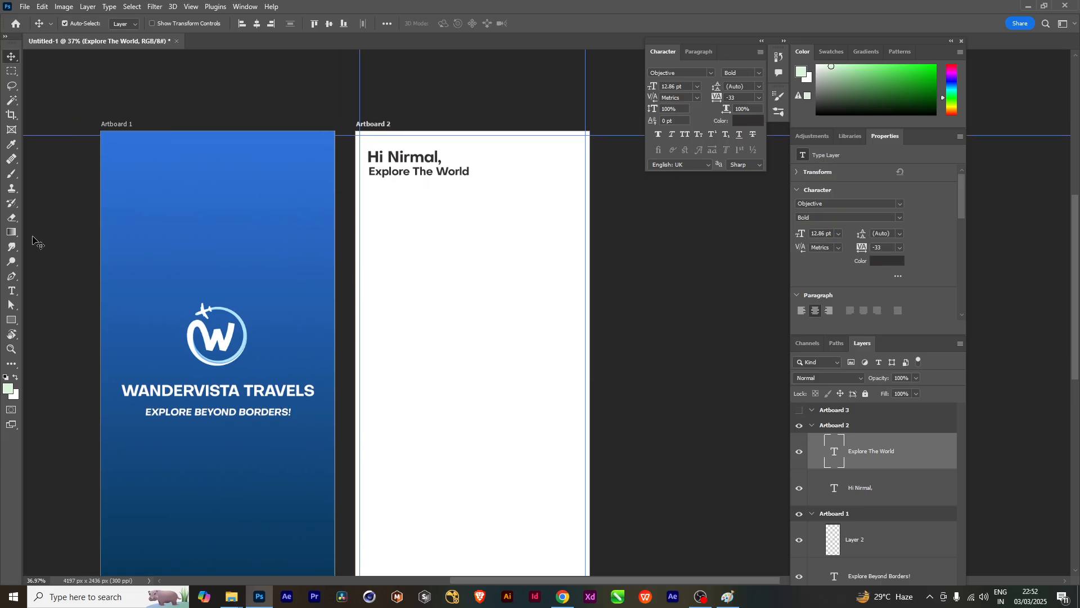
click(11, 320)
drag(373, 193, 564, 206)
scroll(567, 206, up, 3)
scroll(325, 213, down, 2)
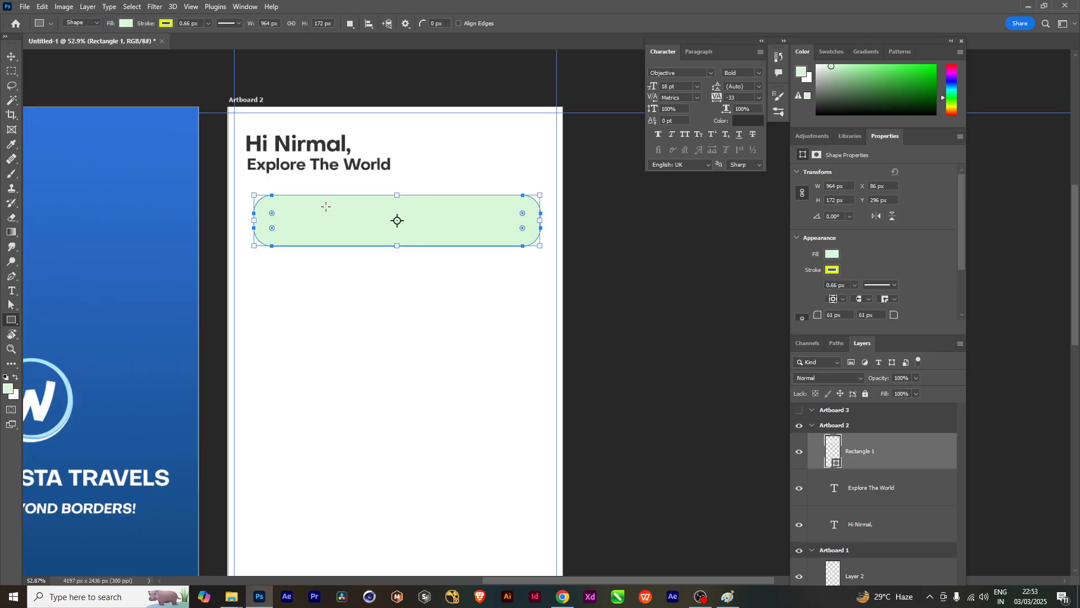
Set the foreground colour to light grey c1c5c1 and fill the rounded rectangle with that grey
click(9, 389)
mouse_move(671, 232)
mouse_down()
mouse_move(674, 259)
mouse_move(675, 220)
mouse_up()
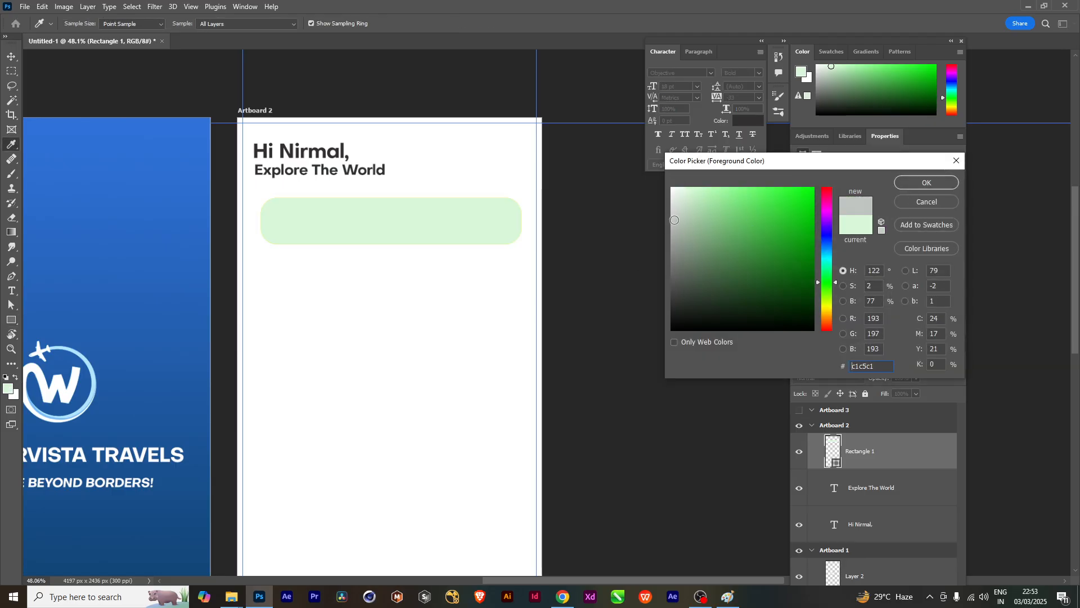
click(923, 187)
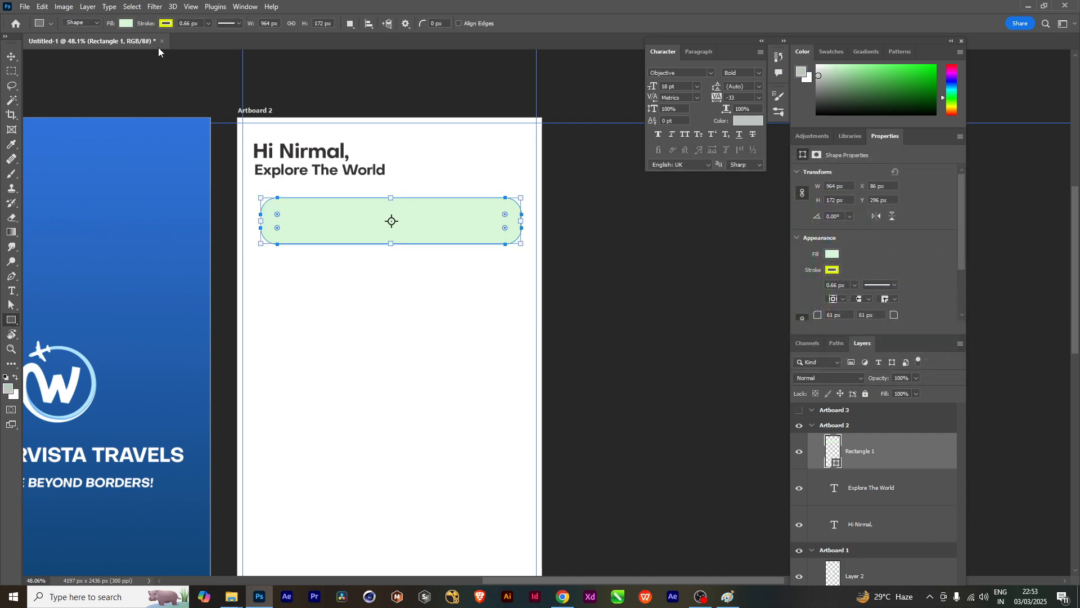
click(11, 56)
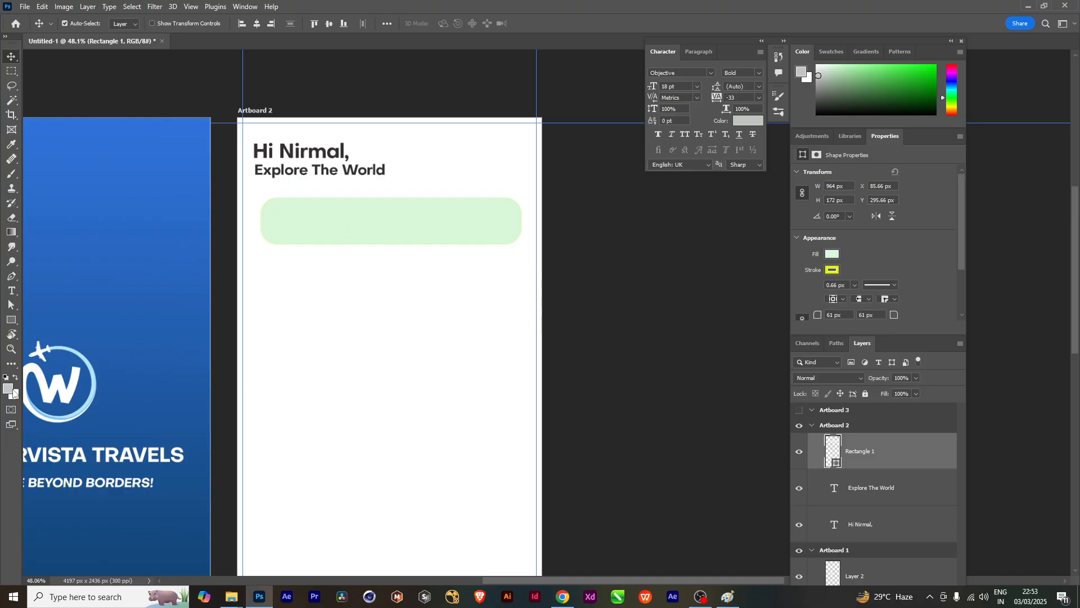
click(11, 320)
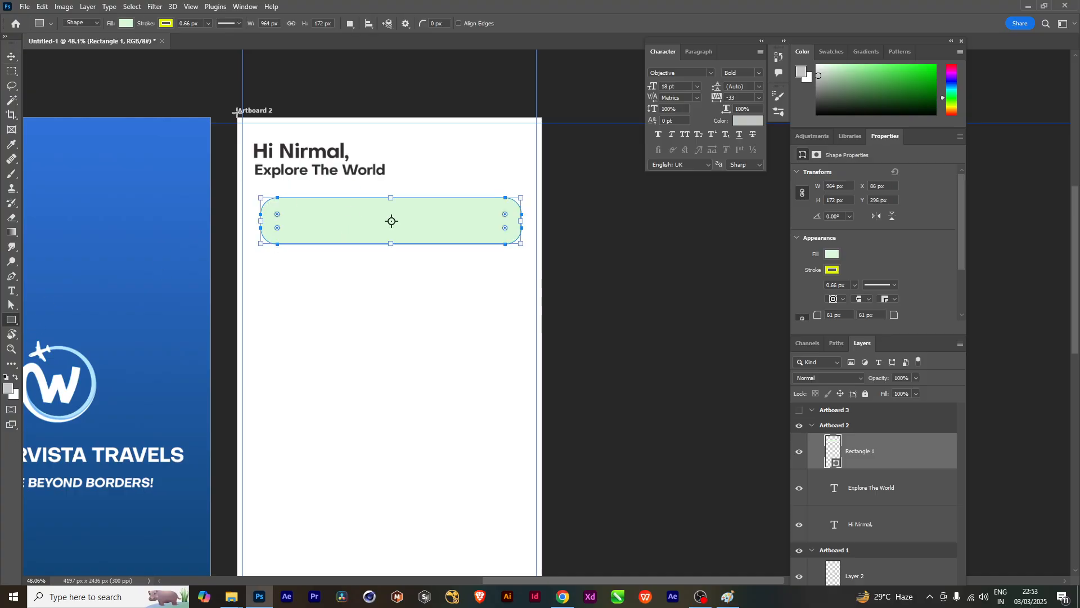
click(126, 24)
click(56, 83)
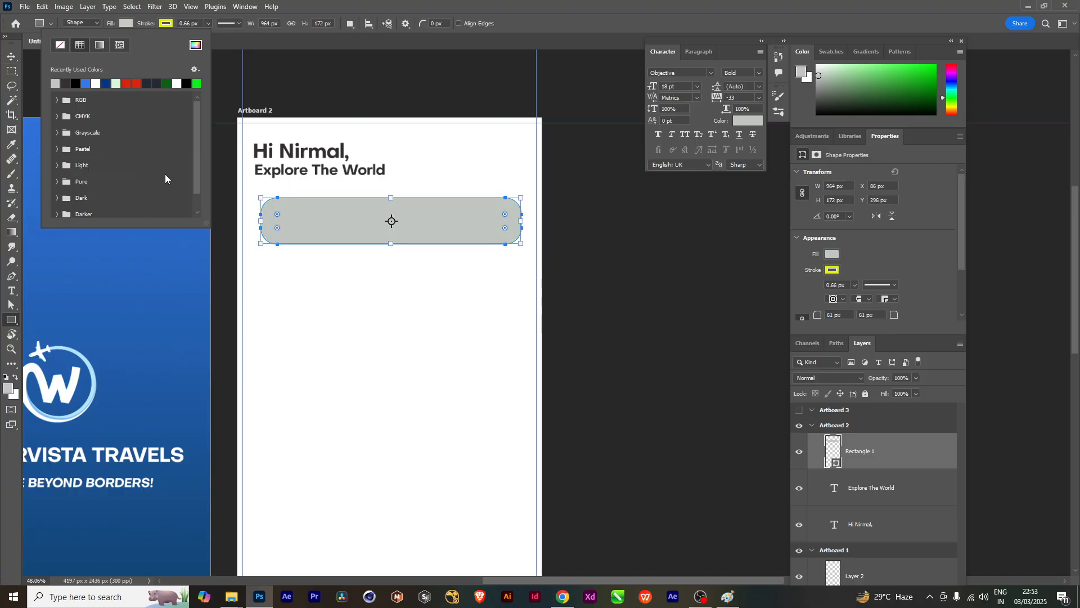
click(13, 56)
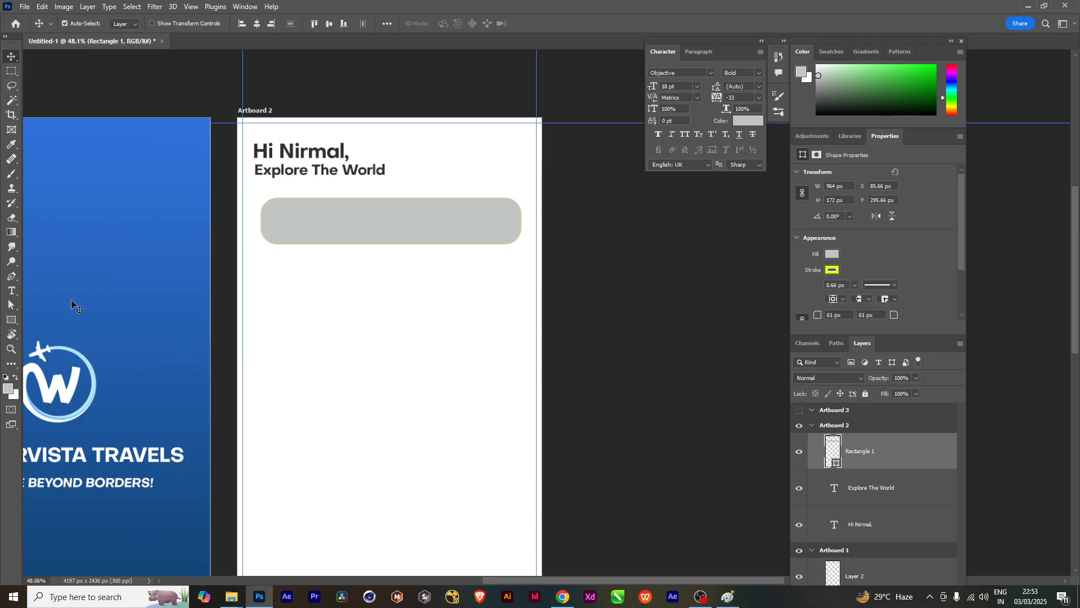
Lower the rounded rectangle's layer opacity to 18%
click(11, 320)
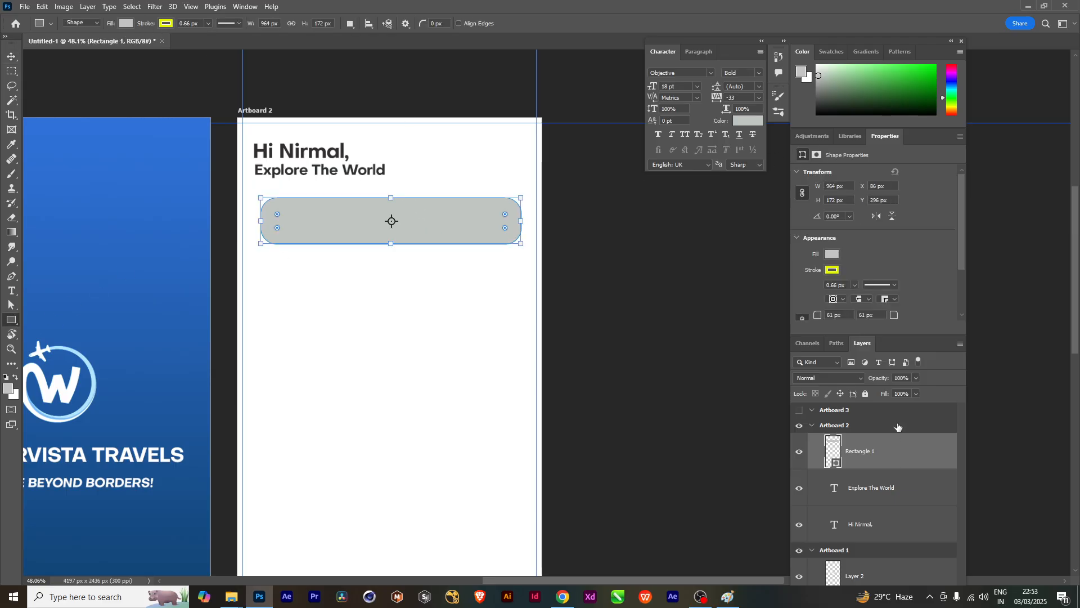
click(916, 378)
drag(920, 389, 880, 393)
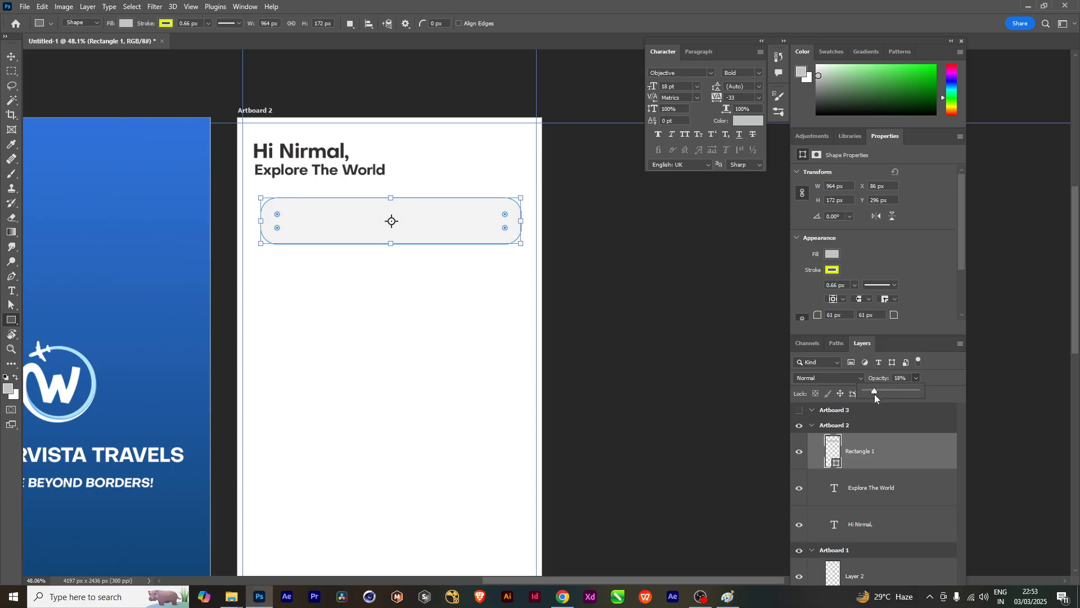
click(11, 58)
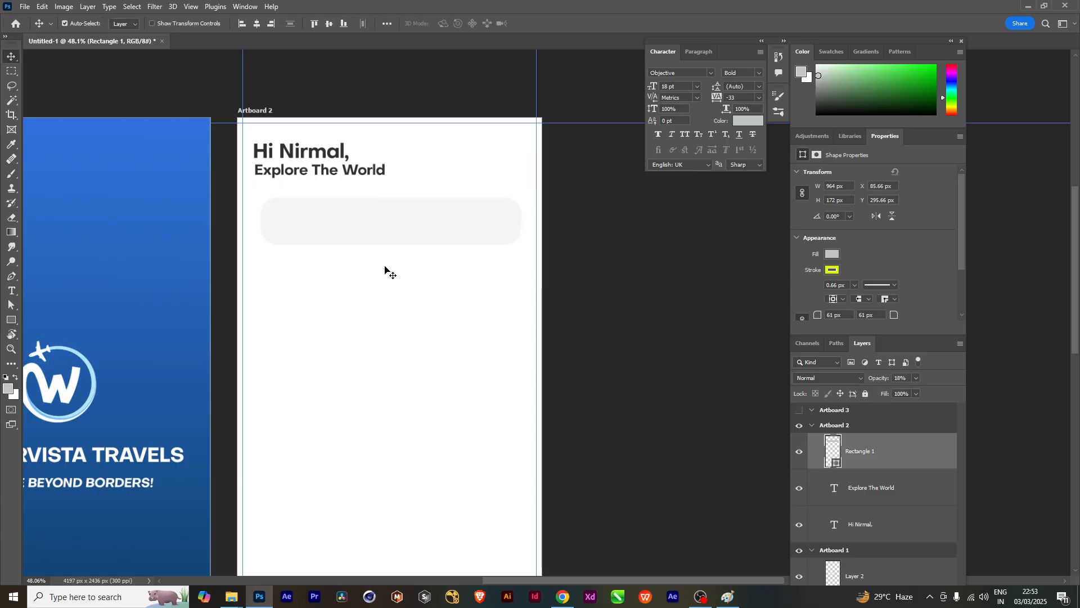
scroll(386, 269, up, 3)
scroll(403, 318, down, 4)
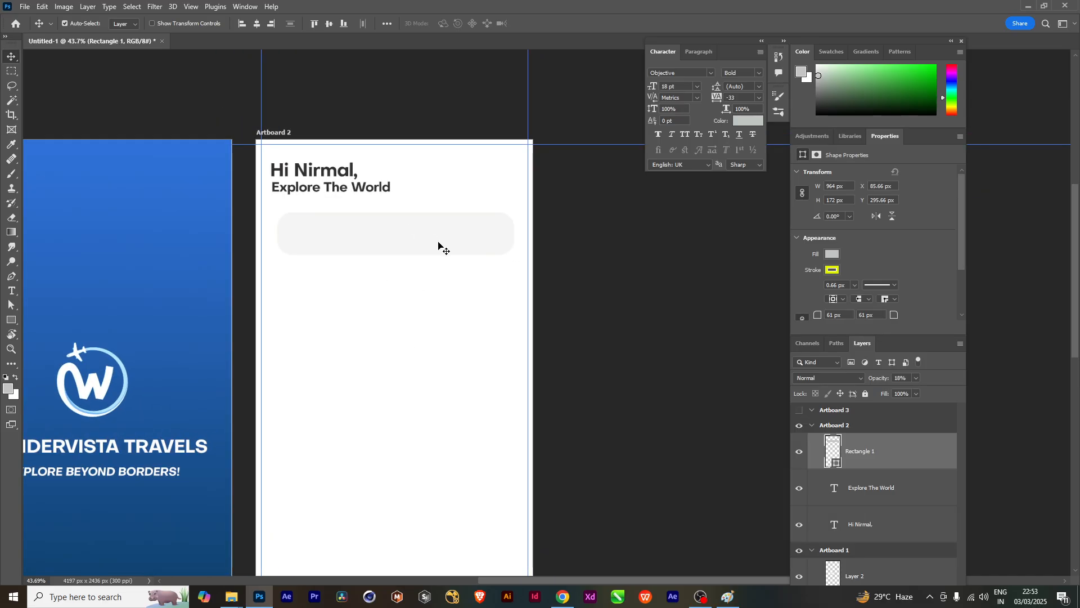
scroll(438, 242, up, 1)
scroll(435, 243, down, 1)
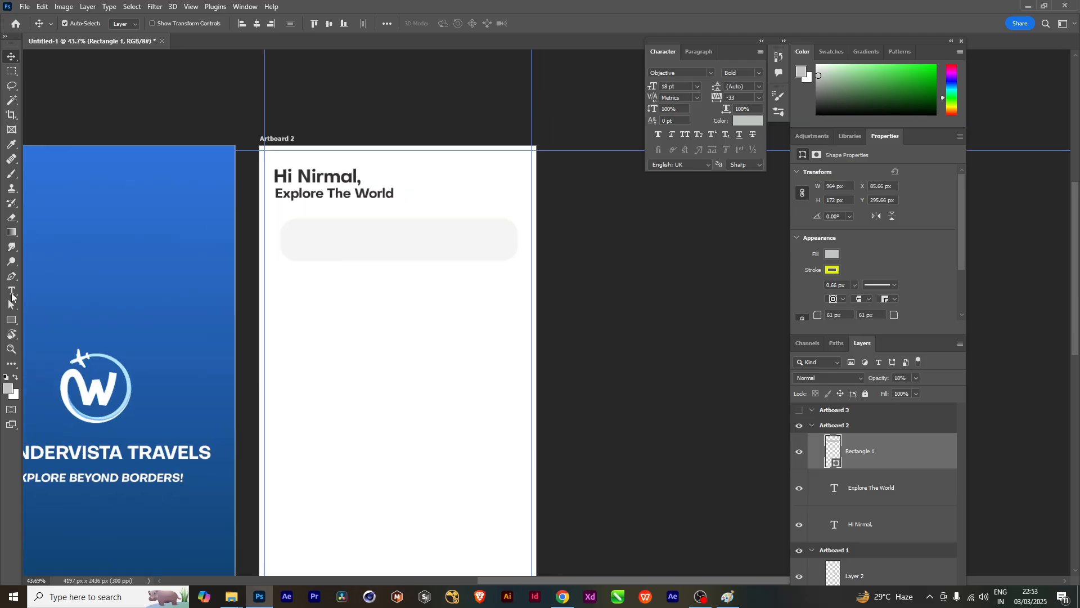
key(ctrl+plus)
key(p)
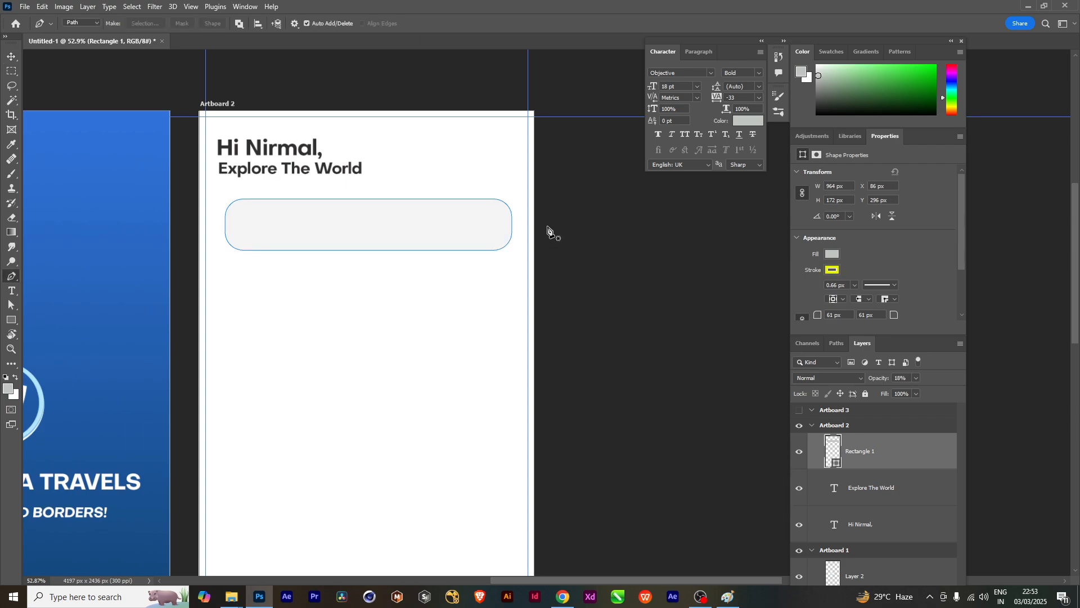
click(423, 203)
click(423, 244)
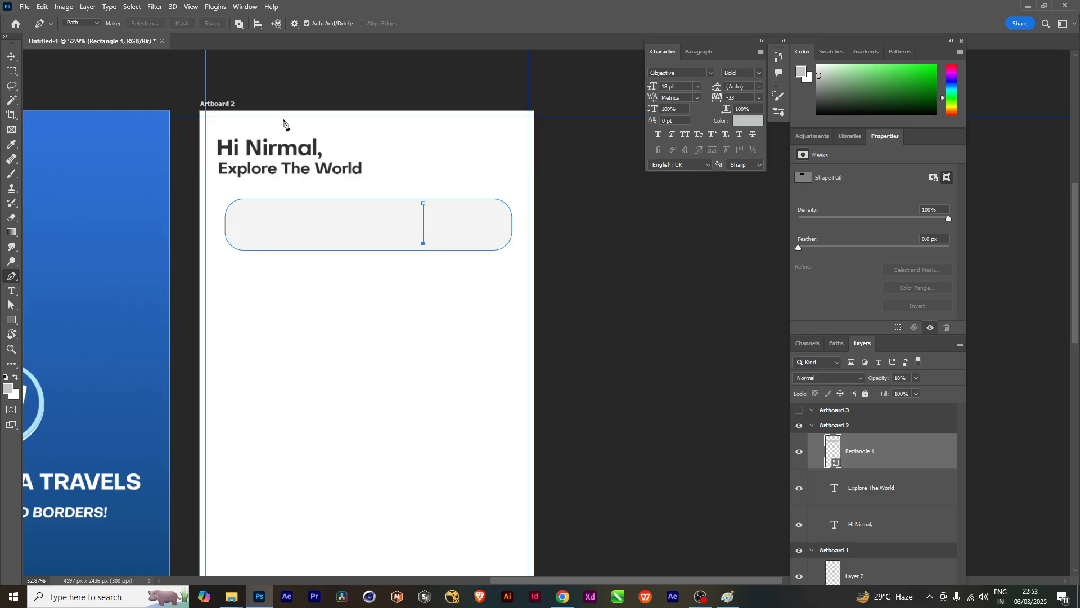
key(ctrl+z)
Set the Pen tool to Shape mode and draw a vertical divider about 110 px tall in the rounded rectangle's right part
click(78, 22)
click(76, 31)
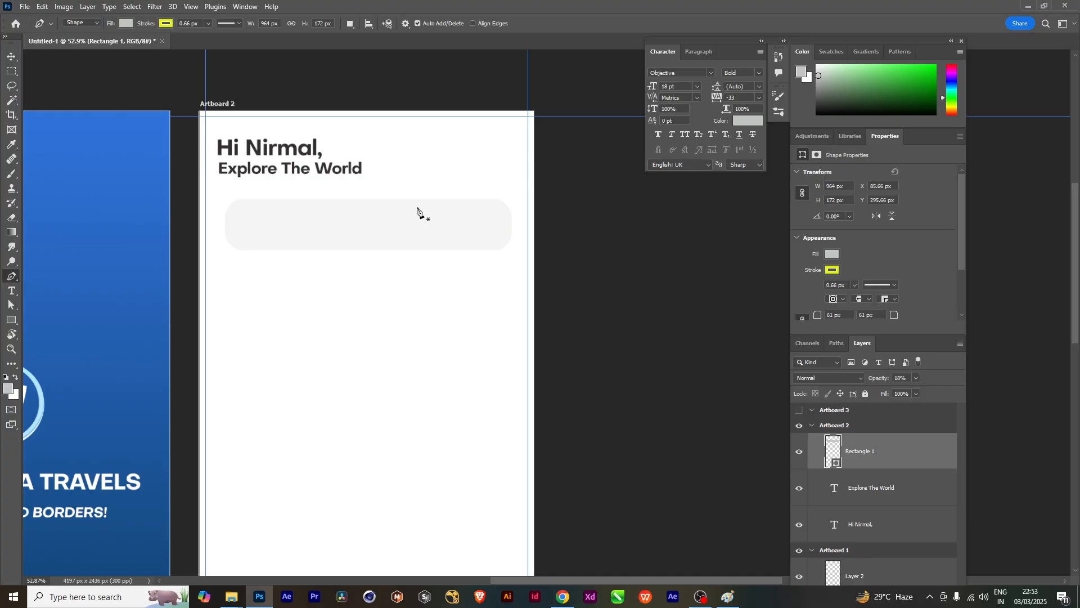
click(417, 207)
click(417, 240)
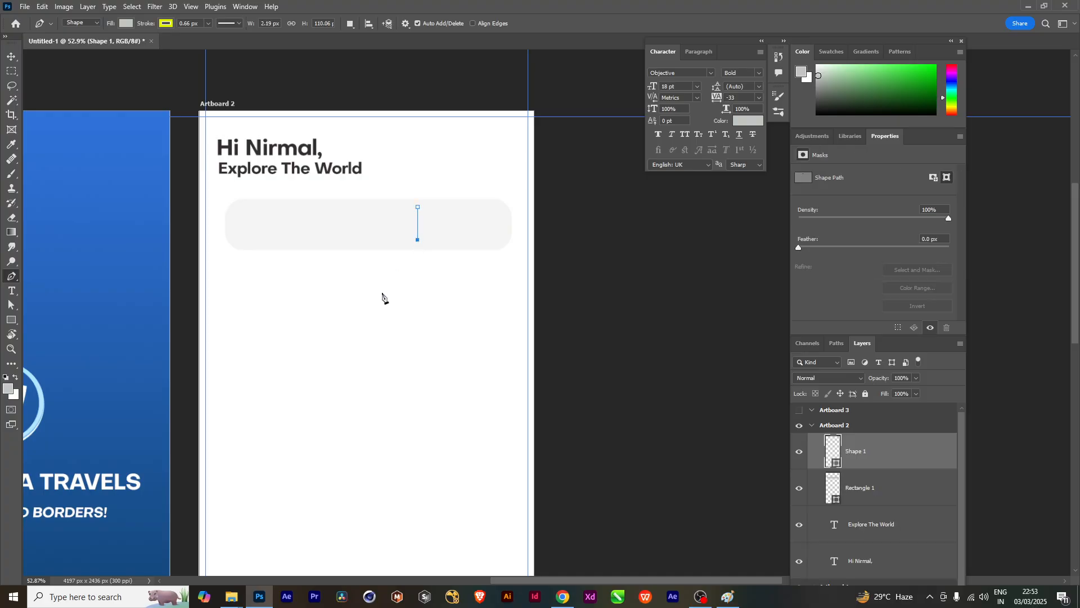
Try a dark grey fill on the vertical divider line
click(126, 24)
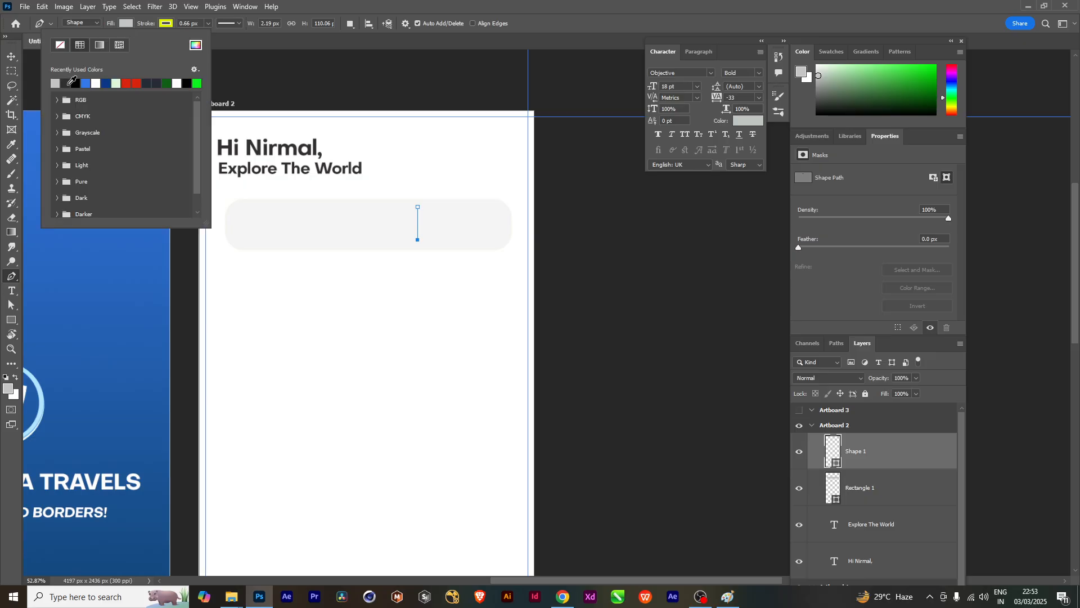
click(68, 85)
key(v)
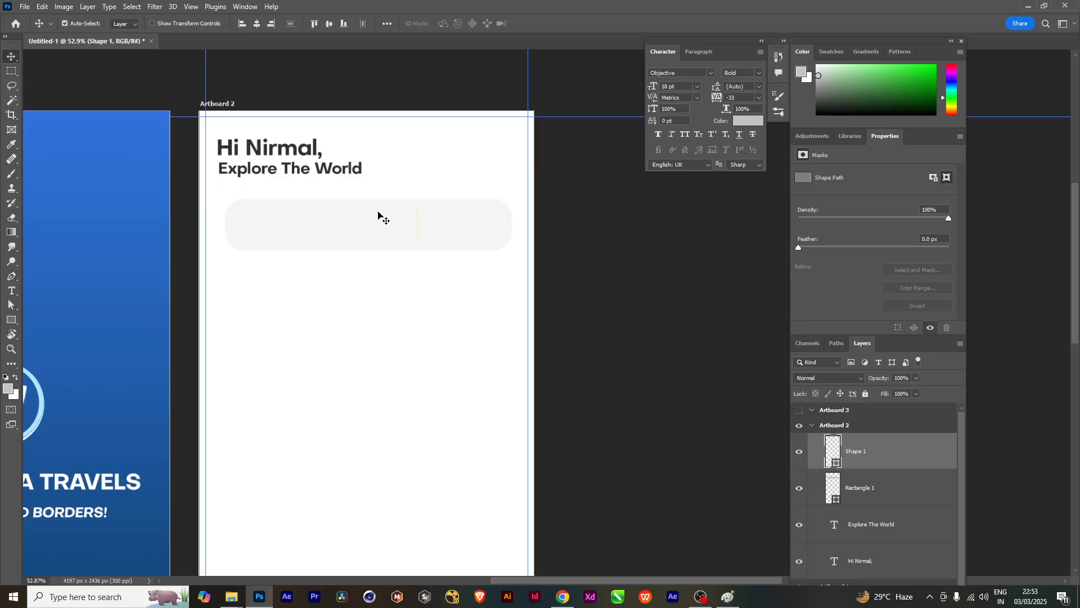
Give the vertical divider a dark grey stroke 1.96 px wide and remove its fill
click(11, 276)
click(166, 24)
click(97, 83)
click(128, 24)
click(61, 46)
click(208, 24)
drag(209, 38, 212, 37)
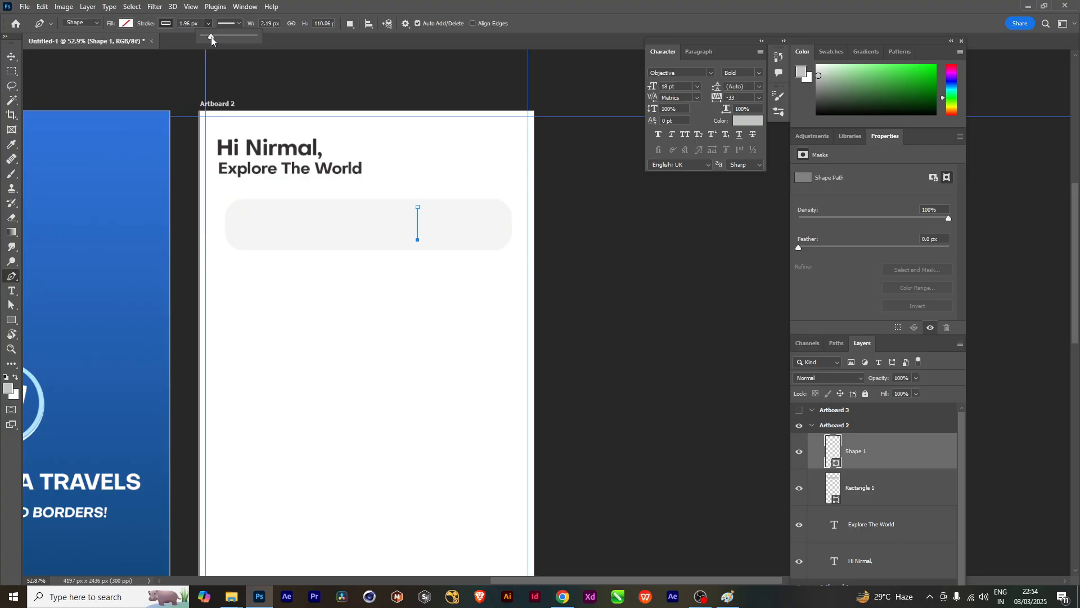
click(10, 55)
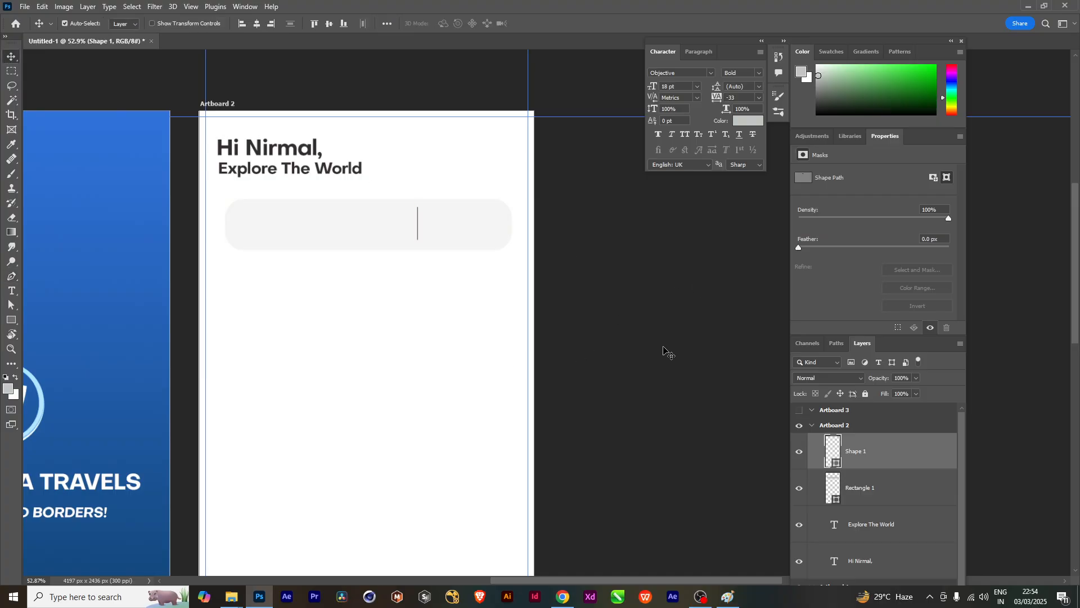
scroll(664, 346, down, 1)
scroll(664, 348, down, 1)
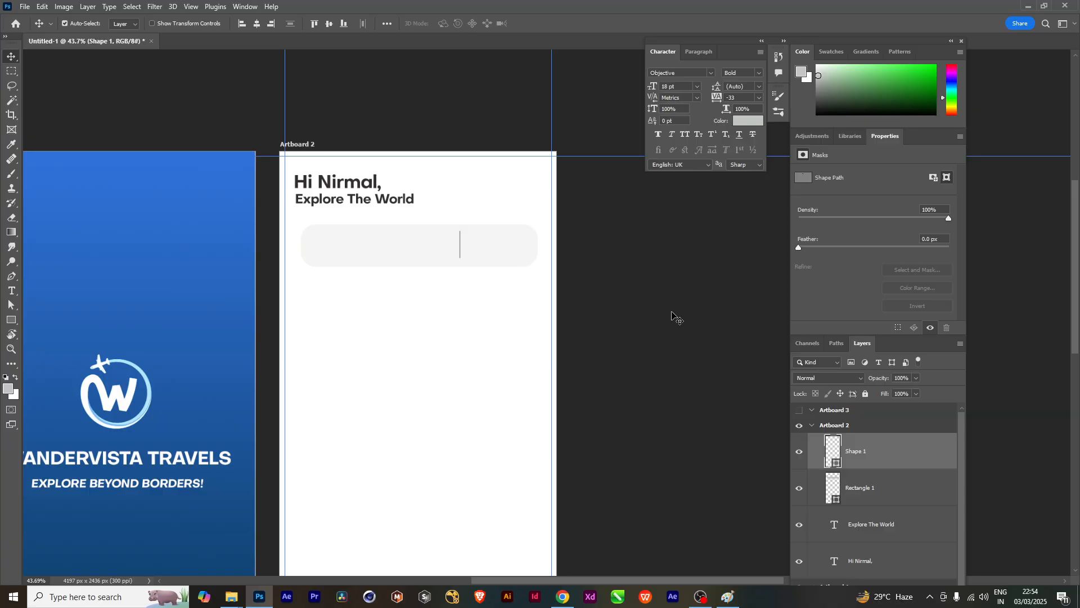
Check the home screen layout against the travel app reference image in Chrome and return to Photoshop
scroll(525, 354, down, 2)
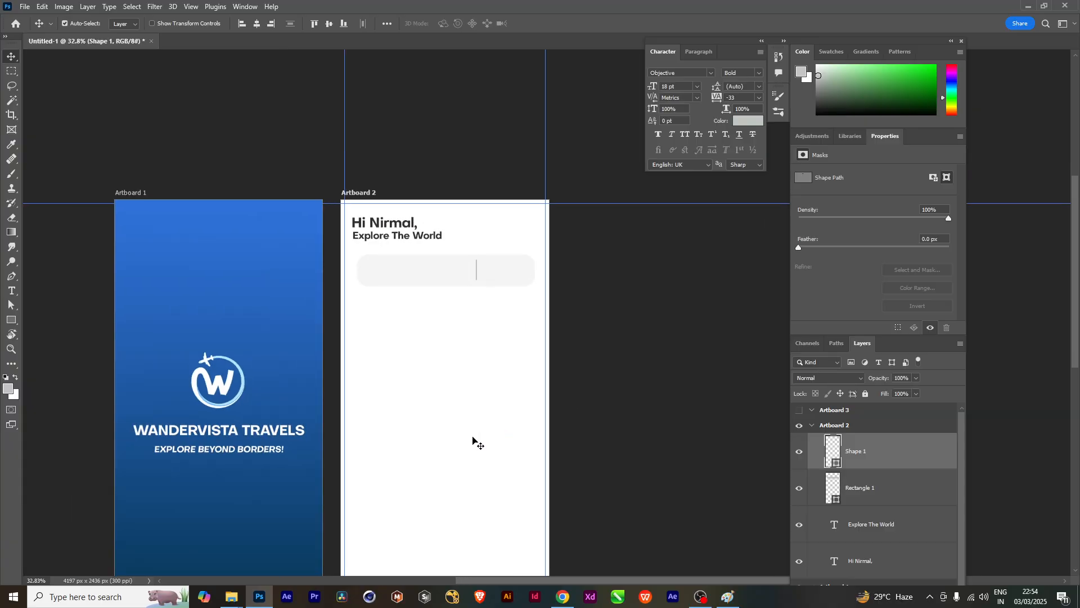
drag(482, 439, 456, 313)
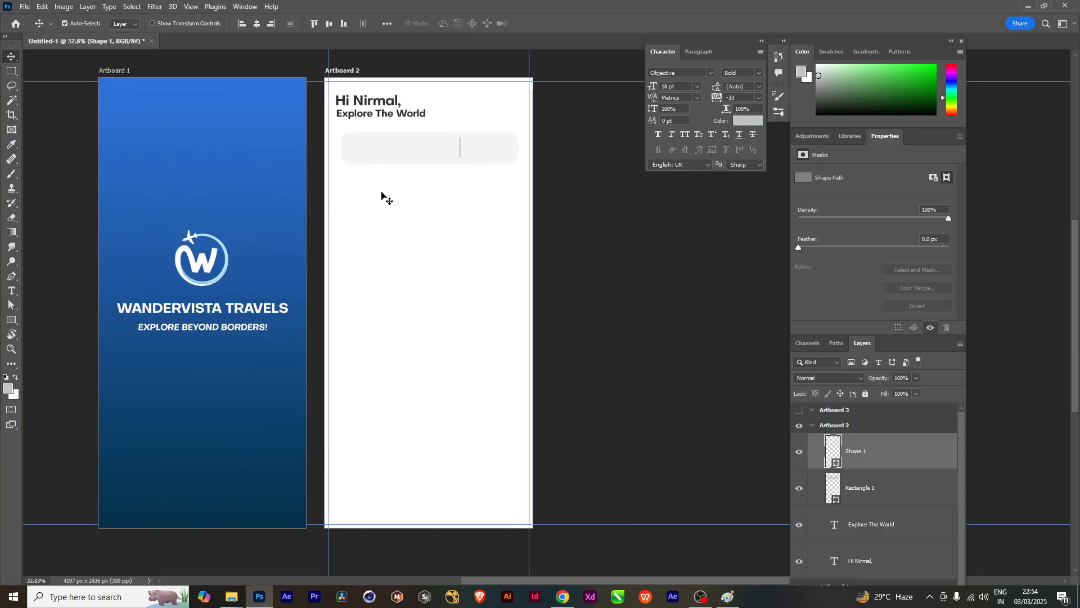
click(569, 598)
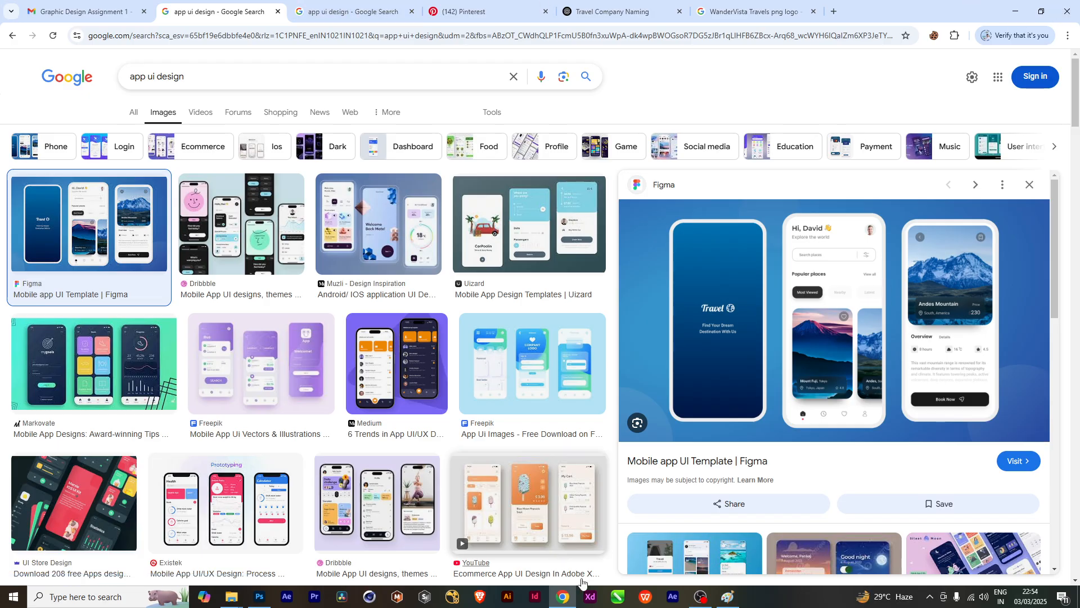
click(260, 598)
Duplicate the greeting text below the search bar and replace the copy's wording with "Most Viewed"
scroll(419, 236, up, 2)
drag(341, 77, 349, 241)
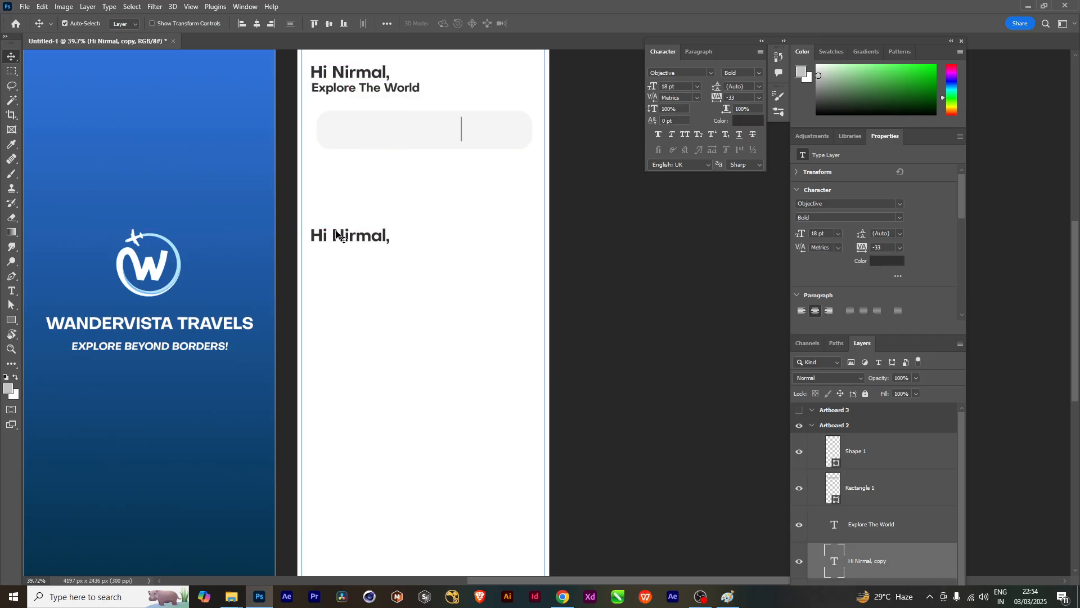
double_click(336, 235)
text(Most)
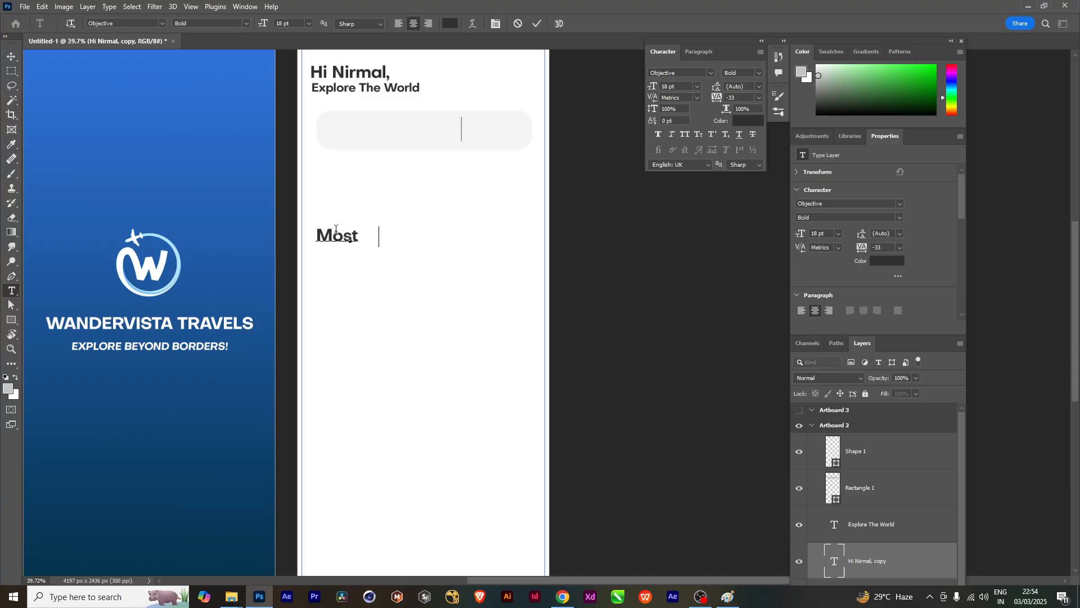
key(BackSpace)
key(BackSpace)
key(BackSpace)
key(BackSpace)
key(BackSpace)
key(BackSpace)
key(BackSpace)
key(BackSpace)
key(BackSpace)
key(BackSpace)
key(BackSpace)
key(BackSpace)
key(BackSpace)
text(t Vi)
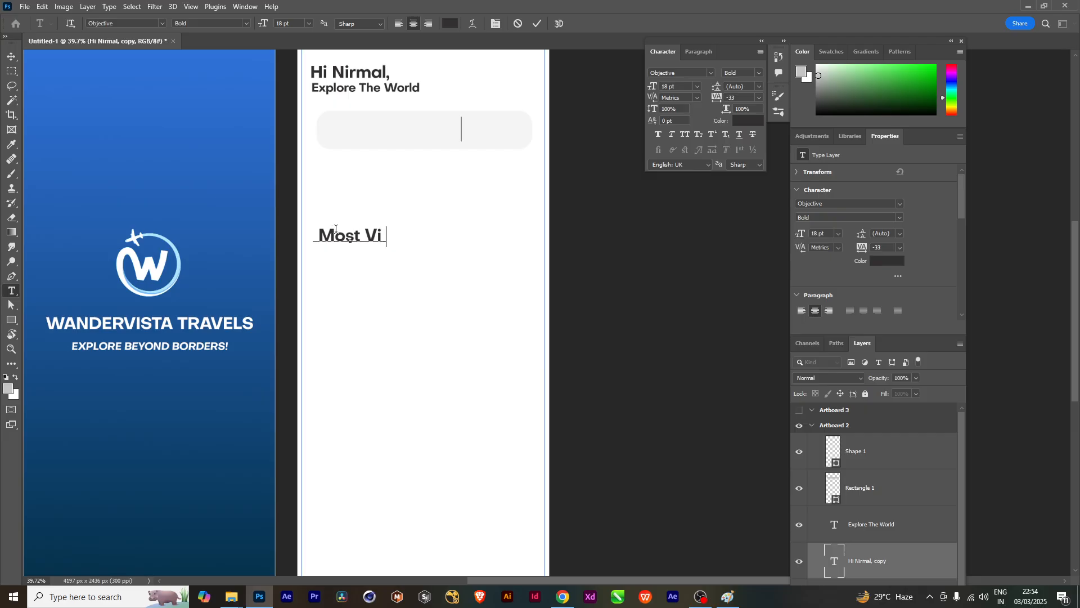
text(ewed)
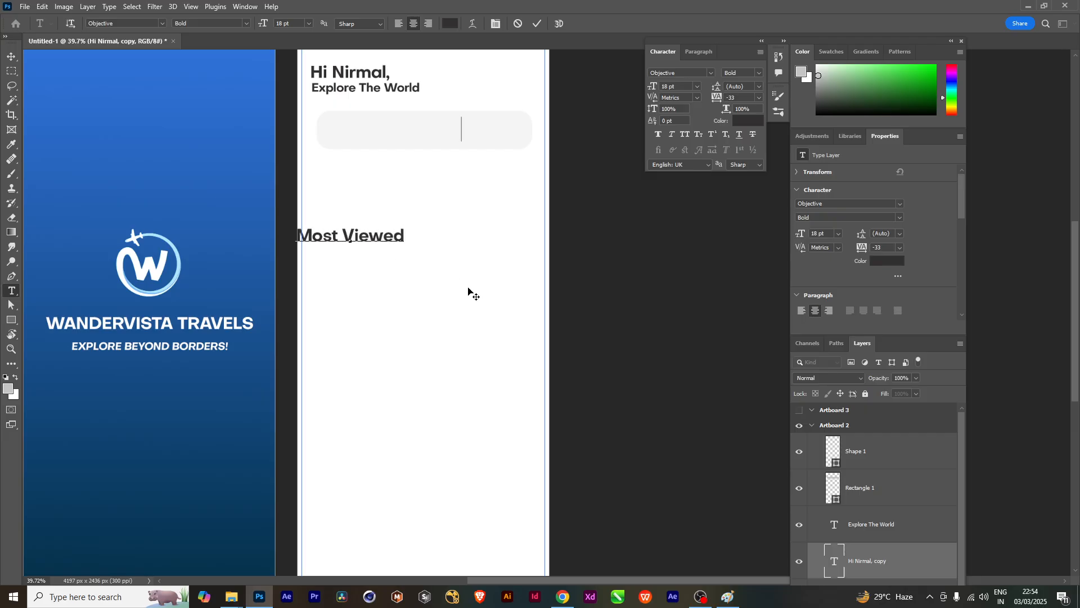
Scale the "Most Viewed" label down to about 11.89 pt and keep it near the artboard's left guide
click(11, 56)
key(ctrl+t)
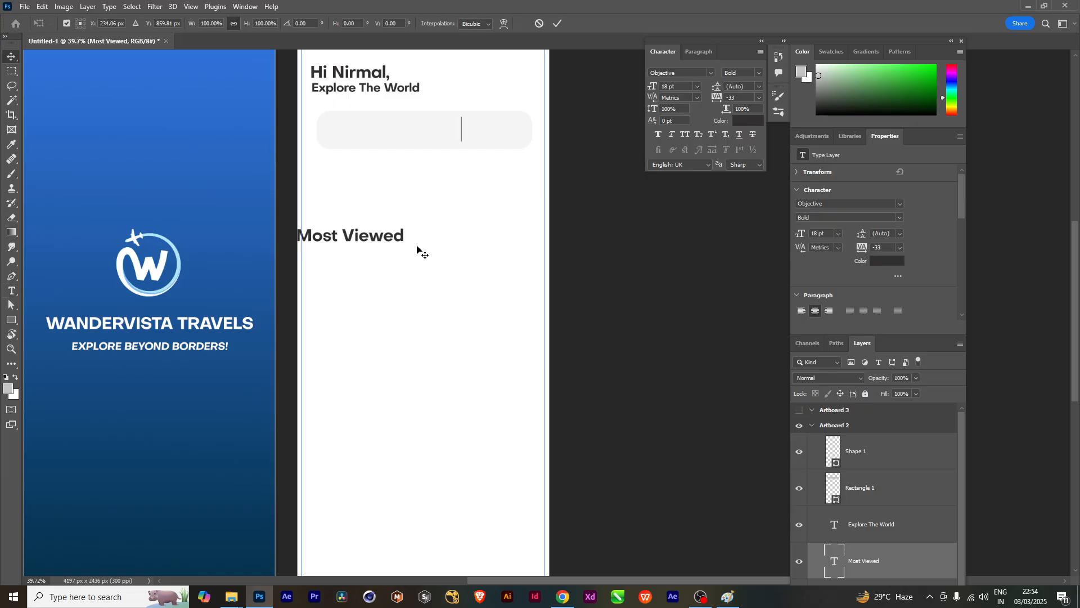
drag(407, 225, 386, 235)
key(Return)
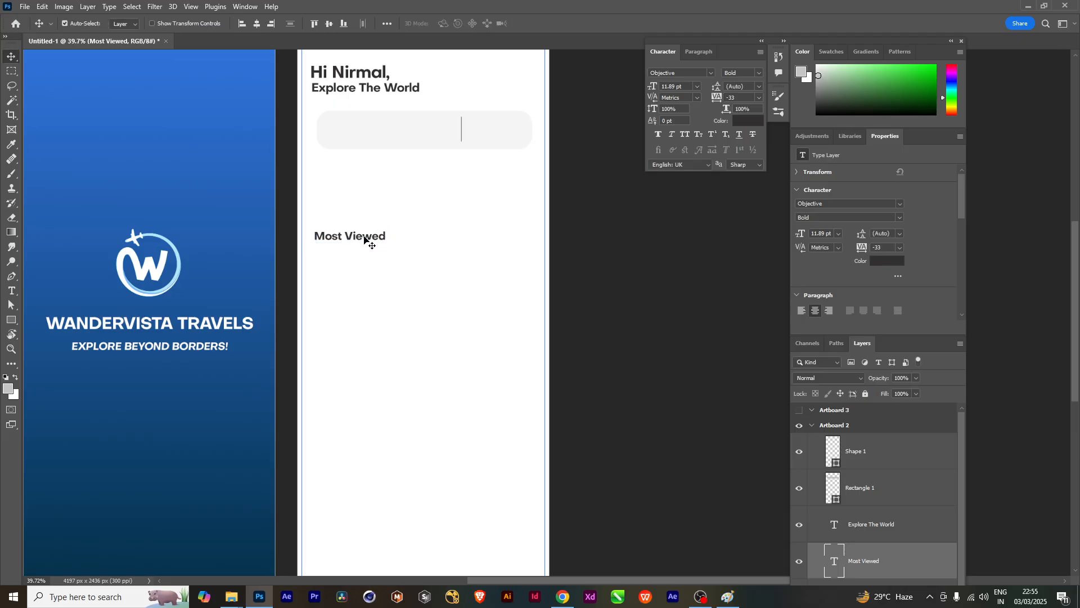
Duplicate the "Most Viewed" label to its right on the same line and change the copy to "Latest"
drag(351, 236, 441, 235)
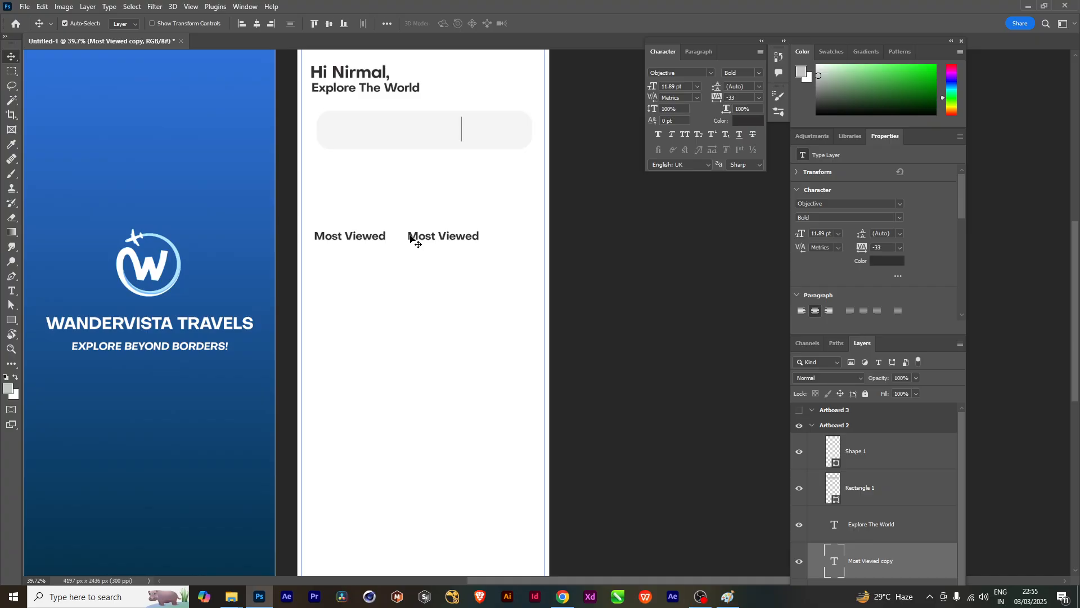
double_click(409, 235)
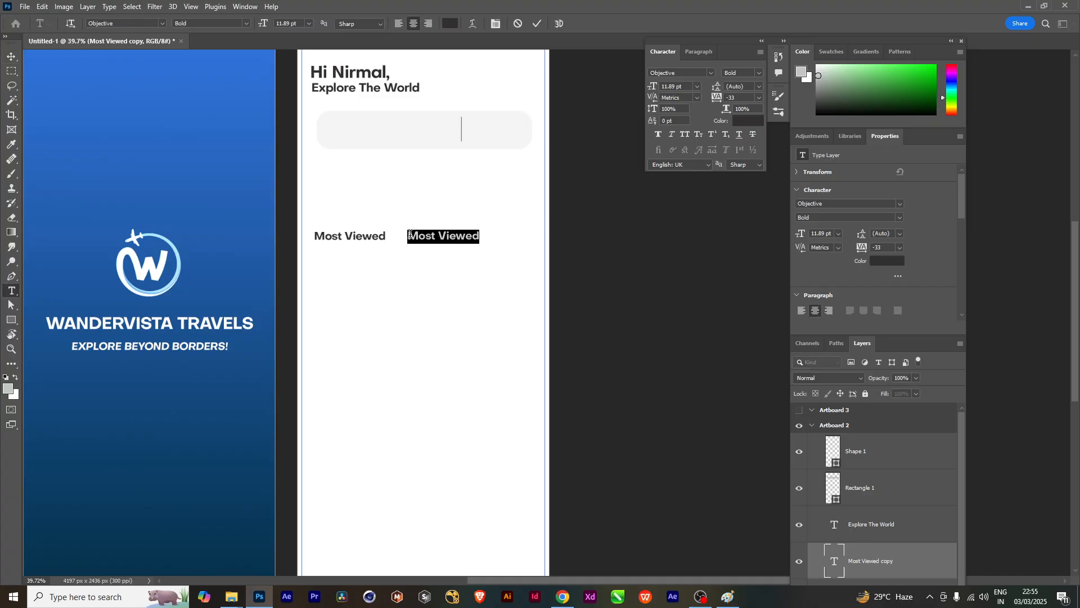
text(Latest)
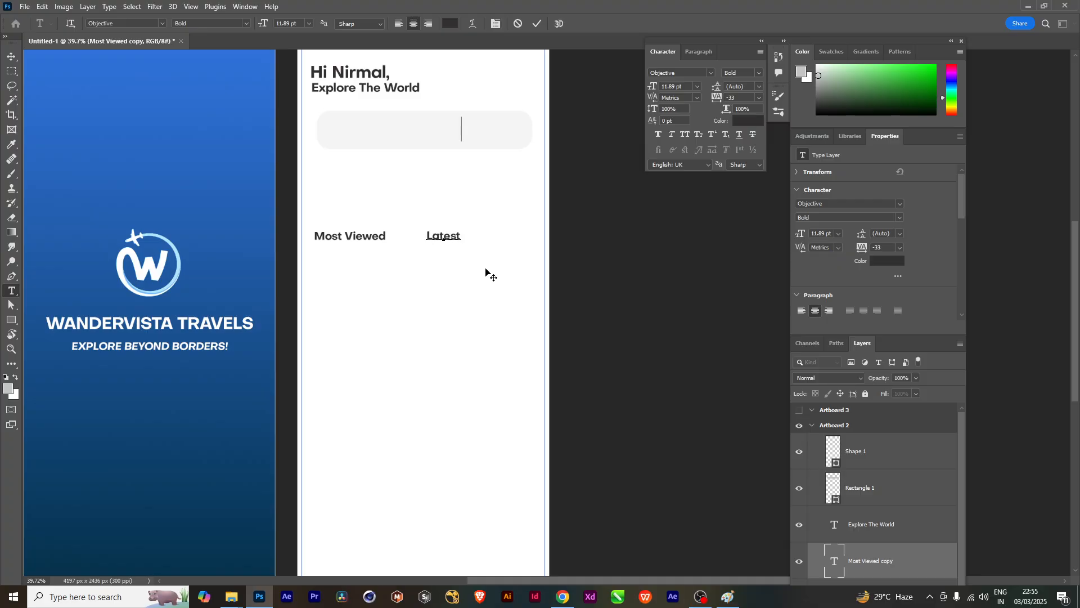
click(11, 56)
Shift "Latest" closer to "Most Viewed" and duplicate it to the right, changing the copy to "Nearby"
drag(428, 235, 470, 246)
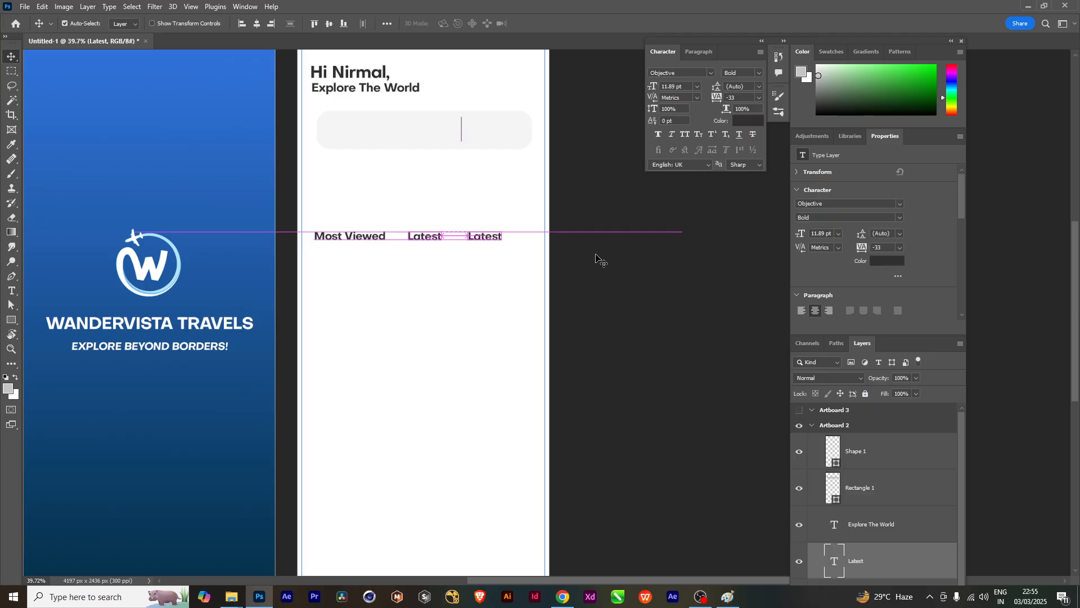
double_click(466, 236)
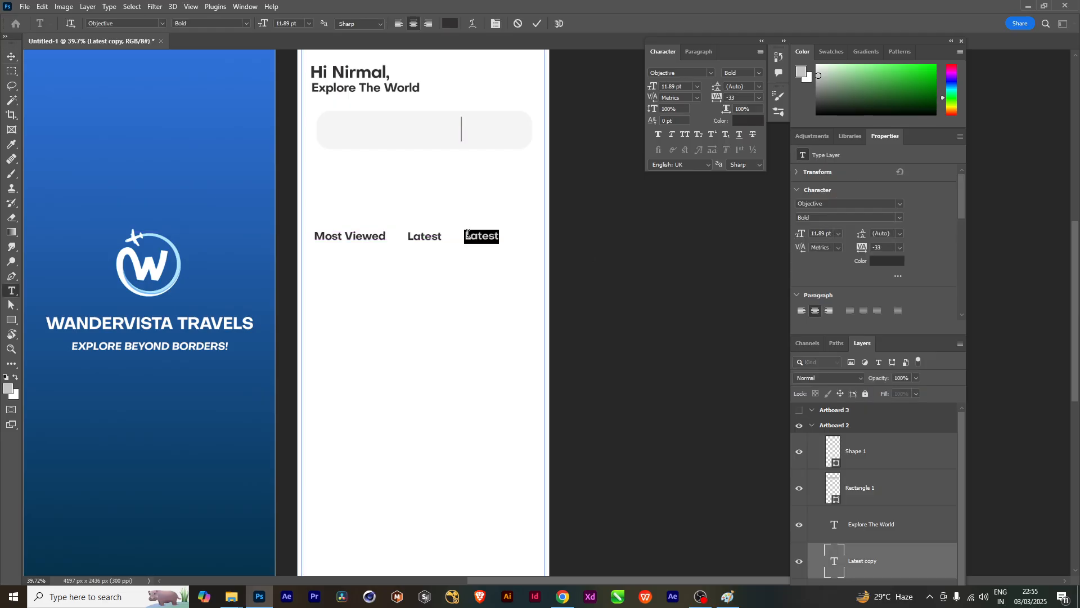
text(Nearby)
scroll(483, 231, up, 1)
key(ctrl+Return)
key(v)
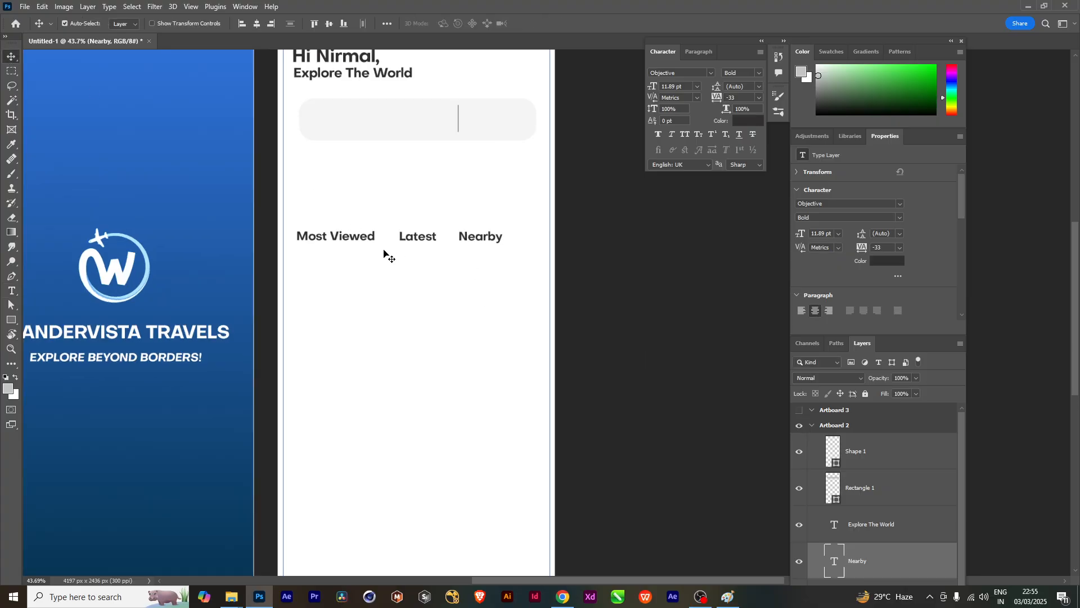
scroll(876, 515, down, 1)
click(875, 494)
ctrl+click(875, 530)
ctrl+click(866, 567)
key(ctrl+t)
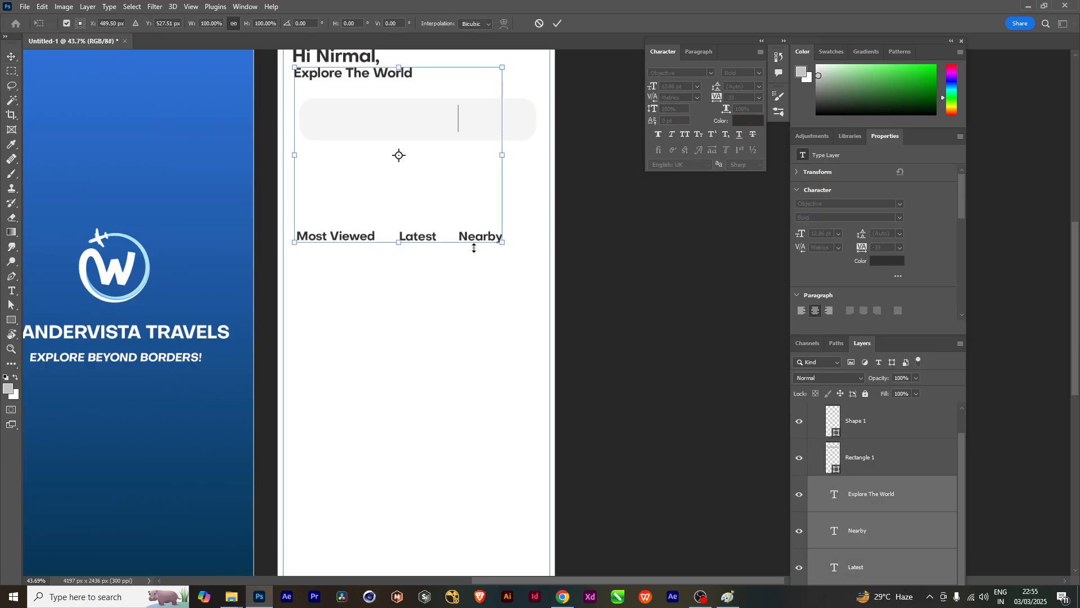
scroll(902, 450, down, 1)
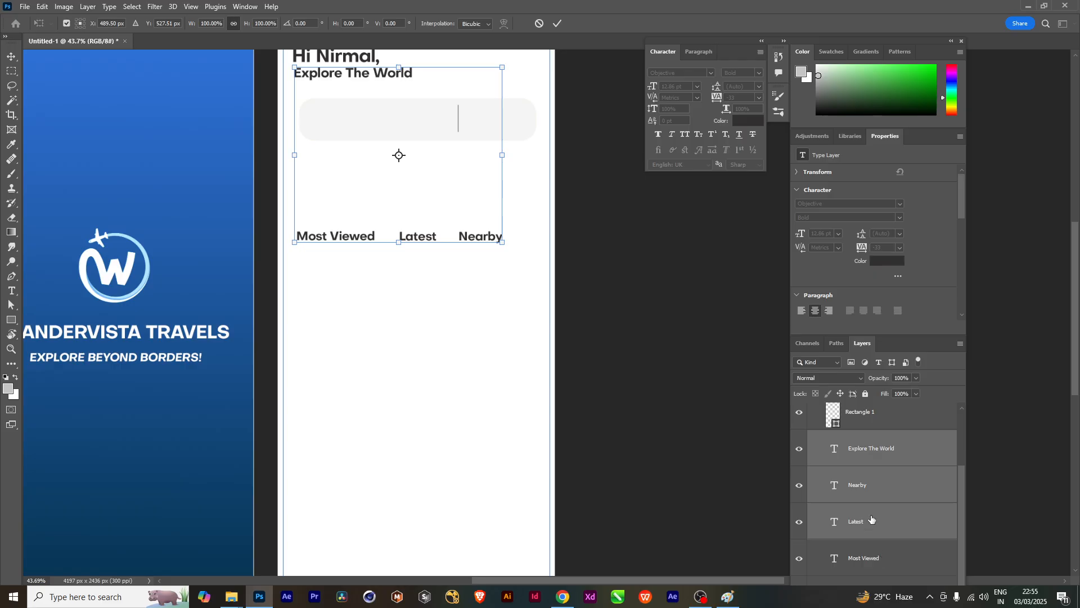
click(862, 450)
click(800, 450)
click(800, 487)
Scale the "Most Viewed", "Latest" and "Nearby" labels together to about 13.74 pt and nudge "Latest" slightly left
click(872, 494)
ctrl+click(869, 528)
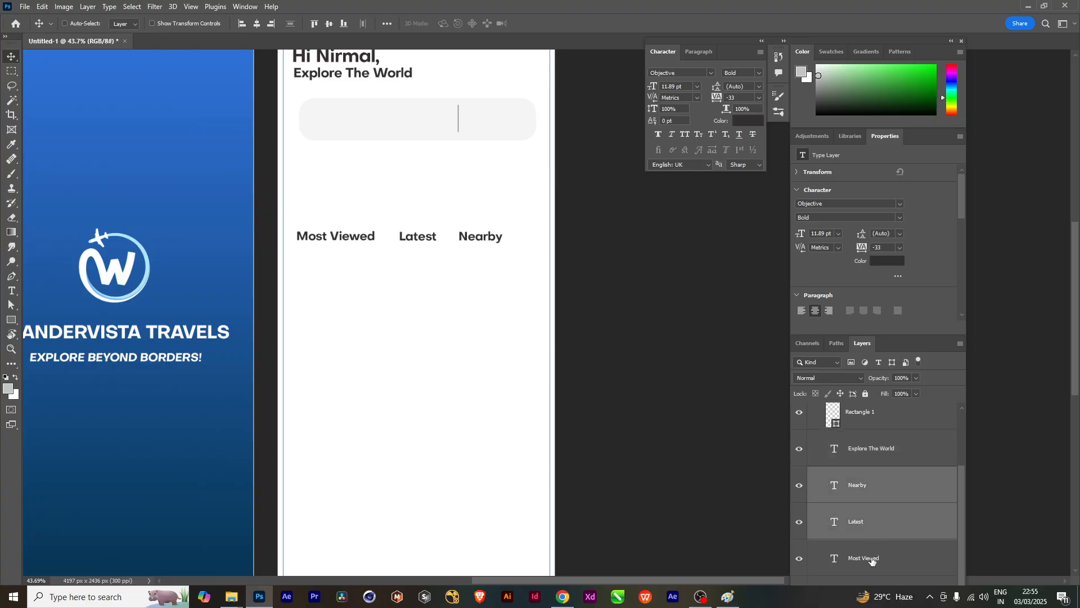
ctrl+click(872, 559)
key(ctrl+t)
drag(461, 241, 507, 236)
key(Return)
click(609, 270)
scroll(379, 248, up, 2)
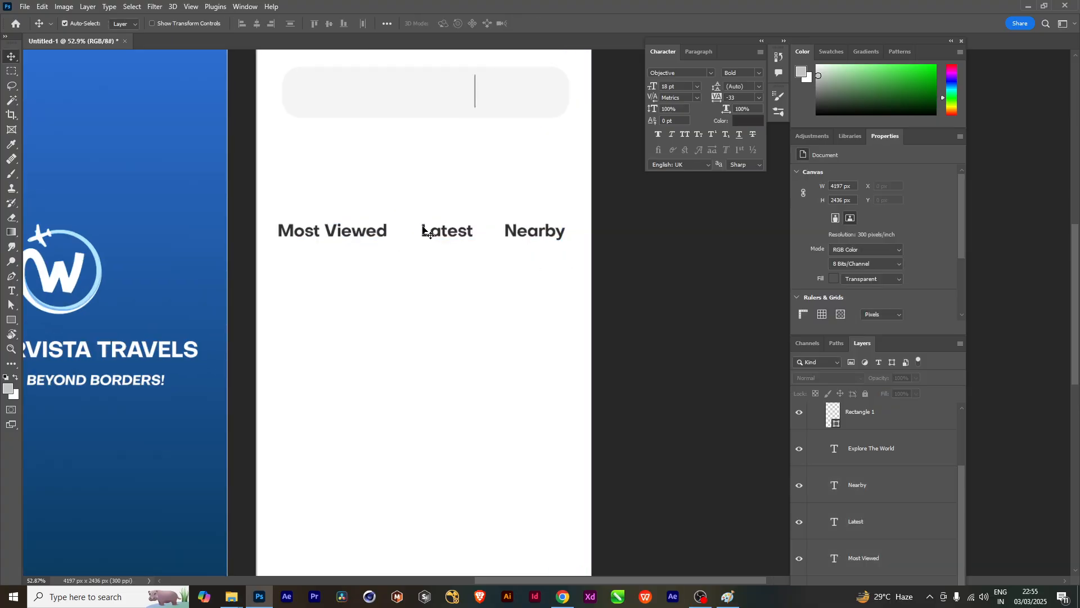
click(424, 227)
scroll(425, 227, down, 1)
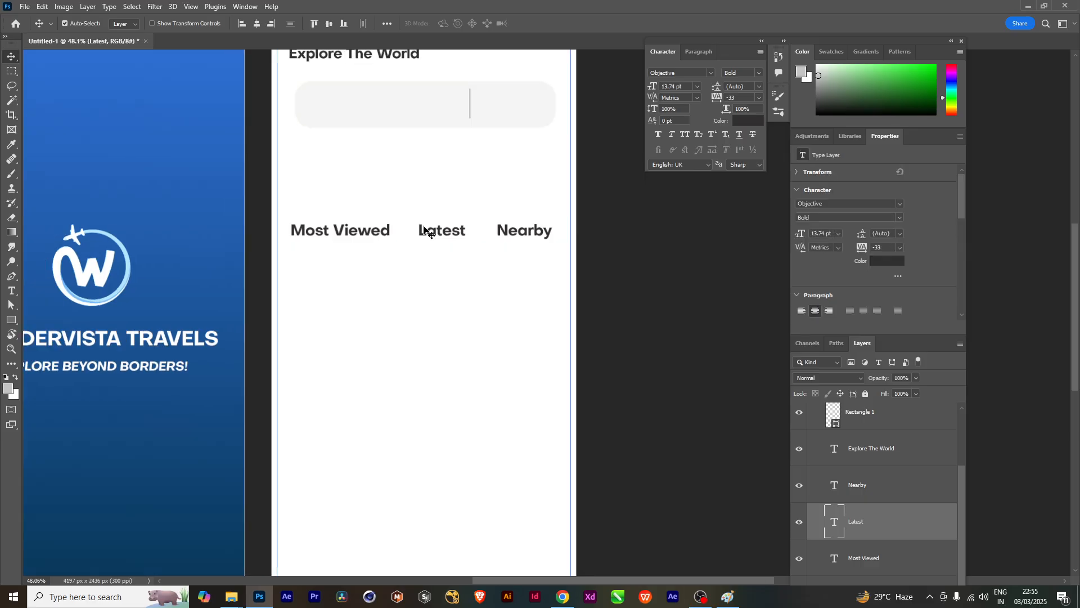
click(576, 275)
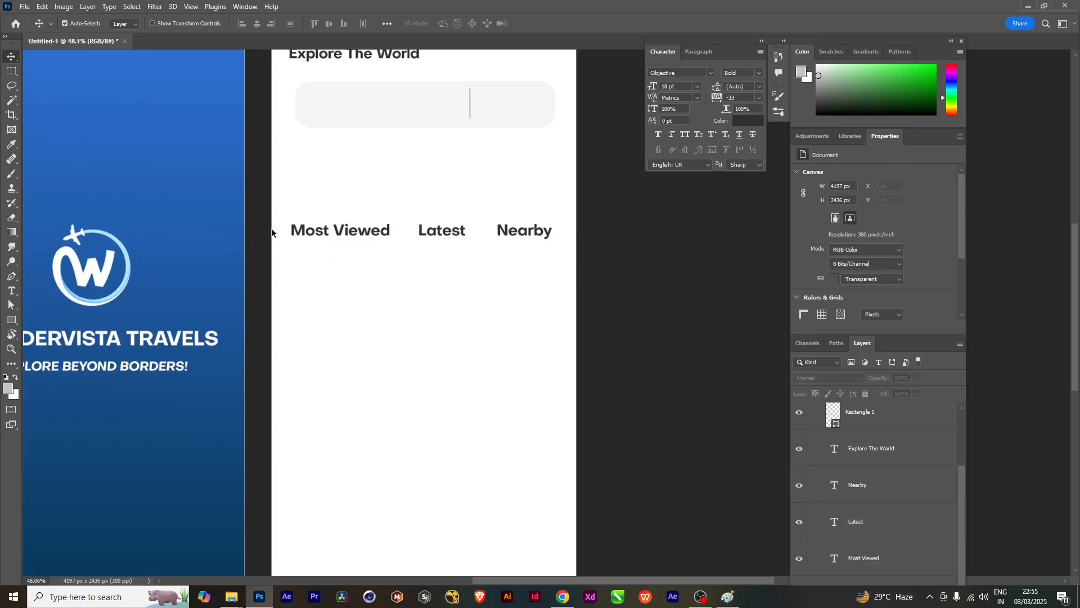
Draw a light grey 403 × 77 px rounded rectangle without stroke, with 34 px corners, behind the "Most Viewed" label
click(12, 319)
drag(288, 219, 379, 227)
scroll(391, 230, up, 5)
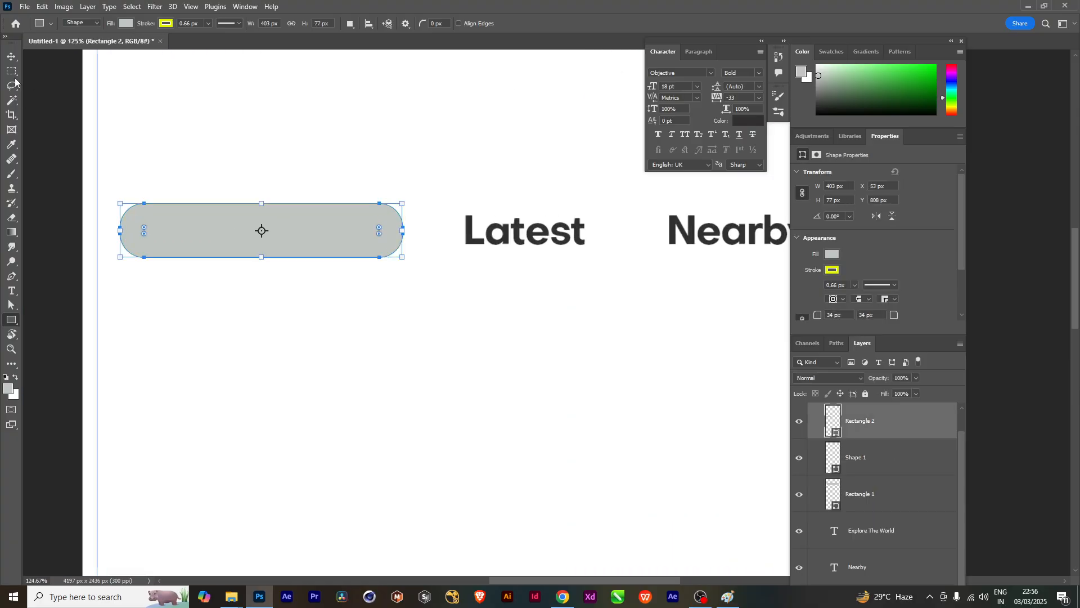
click(166, 23)
click(101, 48)
key(v)
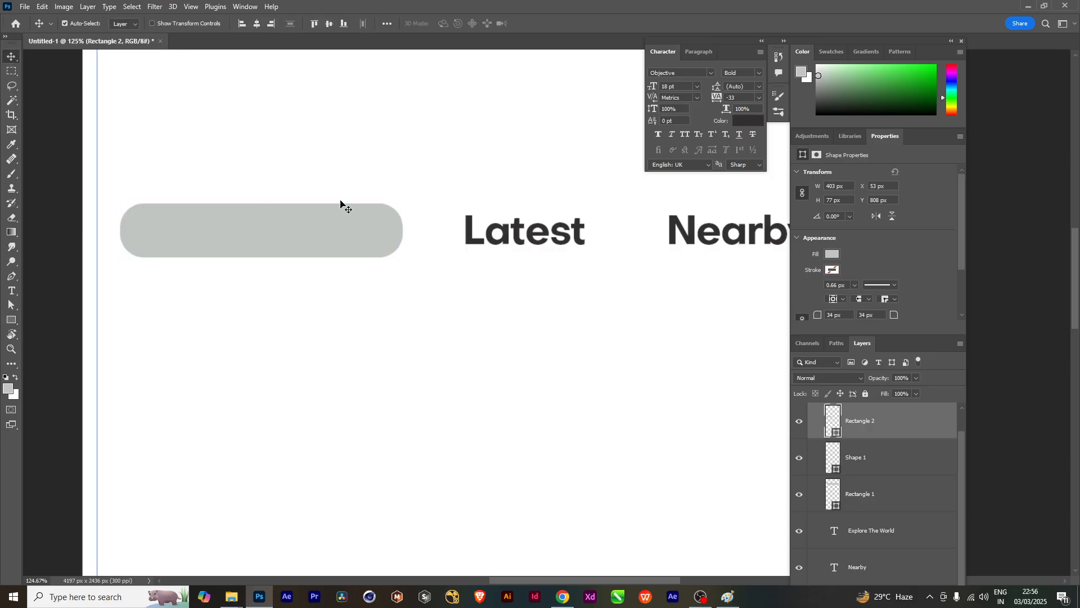
scroll(360, 253, down, 3)
drag(868, 418, 879, 530)
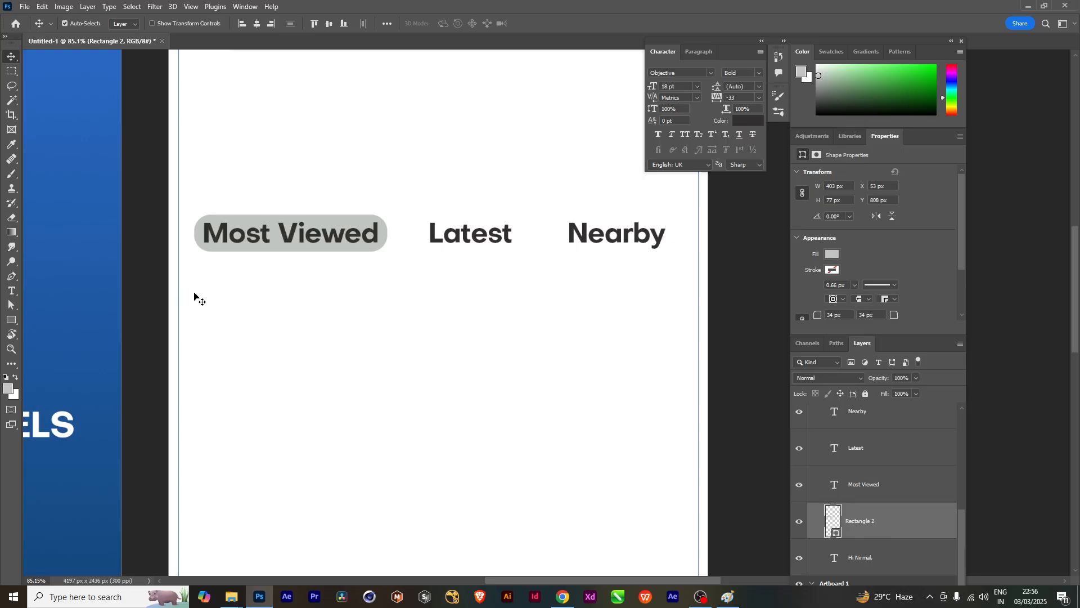
Examine how the reference app image in Chrome arranges the content below its category labels
scroll(343, 319, down, 4)
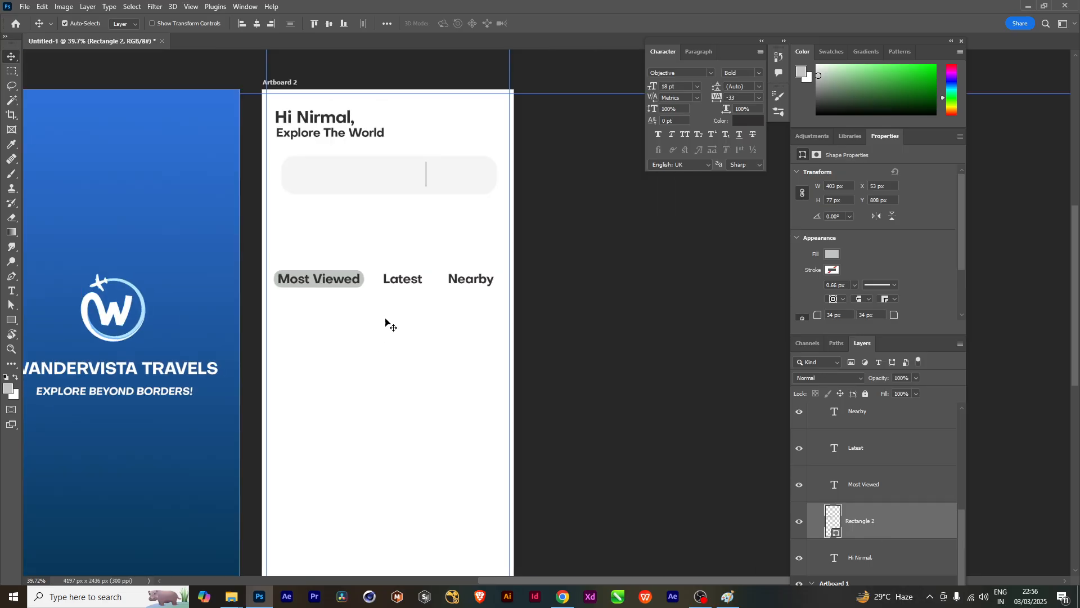
scroll(420, 263, down, 3)
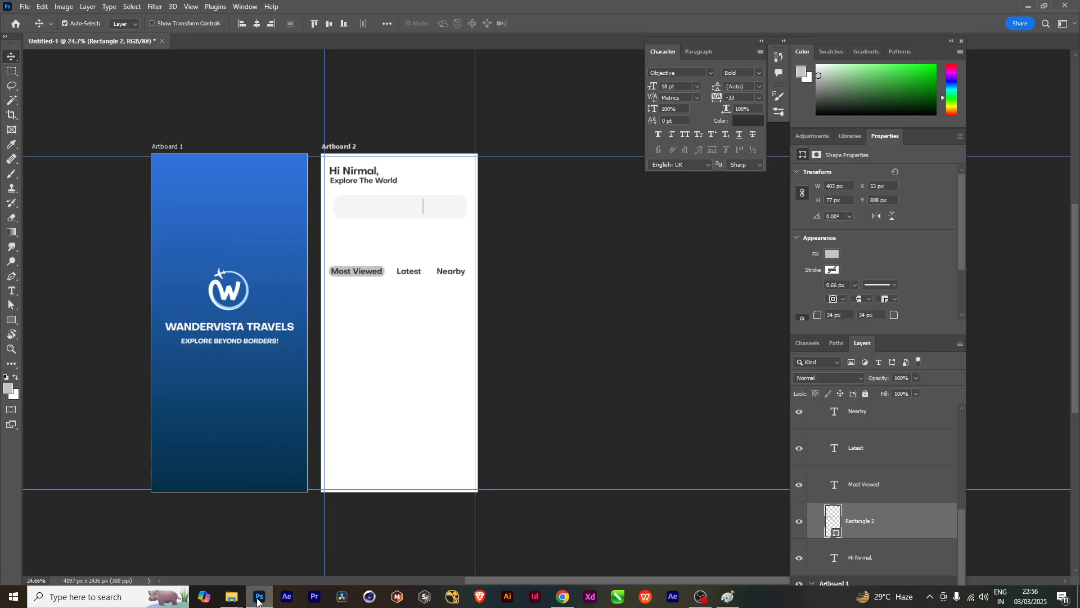
click(562, 597)
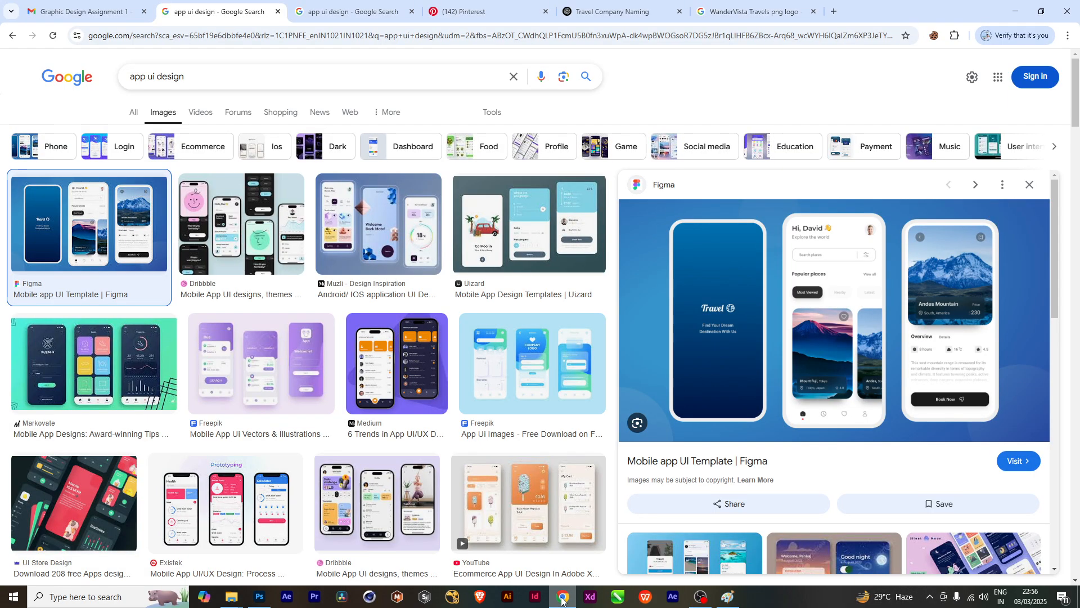
click(562, 597)
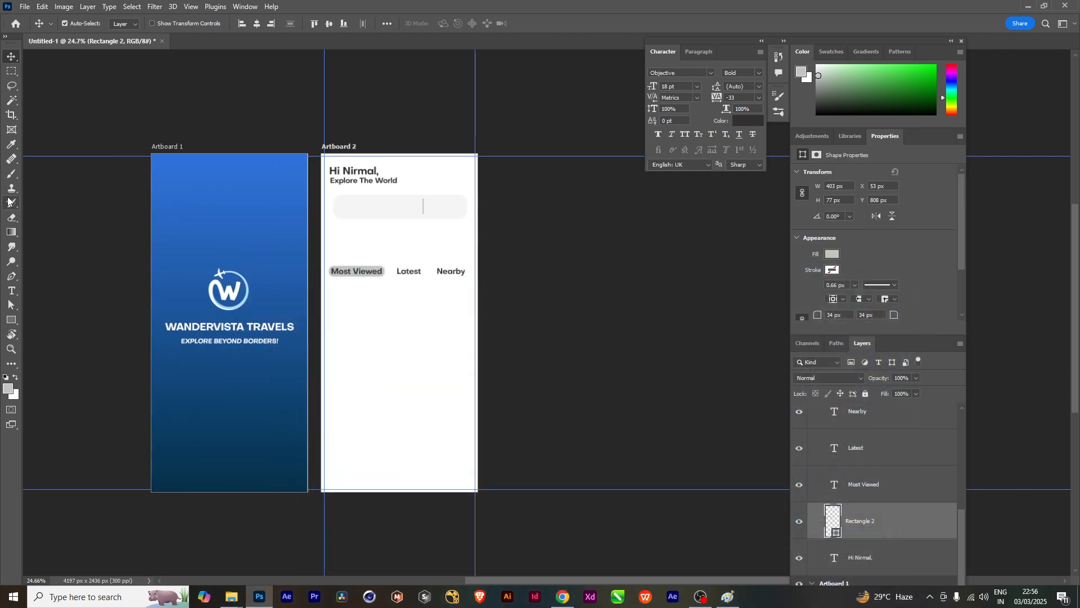
Draw a light grey card about 722 × 1031 px below the category labels and round its corners to about 133 px
click(11, 319)
drag(336, 301, 436, 445)
scroll(429, 312, up, 1)
drag(426, 310, 417, 318)
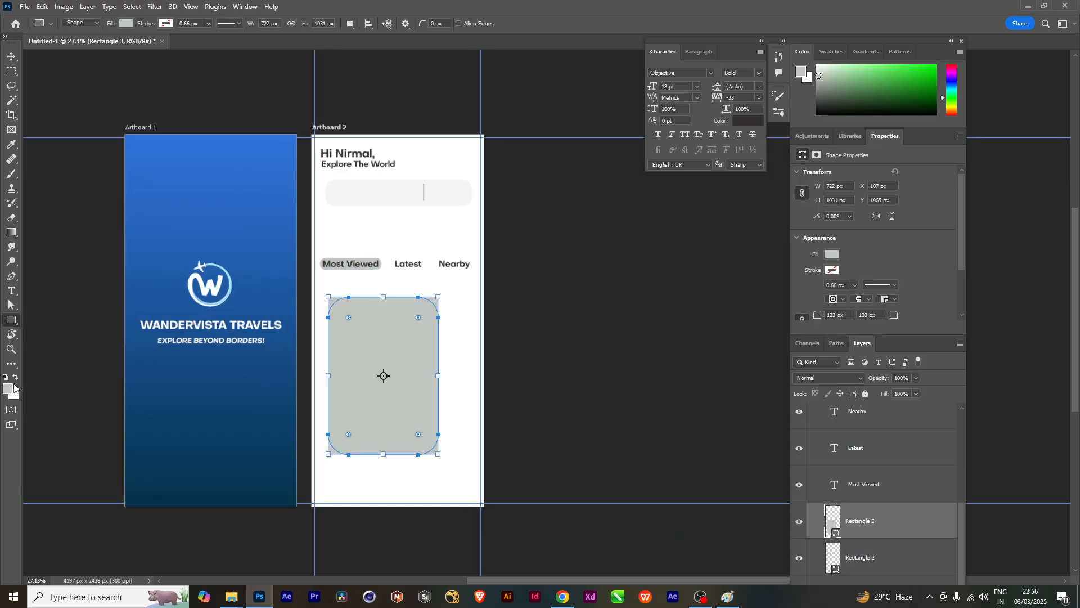
Duplicate the card to its right so it runs off the artboard, and place both cards closer below the labels
key(v)
drag(425, 377, 502, 364)
click(543, 361)
drag(366, 419, 389, 383)
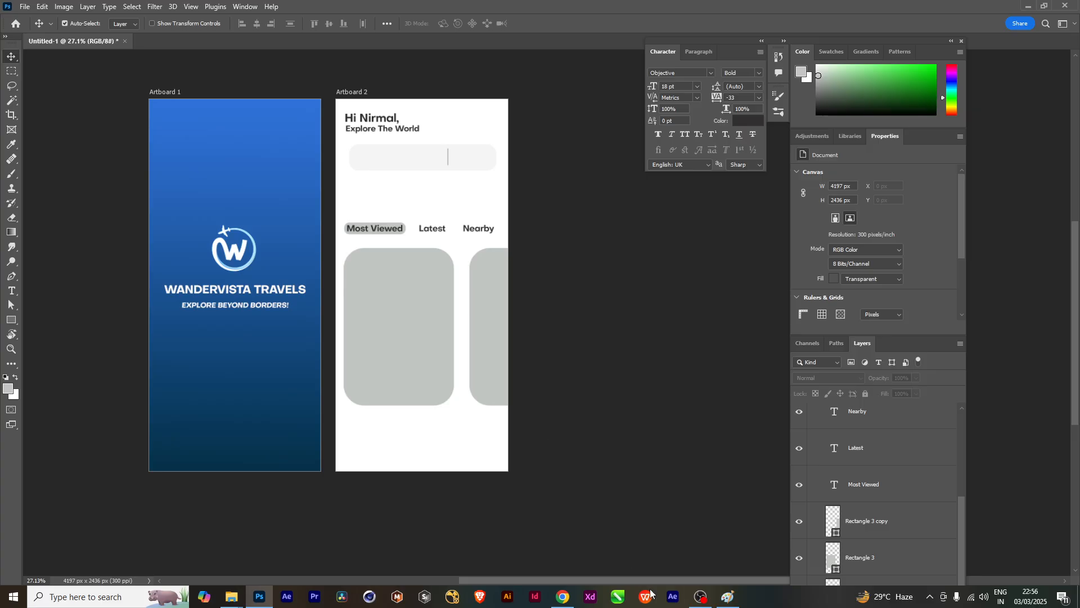
Open the Flaticon website in a new Chrome tab through a search for "flaticon" and go to its icon search
click(564, 597)
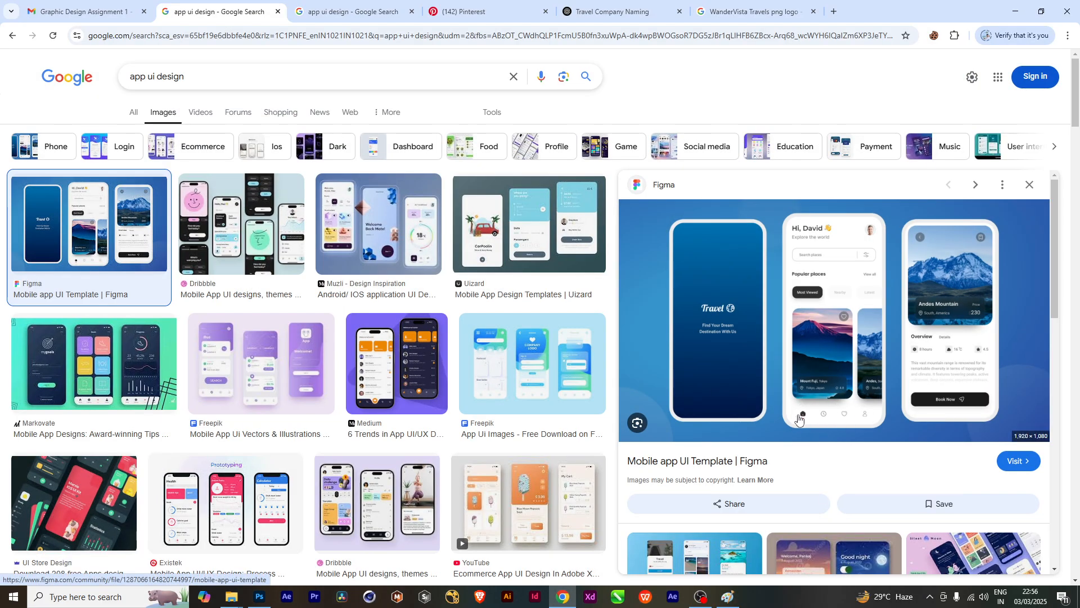
click(834, 11)
click(393, 235)
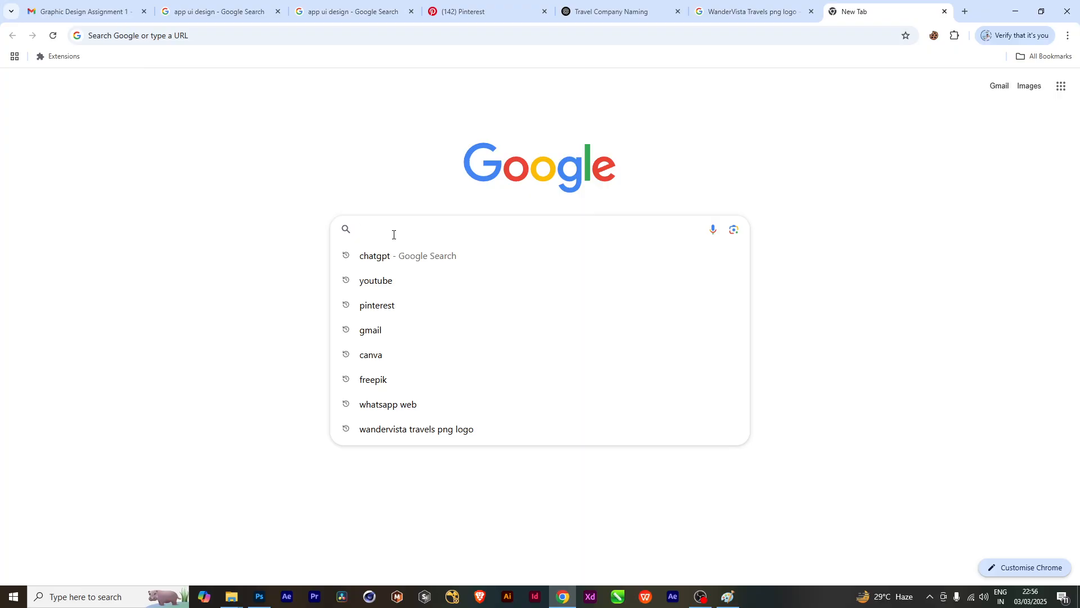
text(flaticon)
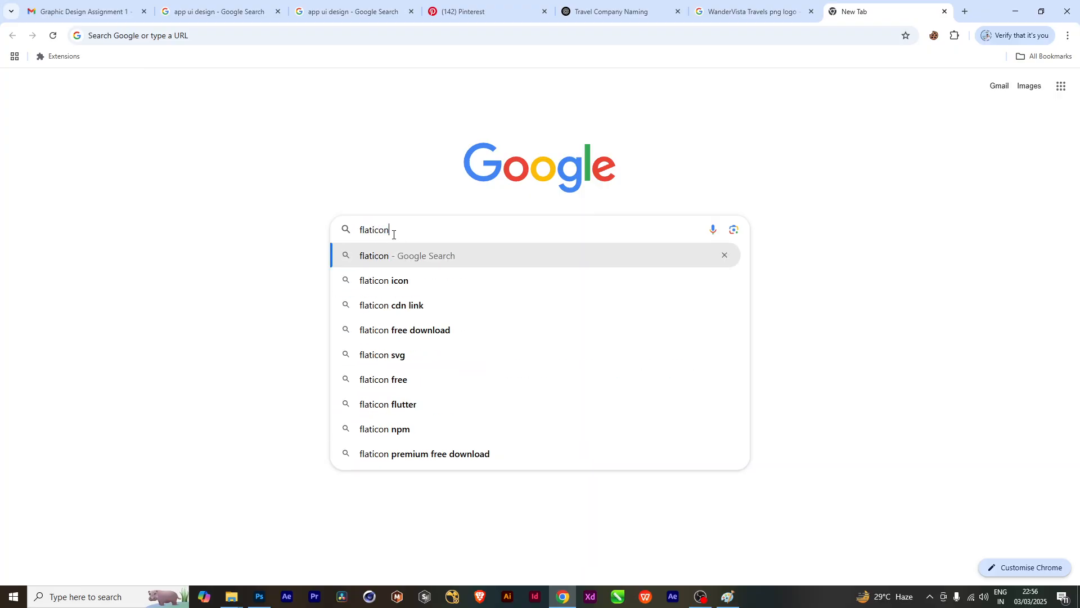
key(Return)
click(149, 174)
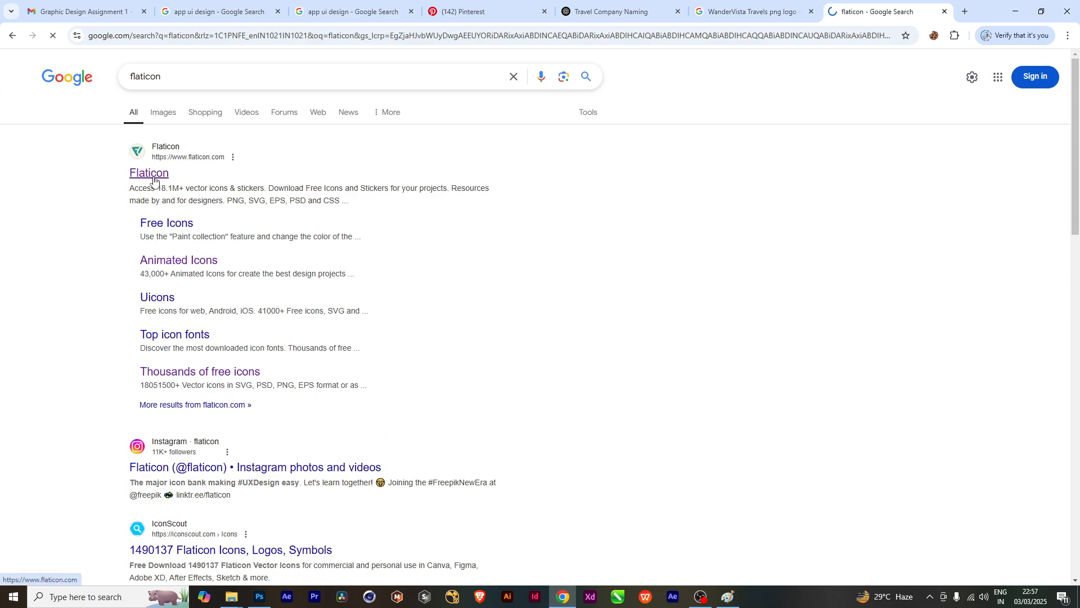
click(165, 101)
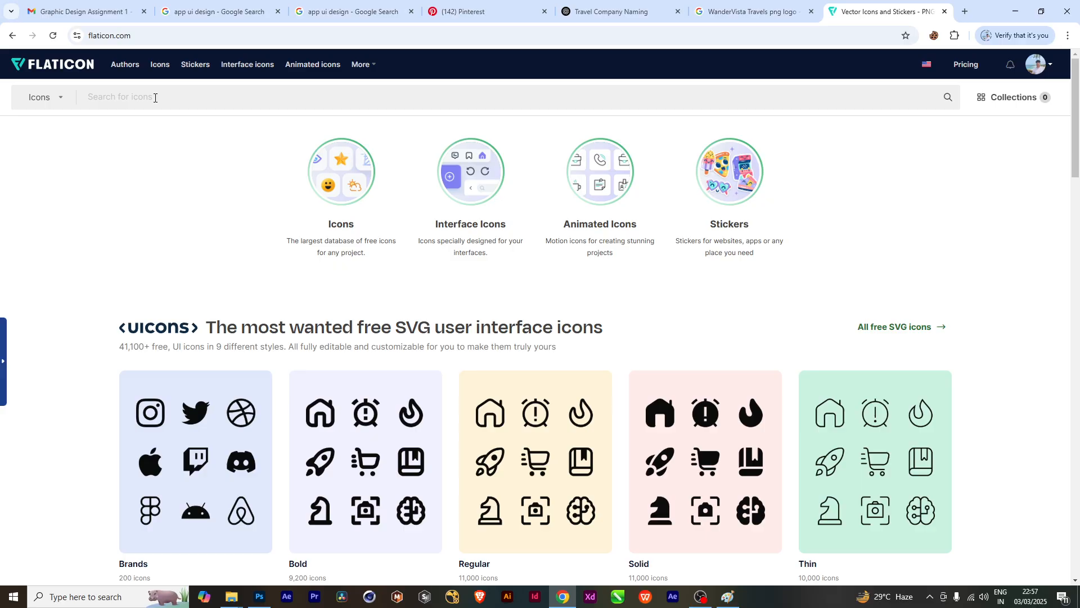
Search Flaticon for "home" and download the solid black rounded home icon as a PNG
text(home)
key(Return)
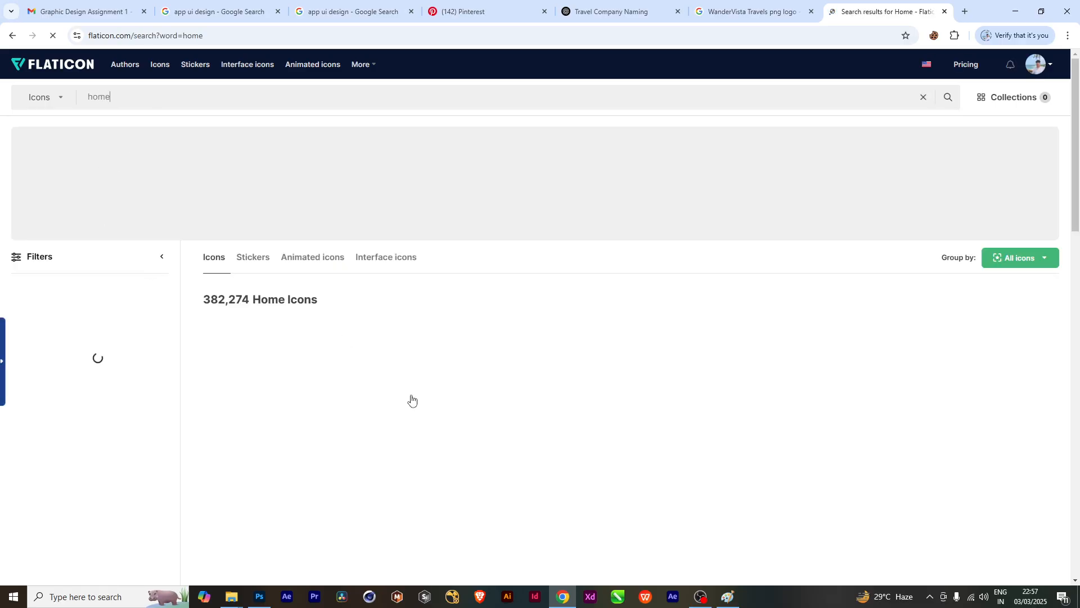
click(398, 397)
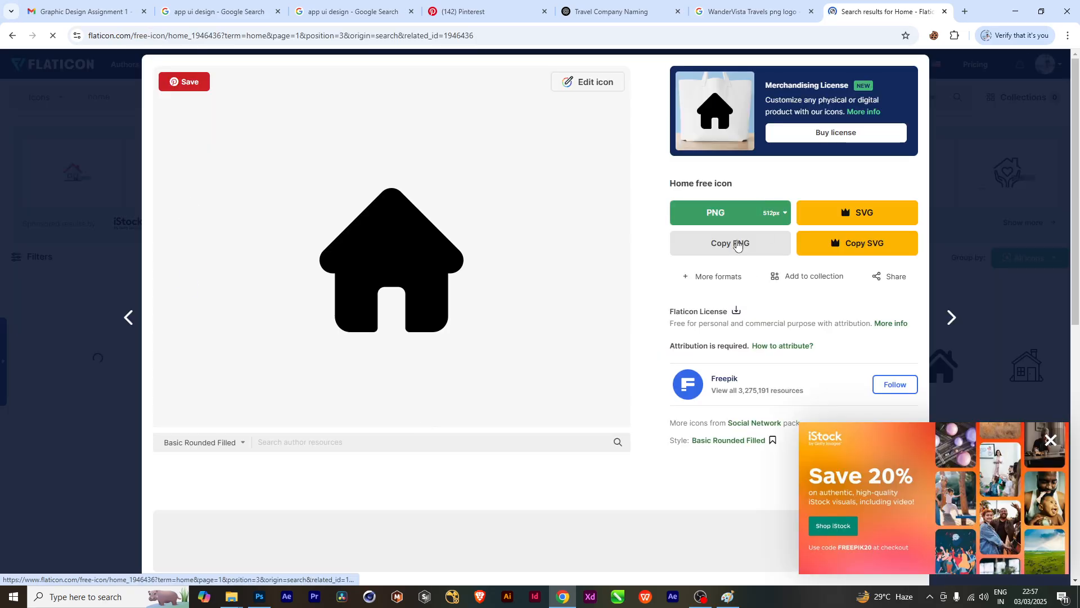
click(720, 215)
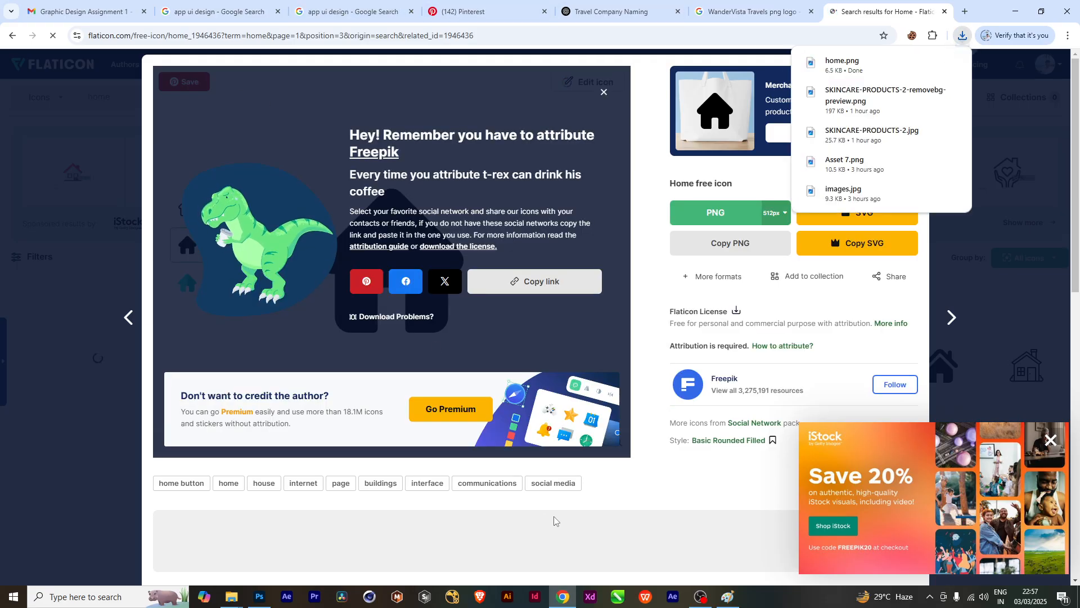
Check the reference app's bottom navigation icons, and download the solid black user icon from a Flaticon search for "profile"
mouse_move(557, 599)
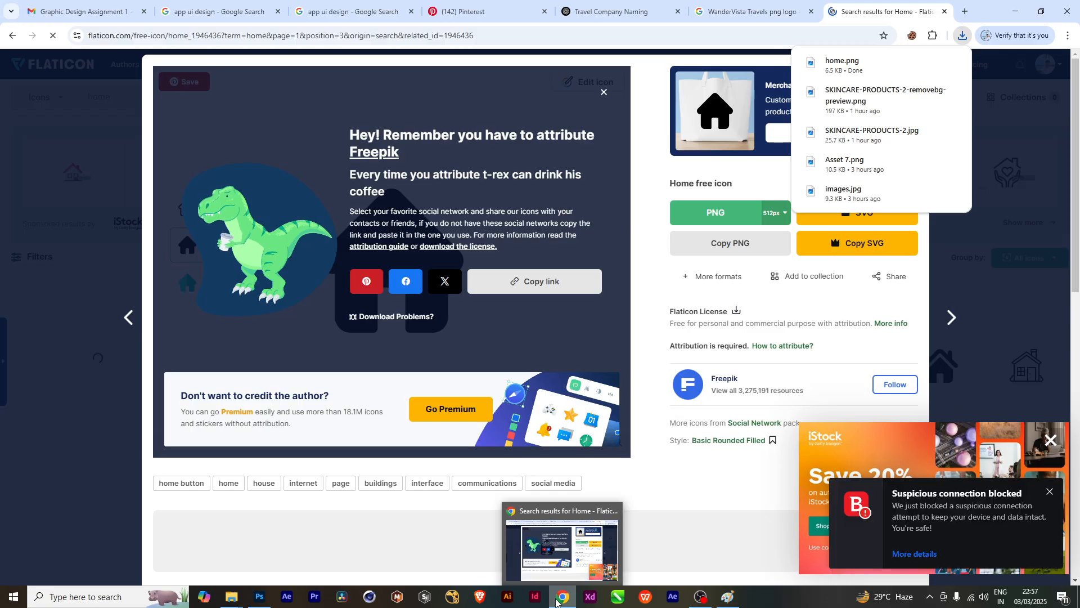
click(748, 11)
click(219, 11)
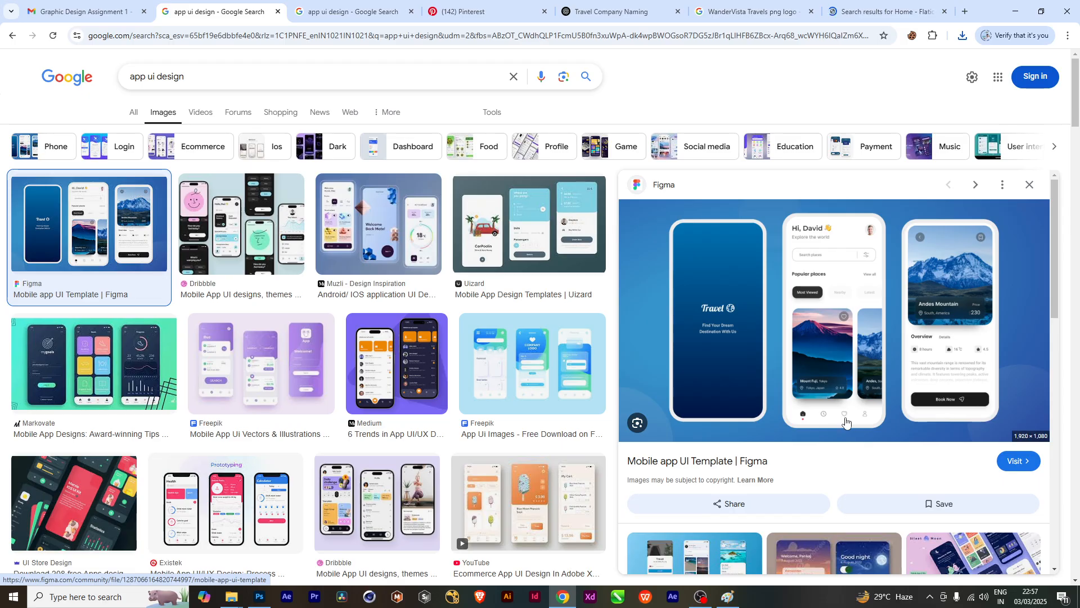
click(883, 11)
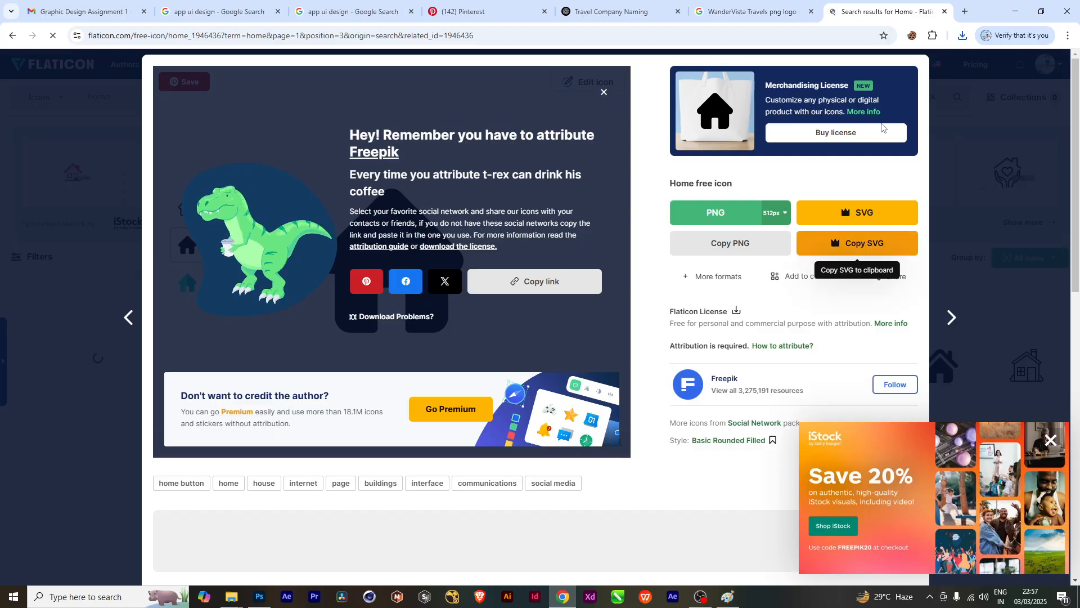
click(605, 92)
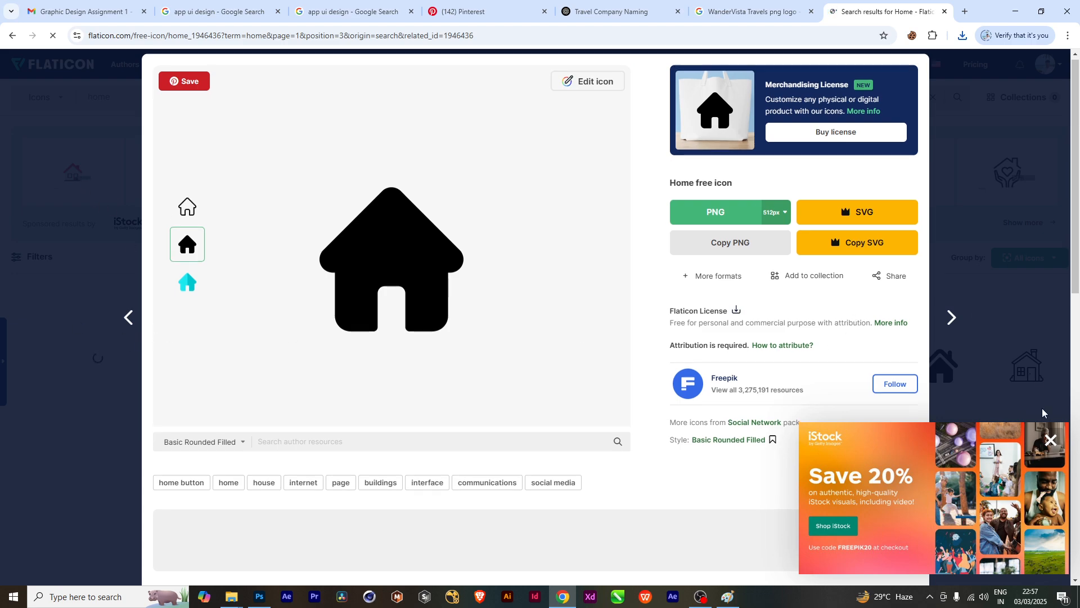
scroll(1037, 379, down, 1)
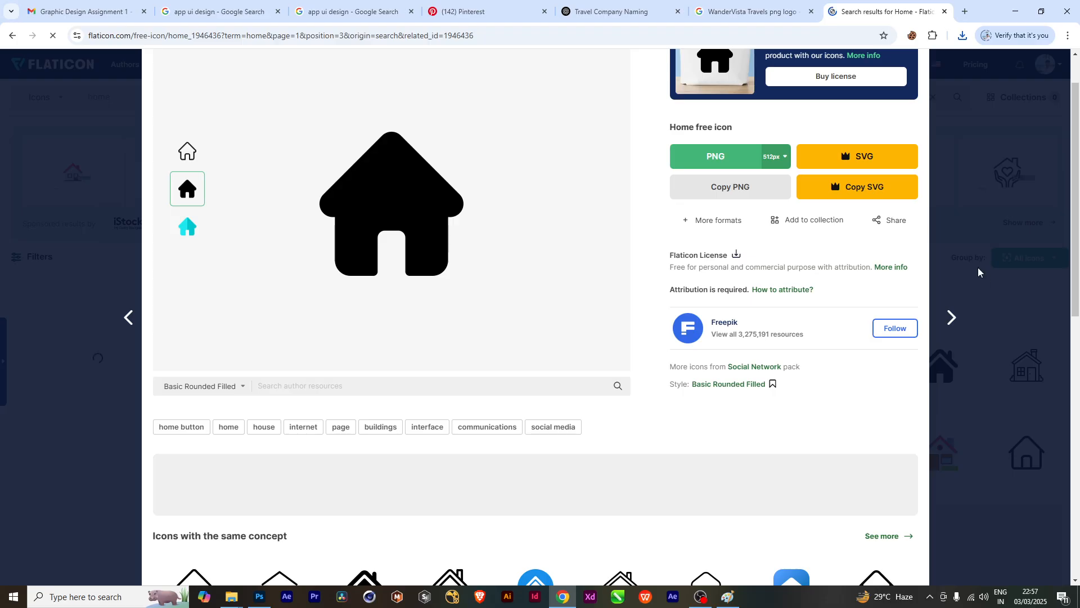
scroll(978, 267, up, 1)
key(Escape)
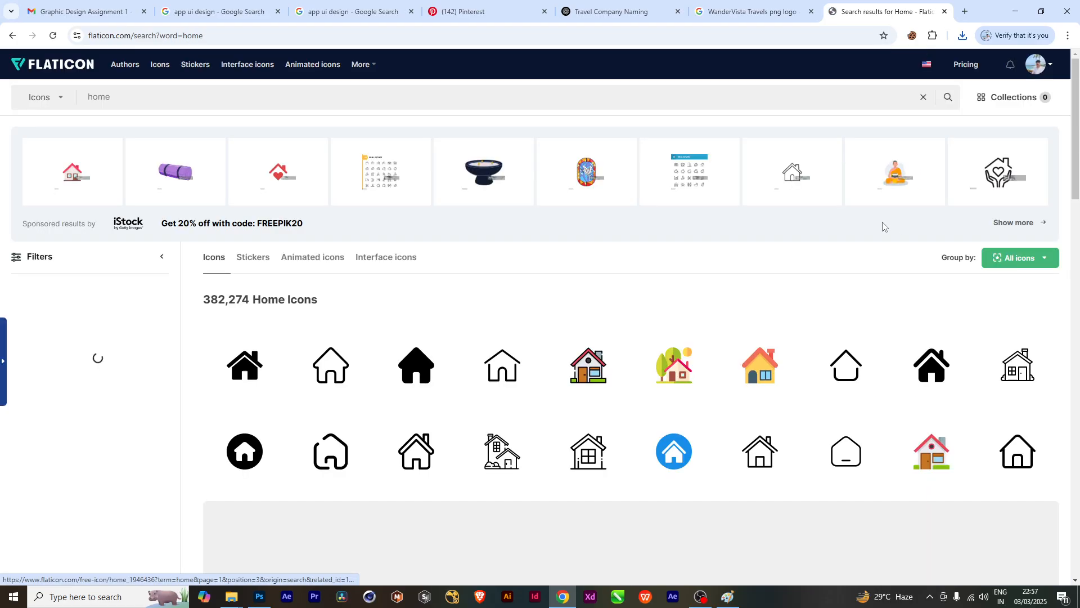
drag(118, 100, 85, 106)
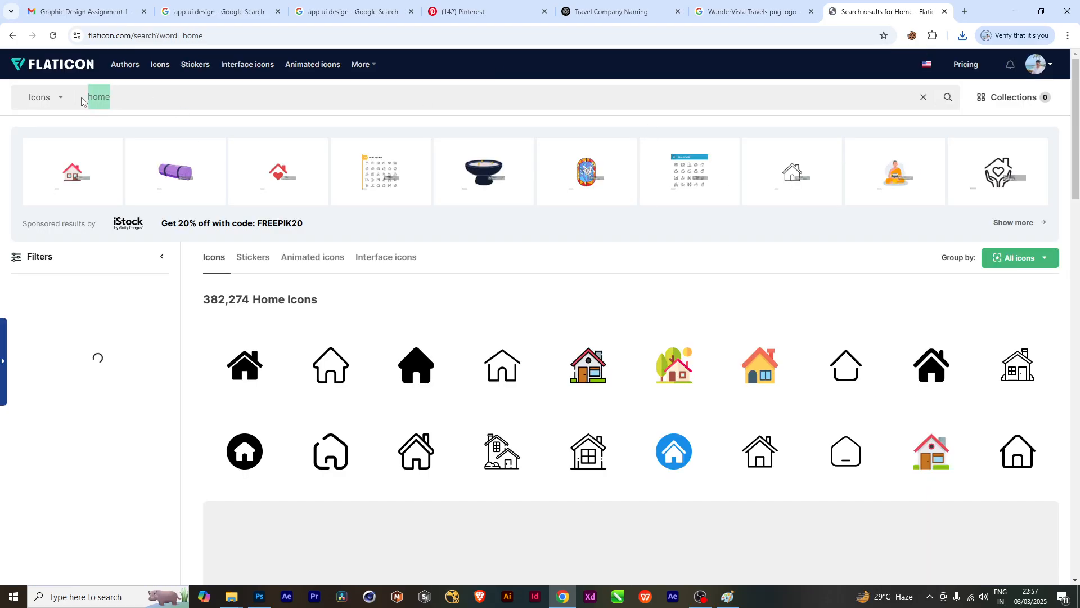
key(BackSpace)
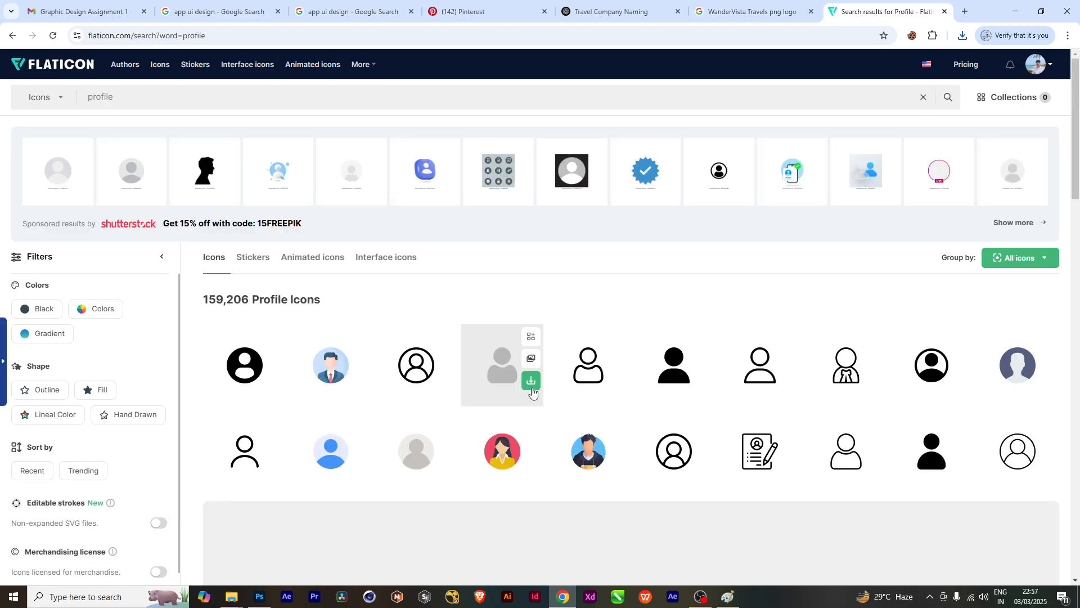
click(505, 371)
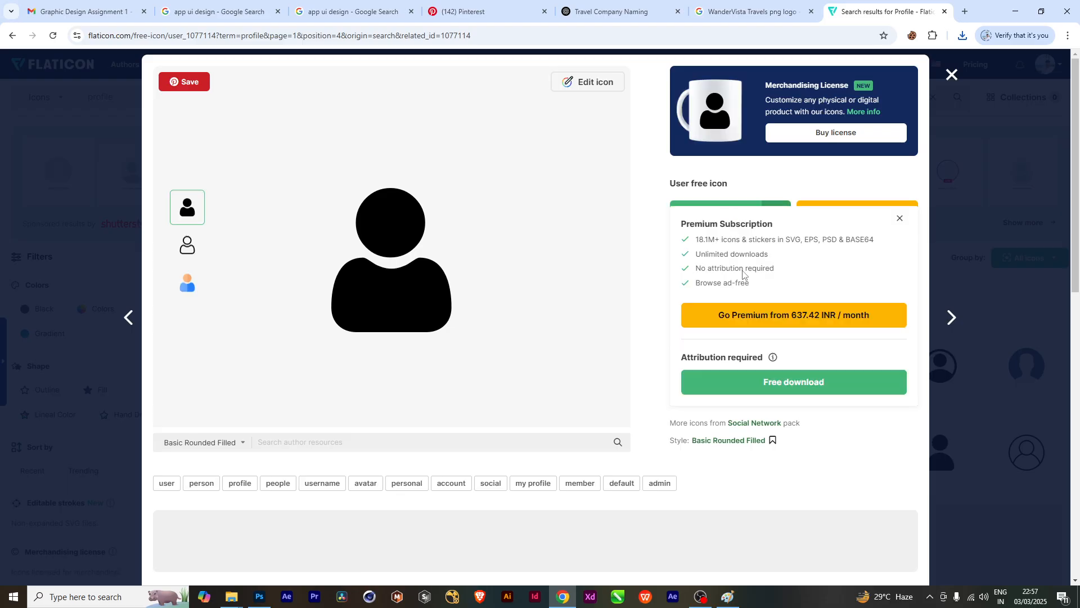
click(762, 397)
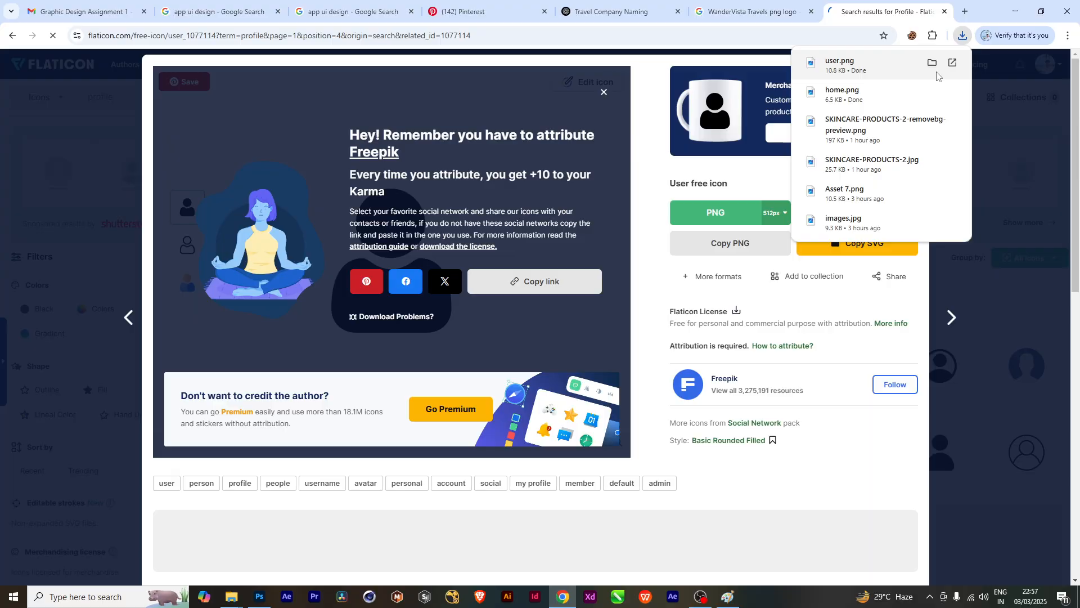
Place the downloaded home.png and user.png on Artboard 2 in Photoshop, scaled down to small icons of about 8% between the two cards
click(934, 67)
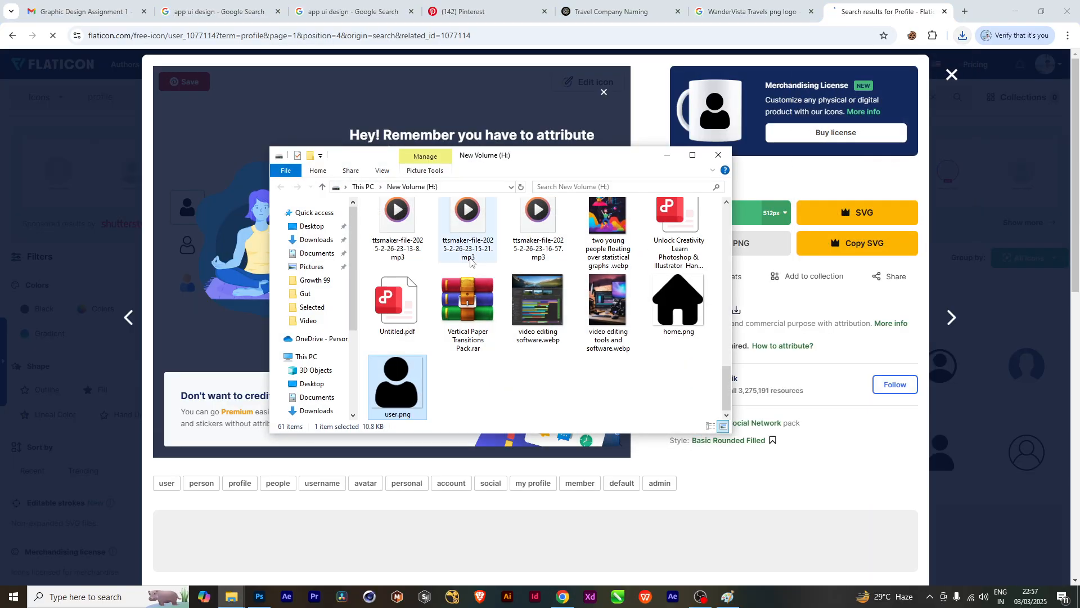
ctrl+click(675, 338)
drag(676, 338, 315, 472)
drag(631, 124, 479, 268)
scroll(481, 290, up, 2)
key(Return)
drag(519, 177, 474, 267)
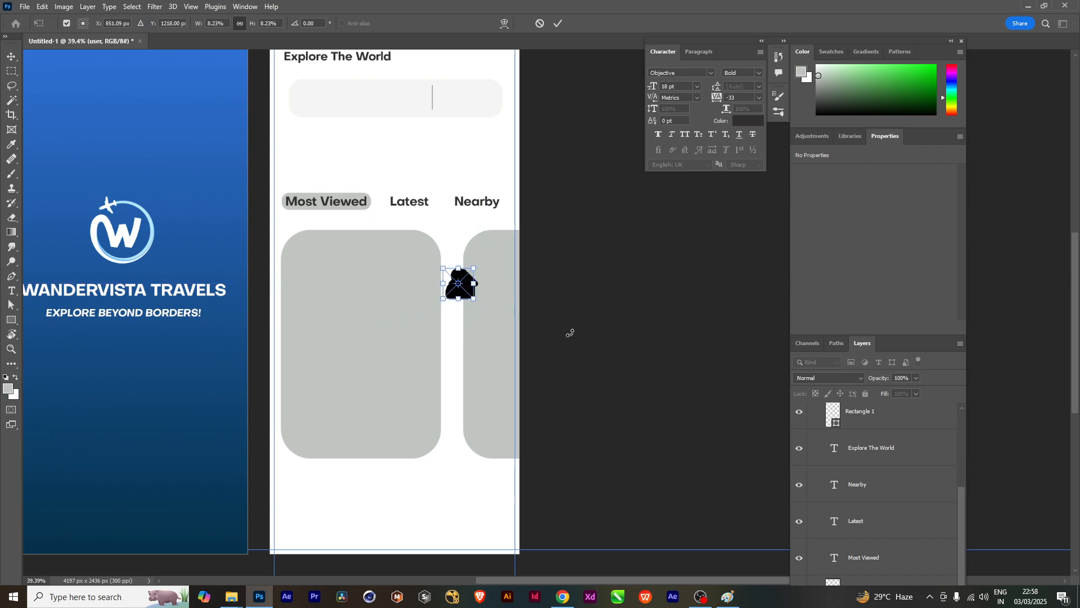
key(Return)
Duplicate the search bar rectangle to the bottom of Artboard 2 and reduce the copy's height to about 126 px
scroll(366, 374, down, 3)
click(370, 168)
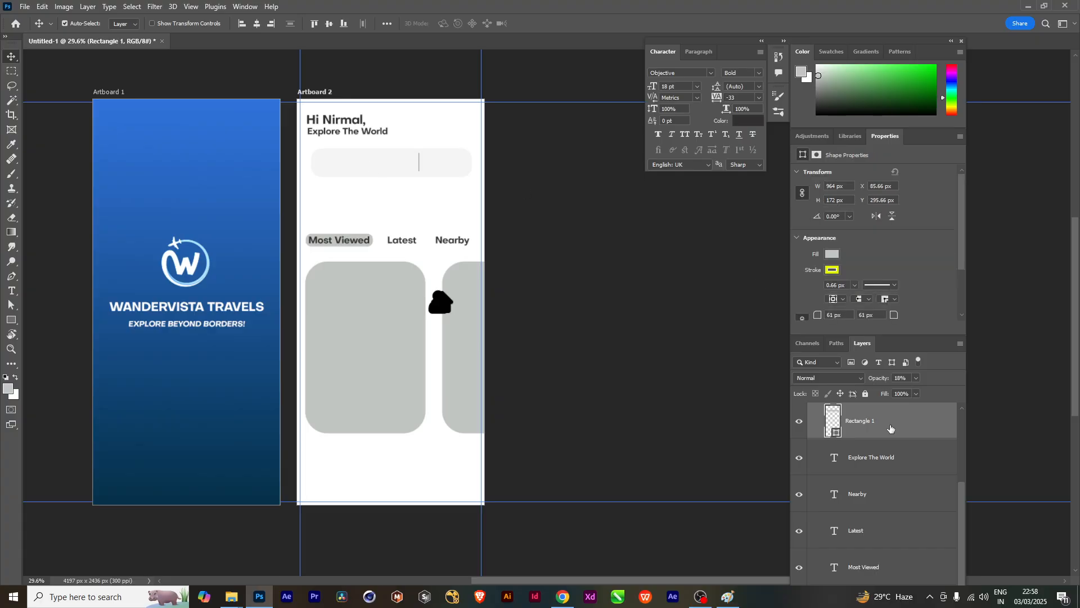
key(ctrl+j)
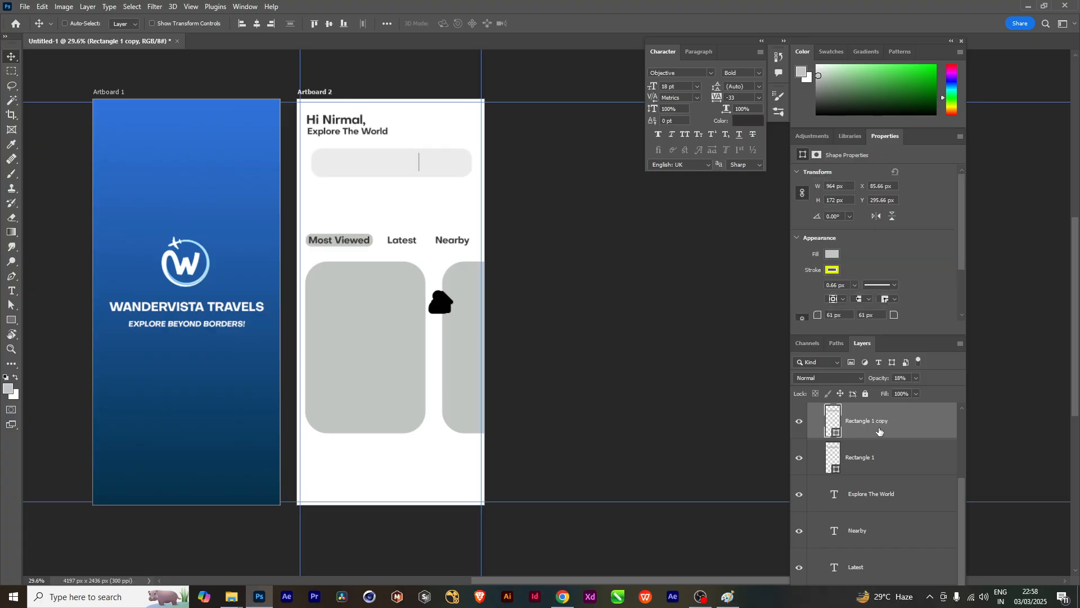
key(ctrl+t)
drag(368, 163, 393, 472)
key(ctrl+z)
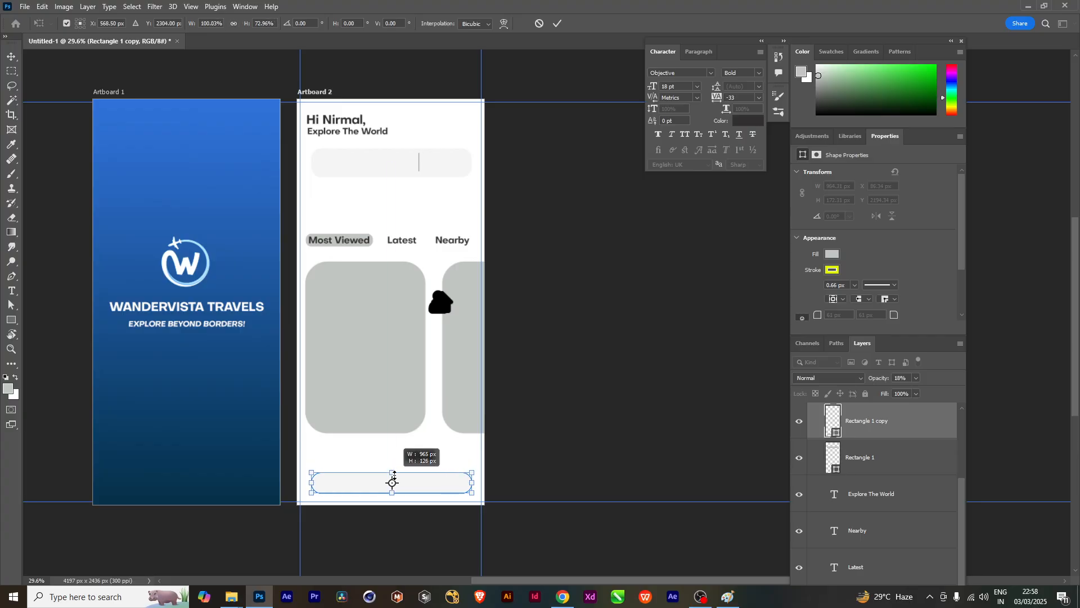
Apply the bottom bar's resize at about 126 px high, then place the user icon at its right end and scale it down
key(Return)
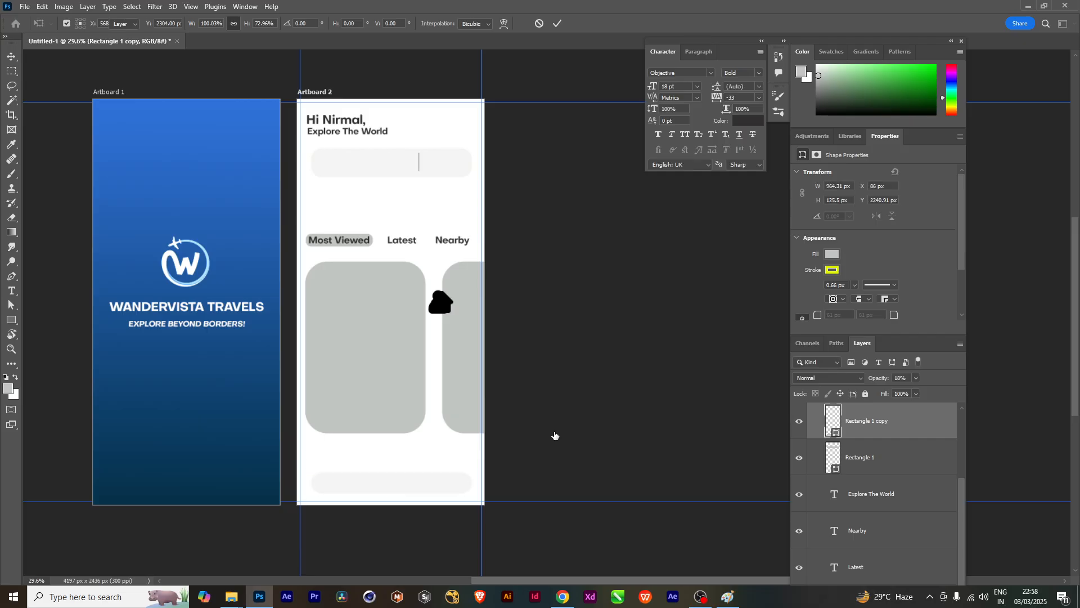
drag(444, 277, 464, 460)
scroll(465, 462, up, 4)
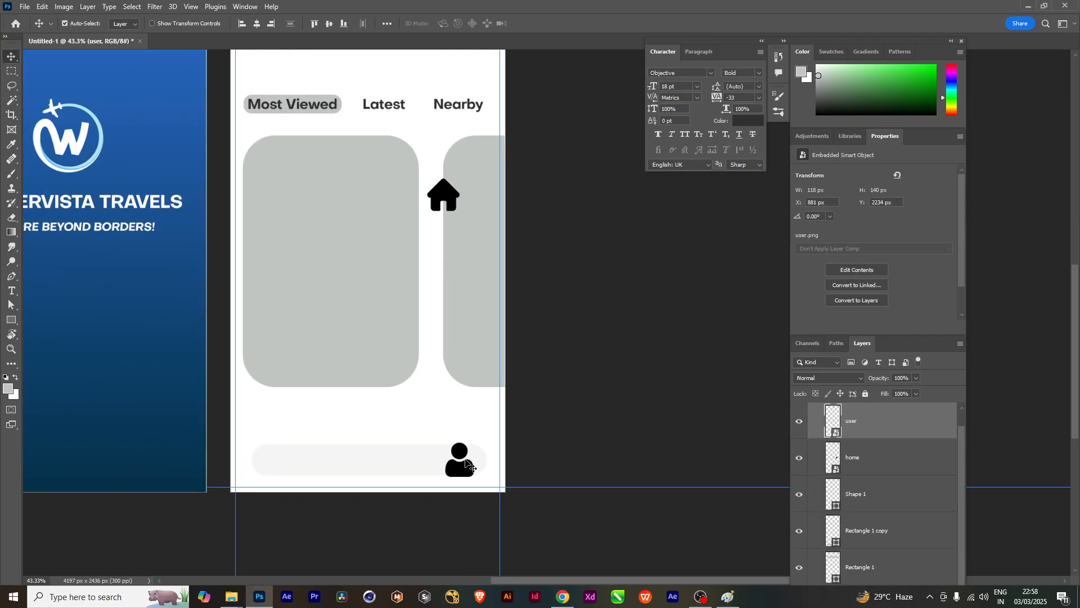
key(ctrl+t)
scroll(466, 462, up, 1)
drag(482, 436, 478, 439)
key(Return)
Move the home icon onto the left end of the bottom bar and scale it down to about 94 px square
scroll(574, 425, down, 3)
drag(459, 97, 309, 453)
key(ctrl+t)
scroll(318, 452, up, 4)
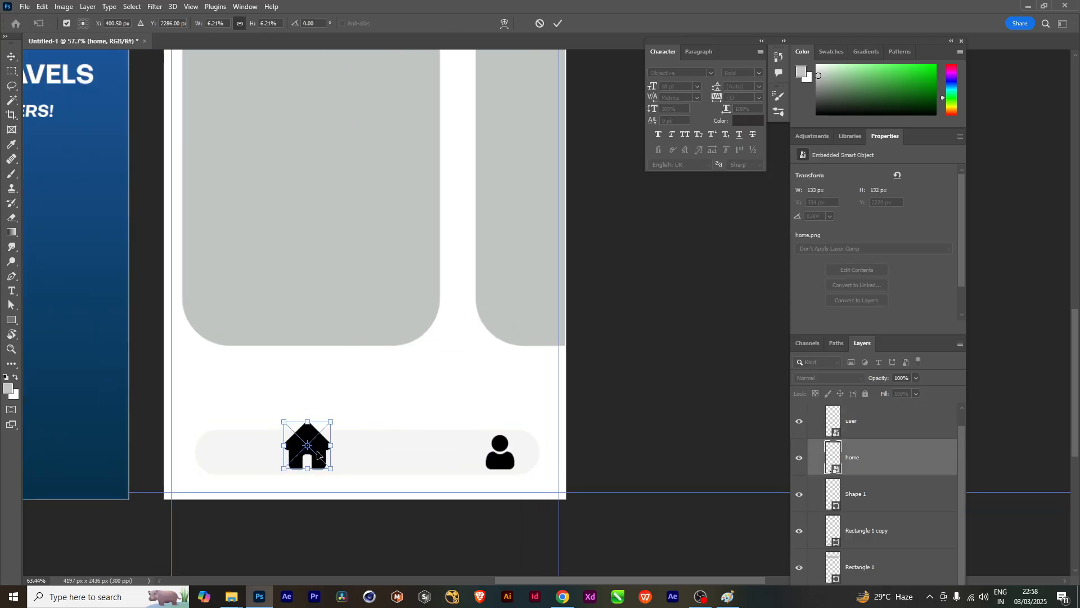
drag(341, 417, 219, 428)
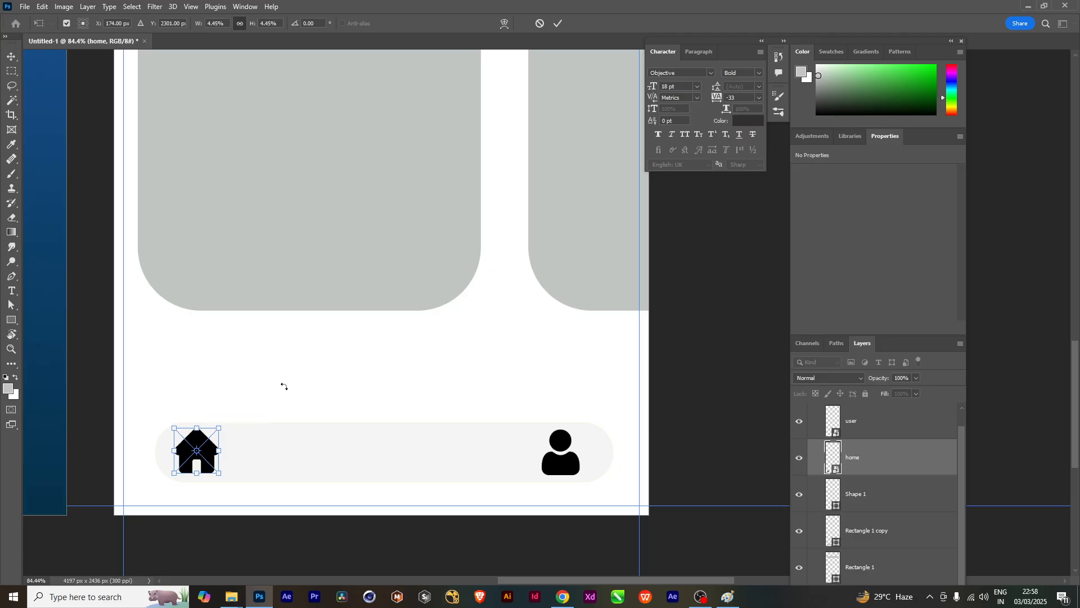
key(Return)
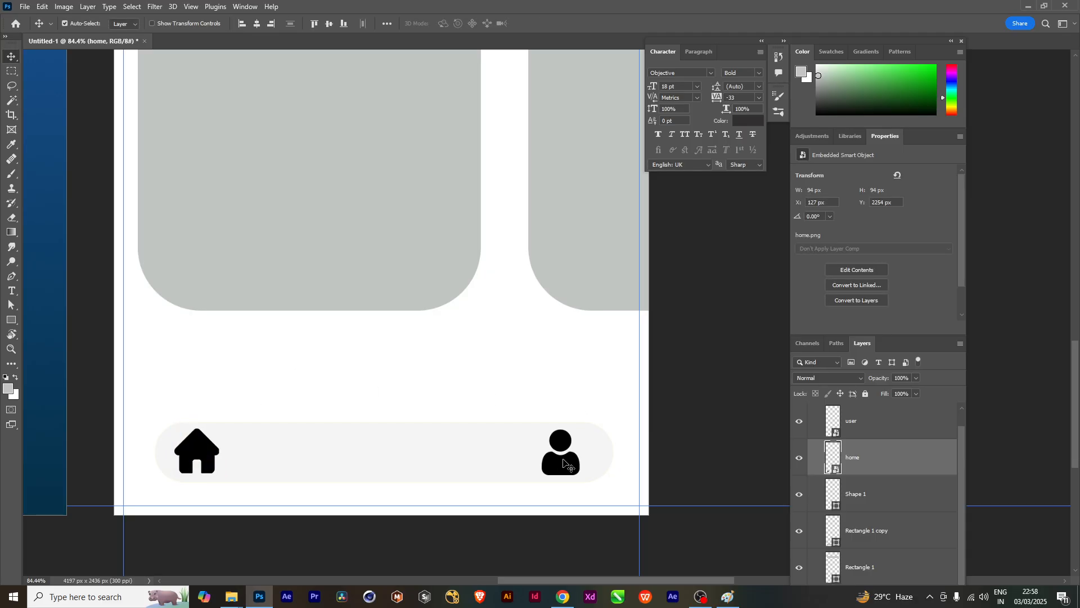
drag(208, 447, 215, 446)
scroll(605, 470, down, 8)
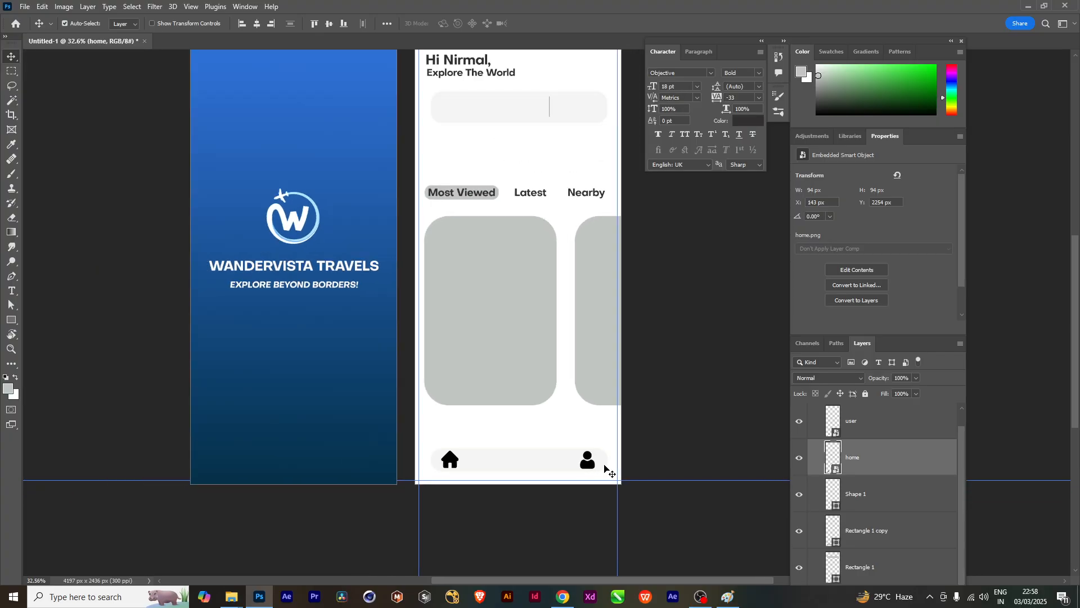
Duplicate the Most Viewed label above the category tabs and change the copy's text to "Popular Places in 2025"
scroll(623, 360, down, 3)
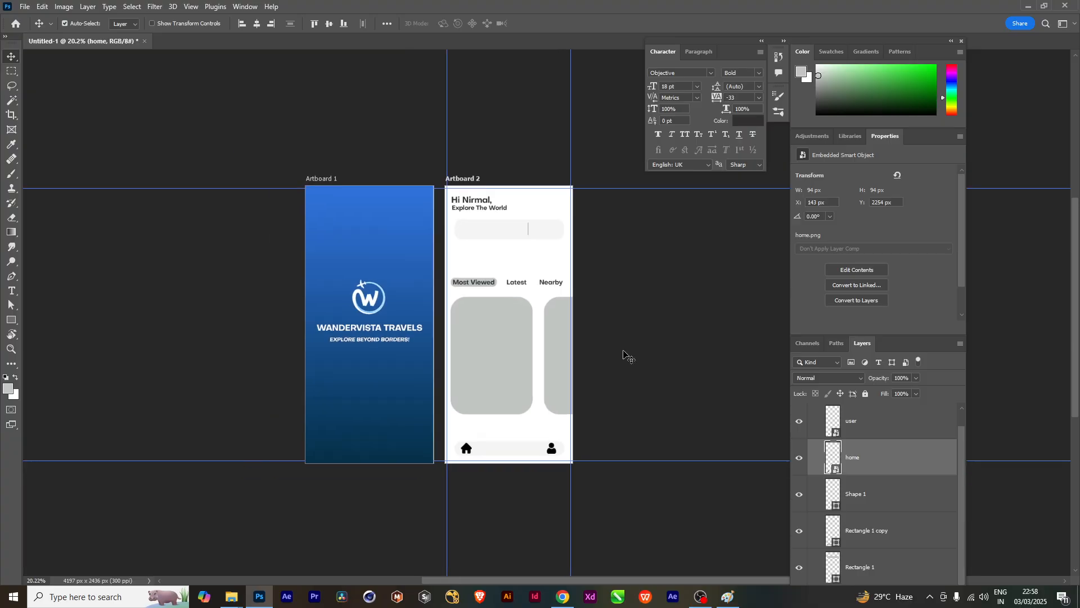
scroll(584, 379, up, 4)
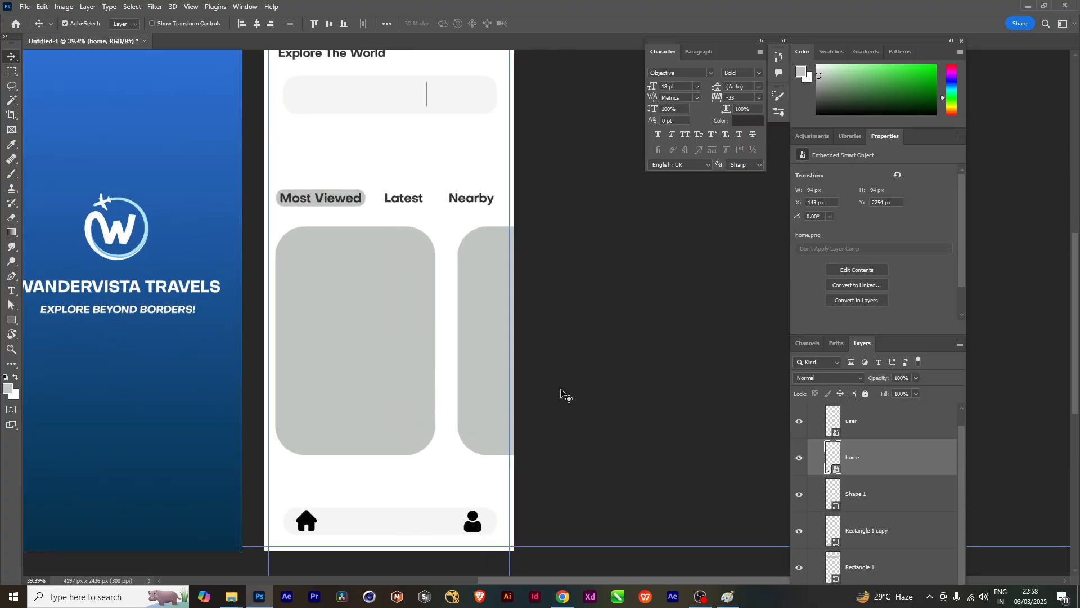
drag(343, 163, 369, 325)
scroll(415, 334, up, 1)
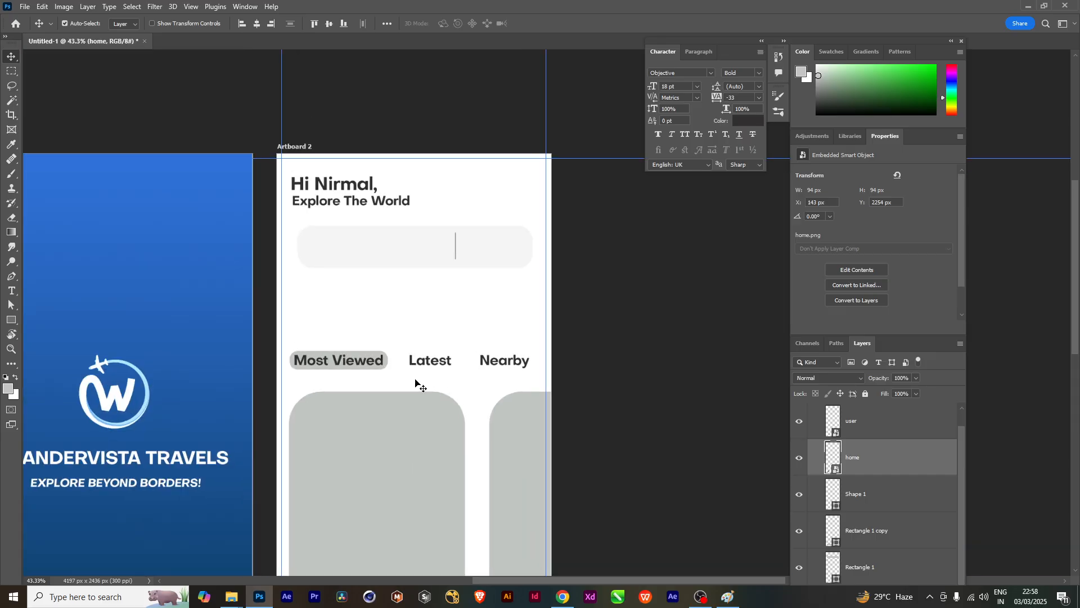
scroll(423, 365, up, 1)
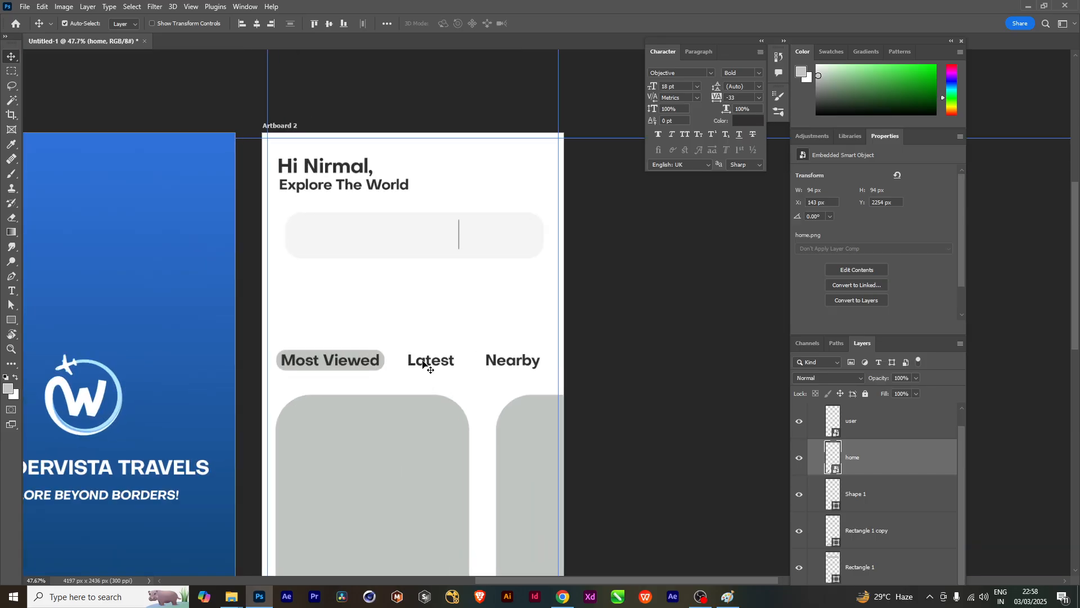
drag(336, 363, 335, 288)
double_click(335, 286)
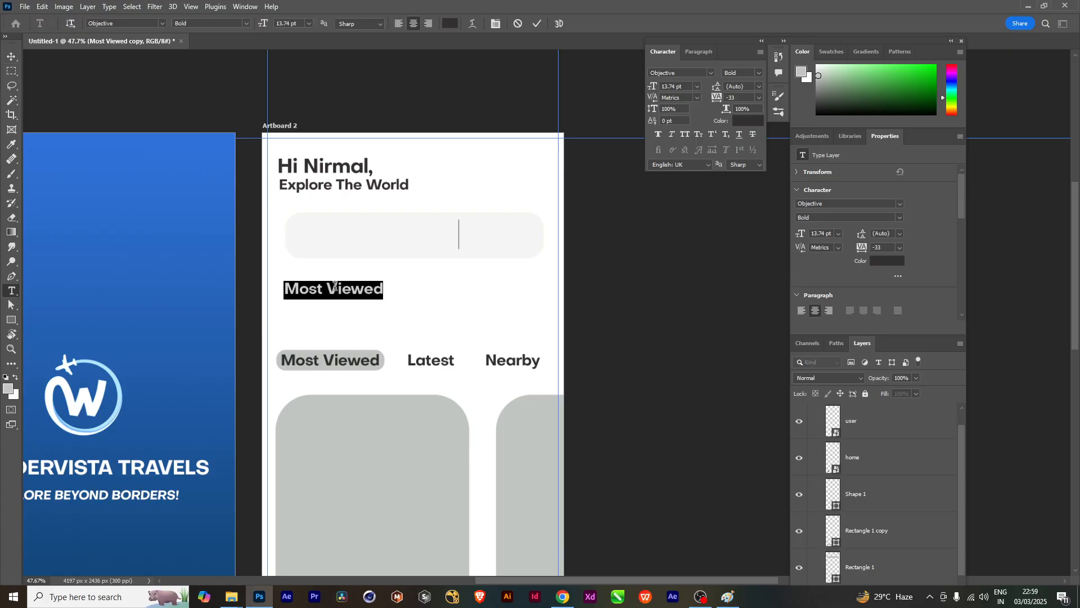
text(Popi)
key(BackSpace)
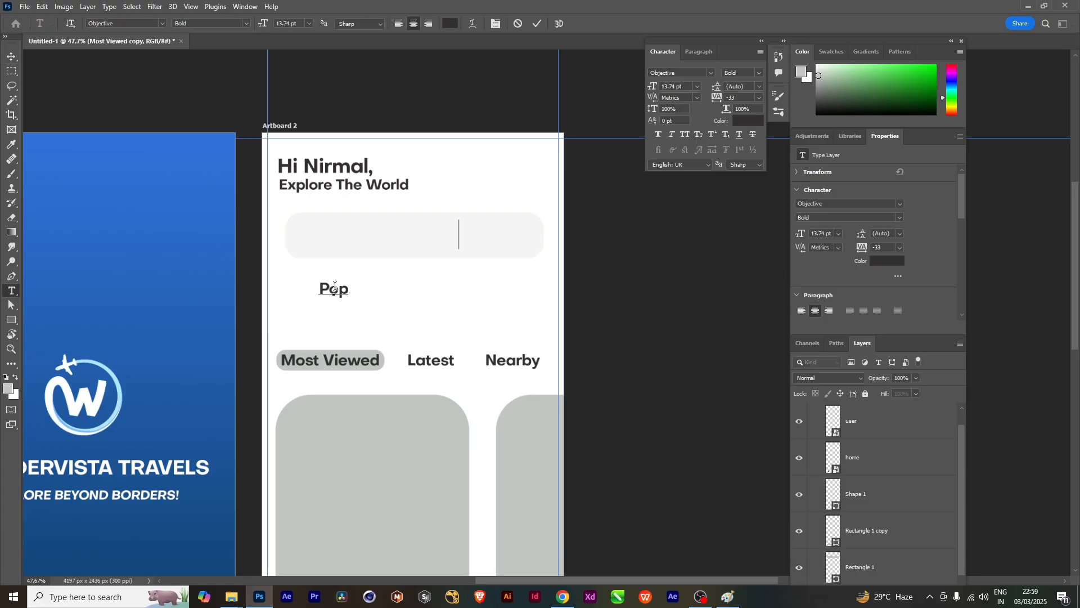
text(ular Places)
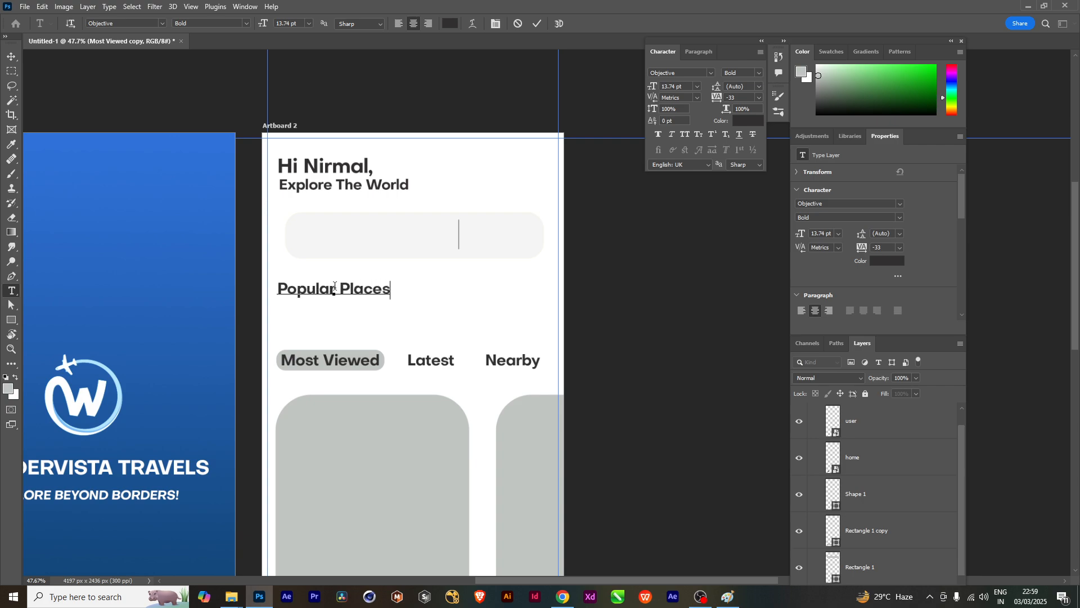
text( in 2025)
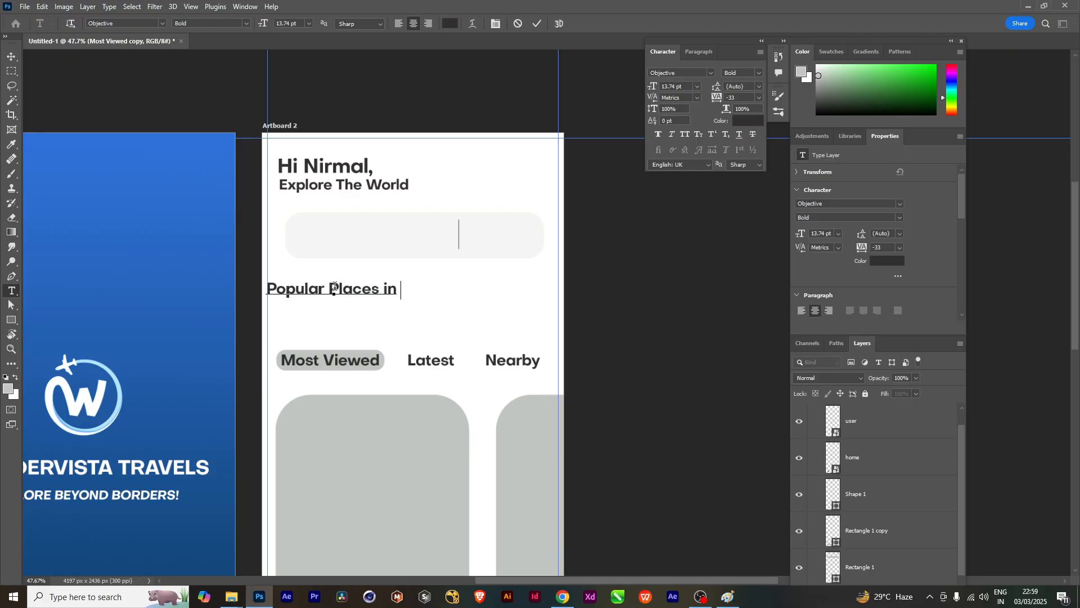
click(11, 56)
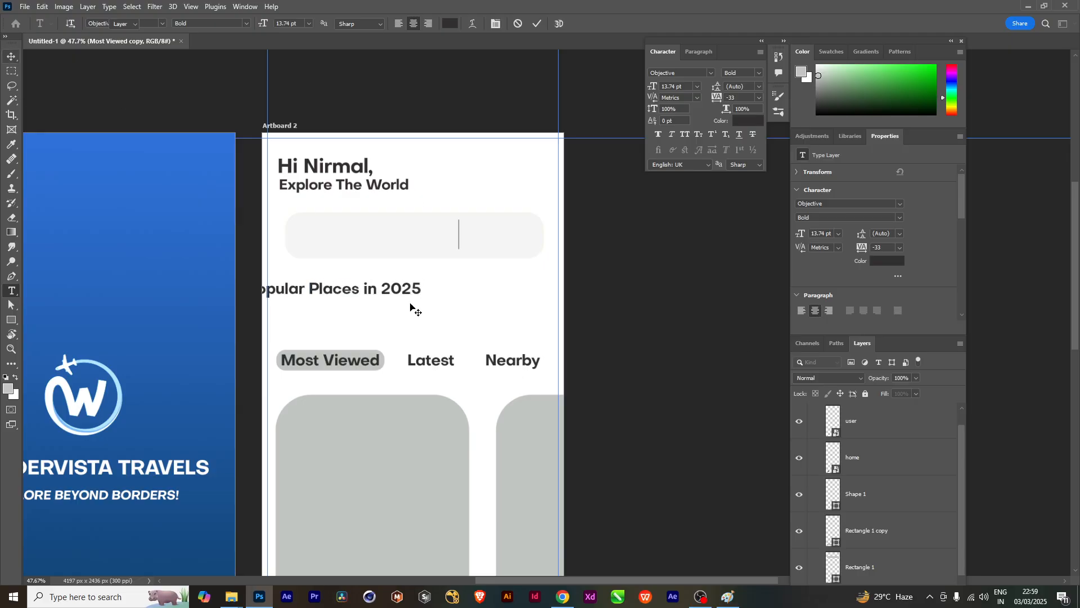
Move the "Popular Places in 2025" heading right so it lines up with the search bar's left edge, and deselect it
drag(392, 291, 431, 291)
click(680, 320)
scroll(458, 340, down, 2)
scroll(481, 341, up, 1)
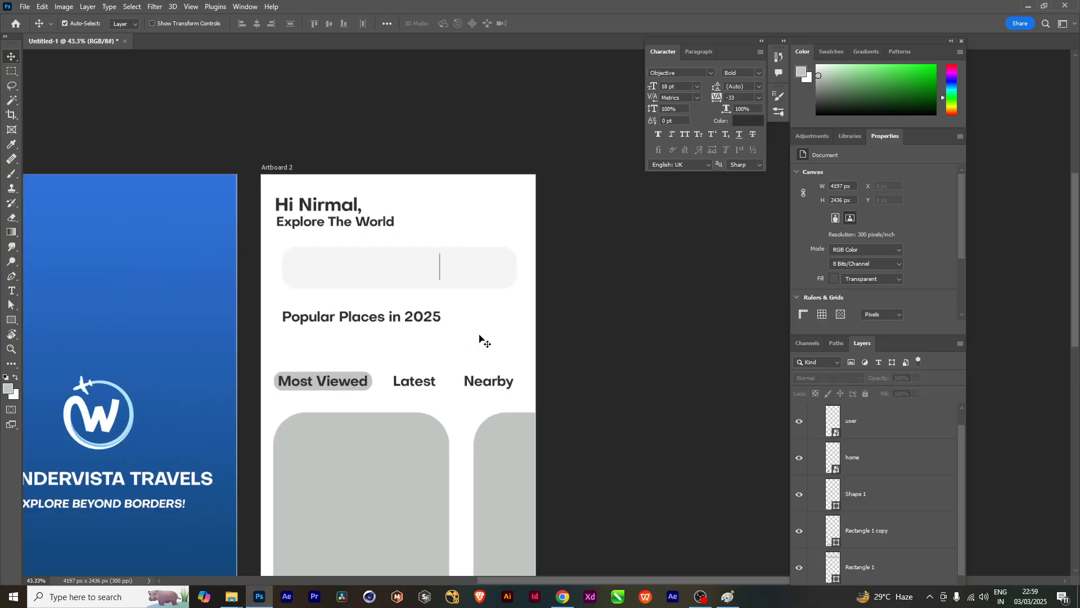
Collapse the Artboard 2 layer group and show the hidden Artboard 3 beside Artboard 2
scroll(529, 394, down, 2)
drag(519, 434, 471, 284)
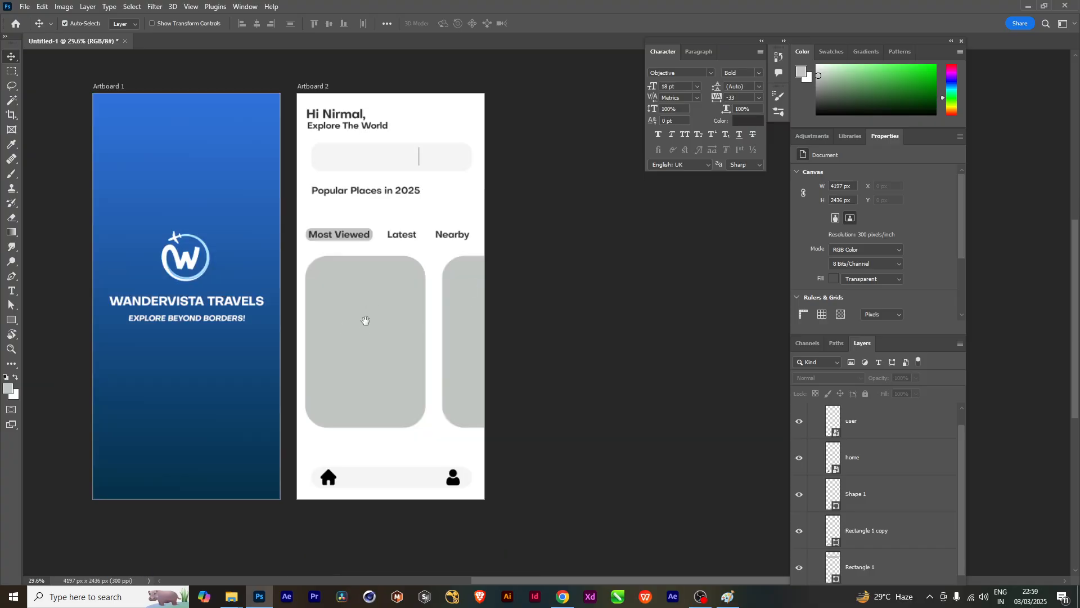
scroll(364, 339, down, 1)
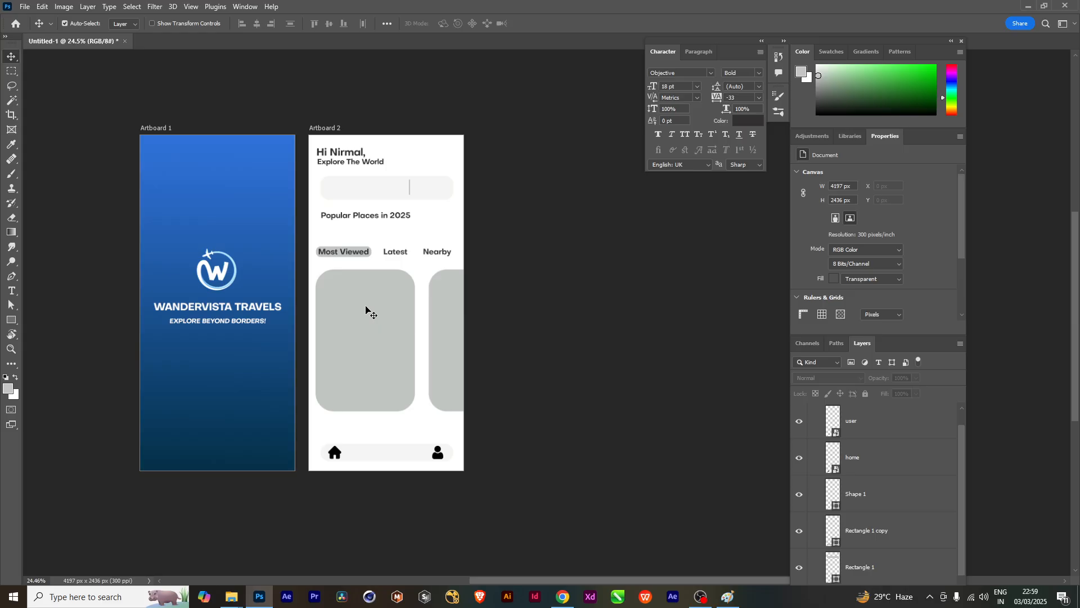
drag(558, 301, 474, 304)
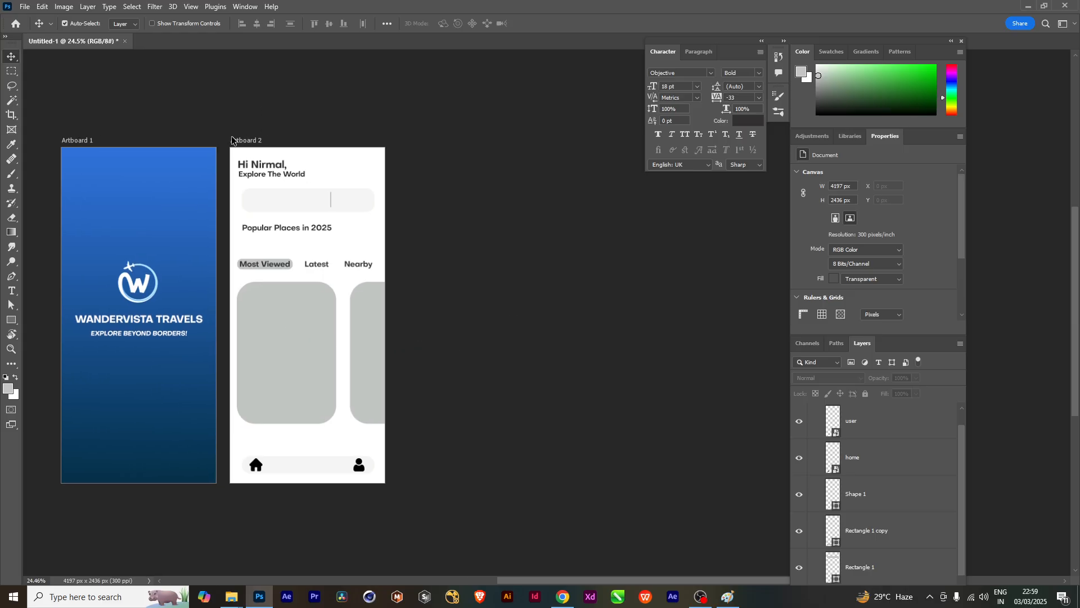
scroll(815, 422, up, 1)
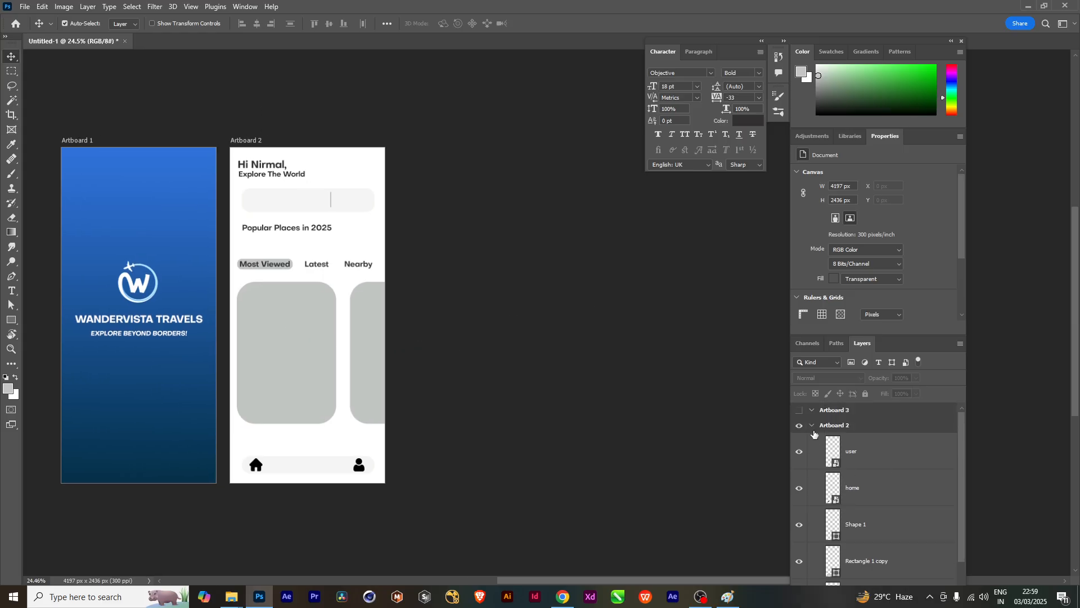
click(812, 426)
click(799, 410)
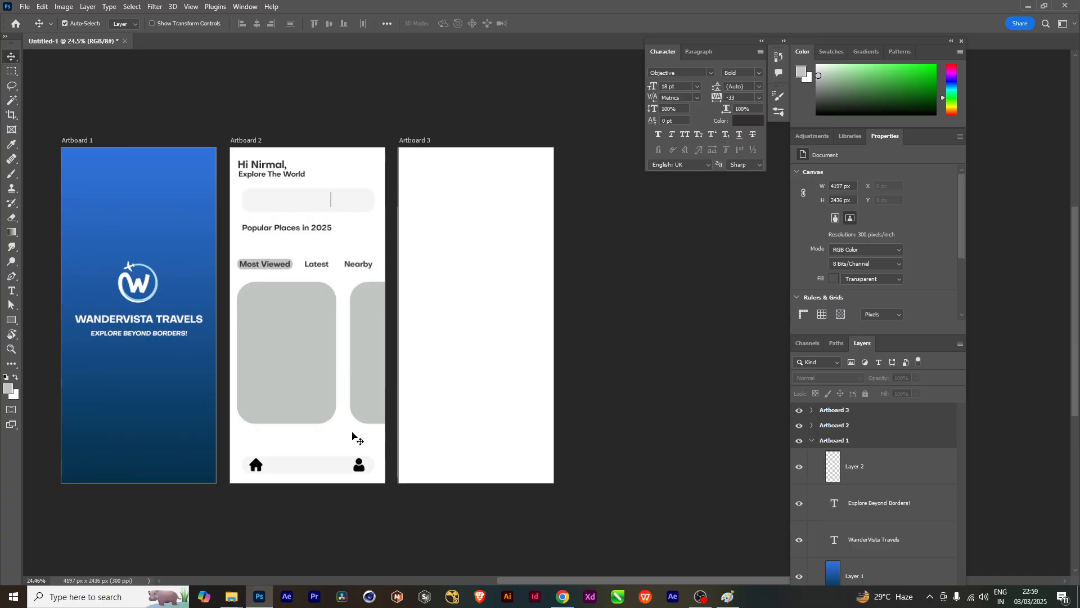
click(417, 141)
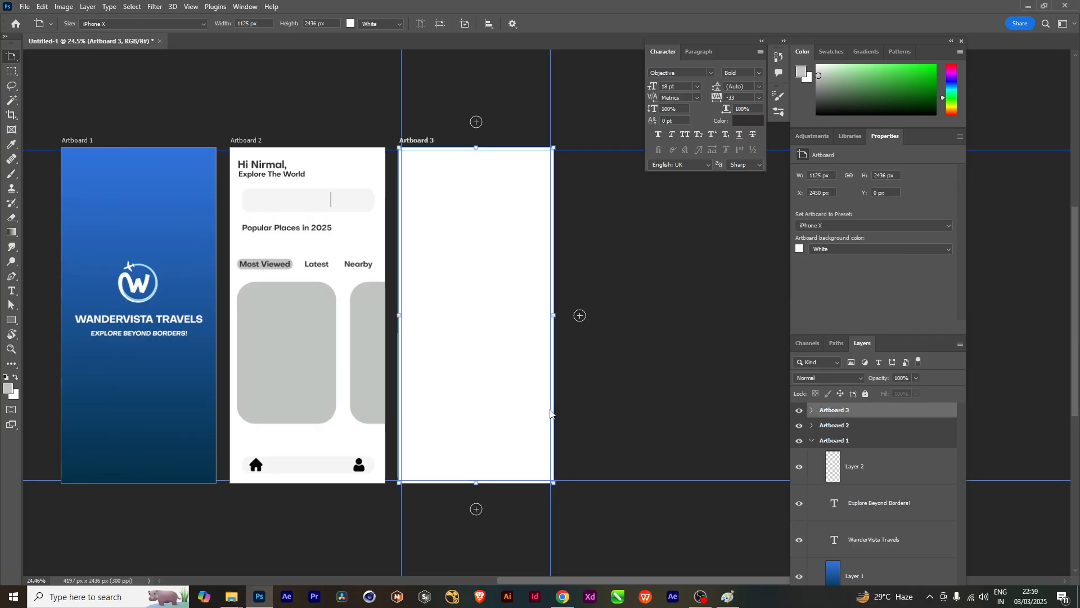
key(v)
Examine which Artboard 2 layers hold the bar shapes by toggling the visibility of Rectangle 1 copy and Rectangle 1
click(316, 355)
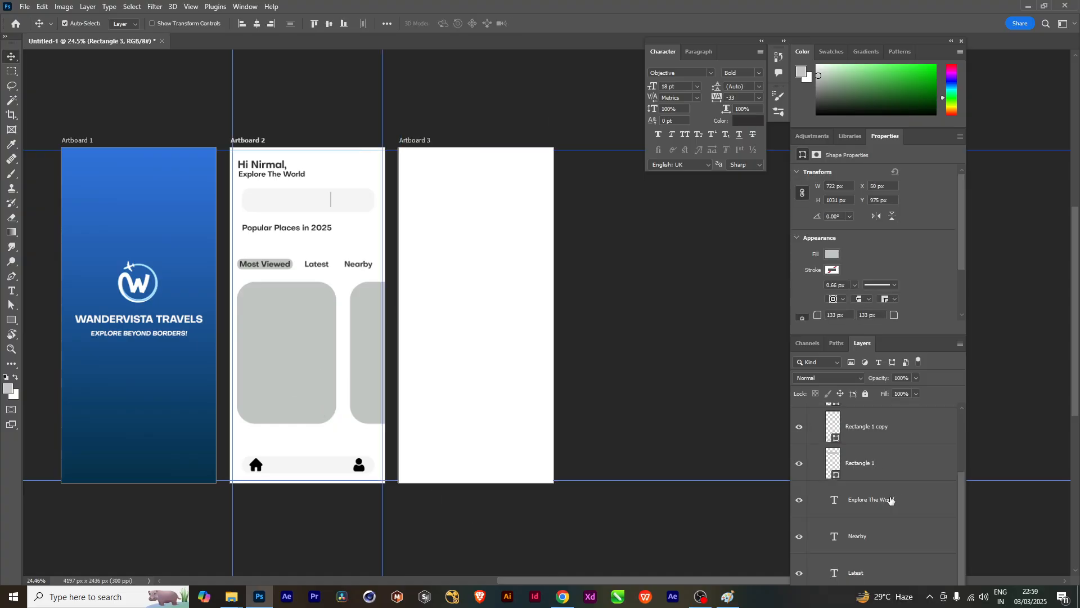
scroll(888, 526, up, 1)
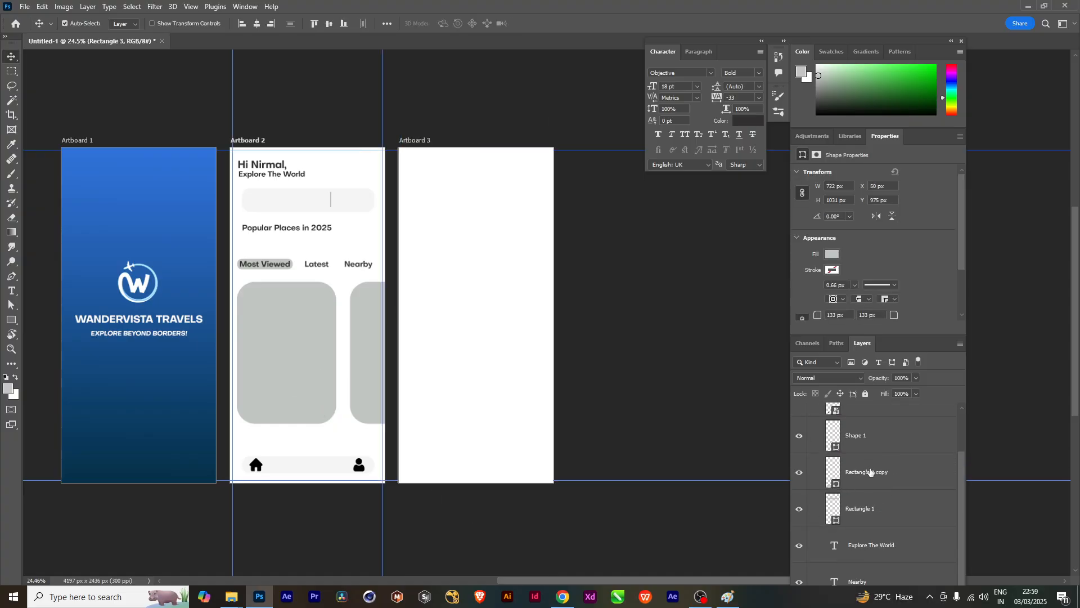
click(800, 474)
click(801, 475)
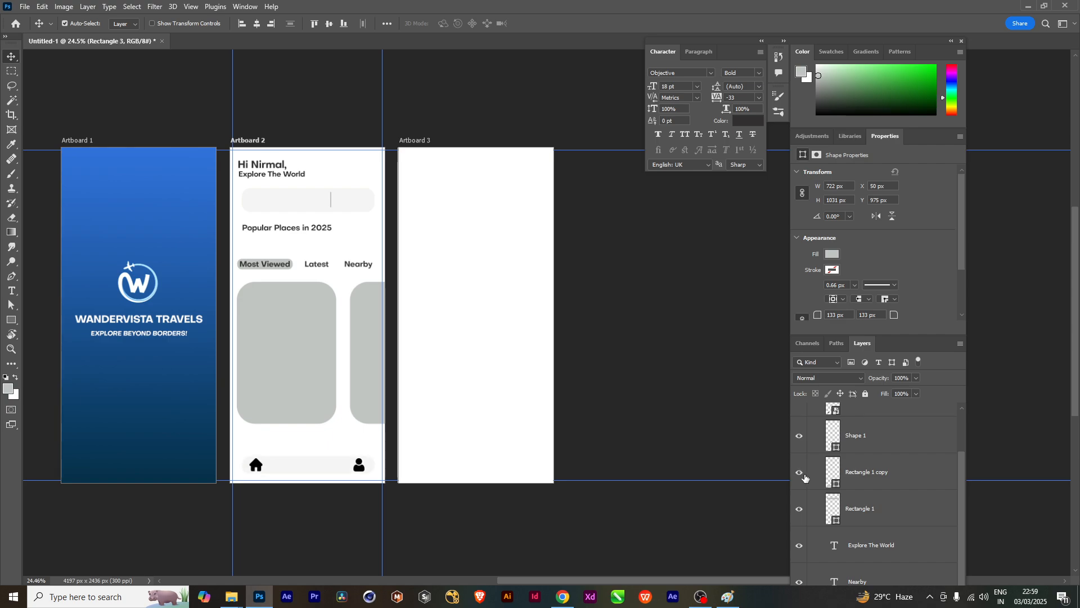
click(869, 446)
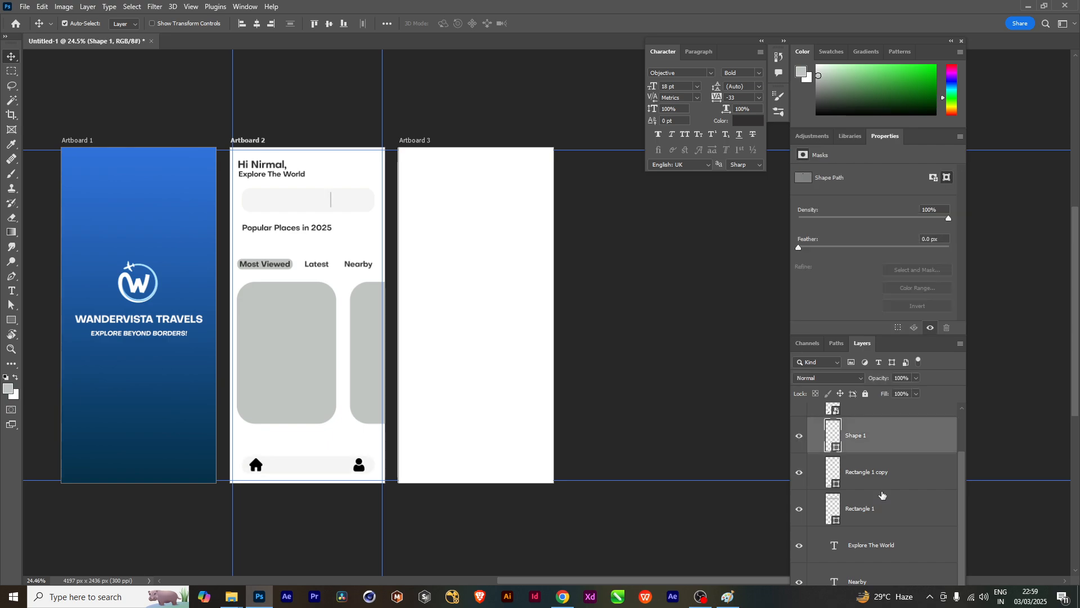
scroll(892, 495, up, 3)
scroll(891, 501, down, 3)
scroll(891, 500, down, 2)
click(874, 446)
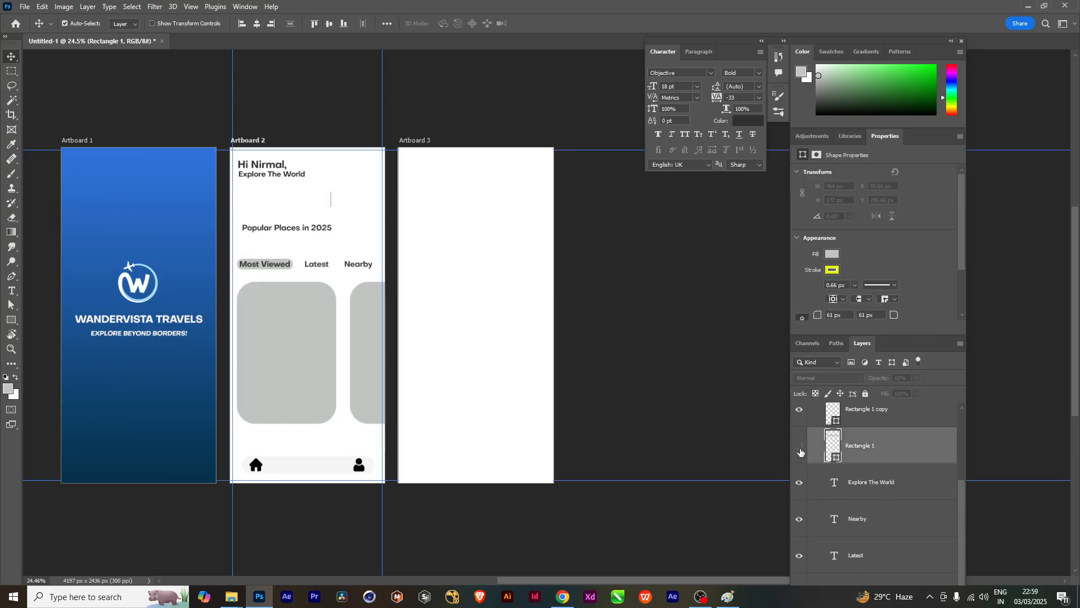
Copy the large rounded card, Rectangle 3, from Artboard 2 and paste it into Artboard 3
click(263, 139)
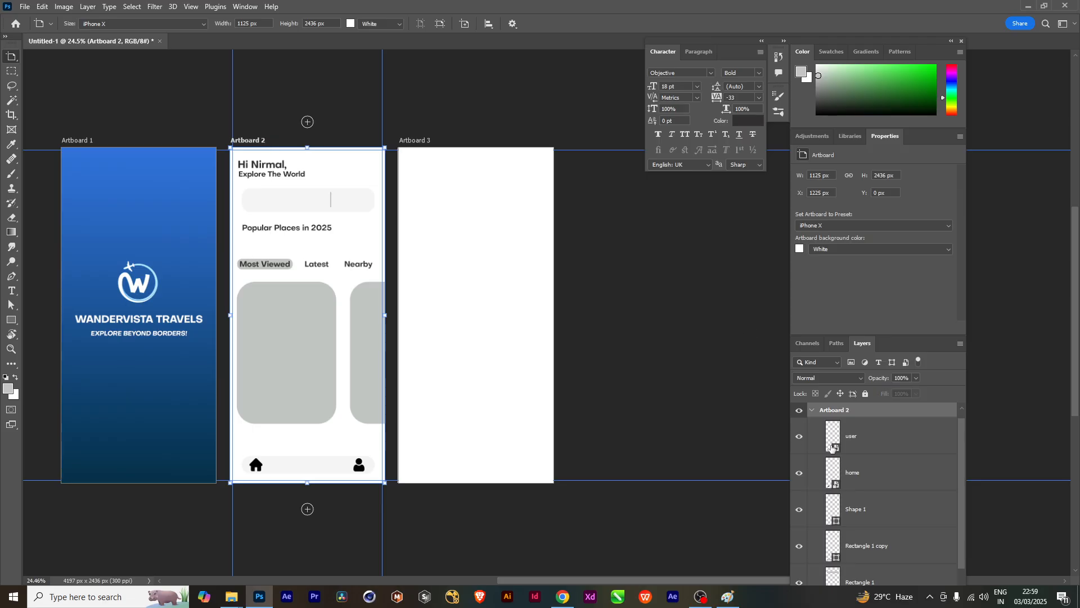
scroll(885, 524, down, 5)
scroll(885, 525, down, 5)
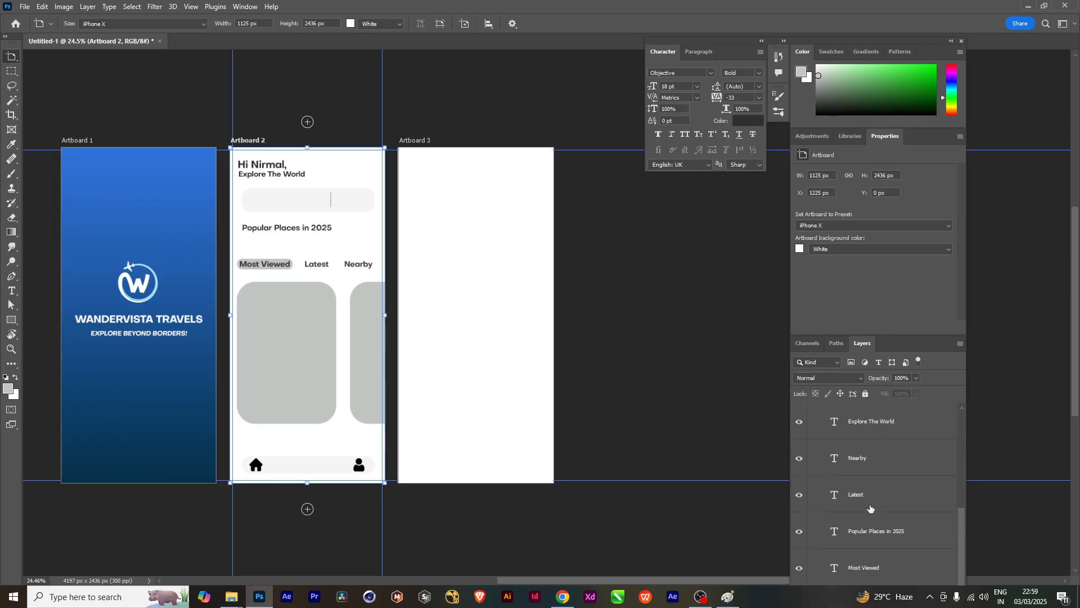
scroll(838, 534, down, 1)
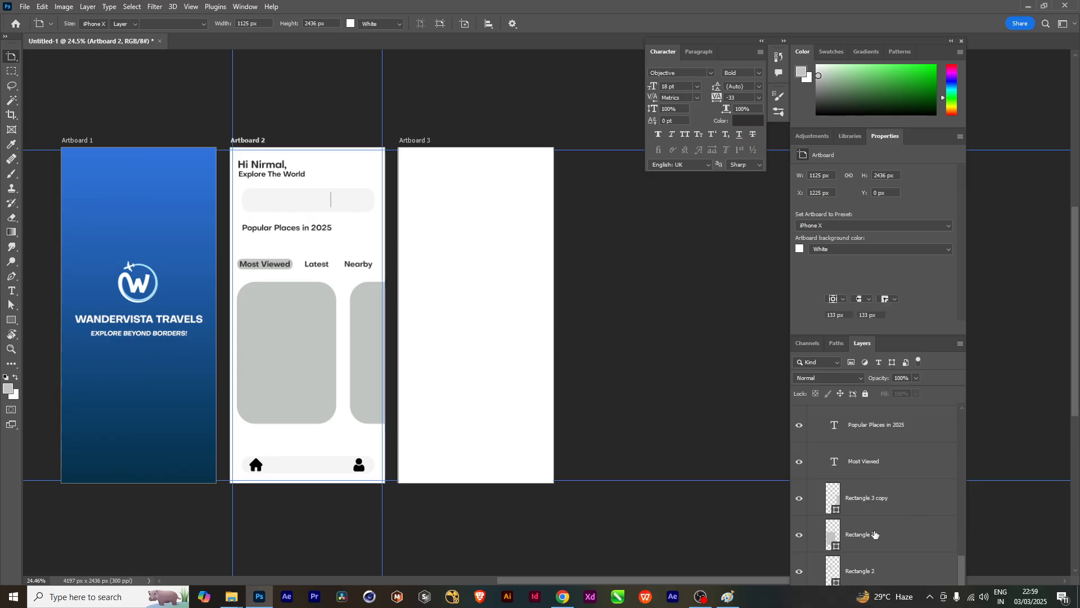
click(878, 536)
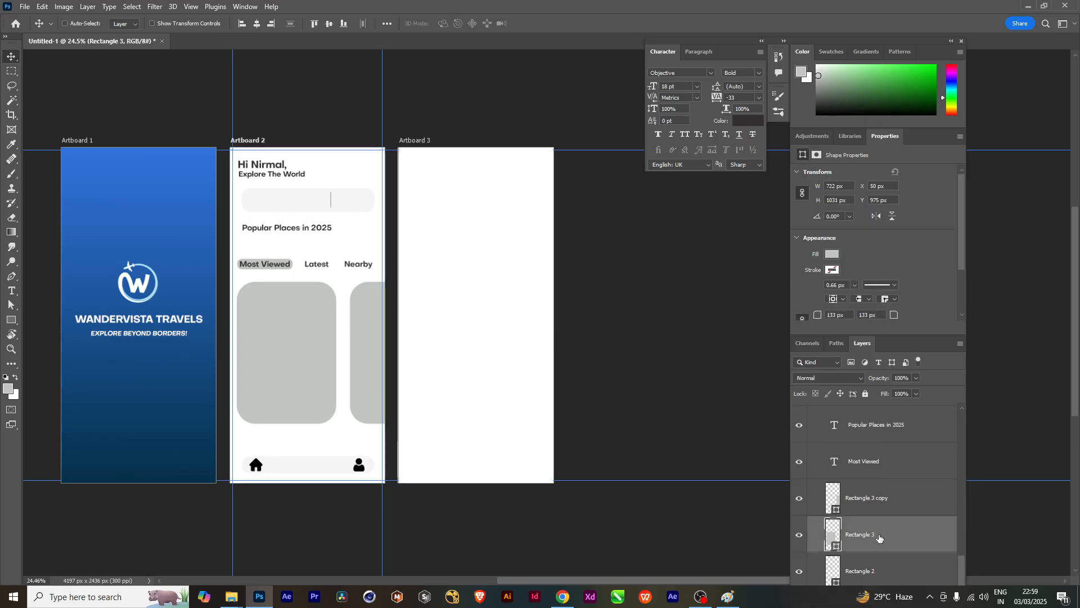
click(519, 331)
key(ctrl+v)
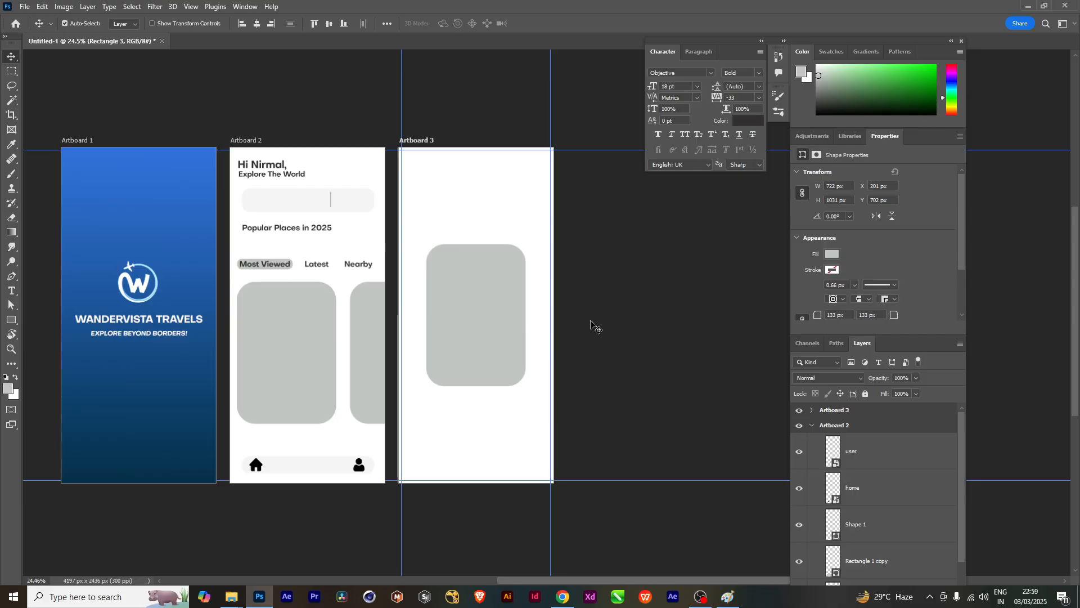
Collapse the Artboard 2 and Artboard 1 layer groups and select Artboard 3
click(813, 424)
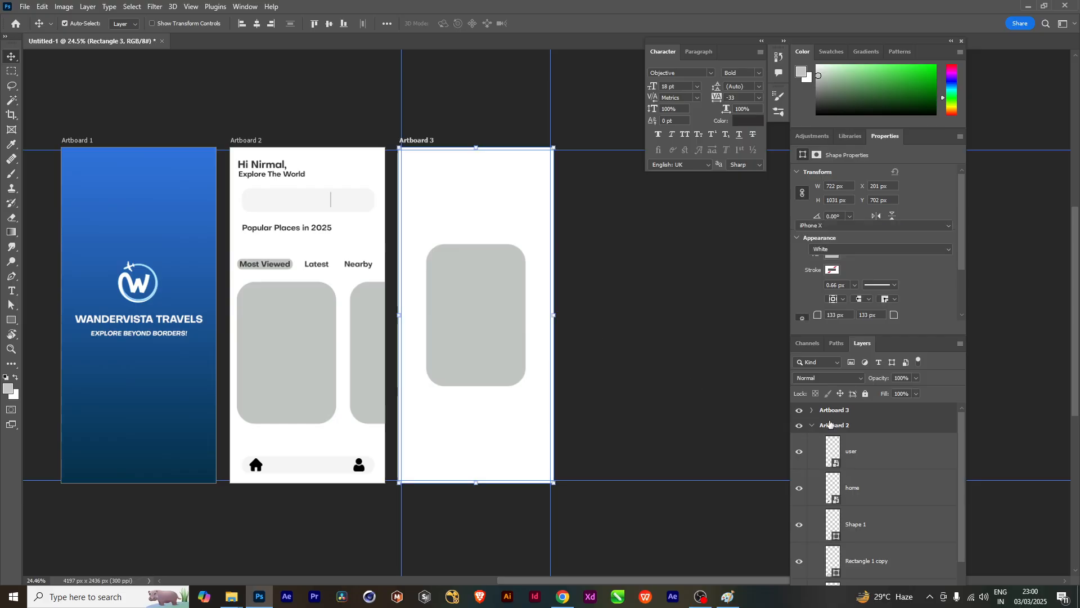
click(811, 441)
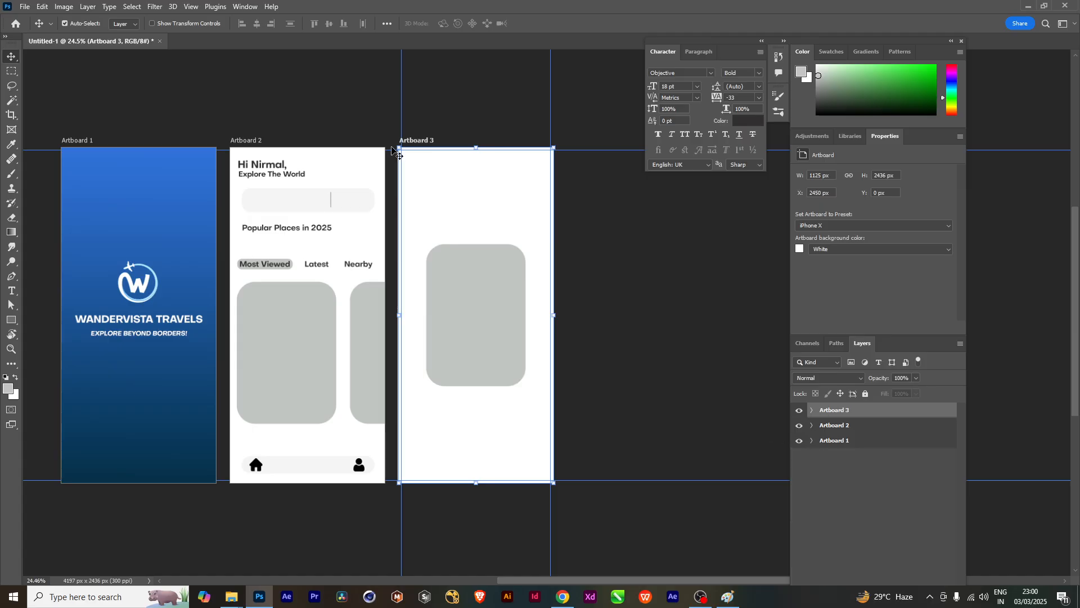
scroll(482, 256, up, 3)
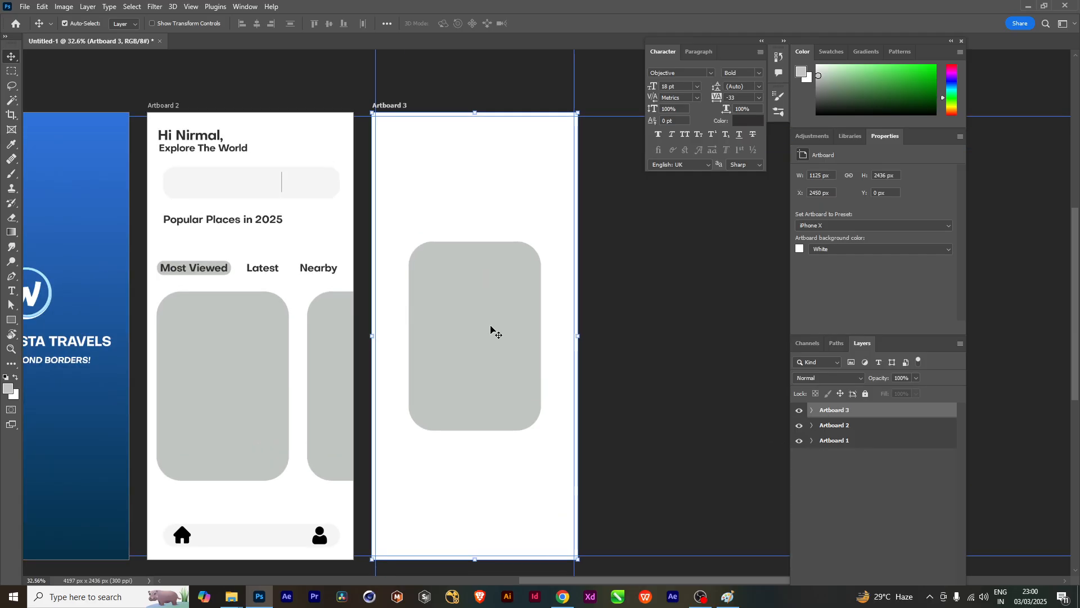
Select the pasted rounded card, Rectangle 3, inside Artboard 3
click(495, 332)
click(390, 107)
scroll(567, 340, down, 2)
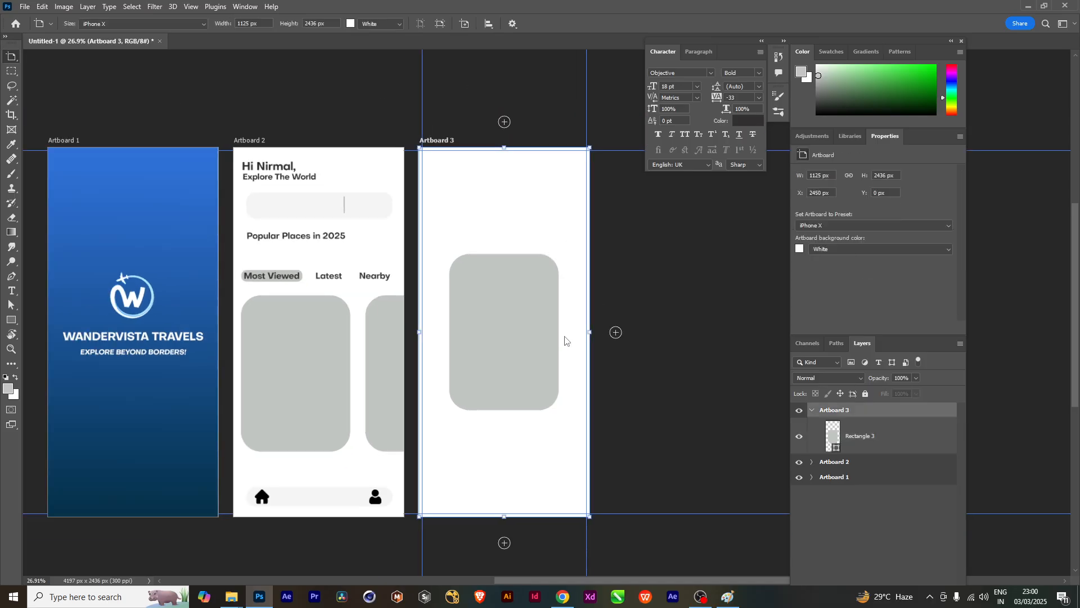
click(894, 442)
key(v)
scroll(477, 319, down, 2)
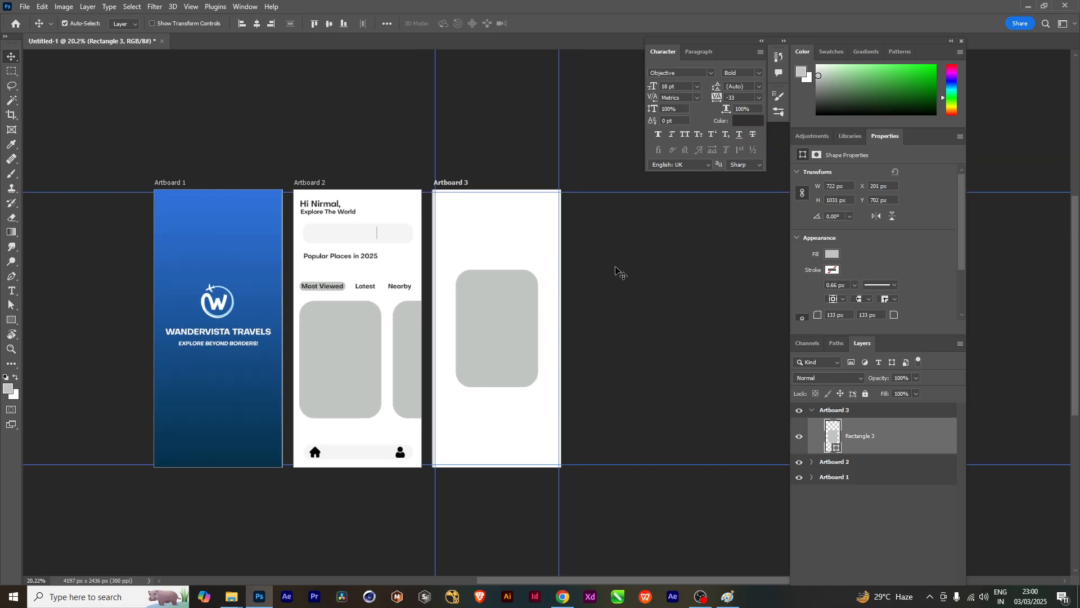
Switch to Chrome, examine the Figma travel app template in the "app ui design" image results, and return to Photoshop
click(562, 597)
click(752, 11)
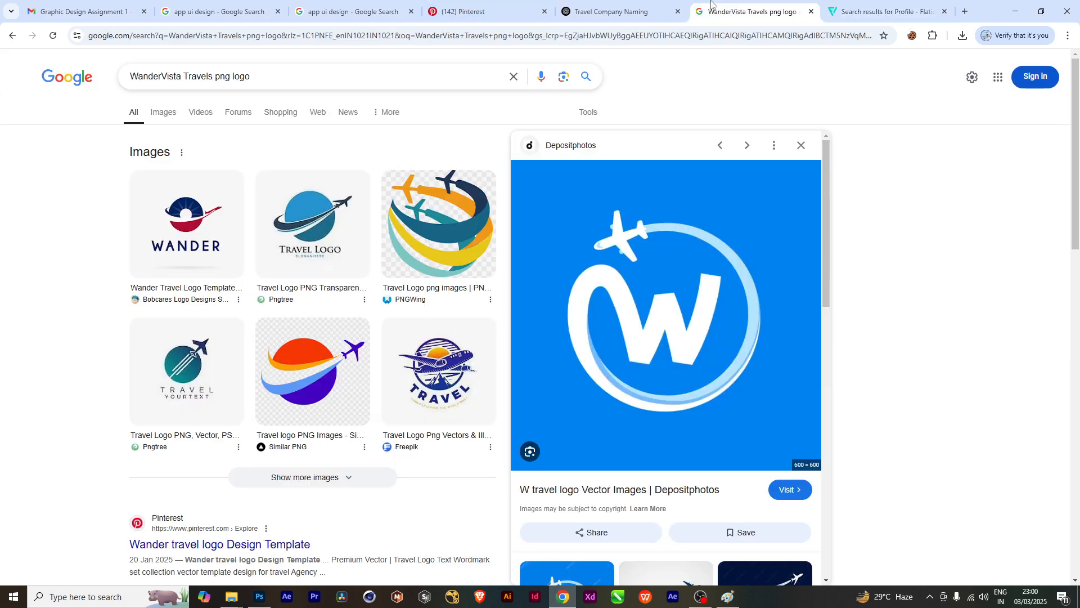
click(619, 11)
click(500, 6)
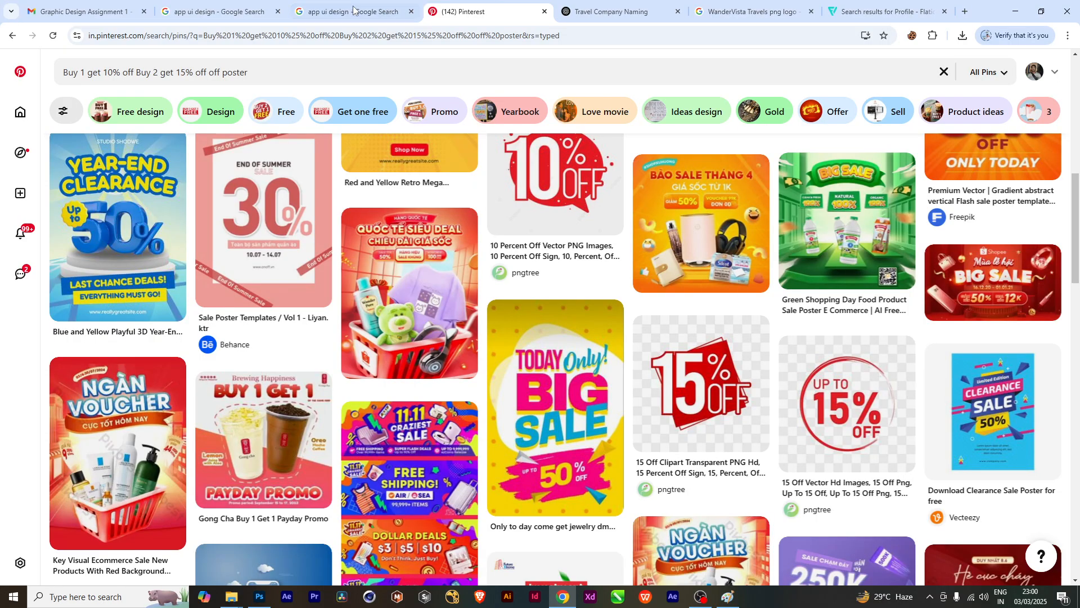
click(340, 11)
click(229, 6)
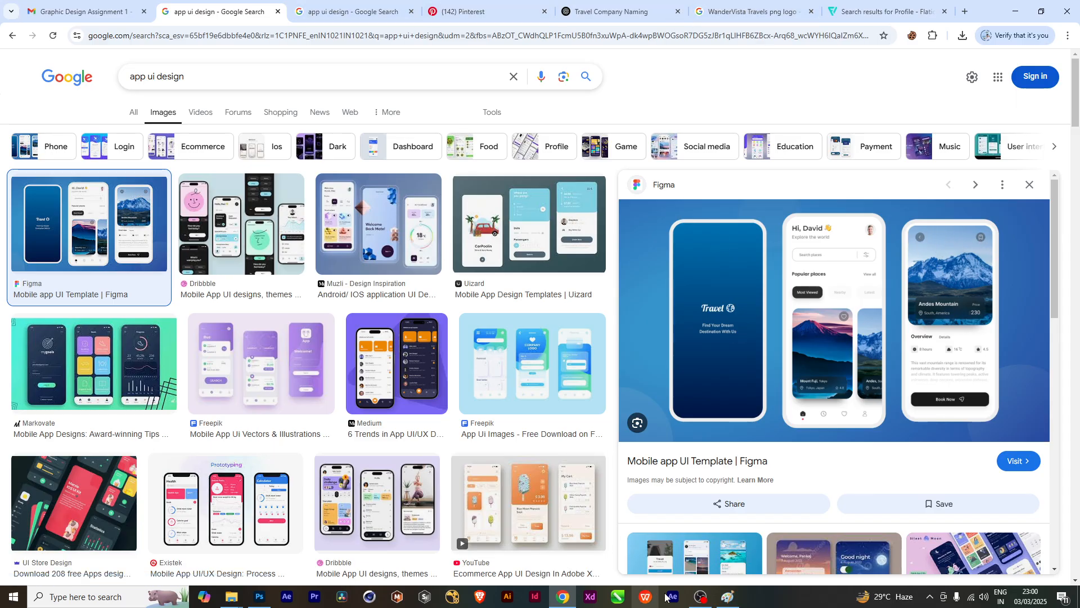
click(259, 597)
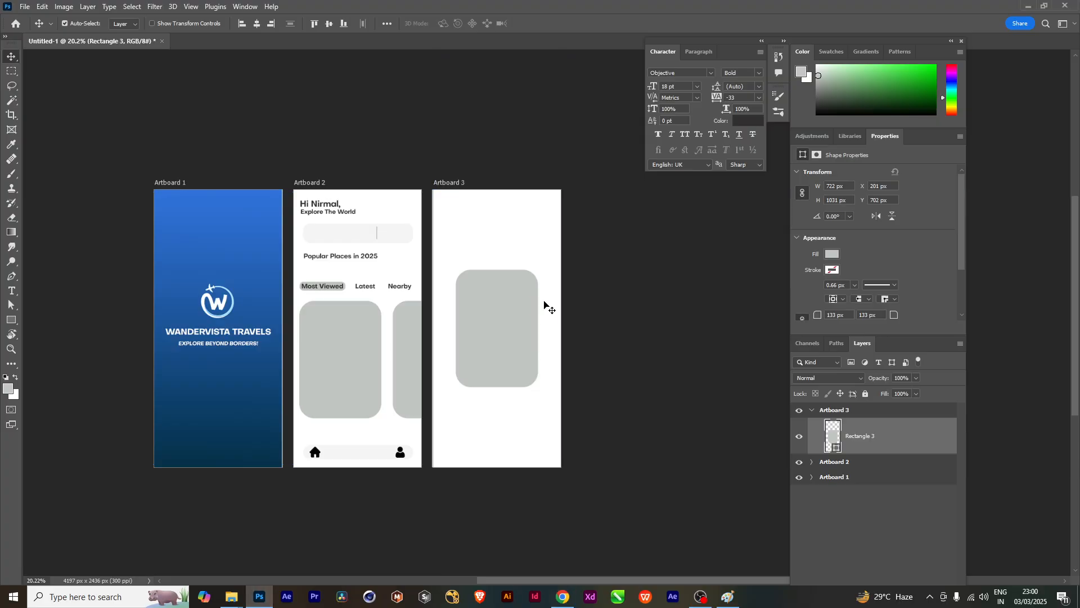
Move the rounded card to the upper part of Artboard 3 and enlarge it to about 997 × 1255 px
key(ctrl+t)
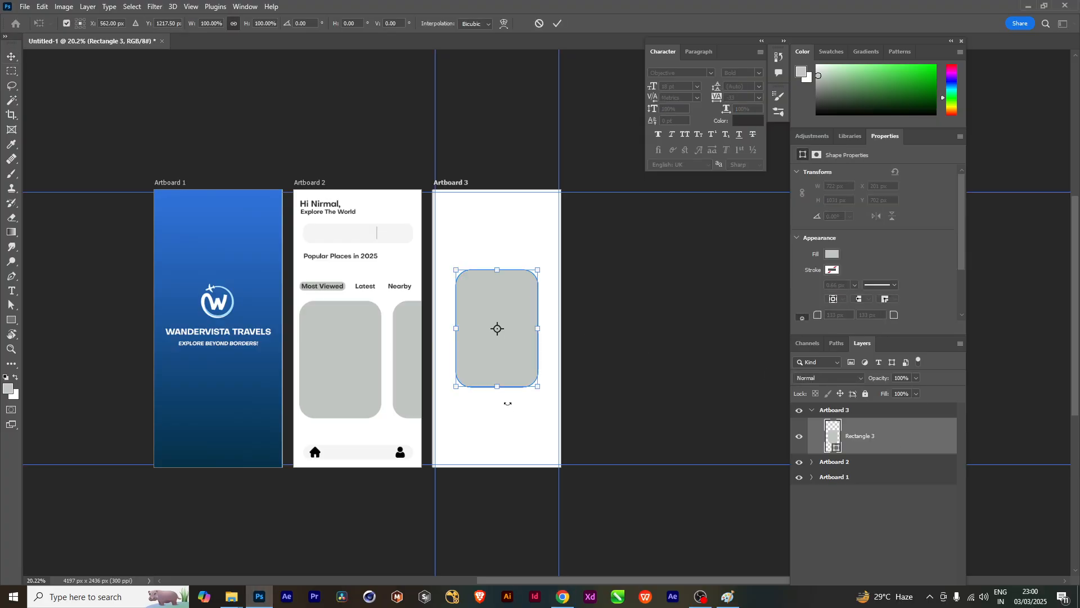
drag(482, 301, 484, 232)
mouse_move(542, 258)
mouse_down()
mouse_move(564, 258)
mouse_move(554, 260)
mouse_up()
drag(497, 317, 497, 342)
drag(496, 198, 494, 194)
key(Return)
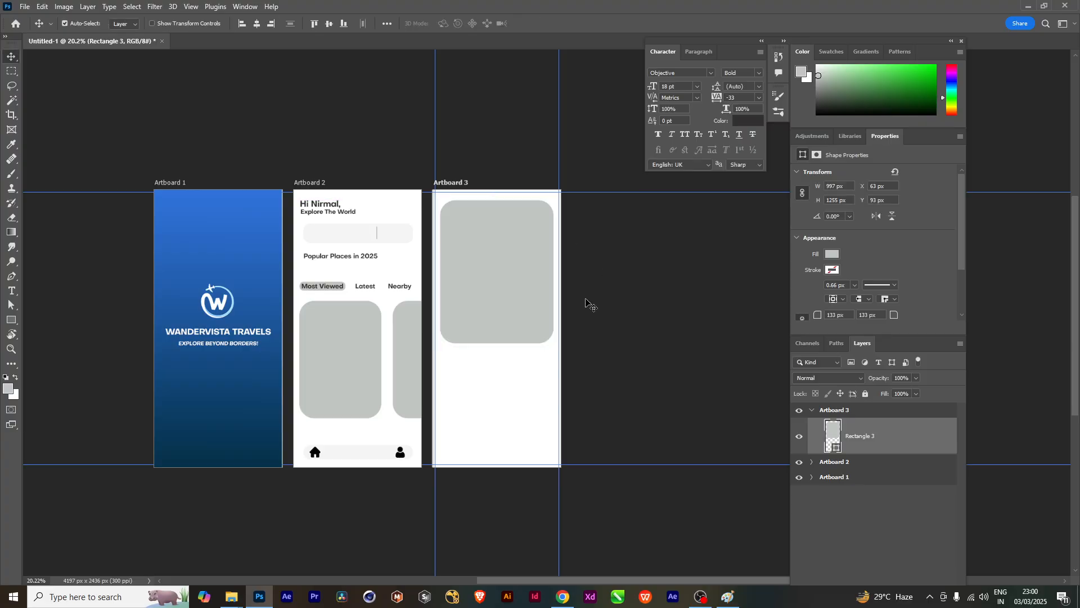
Check the travel template in Chrome, then draw a fully rounded gray bar about 1012 × 149 px near Artboard 3's lower edge
click(561, 598)
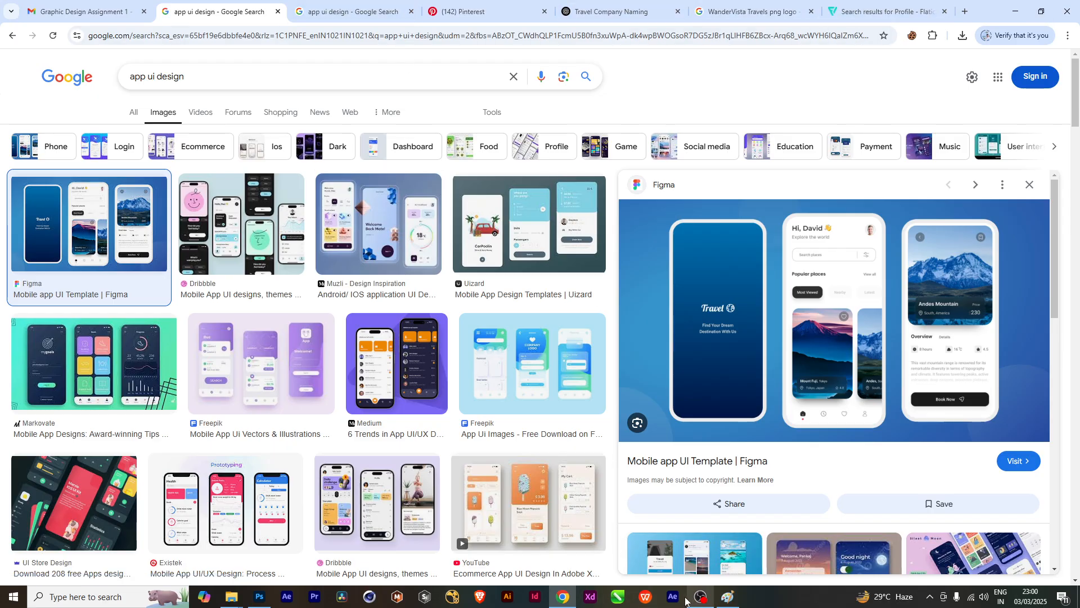
click(259, 597)
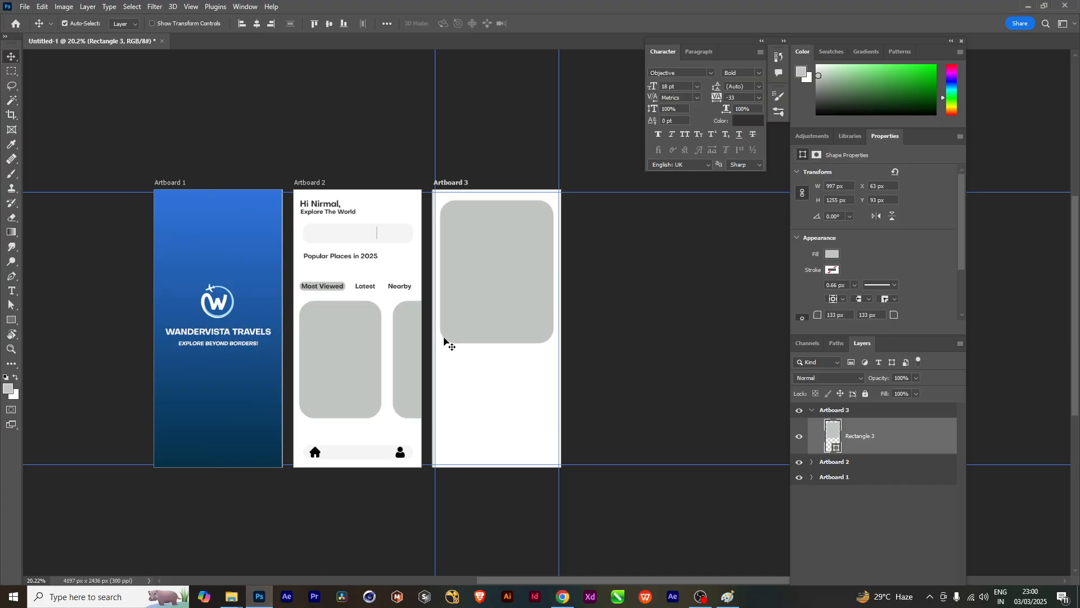
click(12, 320)
scroll(484, 471, up, 2)
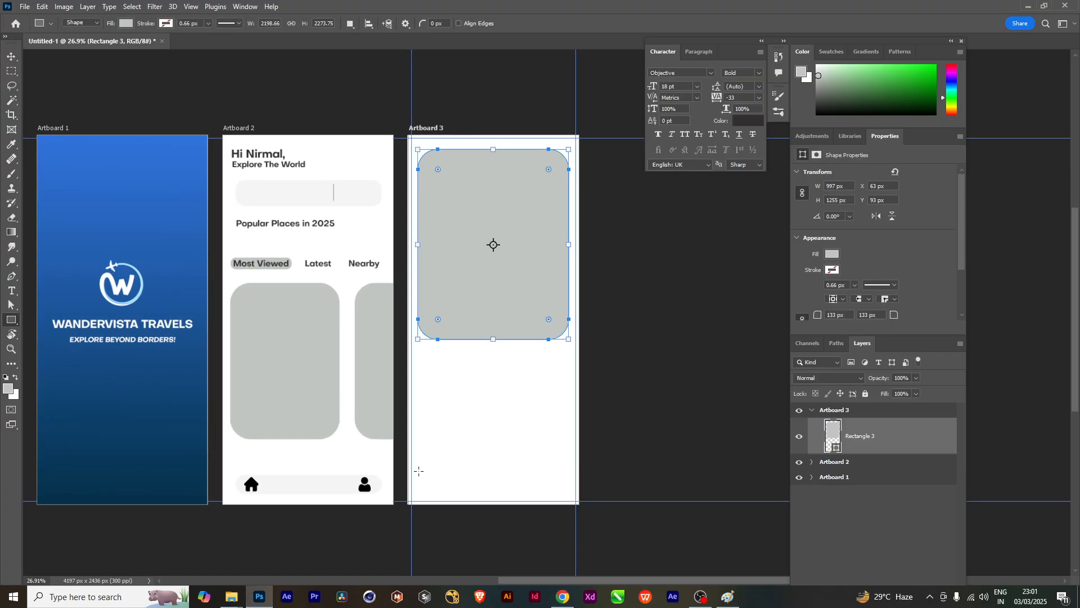
mouse_move(414, 473)
mouse_down()
mouse_move(441, 493)
mouse_move(574, 494)
mouse_move(547, 464)
mouse_move(577, 447)
mouse_move(569, 450)
mouse_up()
scroll(571, 493, up, 4)
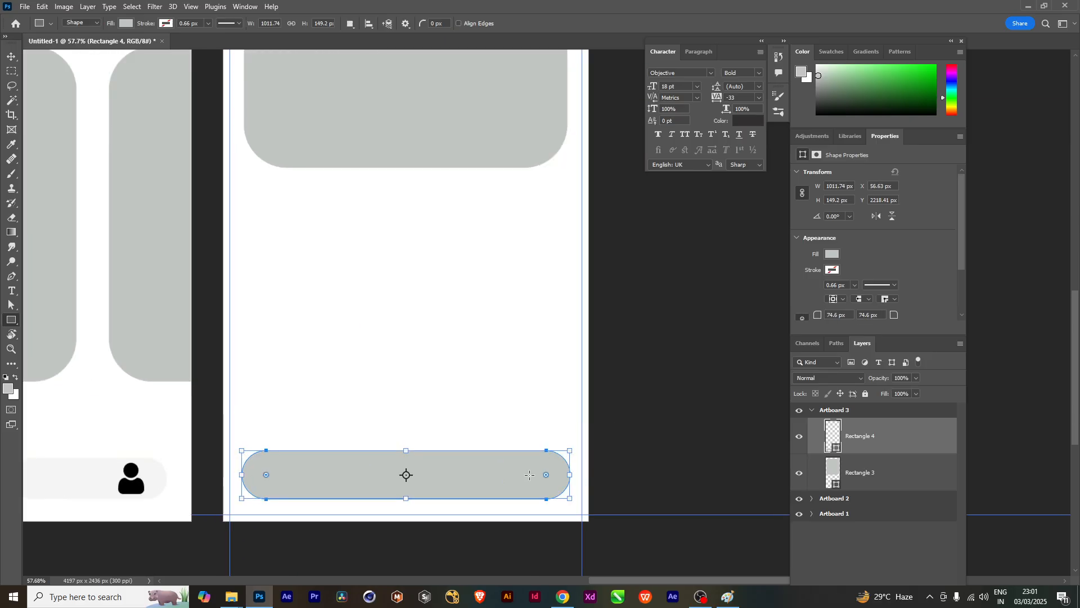
scroll(530, 477, down, 1)
scroll(474, 380, down, 3)
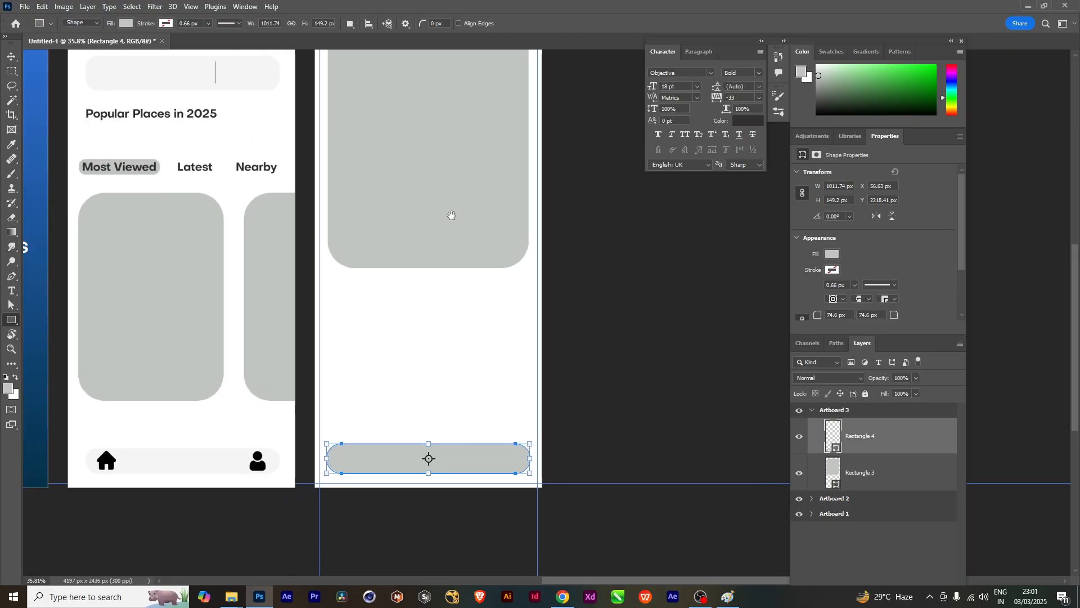
Duplicate the "Latest" label from Artboard 2 onto the new bar in Artboard 3 and scale it to about 22.55 pt
click(16, 53)
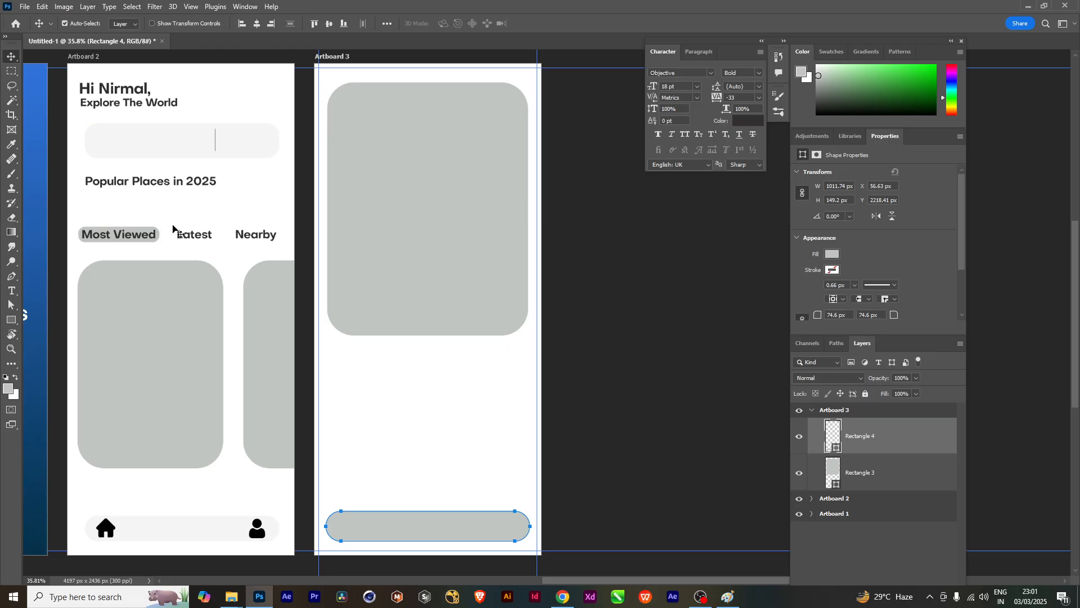
drag(179, 235, 458, 508)
key(ctrl+t)
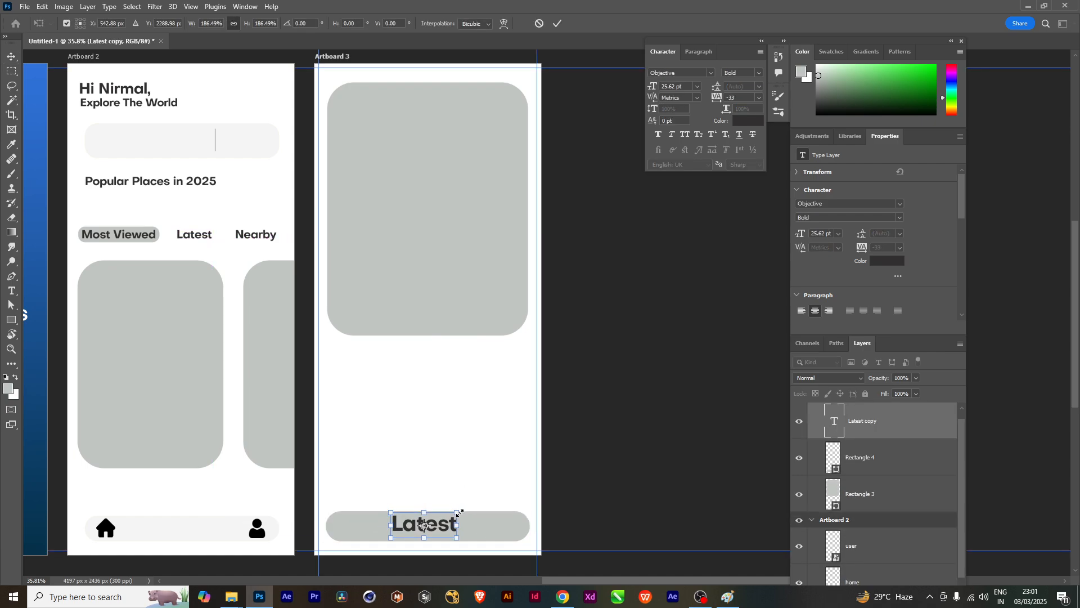
scroll(474, 402, up, 1)
scroll(473, 401, down, 2)
drag(462, 398, 446, 415)
key(Return)
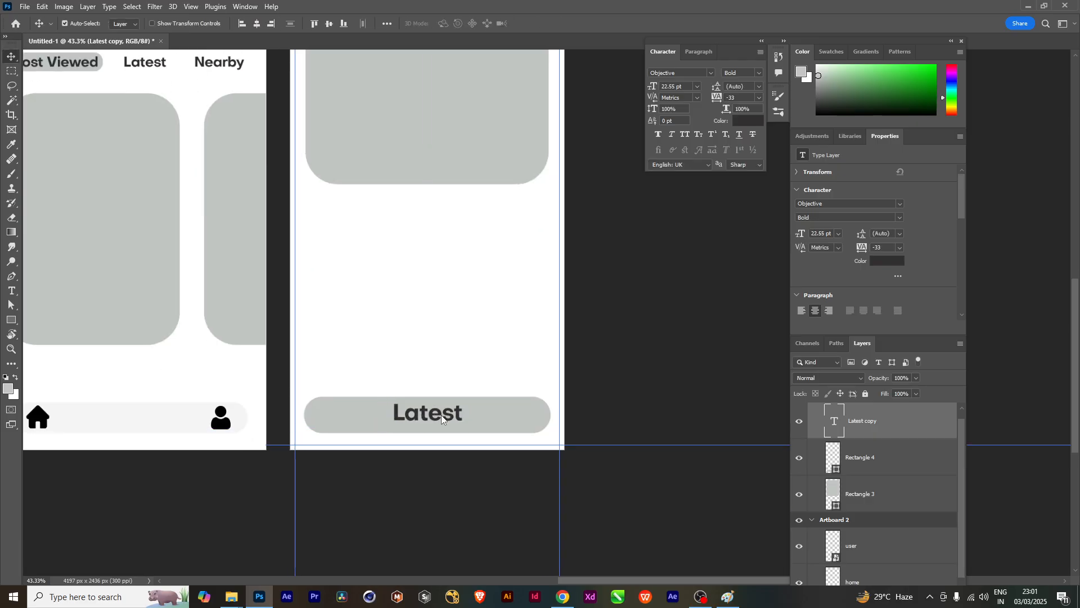
Replace the copied label's text with "Book Now"
double_click(396, 413)
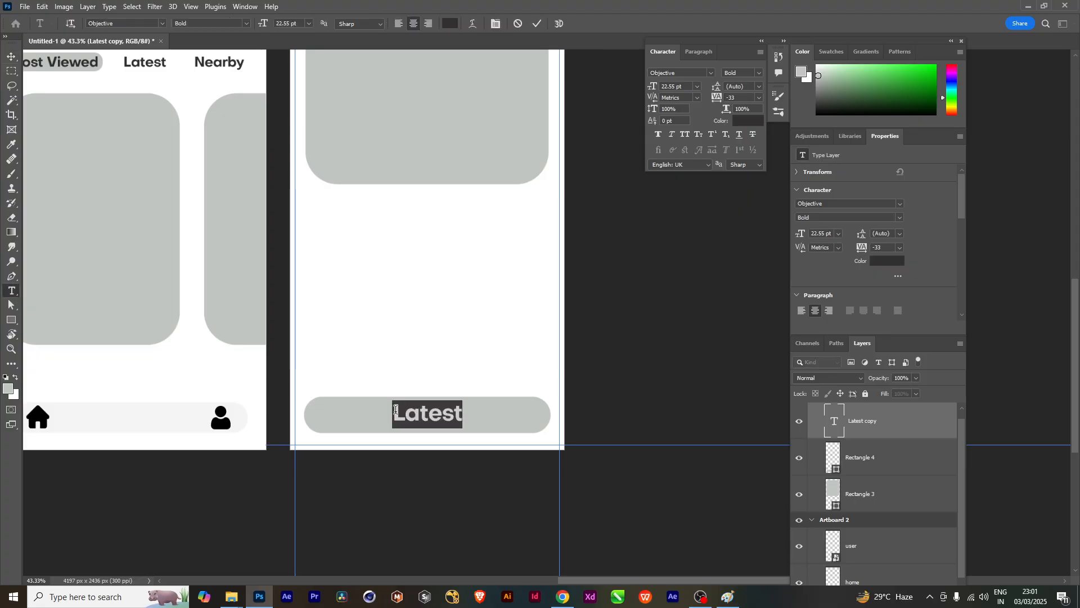
text(Book)
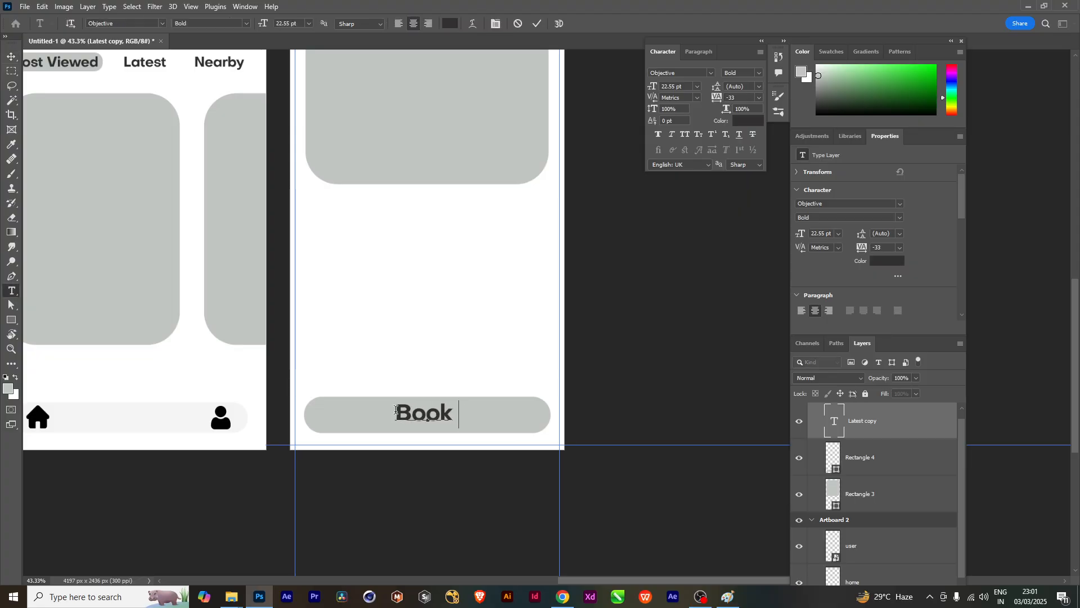
text( Now)
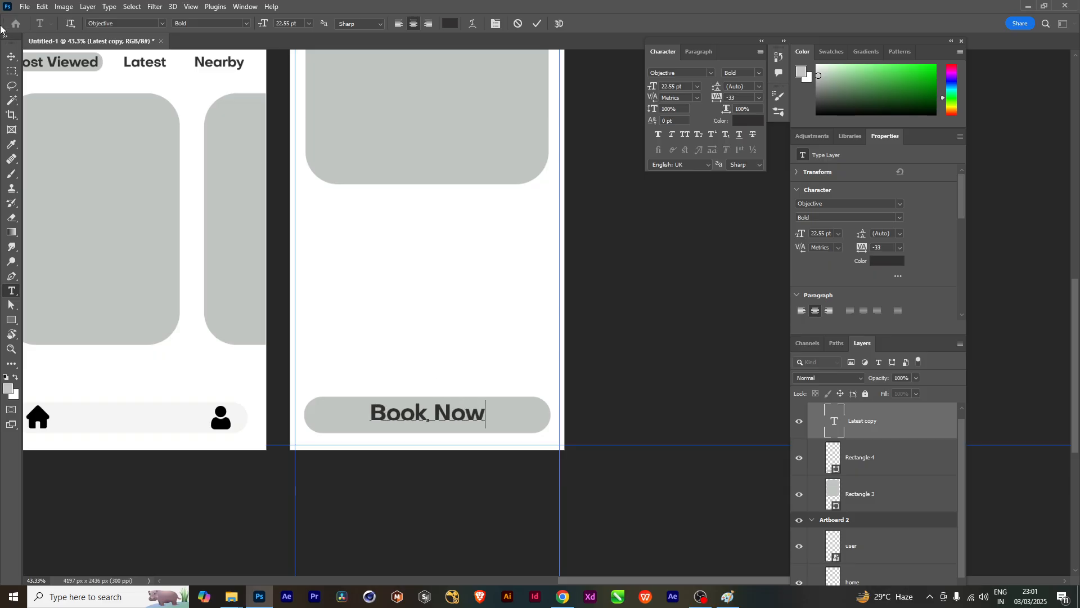
click(10, 56)
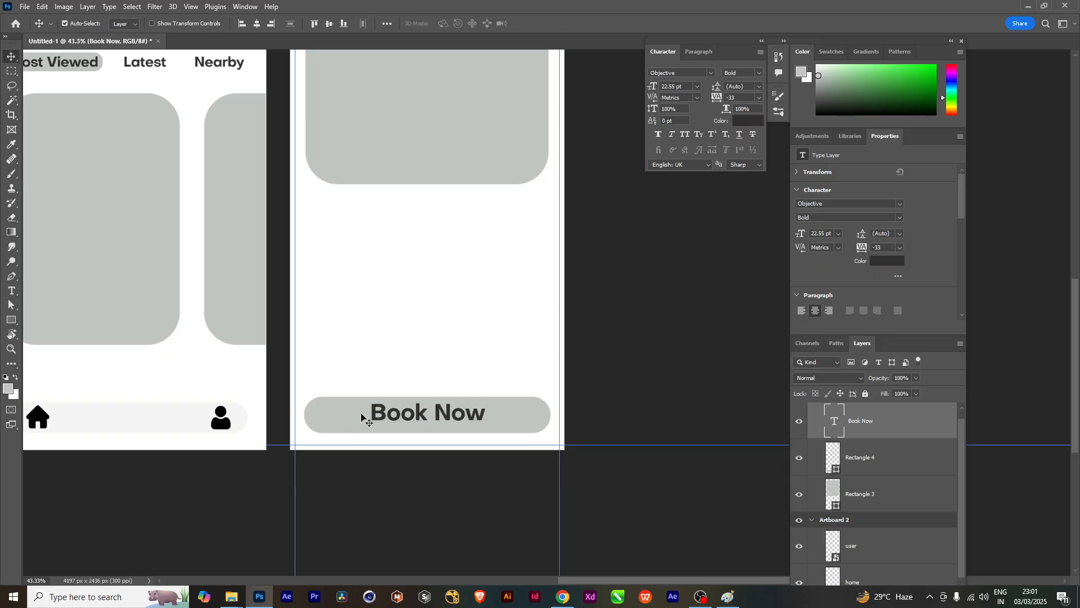
Nudge the "Book Now" text slightly down to centre it vertically in the bar
key(Down)
key(Down)
key(Down)
key(Down)
key(Down)
key(Down)
key(Down)
key(Down)
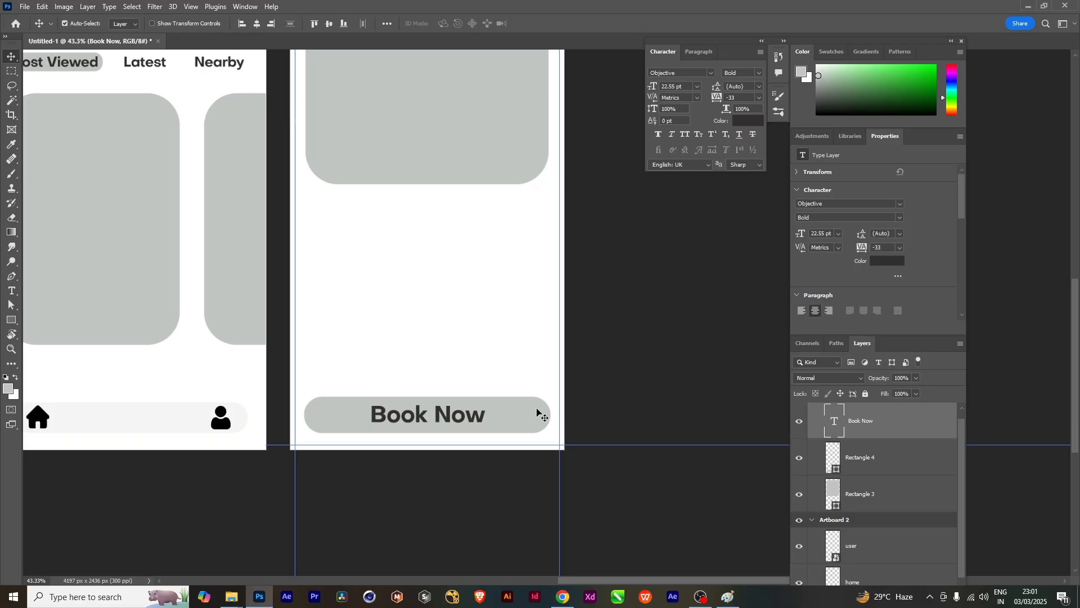
Fill the bar behind "Book Now", Rectangle 4, with the bright blue from the recently used colors
scroll(524, 408, down, 3)
scroll(524, 411, up, 5)
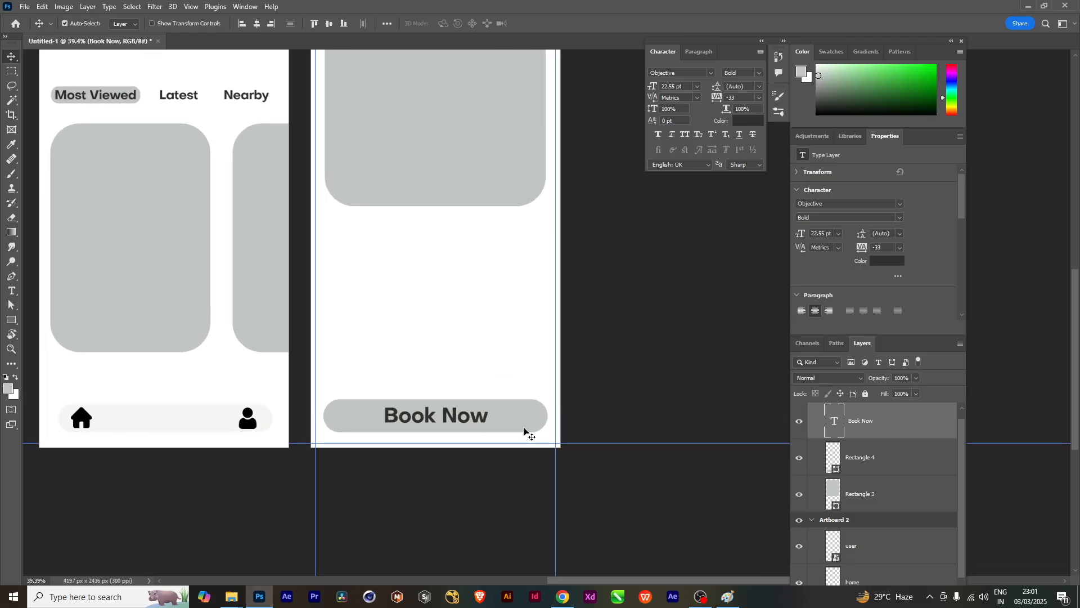
scroll(524, 414, down, 8)
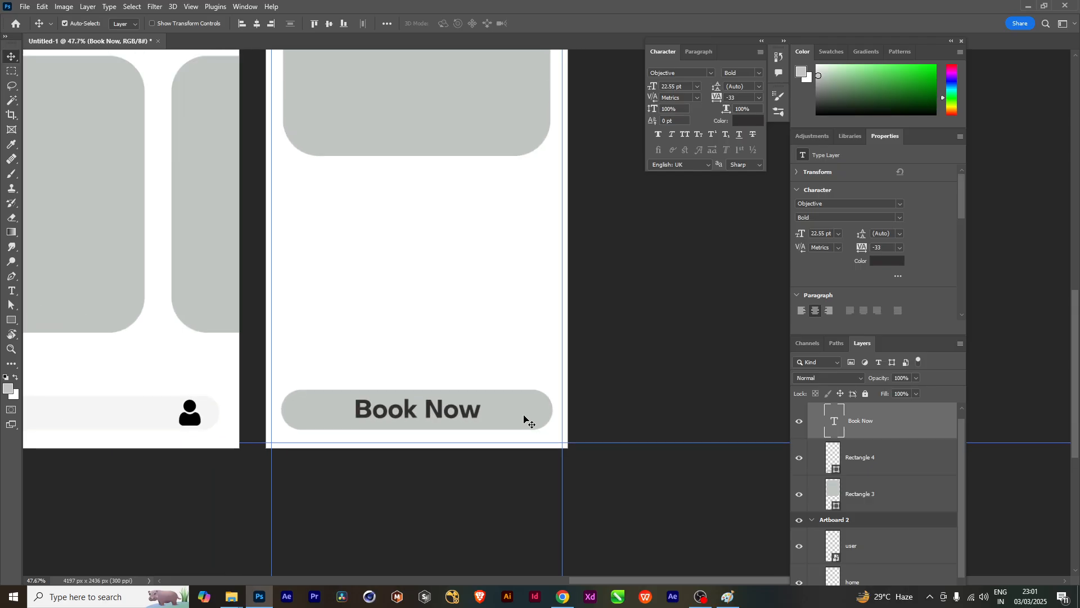
scroll(524, 419, up, 3)
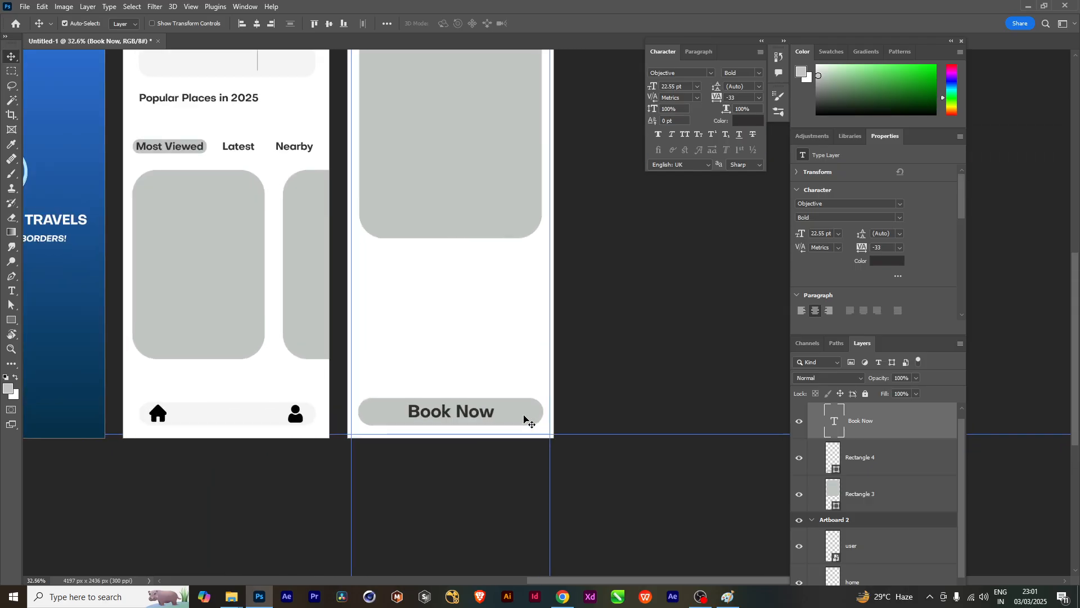
click(526, 419)
click(799, 458)
click(798, 458)
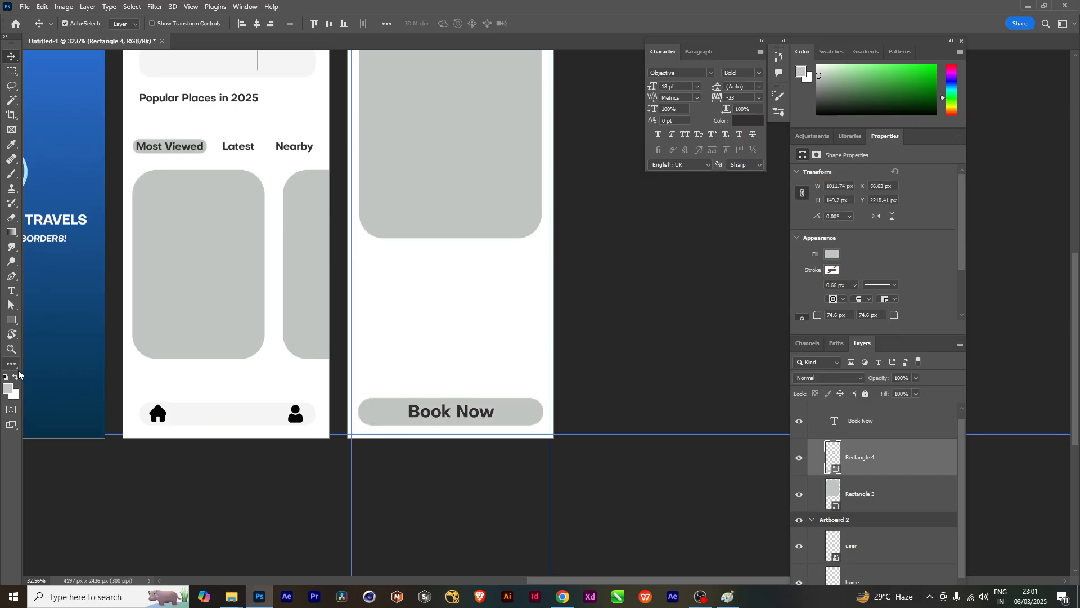
click(12, 320)
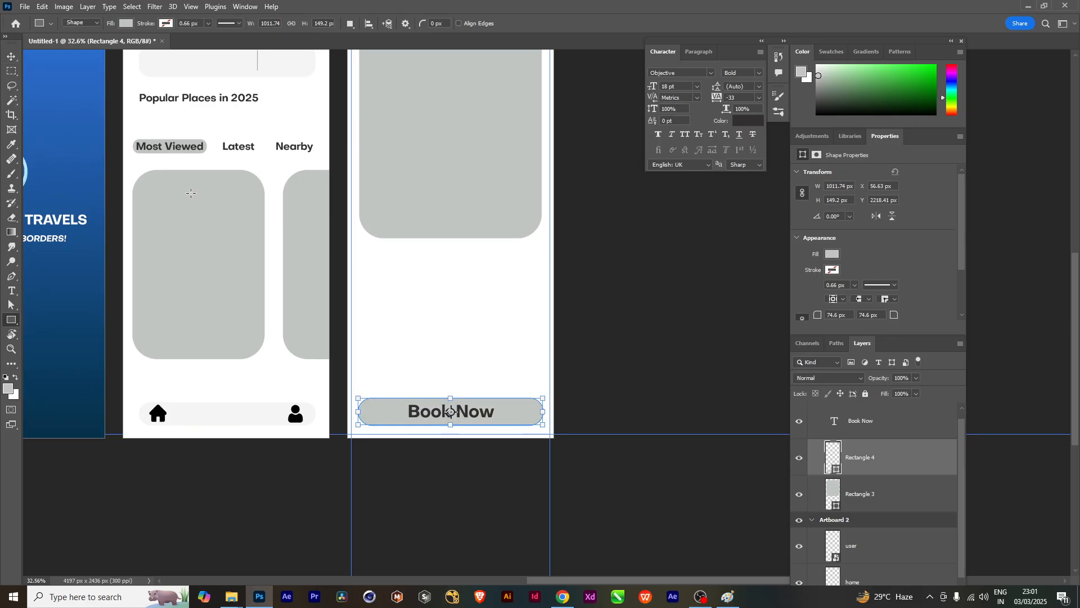
click(126, 24)
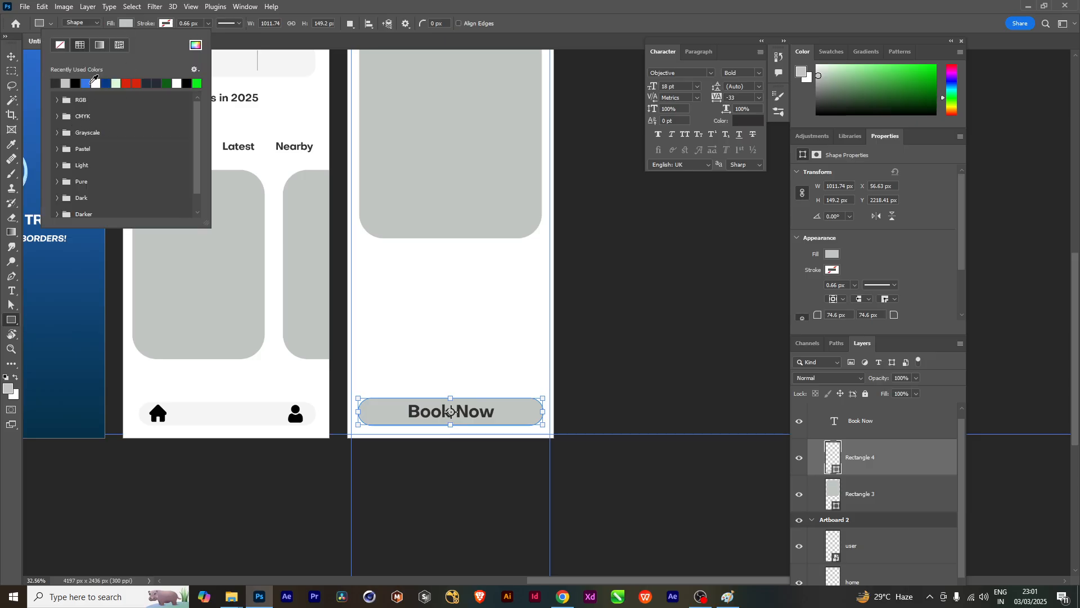
click(87, 82)
key(v)
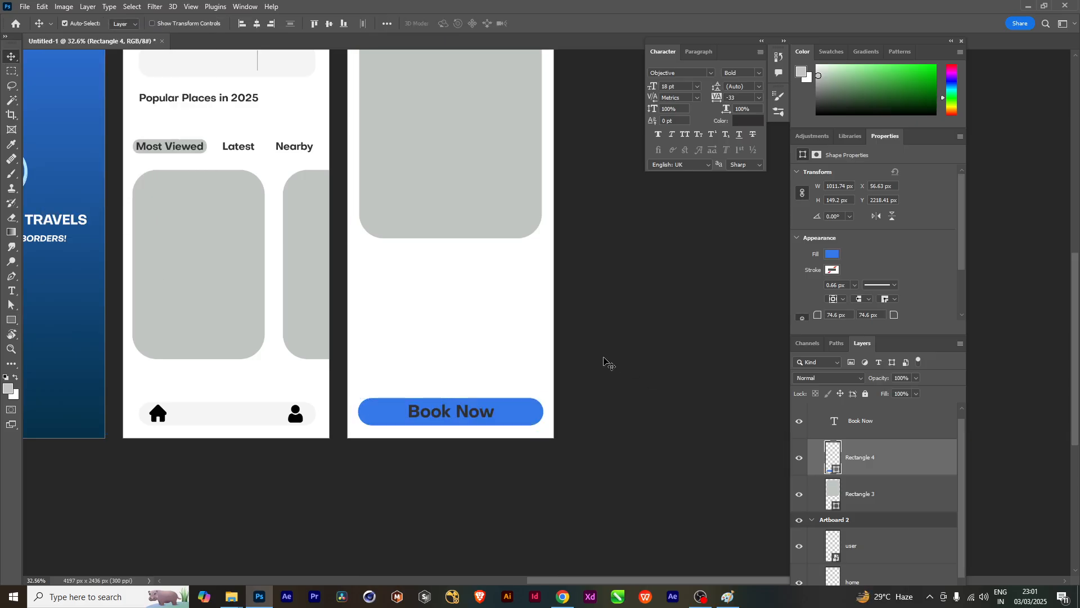
click(603, 360)
Recolor the "Book Now" text white by sampling the artboard background
scroll(587, 430, down, 4)
scroll(587, 429, up, 2)
scroll(498, 412, up, 6)
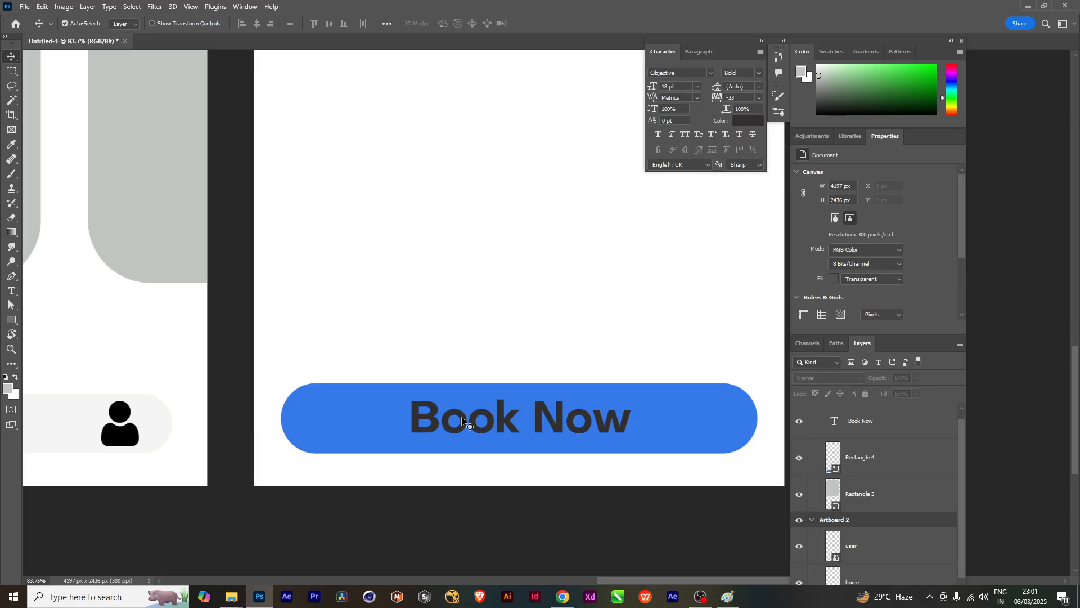
double_click(463, 421)
click(450, 23)
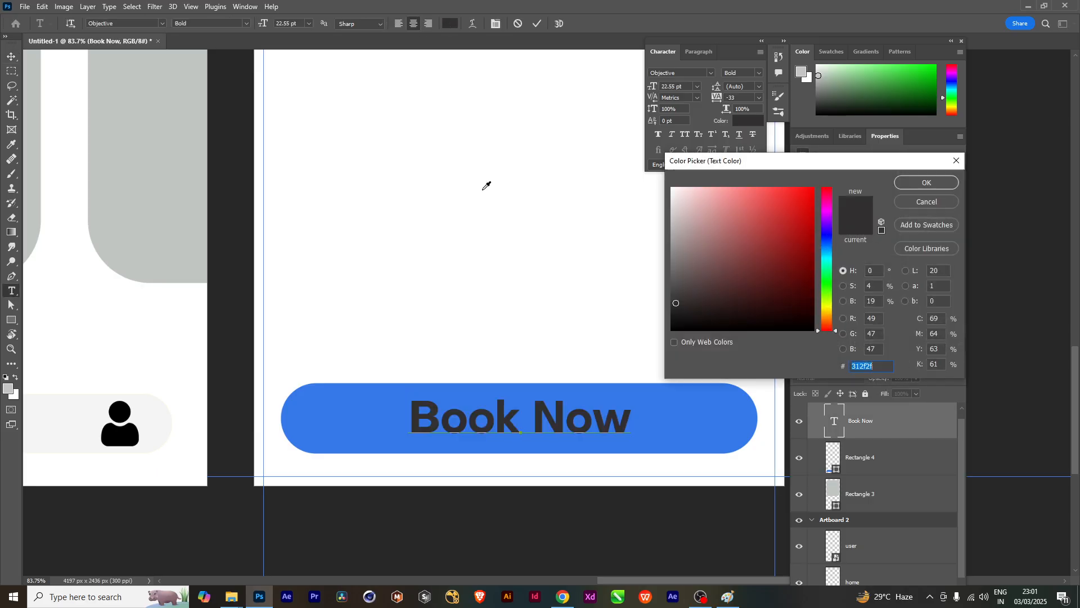
click(490, 176)
click(904, 186)
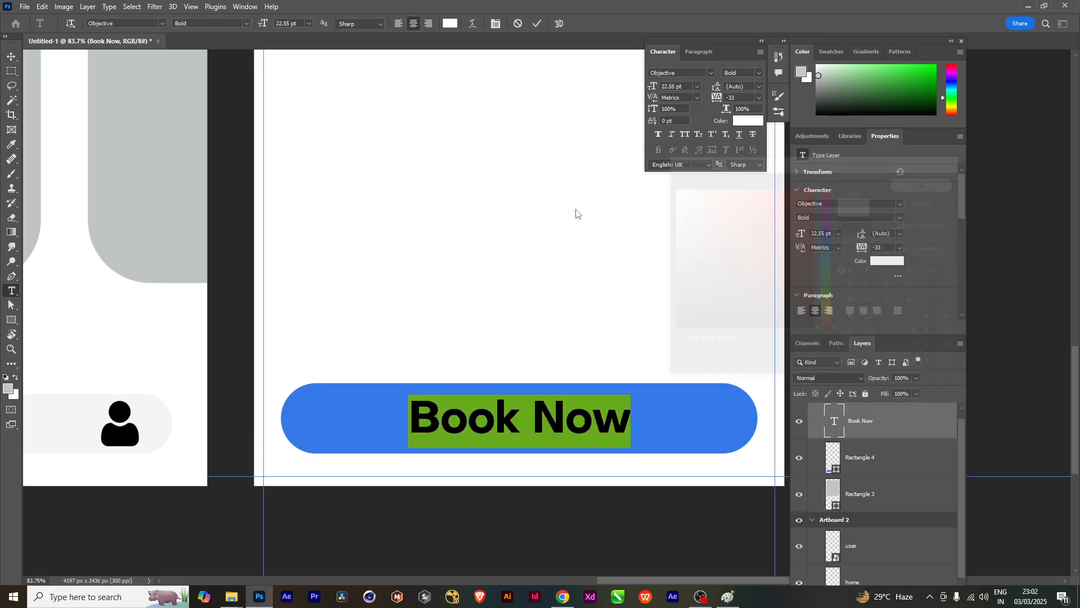
click(12, 56)
click(474, 287)
scroll(474, 288, down, 2)
scroll(474, 288, down, 4)
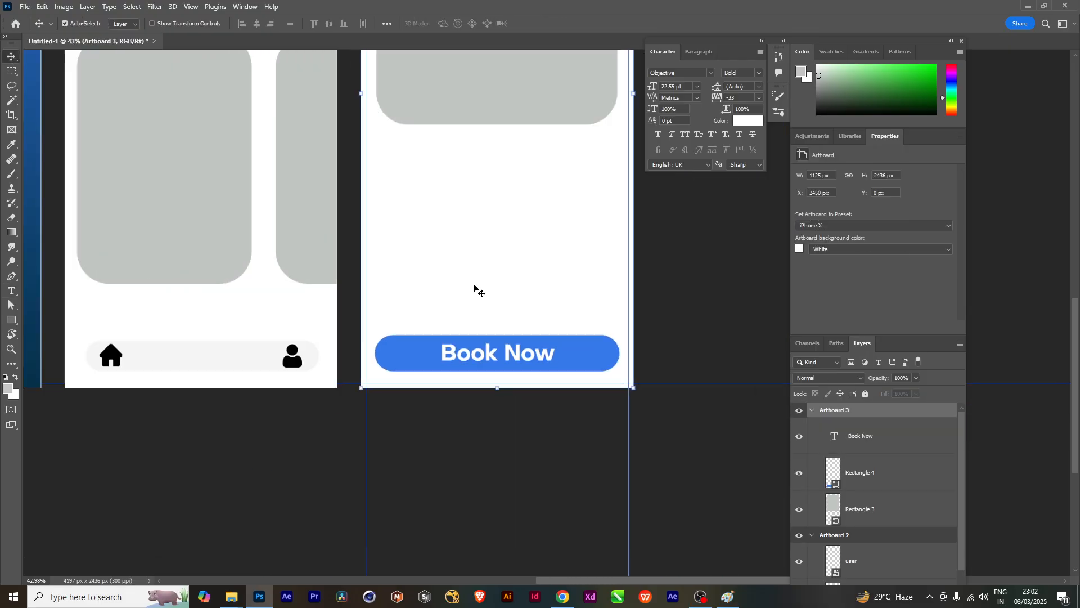
scroll(606, 338, up, 2)
drag(605, 367, 586, 359)
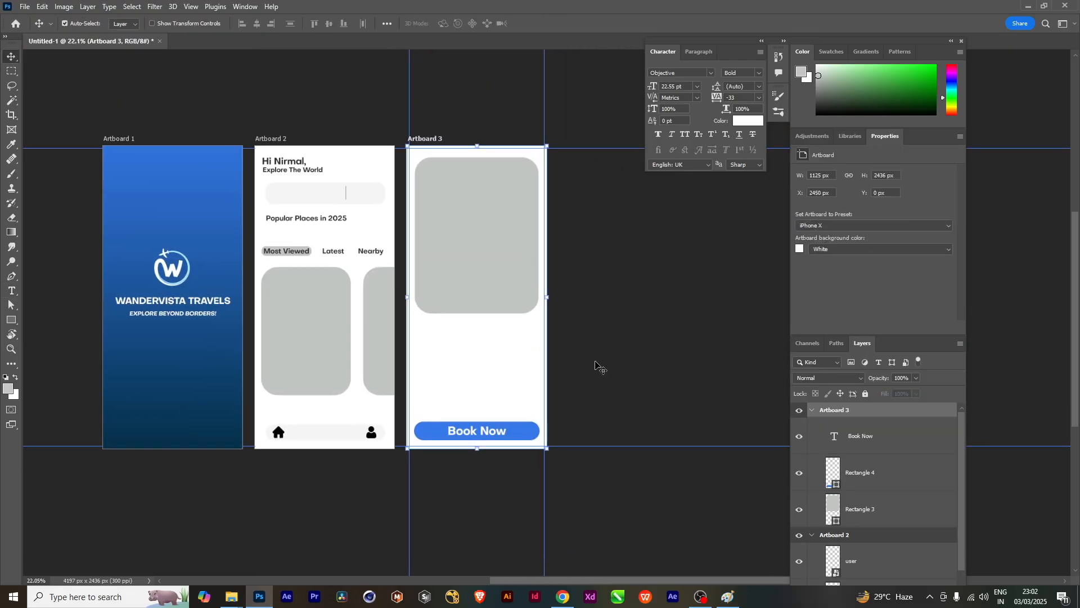
Switch to Chrome, search for "lorem ipsum dummy text" in a new tab and open the lipsum.com result
click(562, 596)
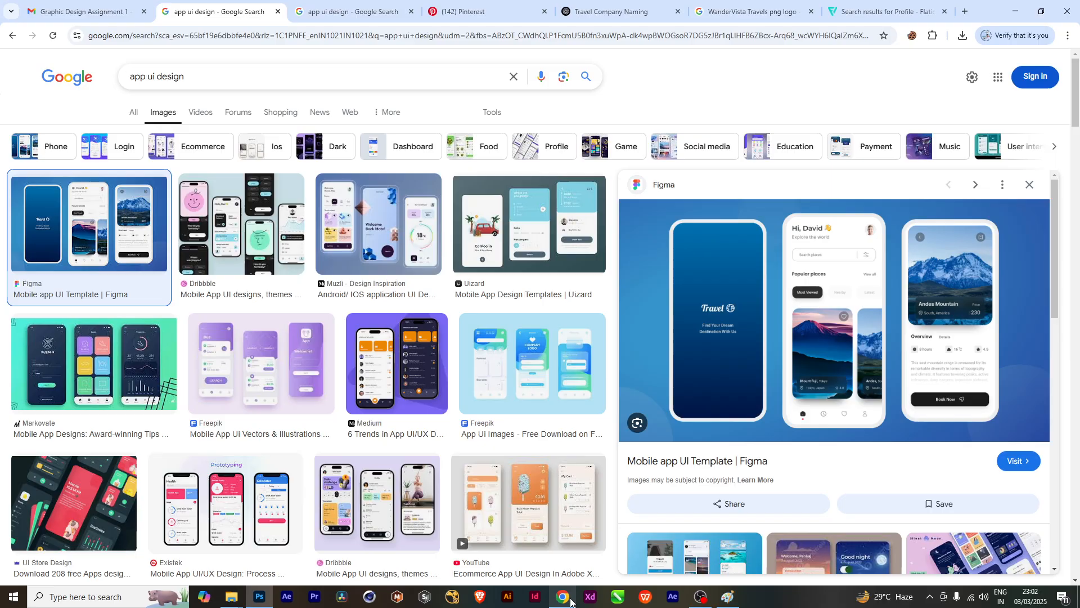
click(965, 13)
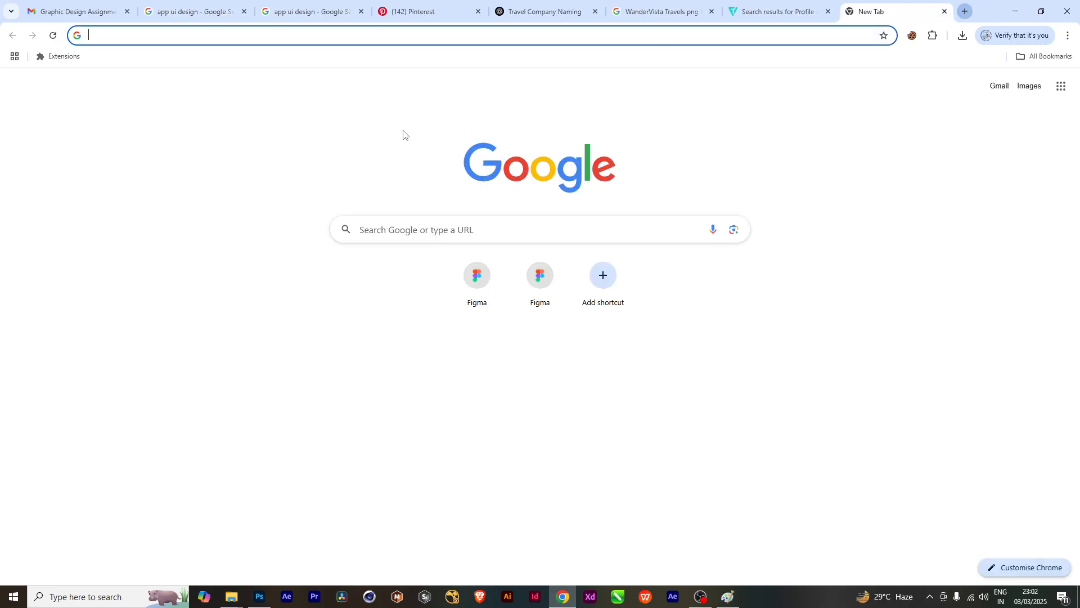
text(lore)
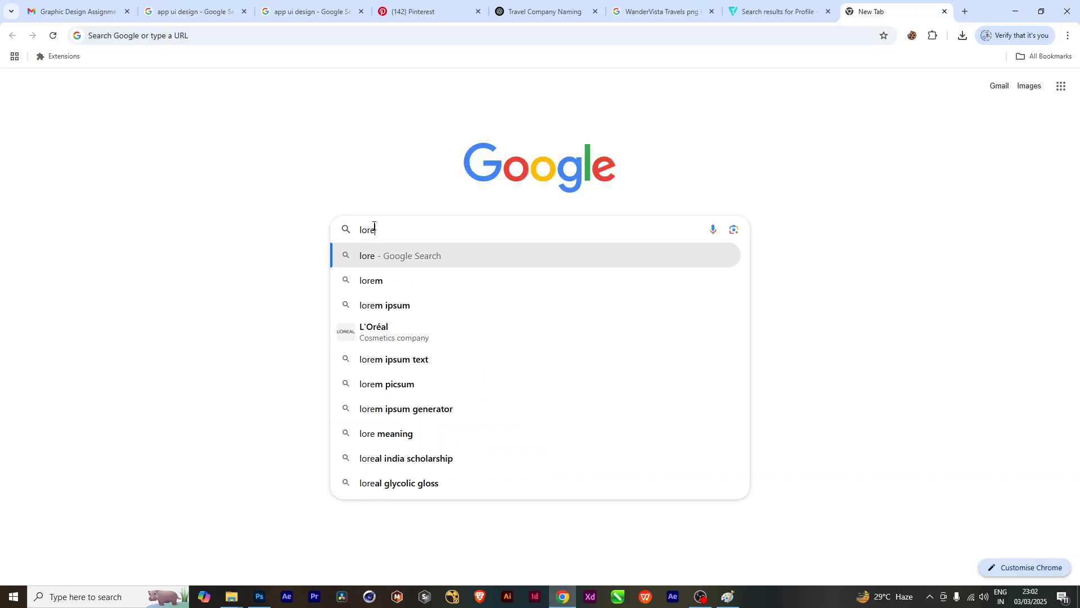
text(im ipsum)
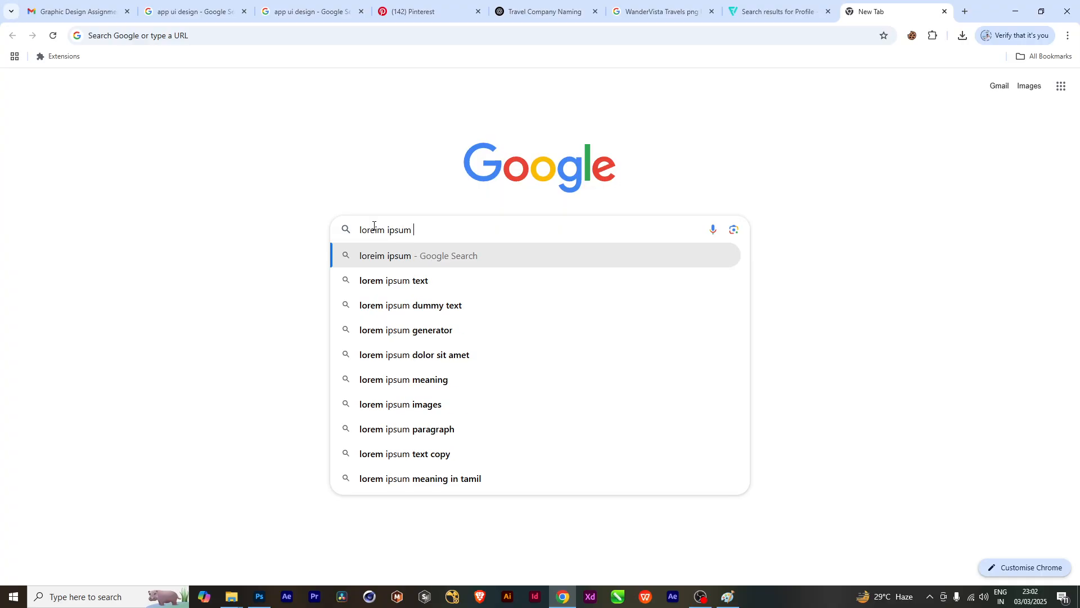
click(416, 305)
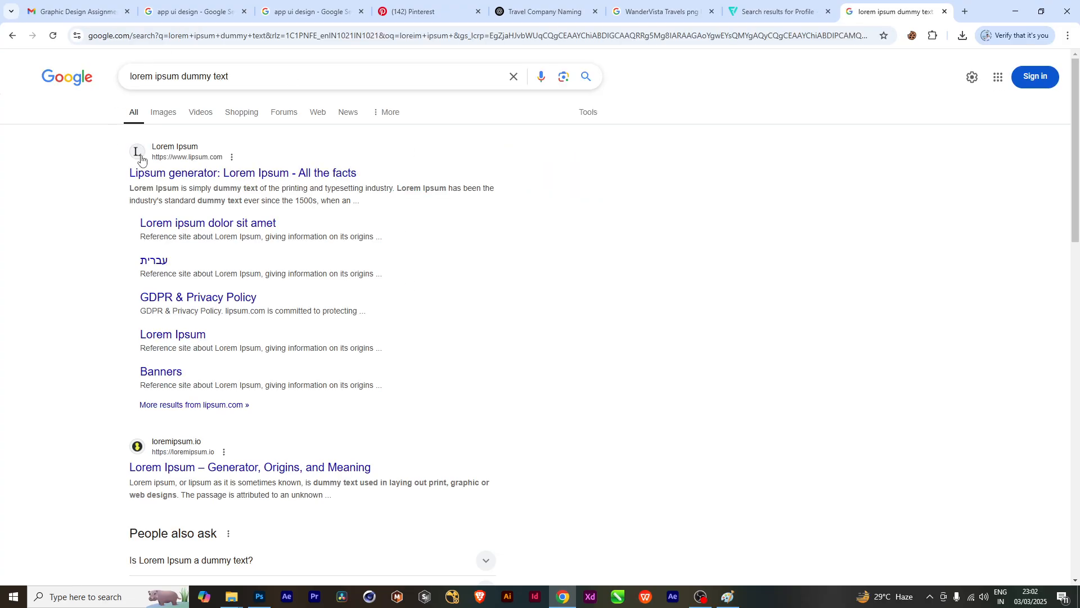
click(214, 173)
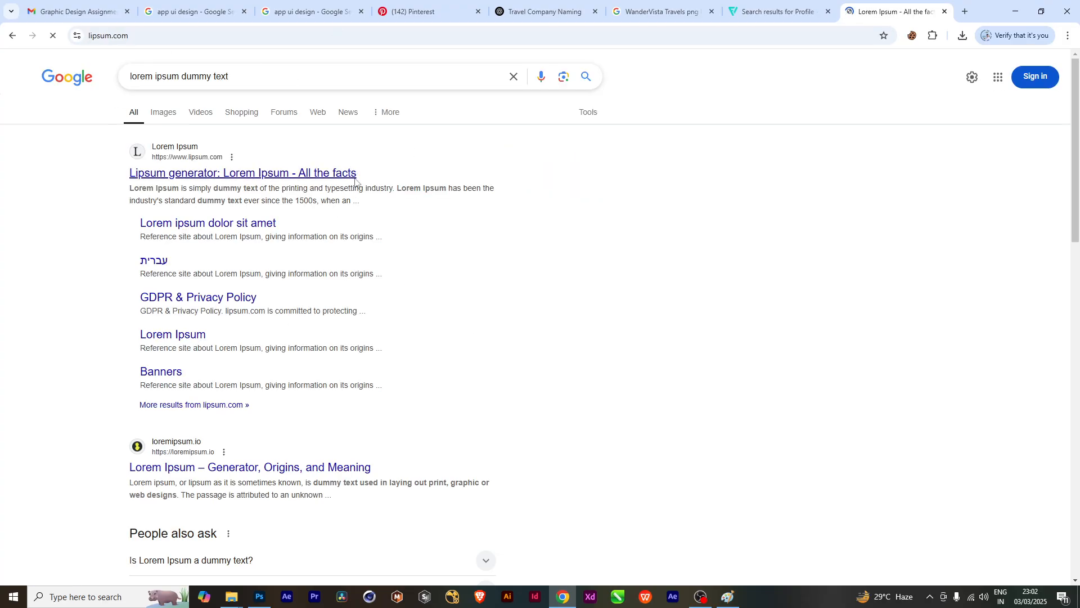
Copy the first two sentences of the "What is Lorem Ipsum?" paragraph
scroll(284, 290, down, 2)
drag(283, 288, 502, 321)
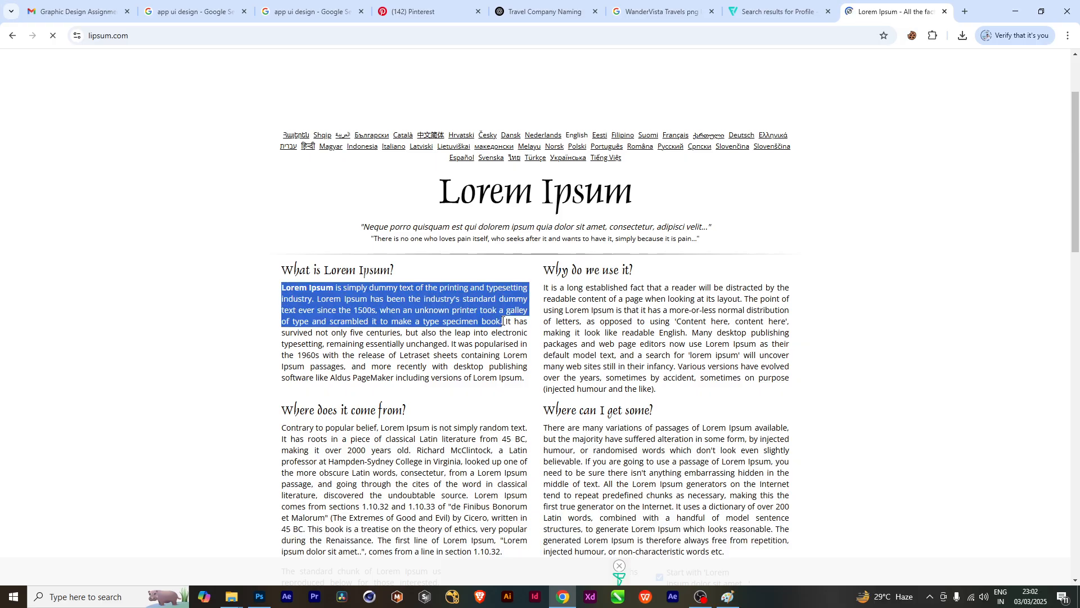
right_click(473, 308)
click(482, 315)
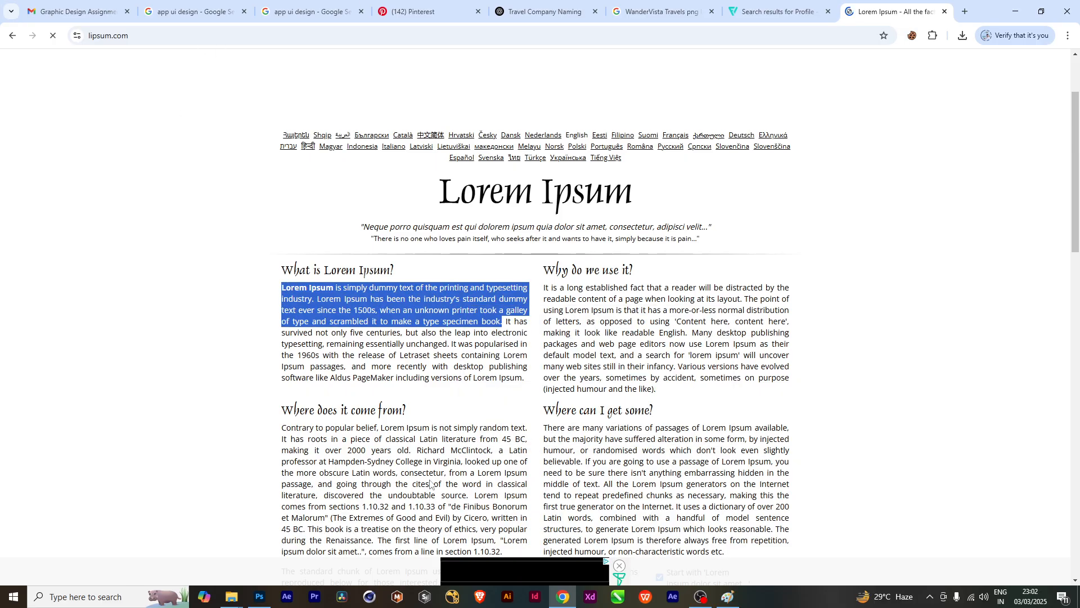
Switch to Photoshop and fill a new text box between Artboard 3's gray card and the Book Now bar with the copied text
click(260, 597)
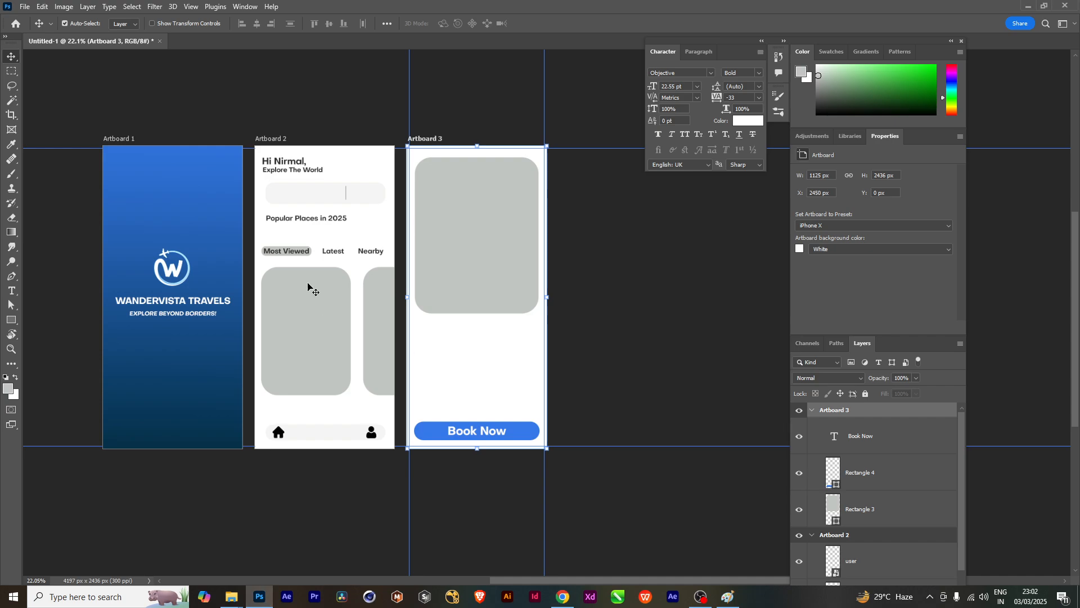
click(12, 291)
scroll(428, 352, up, 1)
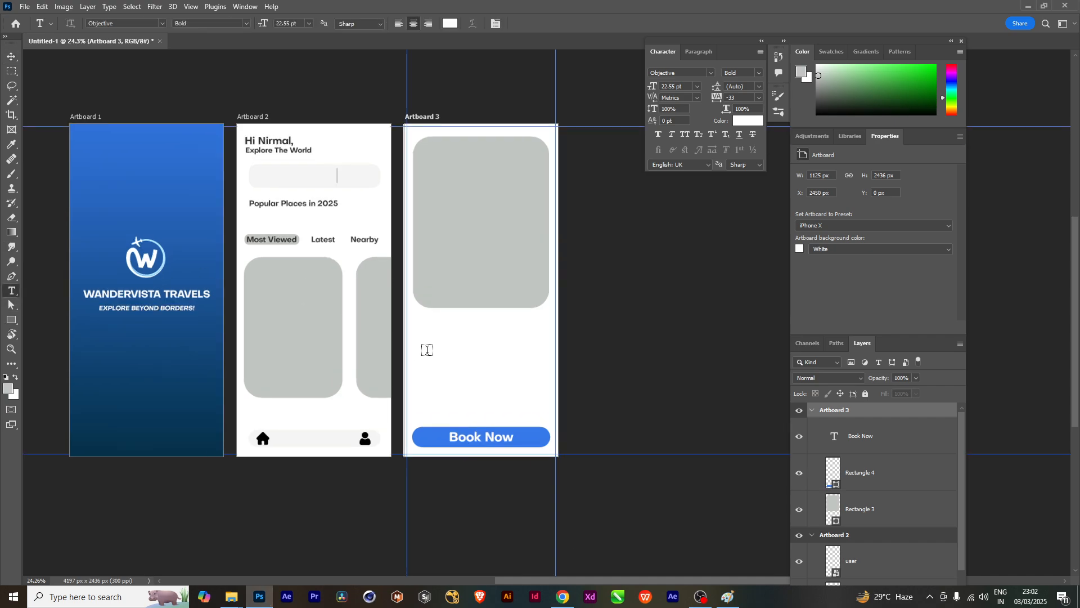
scroll(427, 349, up, 3)
drag(409, 328, 588, 428)
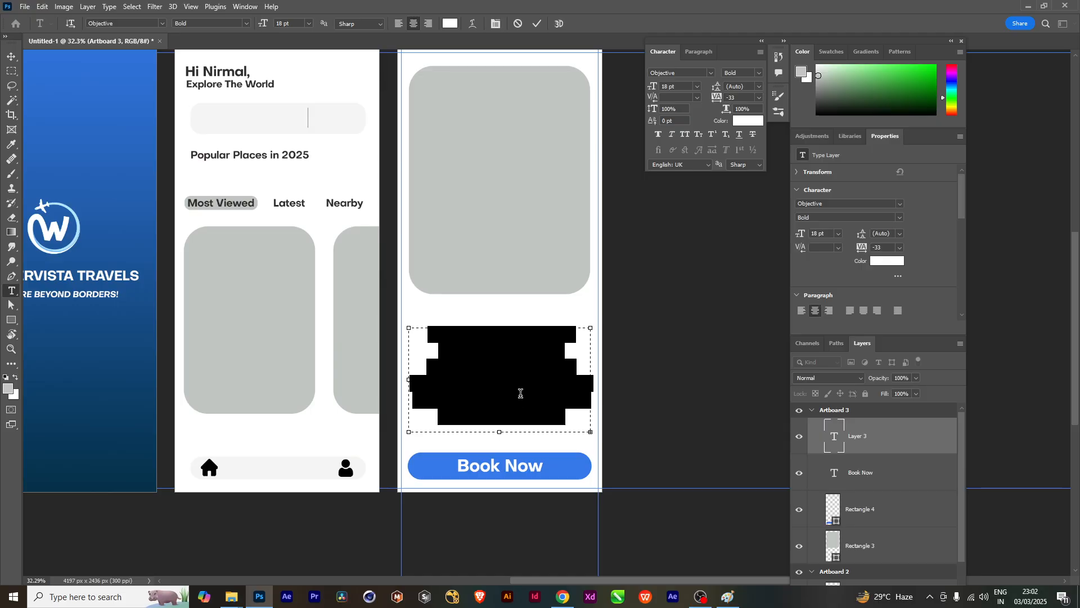
key(BackSpace)
Recolor the Lorem Ipsum paragraph black (000000) and set its font size to 9 pt
click(881, 437)
double_click(836, 433)
click(452, 23)
drag(730, 284, 660, 351)
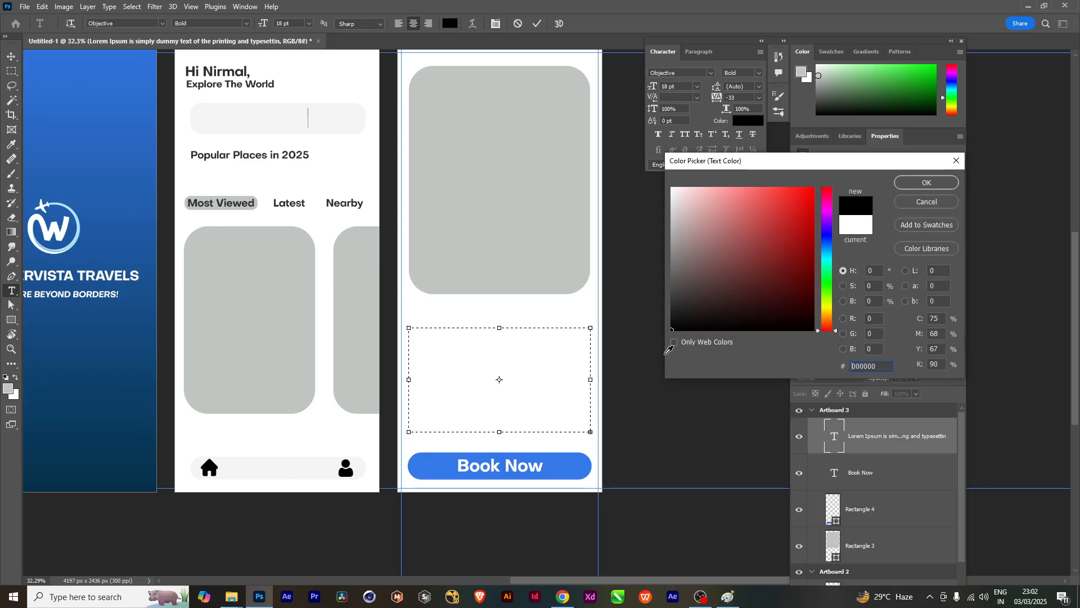
click(926, 183)
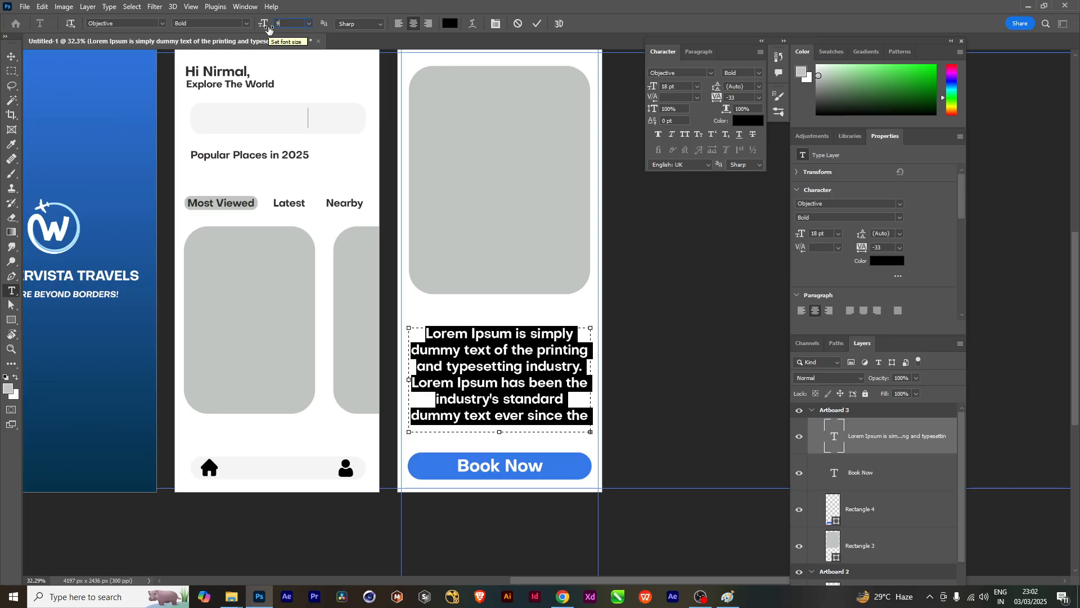
text(9)
key(Return)
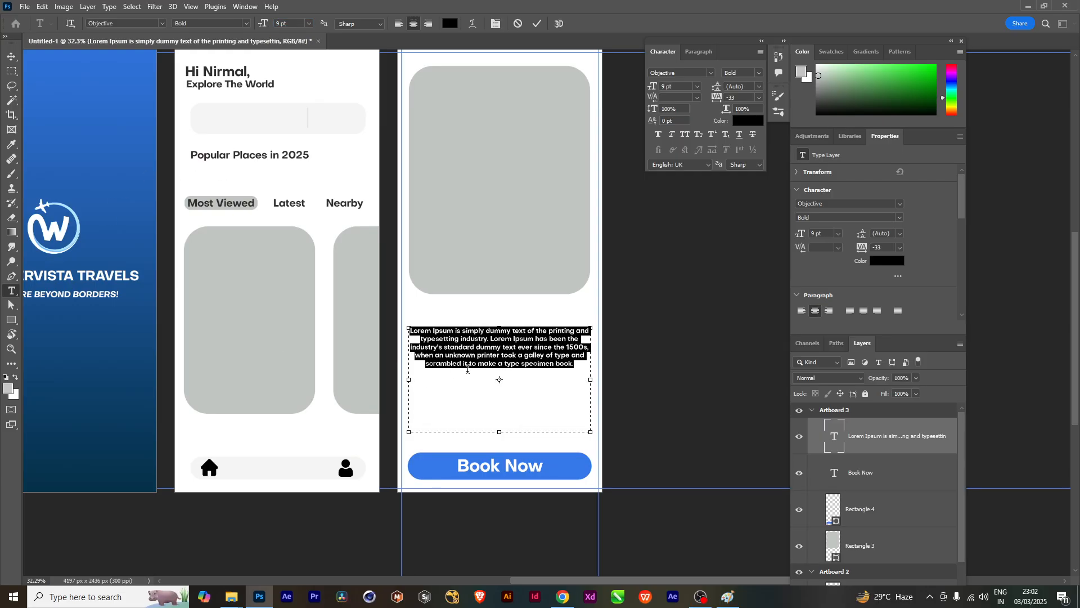
click(576, 366)
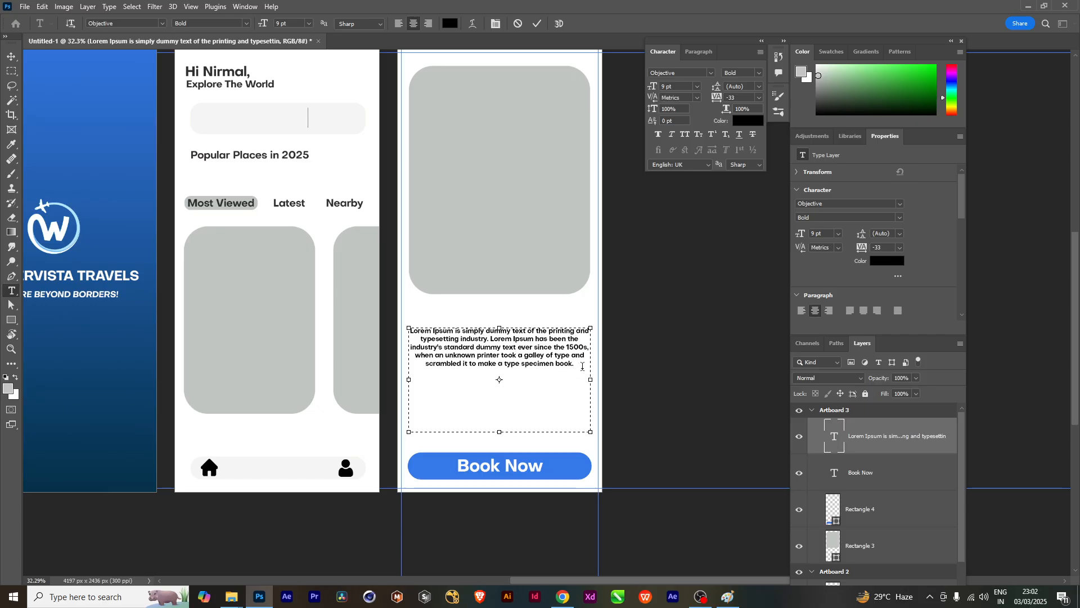
text(ascjCKKCKcjkJCKjcjCcK)
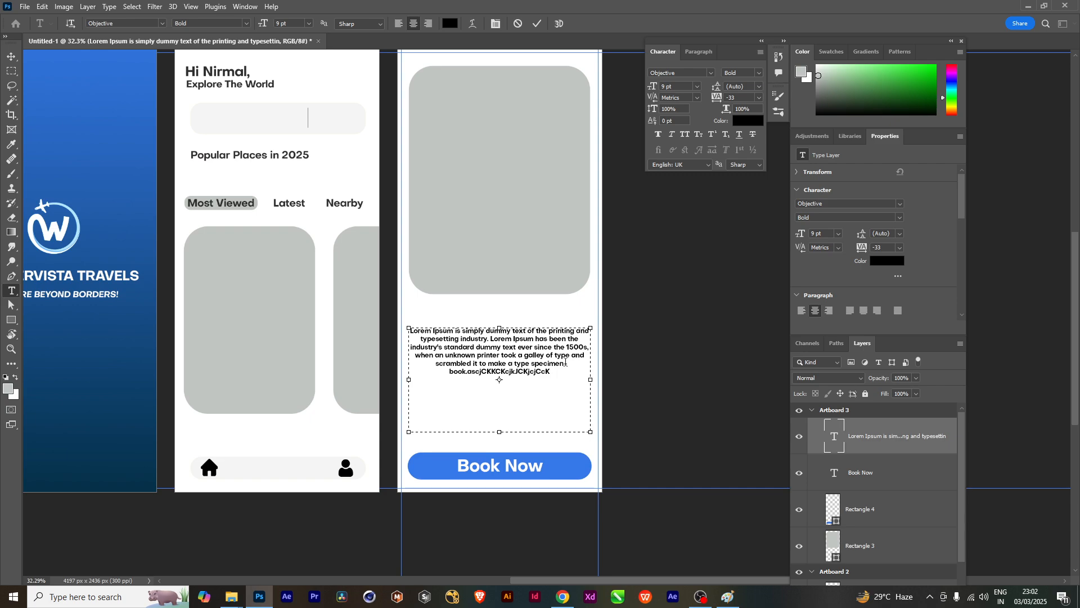
key(BackSpace)
key(BackSpace)
key(BackSpace)
key(BackSpace)
key(BackSpace)
key(BackSpace)
key(BackSpace)
key(BackSpace)
key(BackSpace)
key(BackSpace)
key(BackSpace)
key(BackSpace)
key(BackSpace)
key(BackSpace)
key(BackSpace)
key(BackSpace)
key(BackSpace)
key(BackSpace)
key(BackSpace)
key(BackSpace)
key(BackSpace)
key(BackSpace)
Extend the end of the paragraph with random filler letters and trim the excess back to "m;alsdm"
text(dfsvafvafvavfavavavavavavavavavavavavavavav)
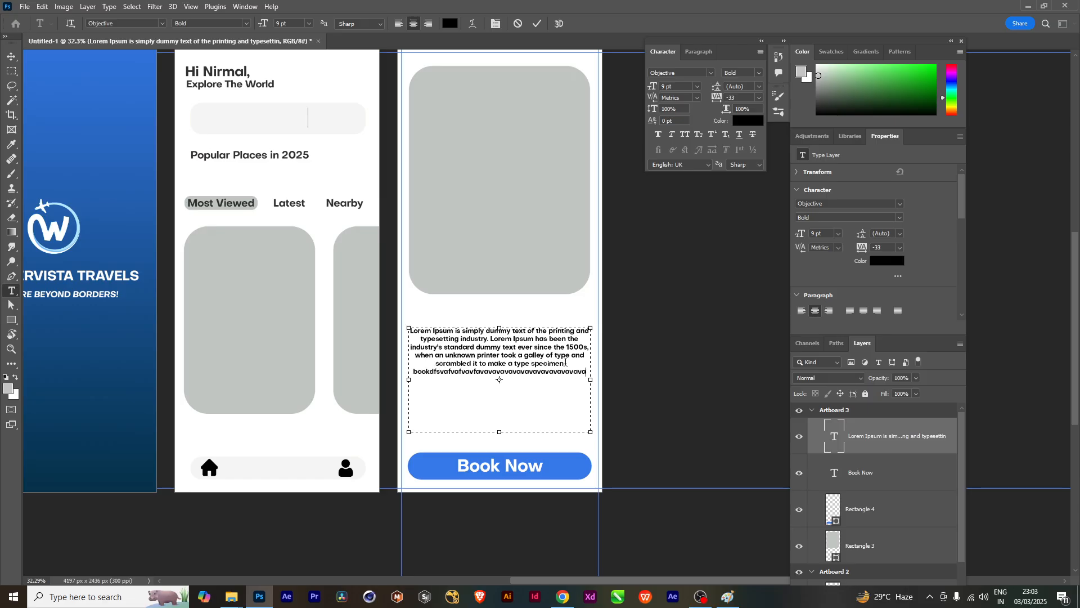
text(m;alsdm';alsd'la'dlfA;D';LD'A;LDOK'POJPSD;LASDMV;LADMV'A;)
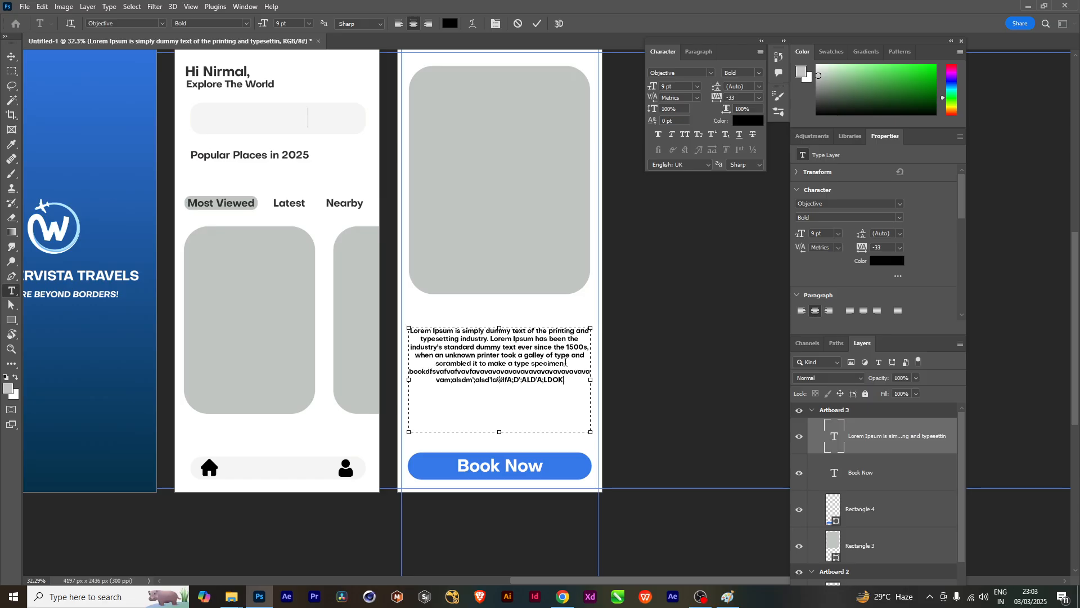
text(DV'AV'ALVA'MV;L)
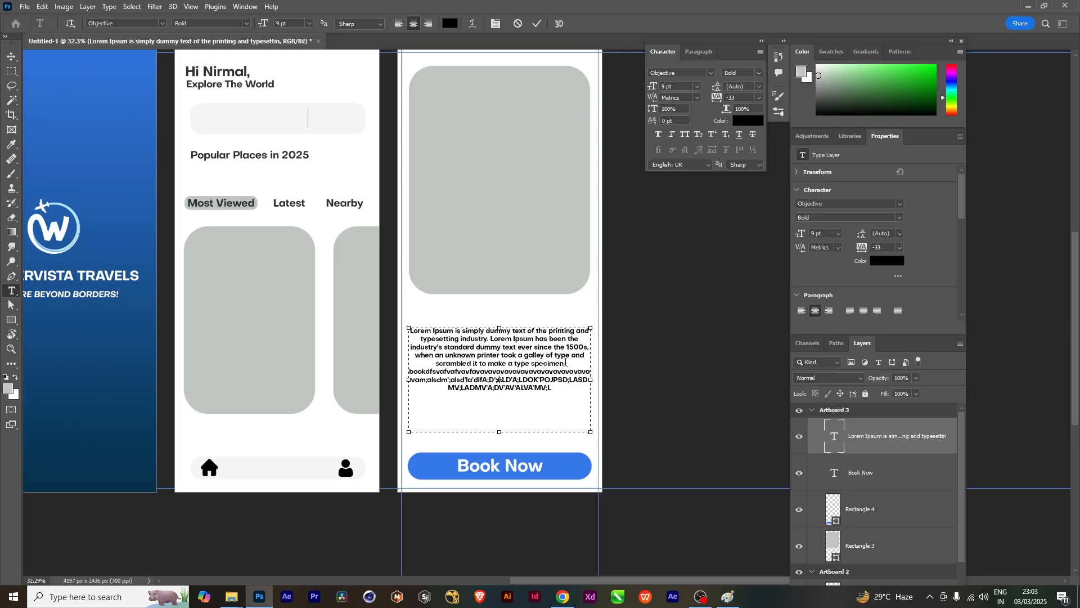
key(BackSpace)
key(BackSpace)
key(BackSpace)
key(BackSpace)
key(BackSpace)
key(BackSpace)
key(BackSpace)
key(BackSpace)
key(BackSpace)
key(BackSpace)
key(BackSpace)
key(BackSpace)
key(BackSpace)
key(BackSpace)
key(BackSpace)
key(BackSpace)
key(BackSpace)
key(BackSpace)
key(BackSpace)
key(BackSpace)
key(BackSpace)
drag(449, 382, 518, 399)
key(BackSpace)
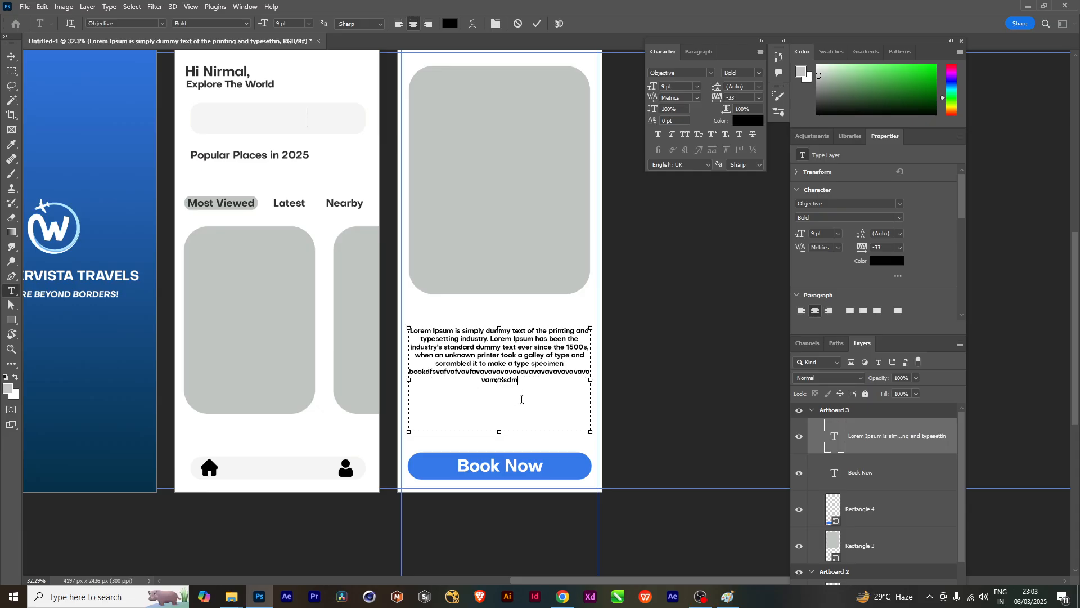
Paste the copied Lorem Ipsum passage twice at the end of the paragraph and finish editing the text
text(Lorem Ipsum is simply dummy text of the printing and typesetting industry. Lorem Ipsum has been the industry's standard dummy text ever since the 1500s, when an unknown printer took a galley of type and scrambled it to make a type specimen book.)
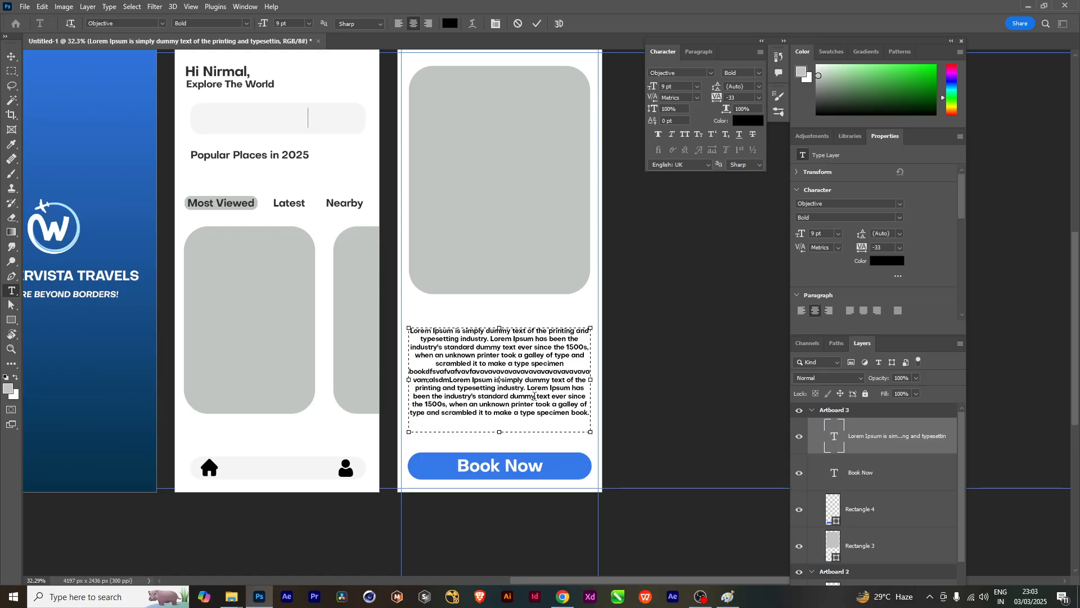
text(Lorem Ipsum is simply dummy text of the printing and typesetting industry. Lorem Ipsum has been the industry's standard dummy text ever since the 1500s, when an unknown printer took a galley of type and scrambled it to make a type specimen book.)
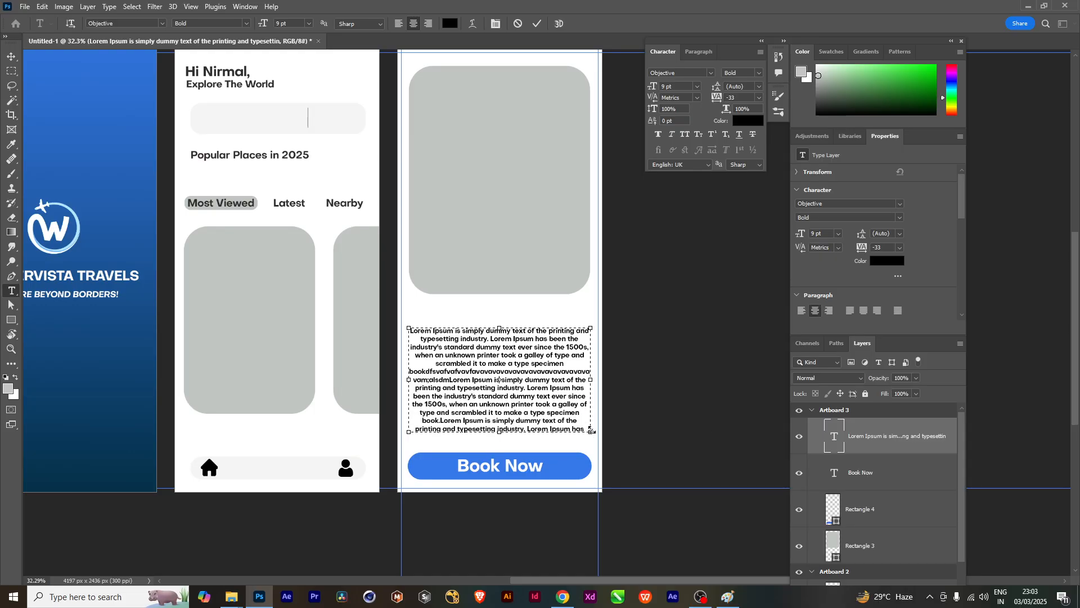
click(12, 58)
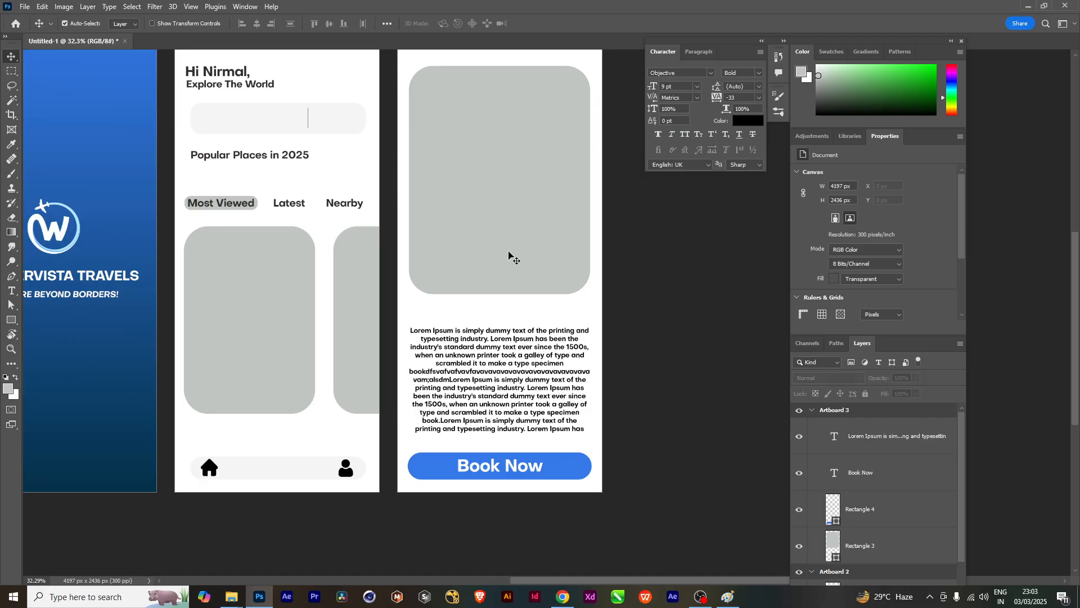
Switch to Chrome, search for "pexels image" in a new tab and open the Pexels website
click(562, 597)
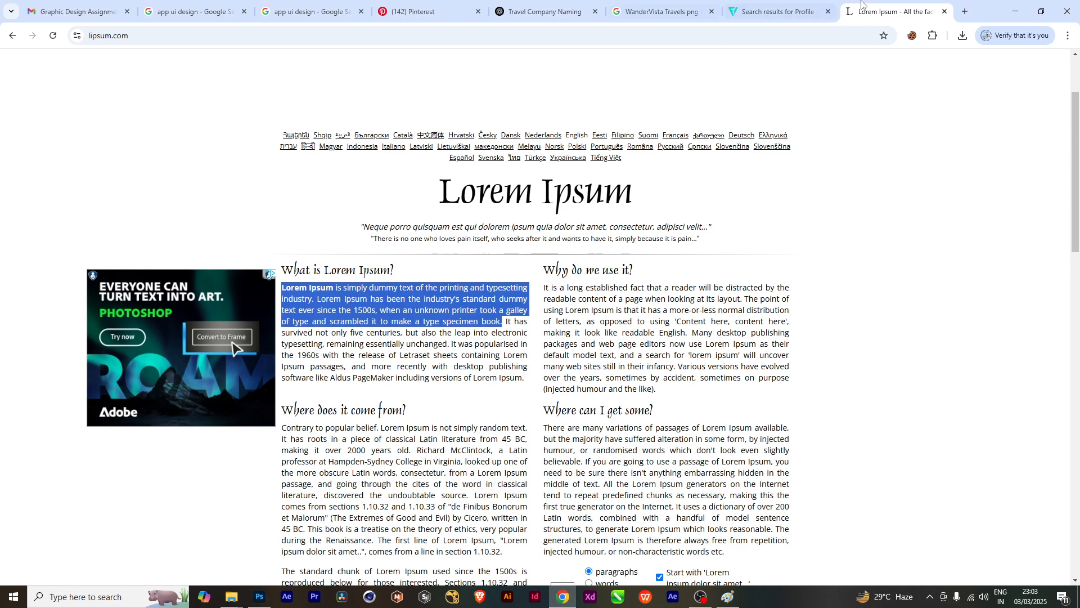
click(966, 10)
click(453, 230)
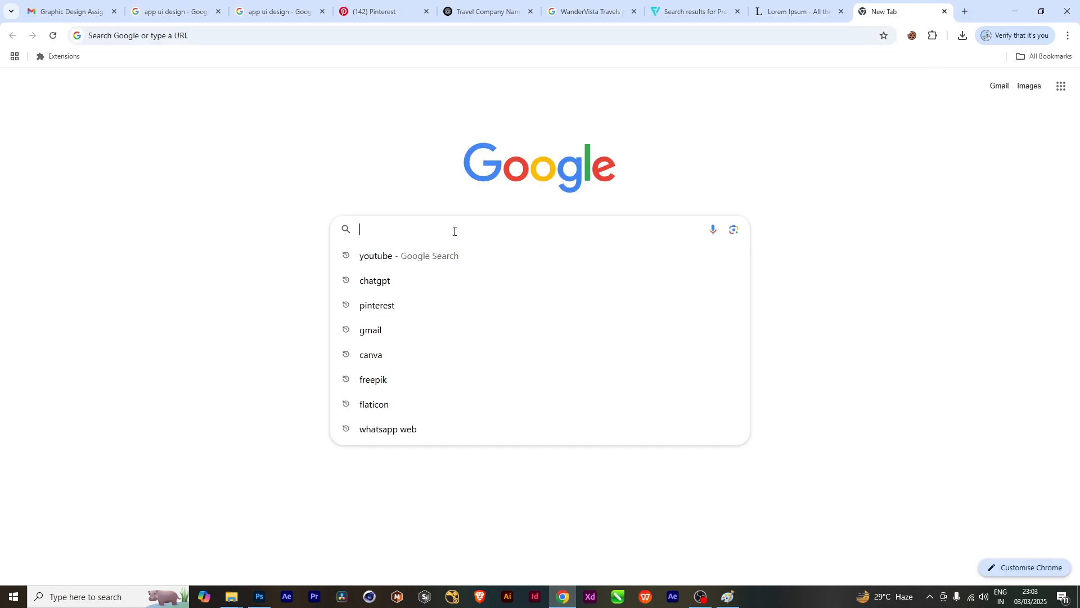
text(PEXEL)
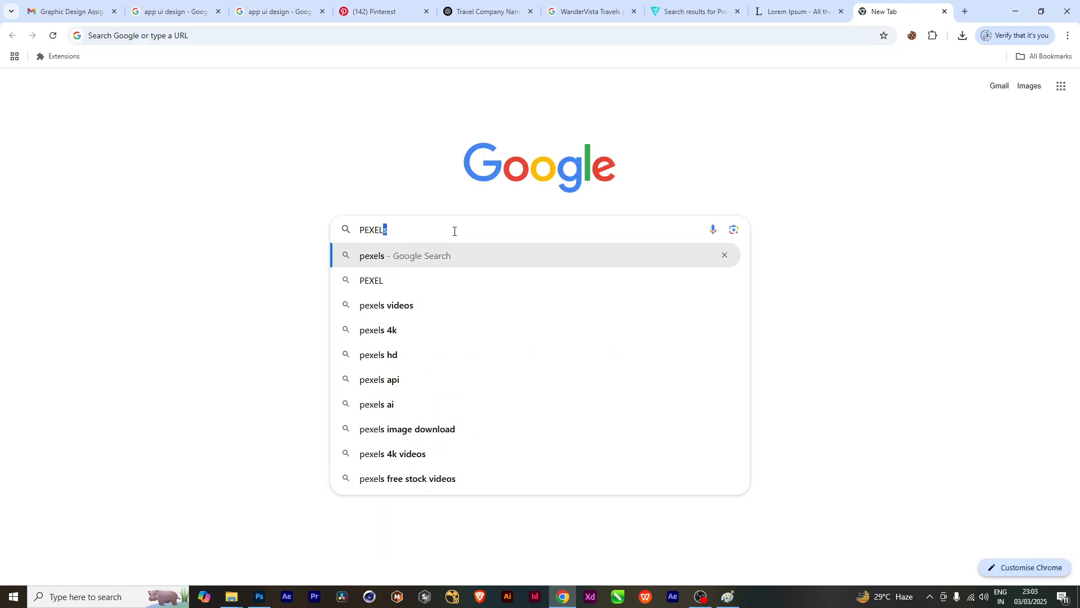
text(S)
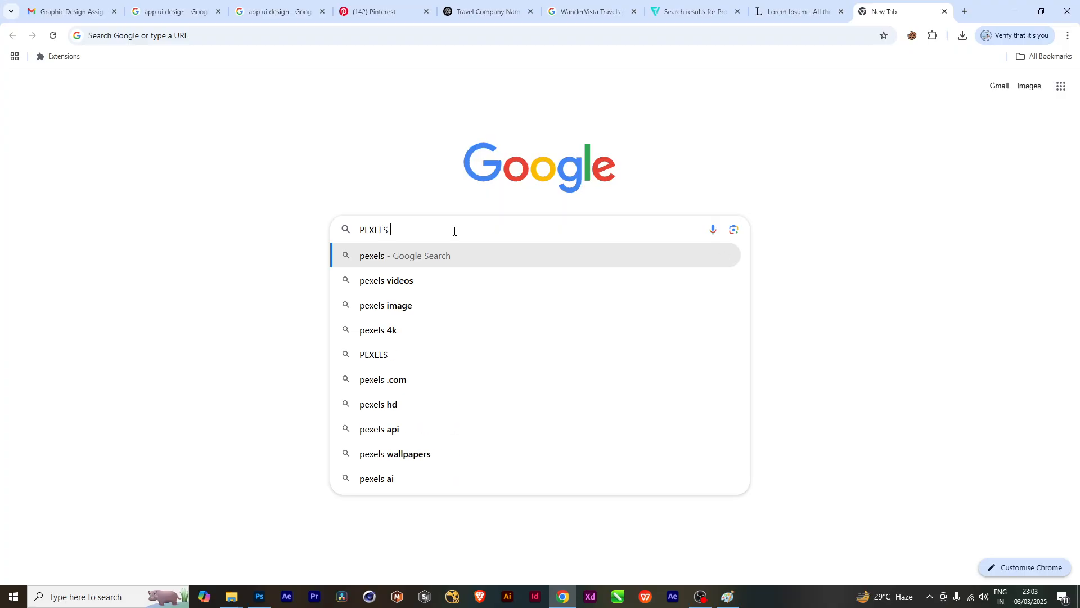
key(Down)
key(Down)
key(Return)
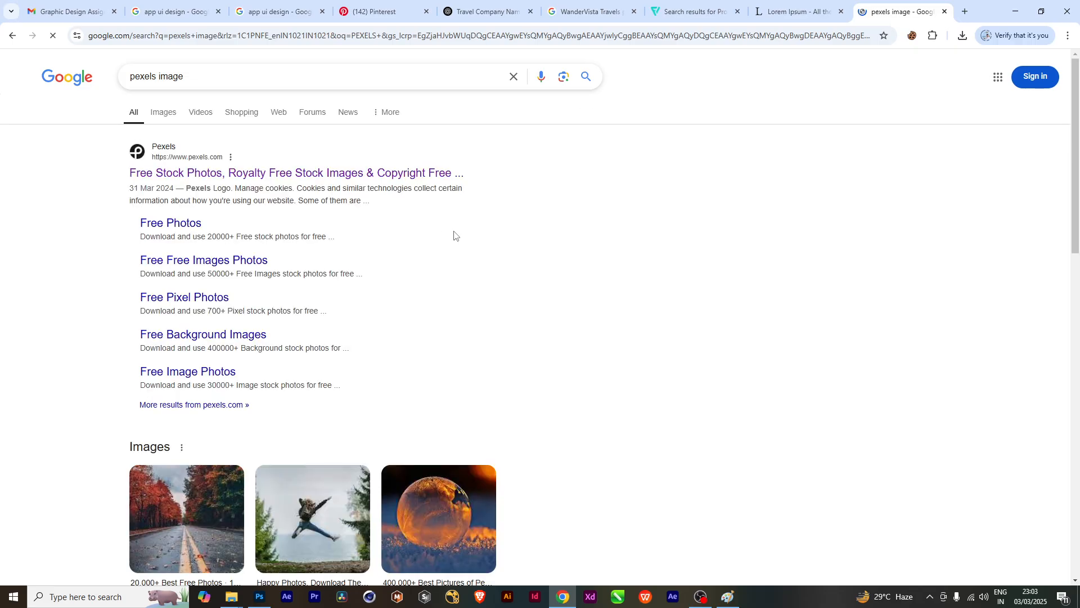
click(152, 169)
Search the Pexels photo library for "TRAVEL"
scroll(507, 349, down, 10)
scroll(514, 349, down, 4)
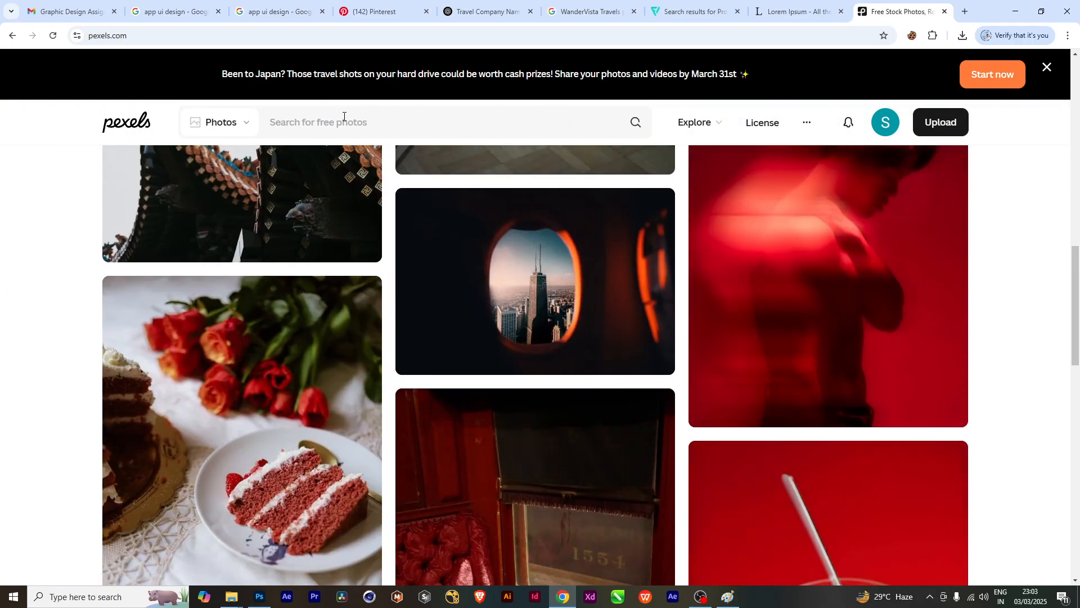
click(273, 120)
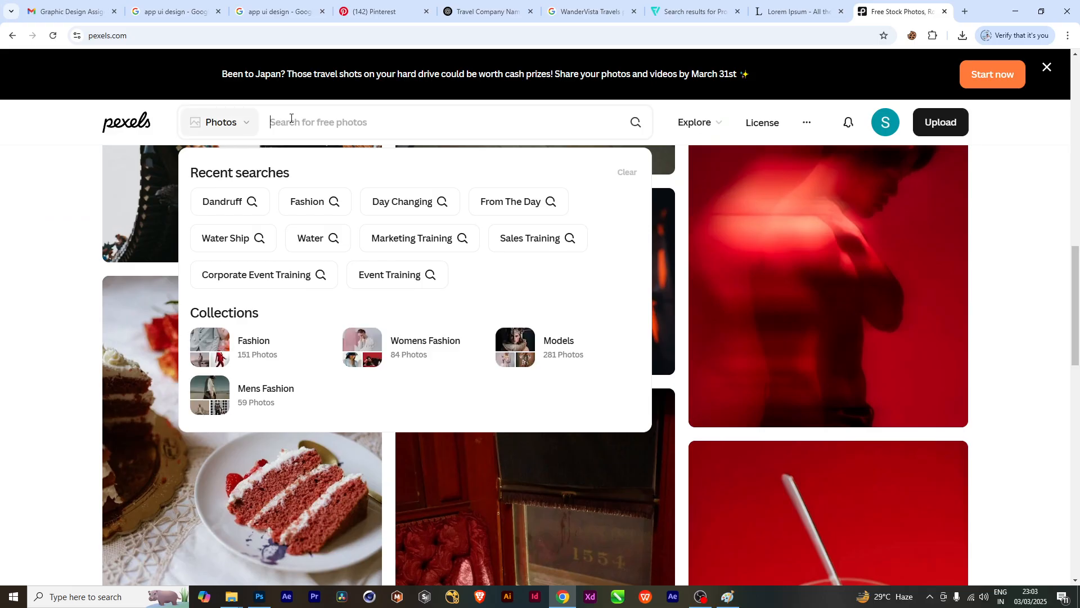
text(TRAVEL)
key(Return)
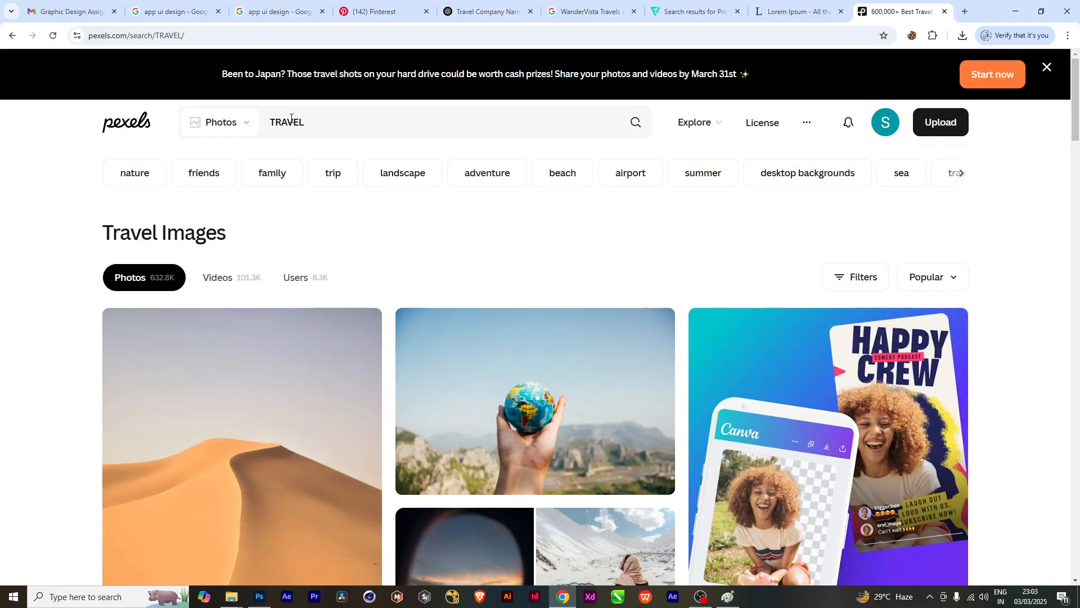
Download the photo of the white seaside village with blue domes from the travel results and dismiss the thank-you window
scroll(444, 360, down, 15)
scroll(480, 387, down, 6)
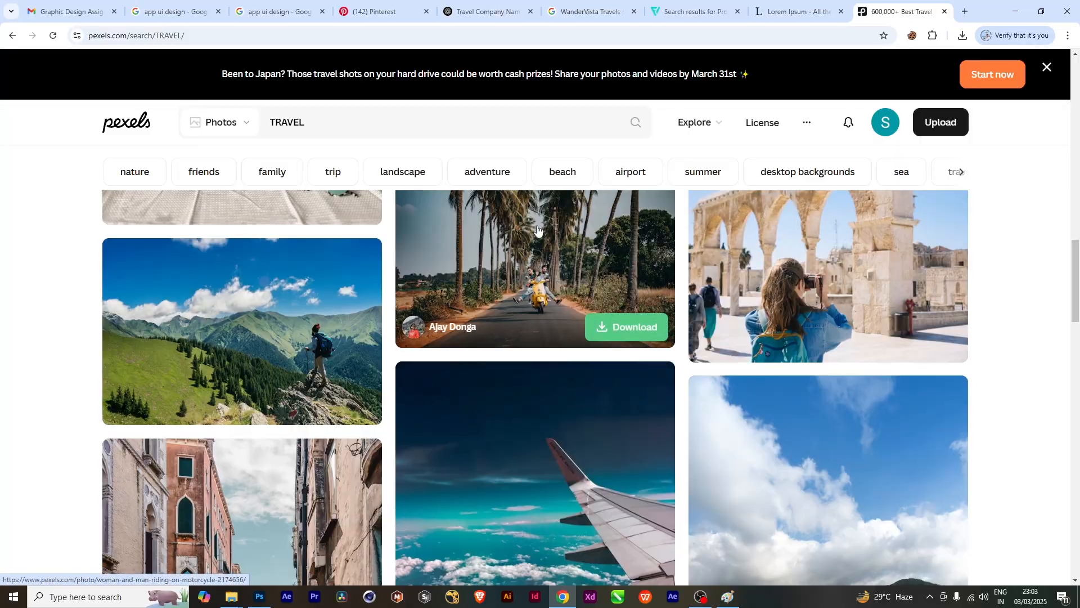
scroll(557, 368, down, 10)
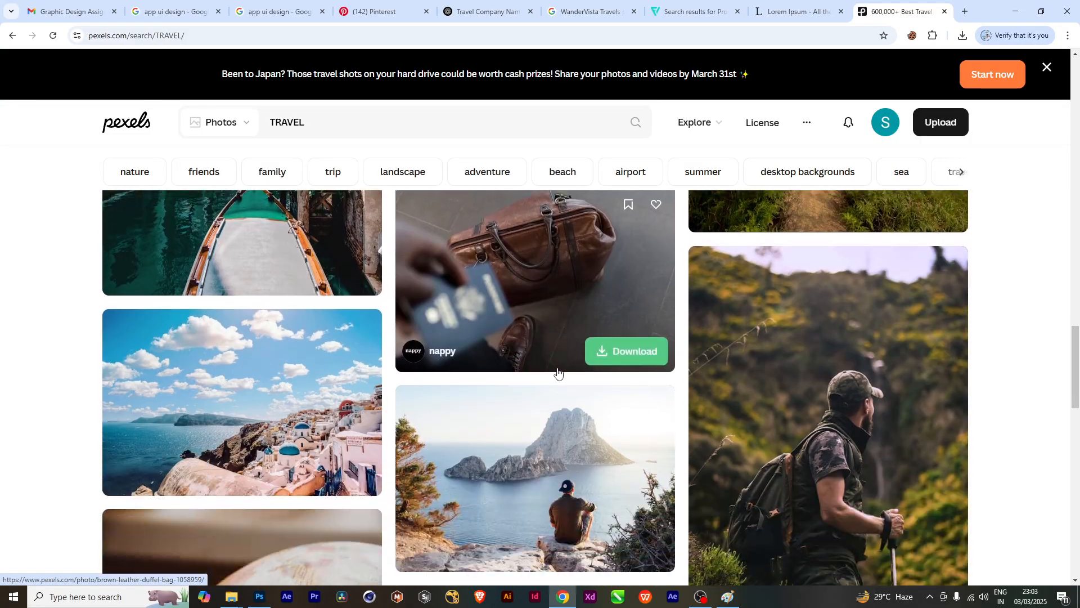
scroll(557, 371, down, 2)
click(337, 363)
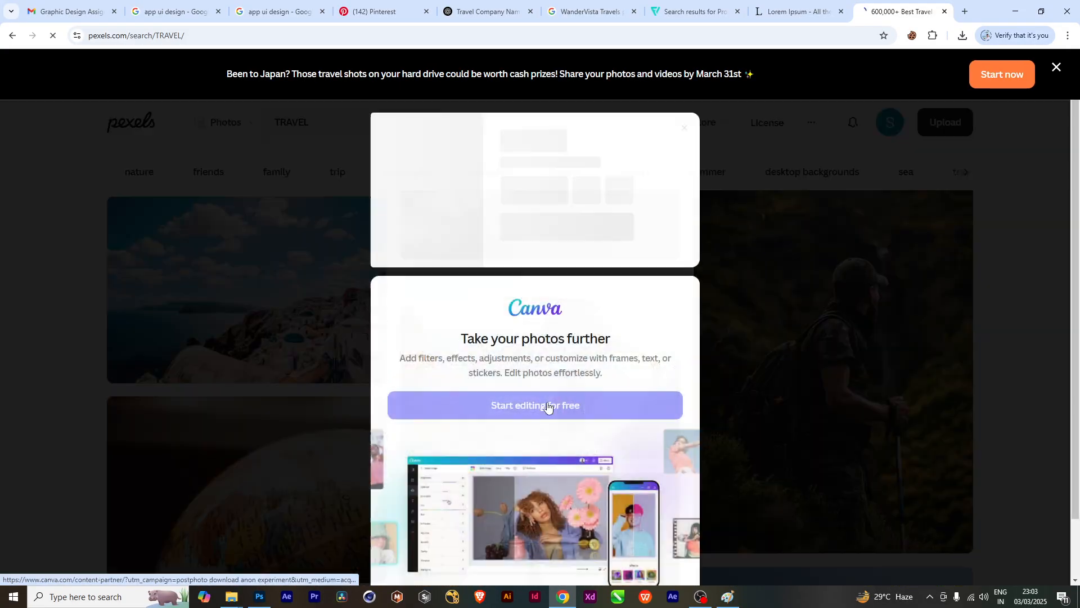
click(991, 290)
Download the portrait photo of the wooden boat on a misty lake and show the downloaded file in its folder
scroll(408, 422, down, 6)
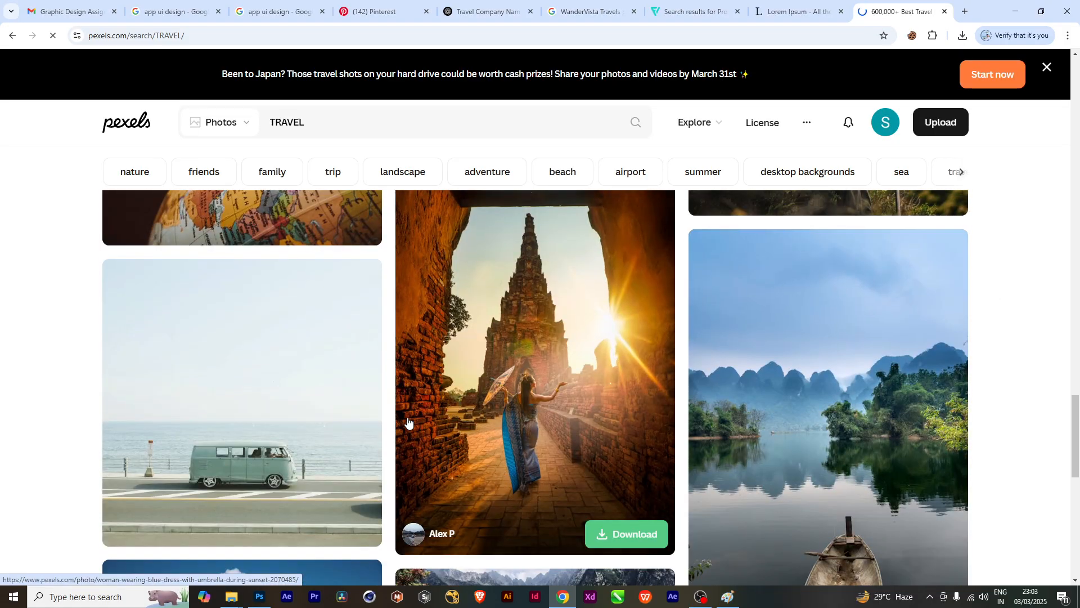
scroll(408, 421, down, 3)
click(922, 458)
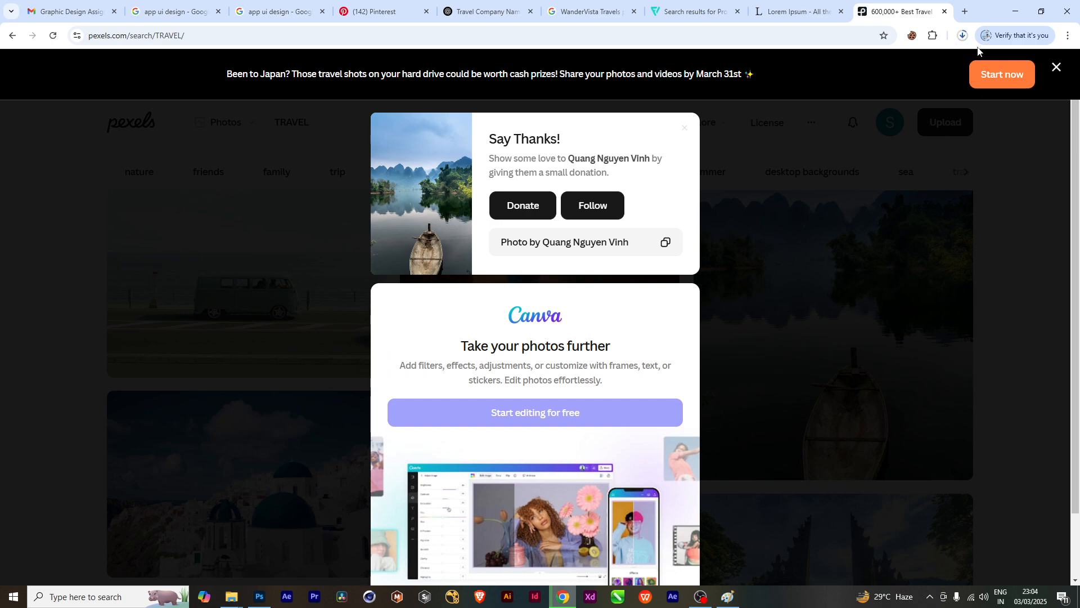
click(963, 35)
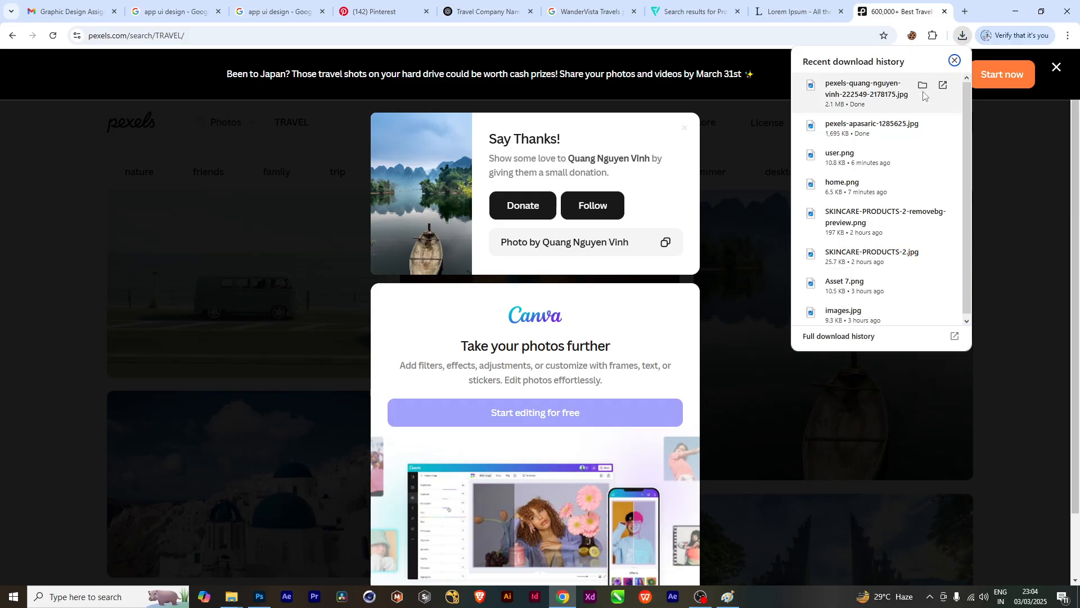
click(922, 89)
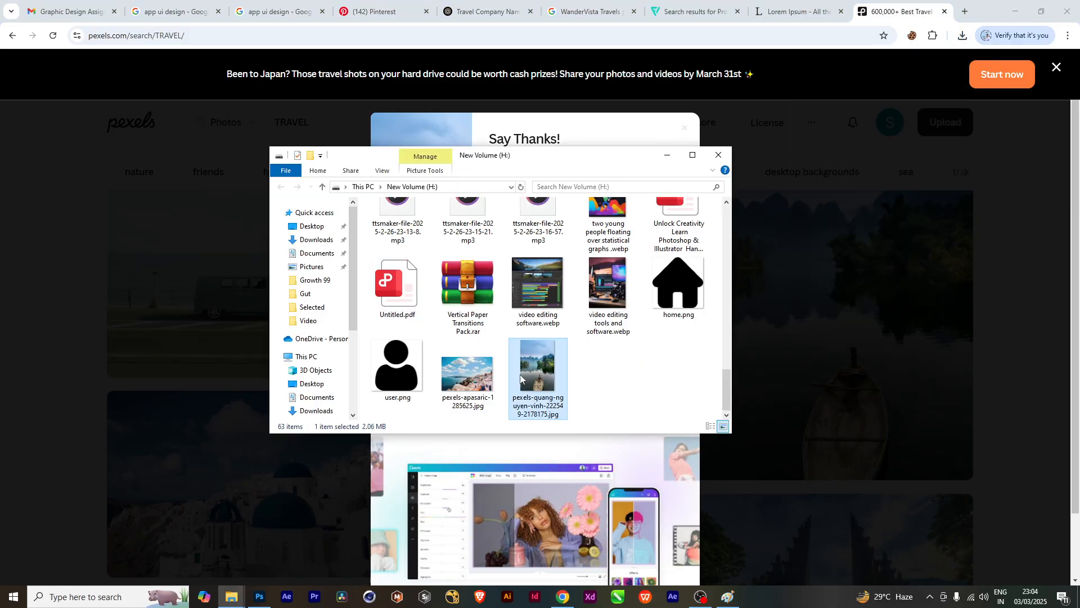
Place both downloaded travel photos in the Photoshop document, shrinking the village photo and setting it below the artboards
ctrl+click(472, 373)
drag(473, 373, 597, 372)
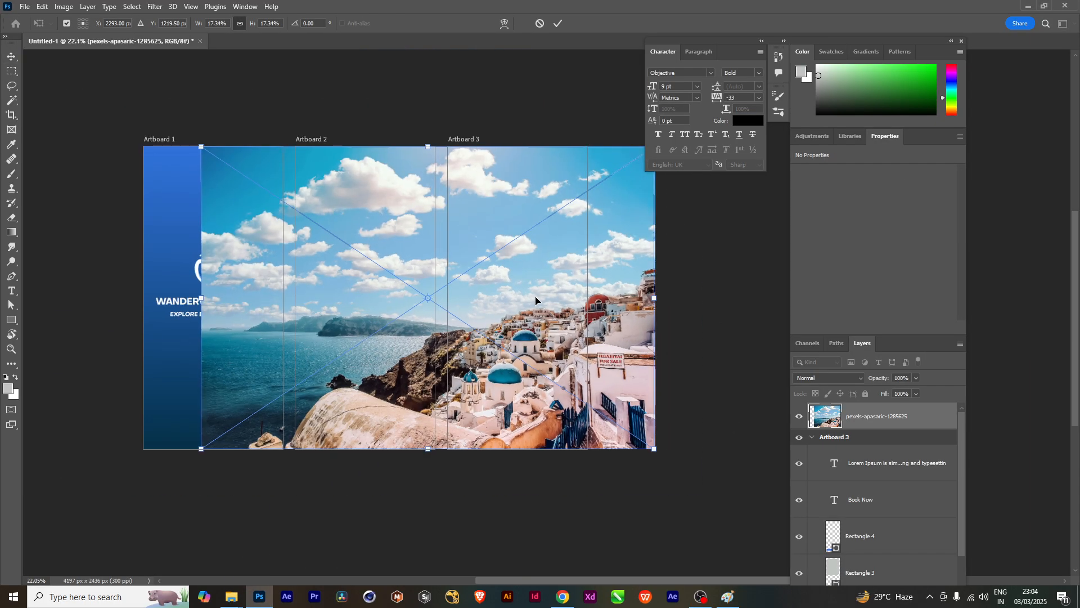
drag(535, 300, 587, 376)
drag(716, 366, 576, 457)
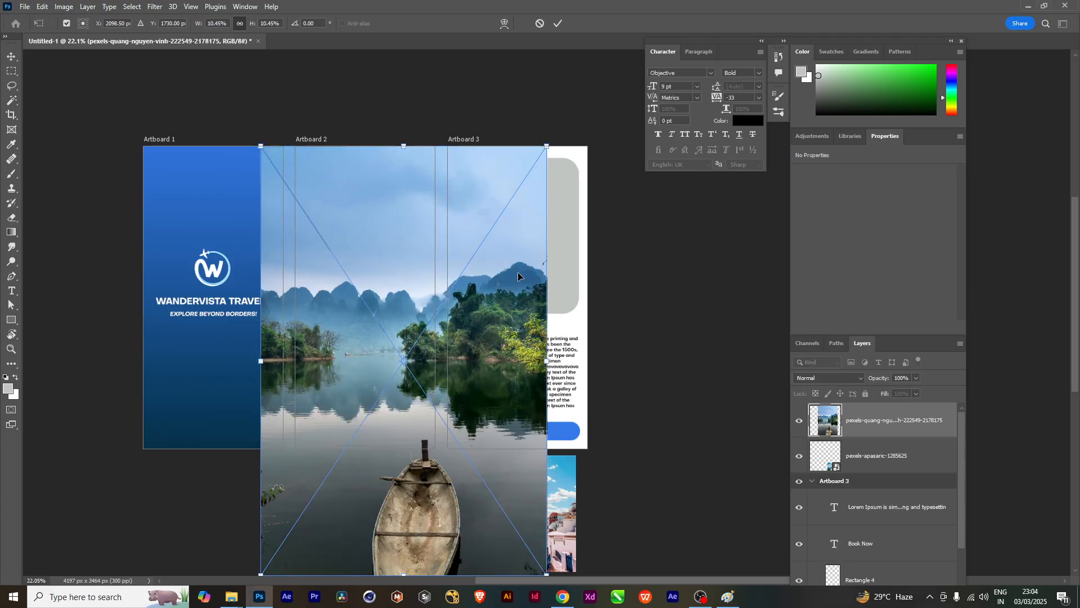
Move the lake photo onto Artboard 3 and scale it to 5.93%, covering the grey image card
key(Return)
drag(504, 287, 575, 268)
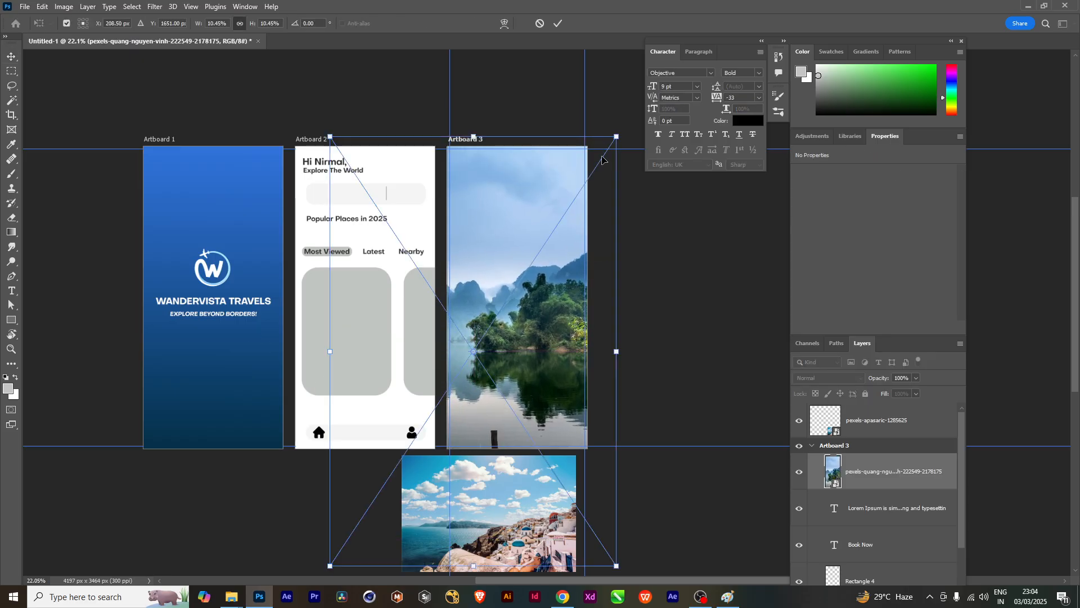
drag(617, 137, 545, 181)
scroll(554, 271, up, 3)
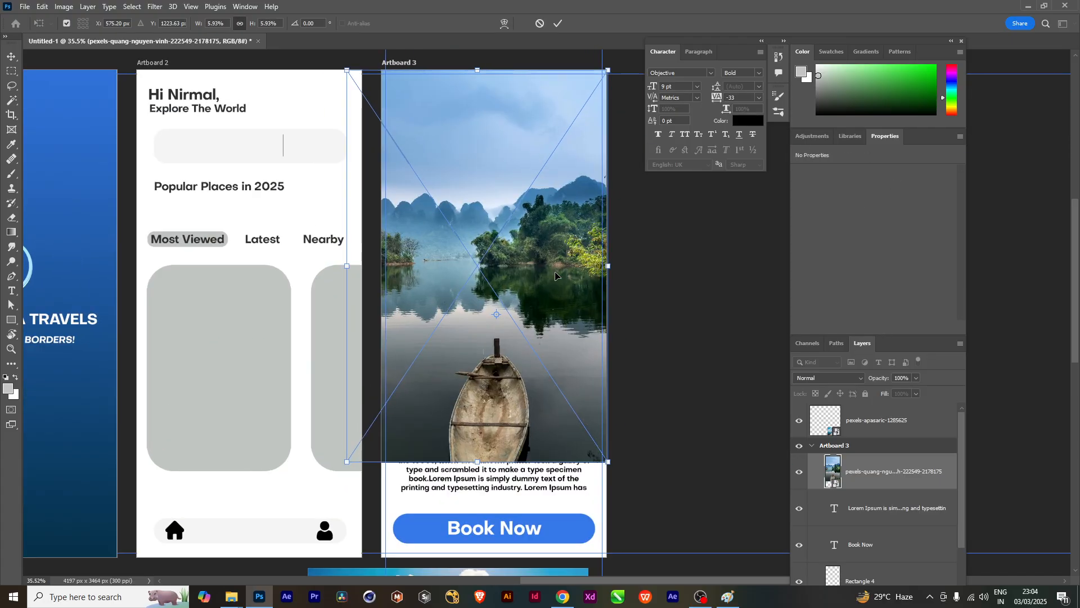
key(Return)
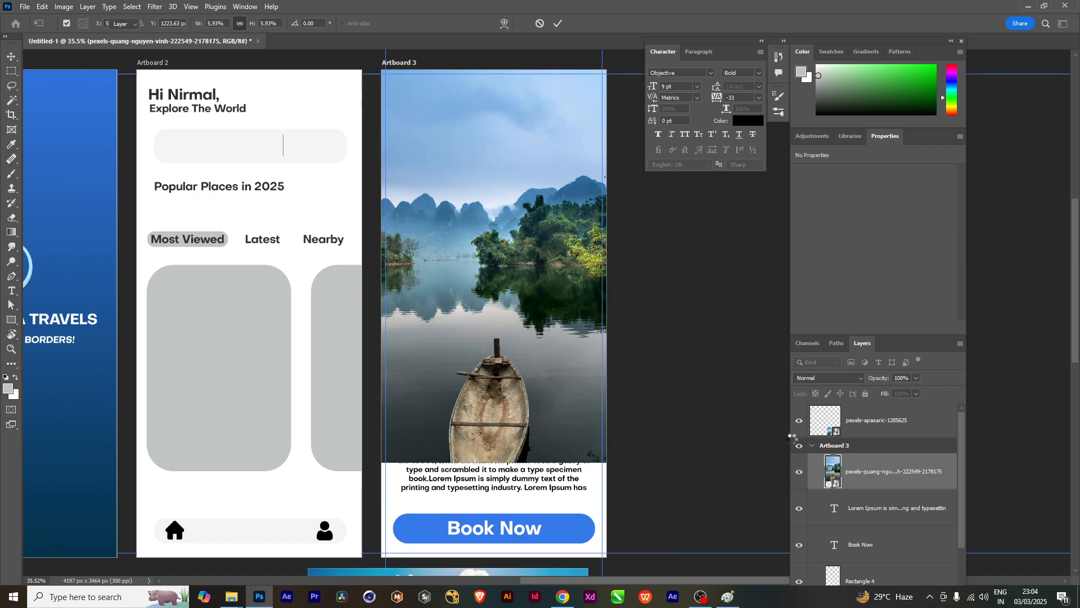
Move the lake photo's layer directly above Rectangle 3 in Artboard 3 and clip it to that rounded card
click(801, 474)
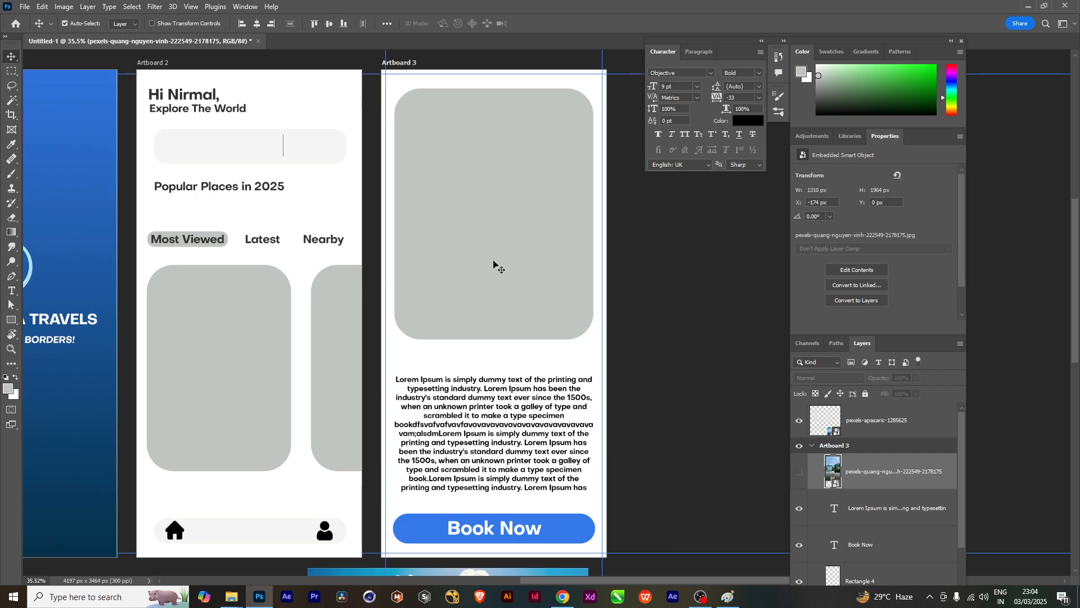
click(496, 266)
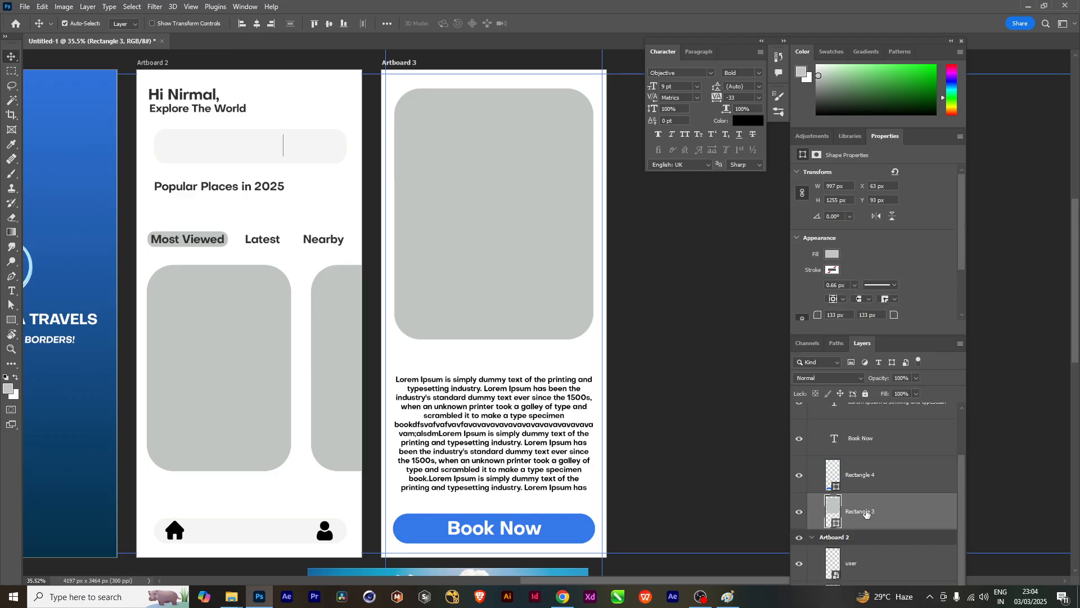
scroll(867, 513, up, 3)
drag(875, 439, 895, 562)
click(800, 546)
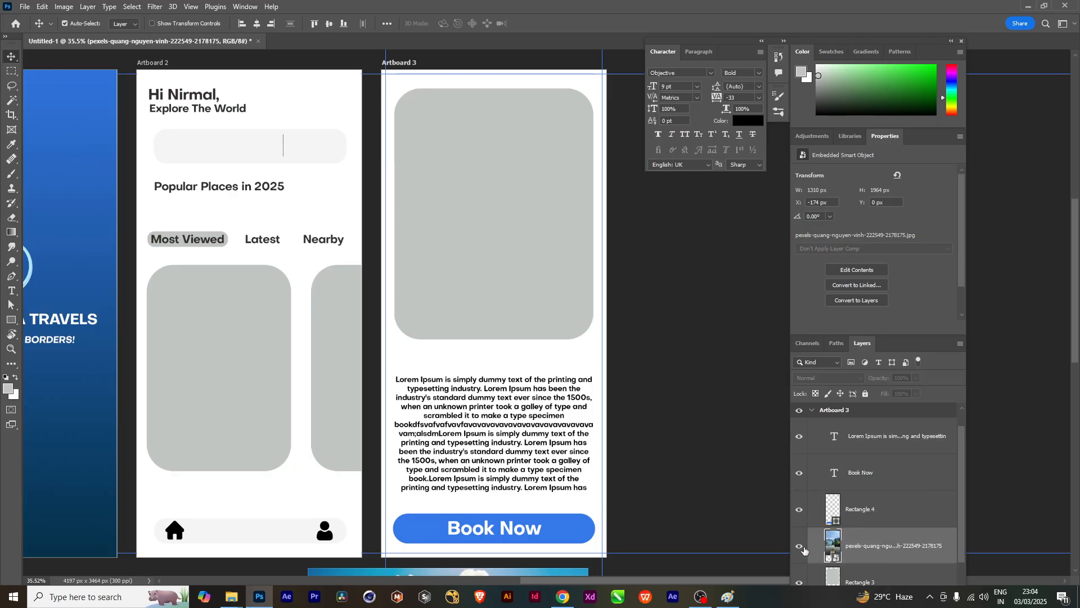
scroll(930, 515, down, 3)
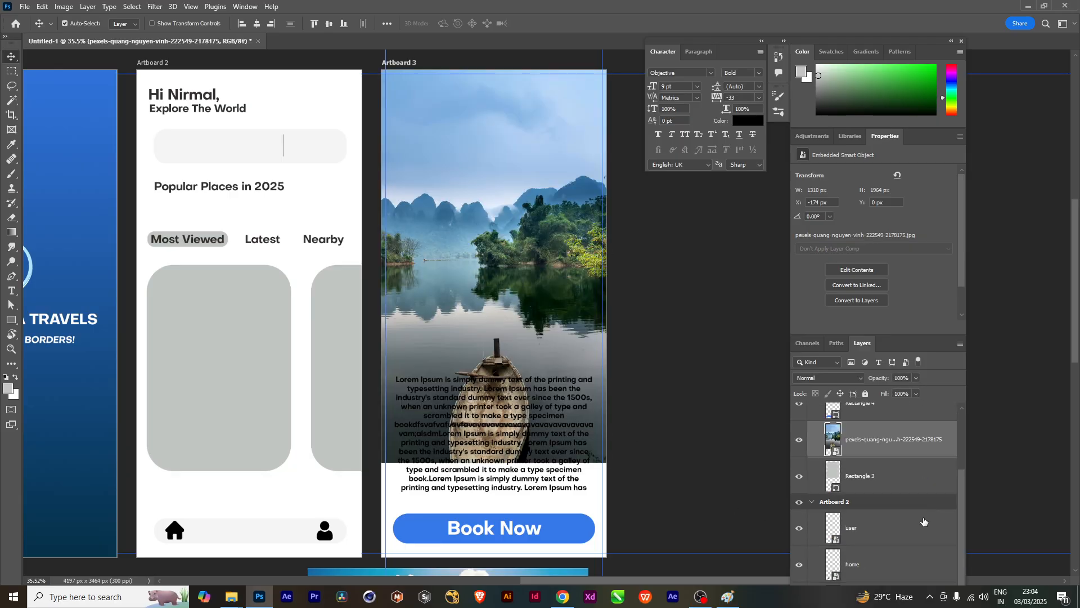
alt+click(874, 456)
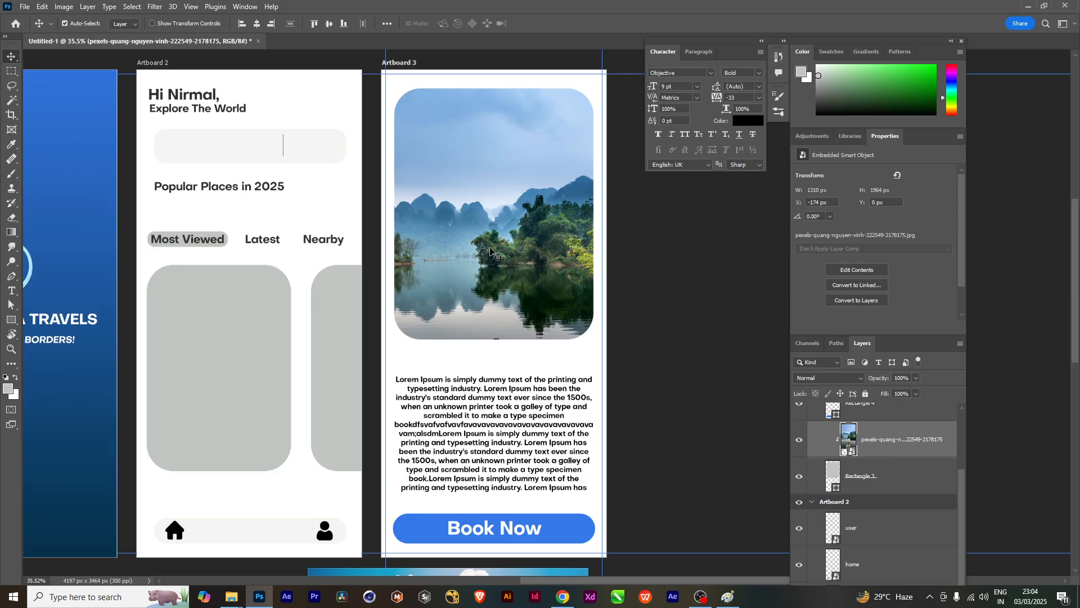
Shift the clipped lake photo upward inside its card so the boat fills the lower part
key(ctrl+t)
drag(565, 284, 578, 200)
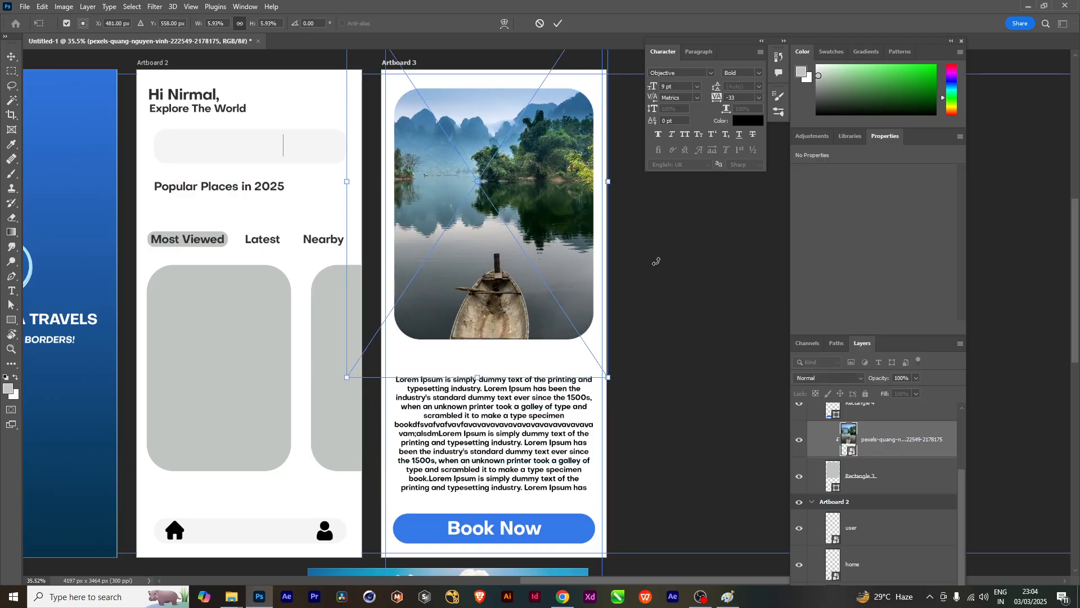
key(Return)
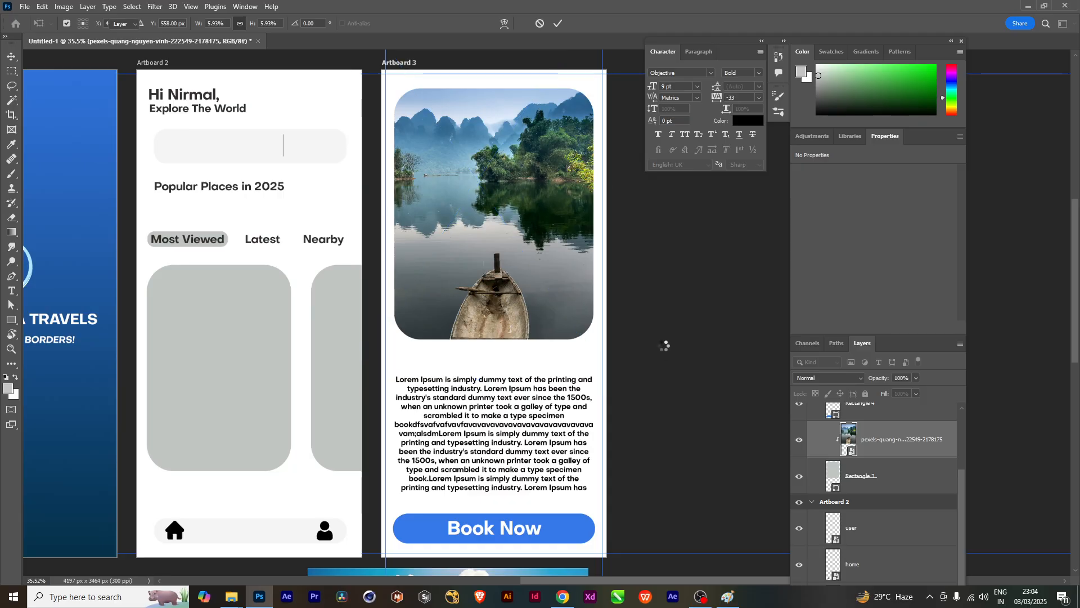
Move the village photo onto Artboard 2 over the grey cards and scale it to 1670 × 1113 px
scroll(652, 404, down, 4)
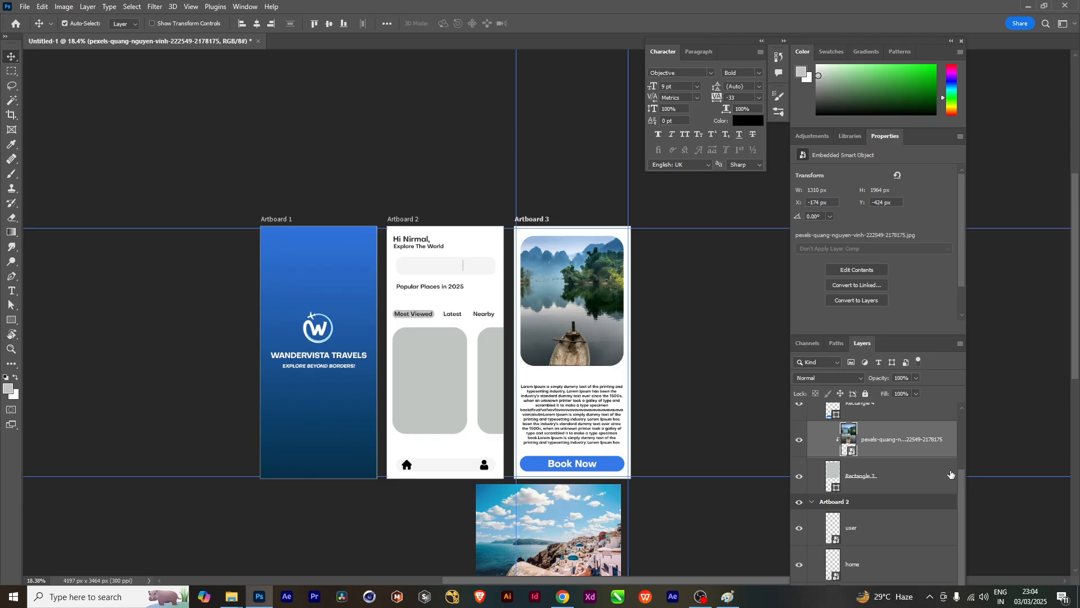
drag(557, 525, 456, 367)
key(ctrl+t)
drag(504, 327, 518, 318)
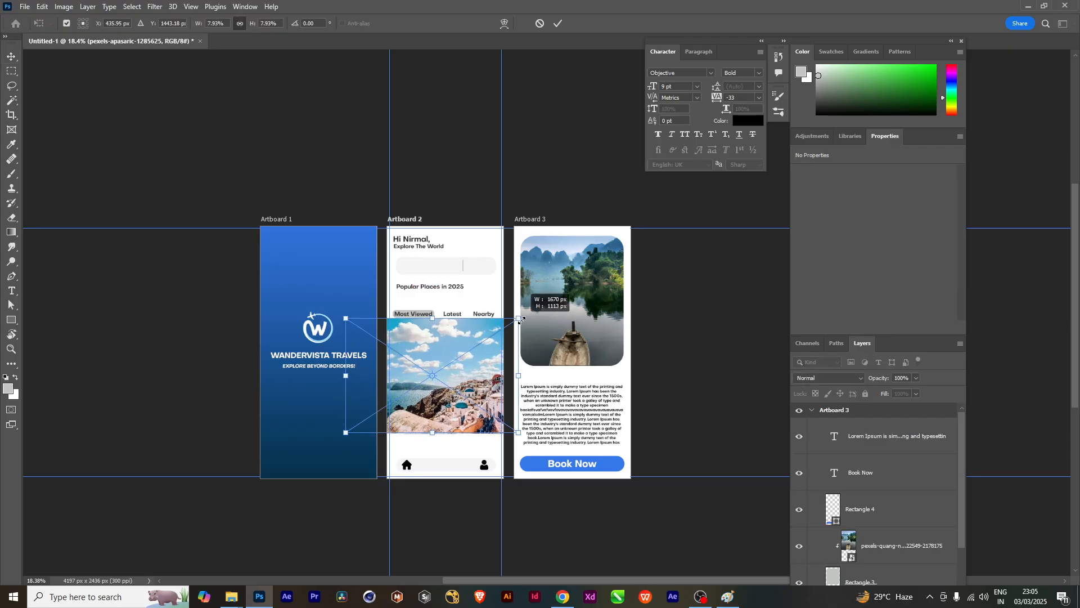
key(Return)
Move the village photo's layer down Artboard 2's stack to just below the Most Viewed text layer
scroll(496, 418, up, 7)
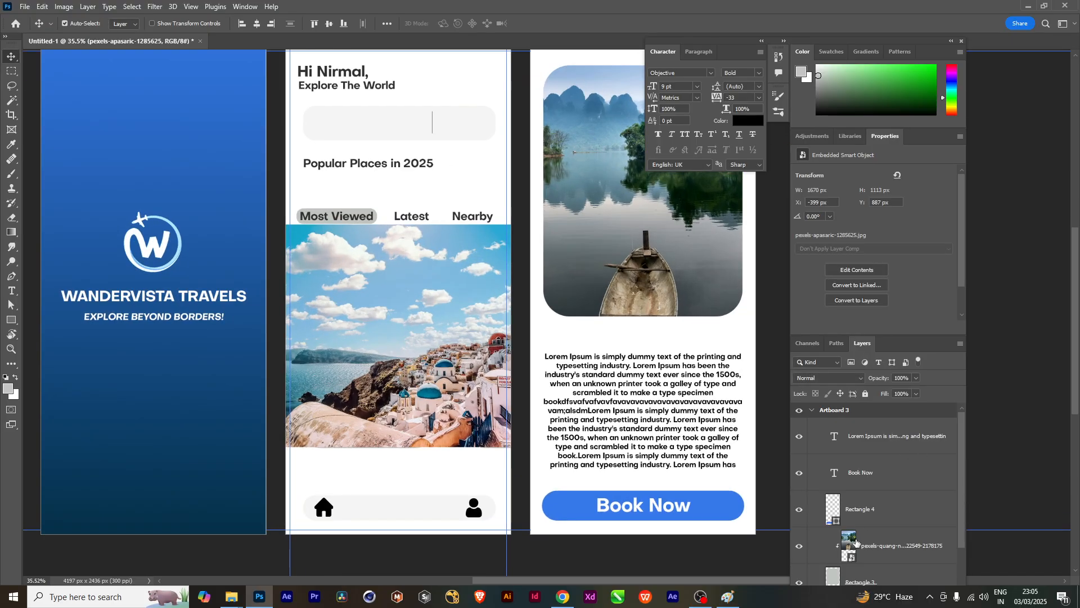
scroll(422, 212, down, 4)
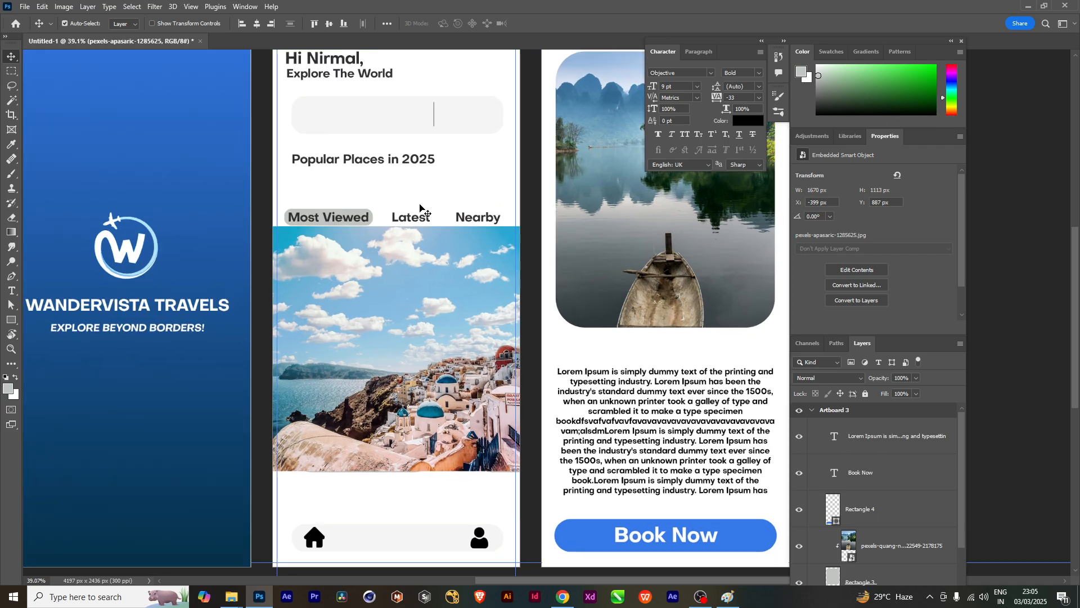
click(344, 90)
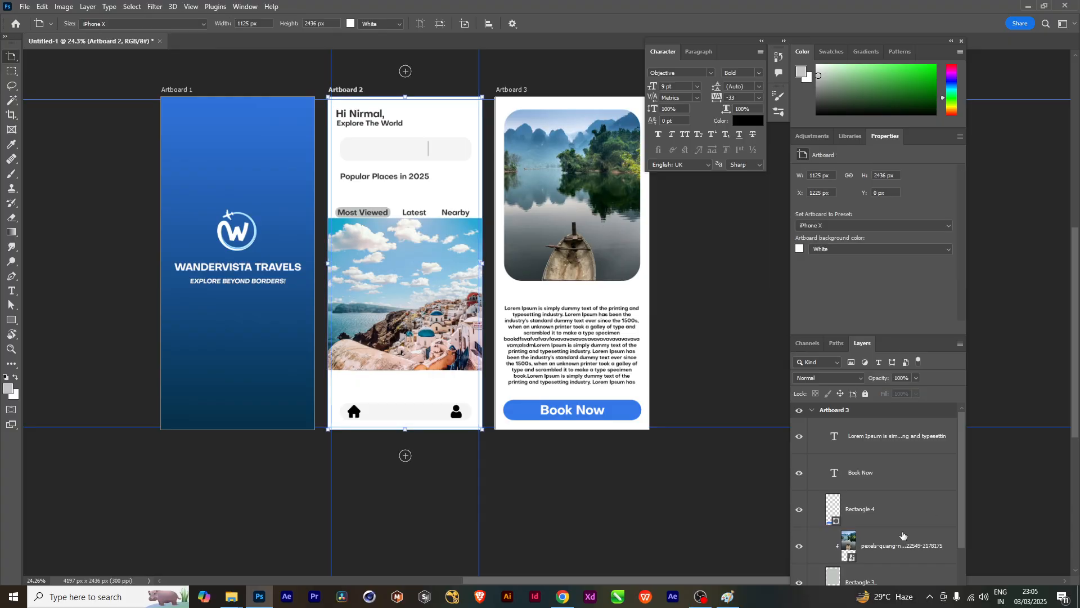
key(v)
click(424, 346)
scroll(910, 540, down, 4)
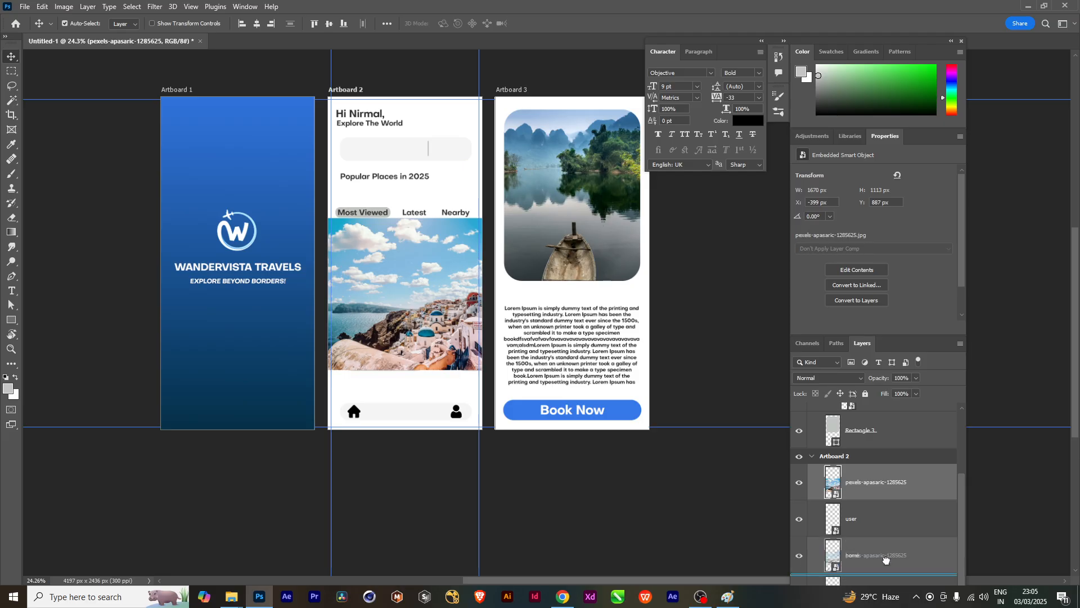
scroll(876, 511, down, 3)
drag(860, 426, 881, 566)
scroll(881, 565, down, 2)
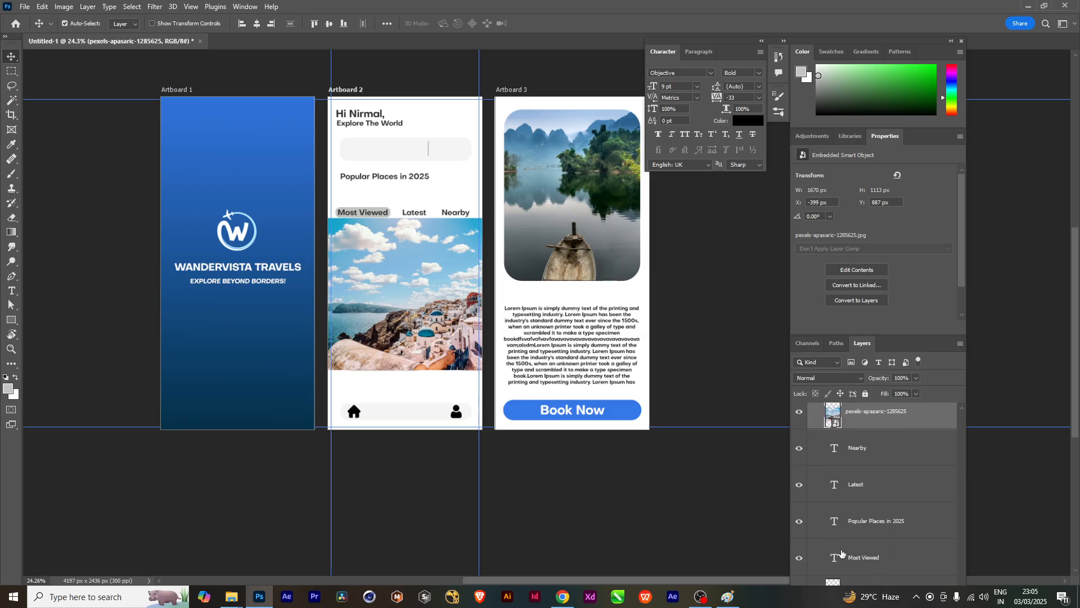
drag(858, 415, 881, 579)
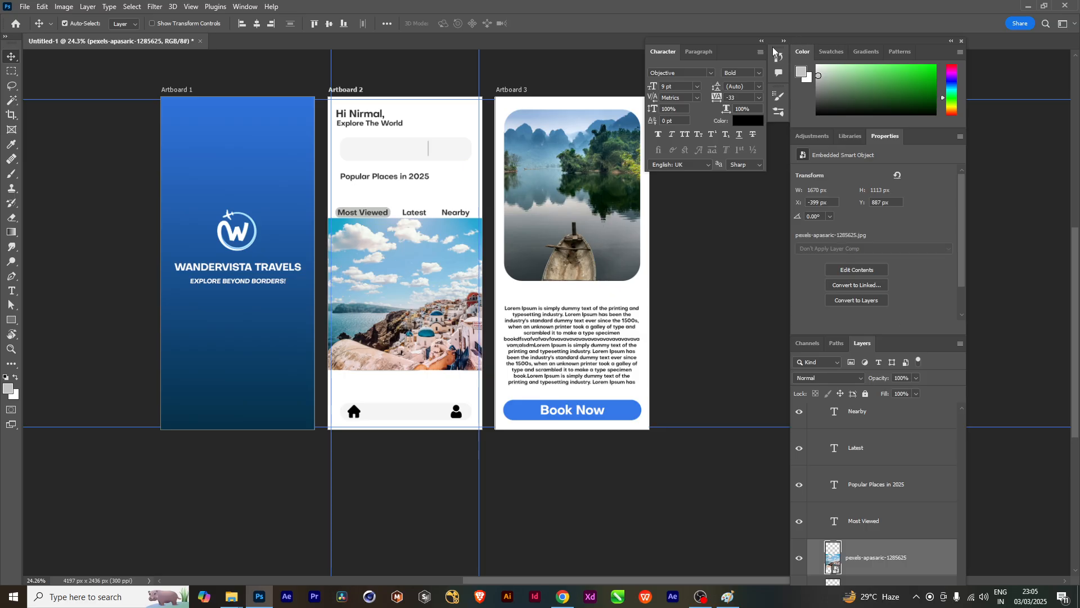
Detach the Layers panel, move the village photo directly above Rectangle 3 in Artboard 2 and clip it to that card
drag(869, 348, 106, 87)
drag(169, 303, 154, 360)
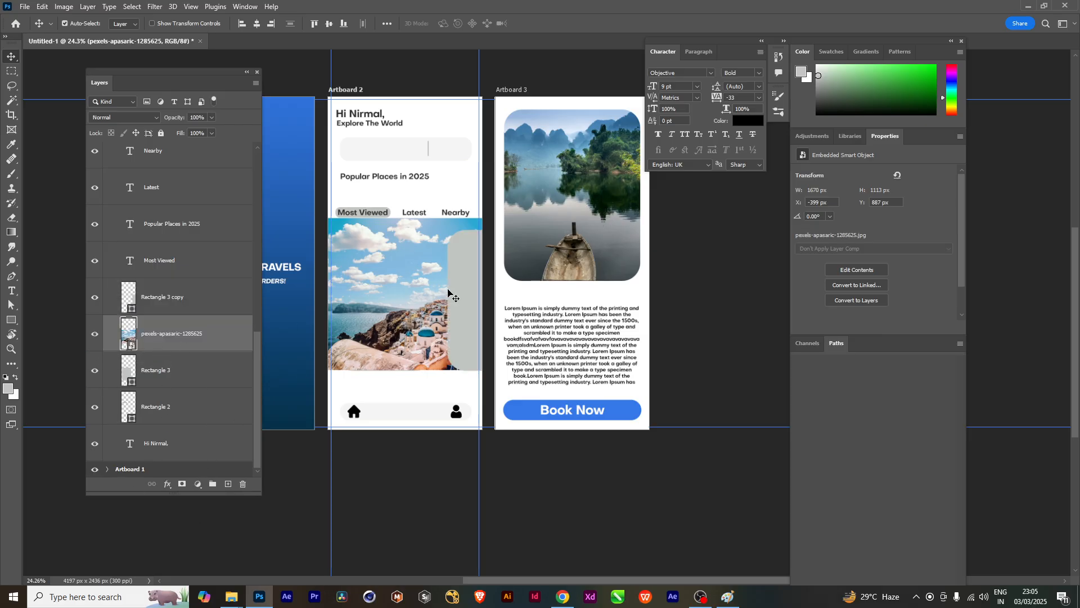
alt+click(158, 347)
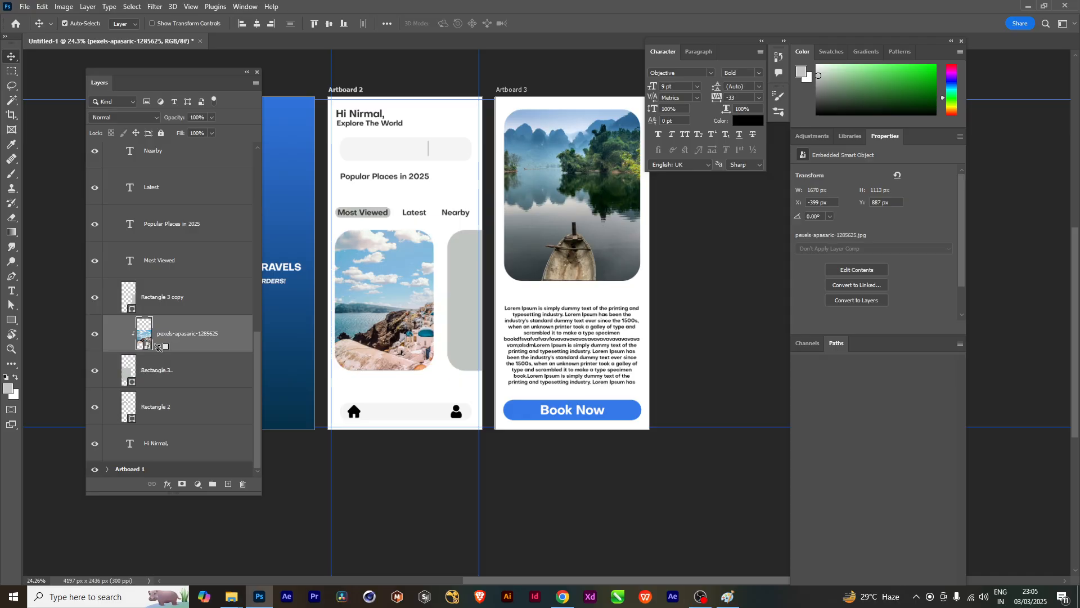
Shift the clipped village photo leftward inside its card to frame the blue-domed buildings
key(ctrl+t)
drag(400, 345, 357, 354)
key(Return)
Copy the lake photo from Artboard 3 into Artboard 2 and move its layer directly above Rectangle 1
click(561, 204)
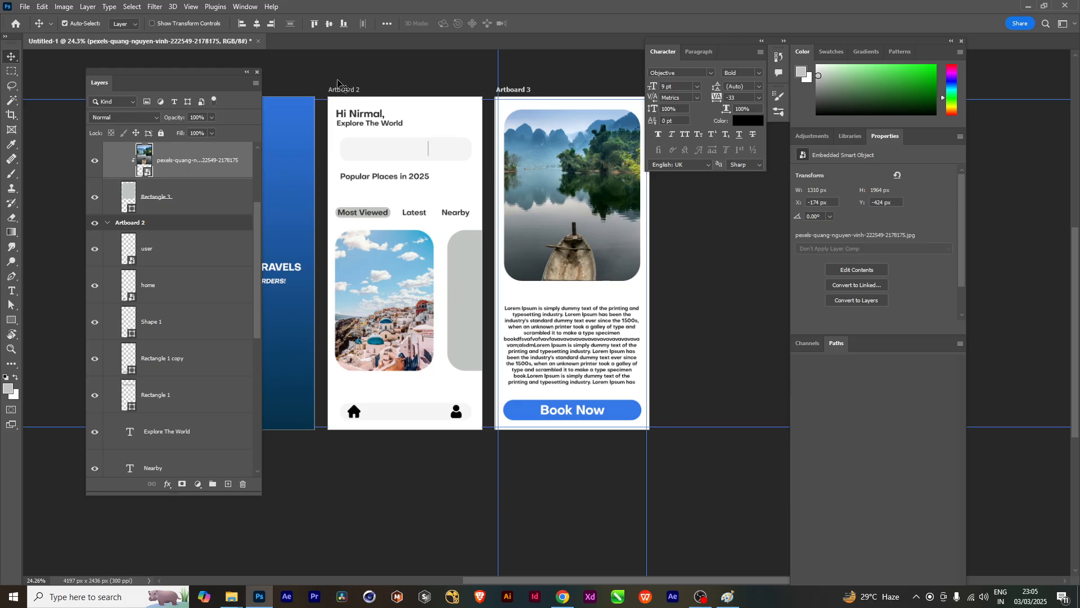
click(337, 91)
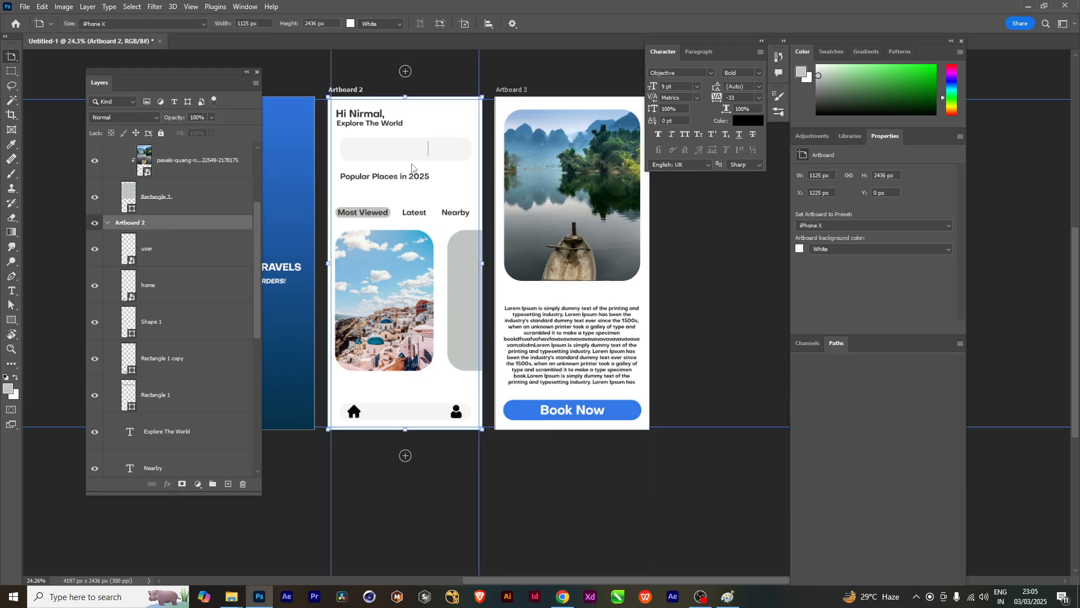
key(ctrl+v)
drag(172, 249, 179, 413)
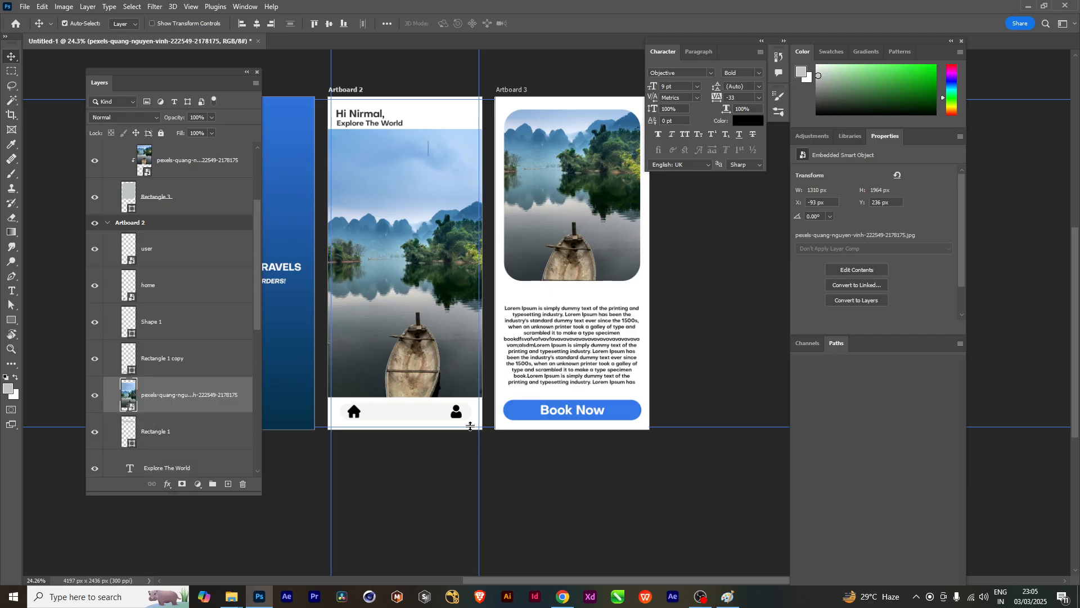
Try clipping the lake photo to Rectangle 1, then release the clipping and hide the photo
alt+click(161, 409)
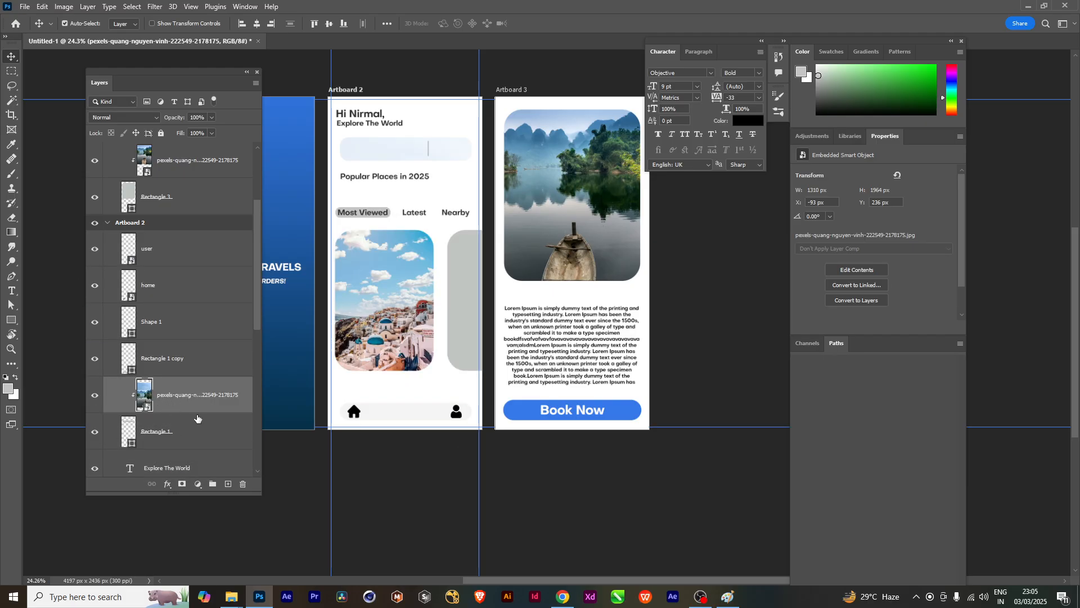
alt+click(198, 414)
click(153, 440)
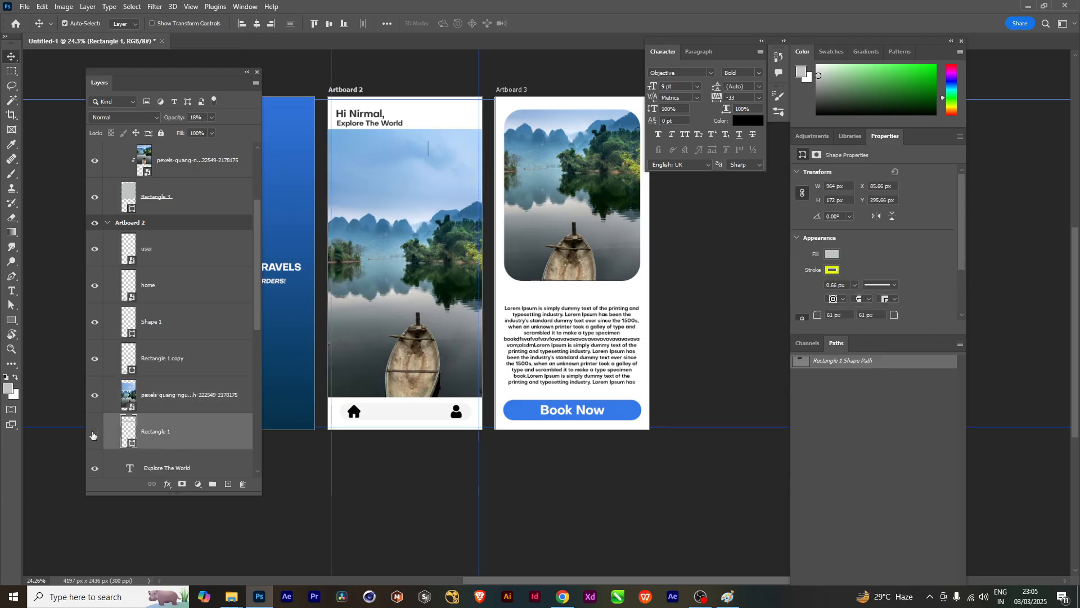
click(94, 394)
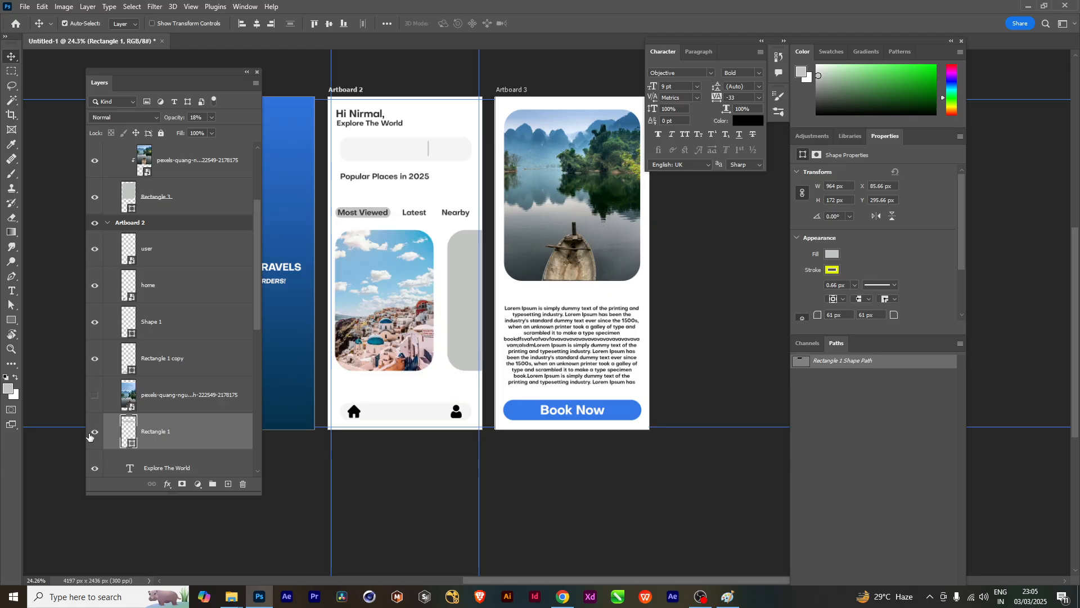
Toggle the visibility of Rectangle 1 and Rectangle 1 copy to identify which shapes they are on Artboard 2
double_click(101, 435)
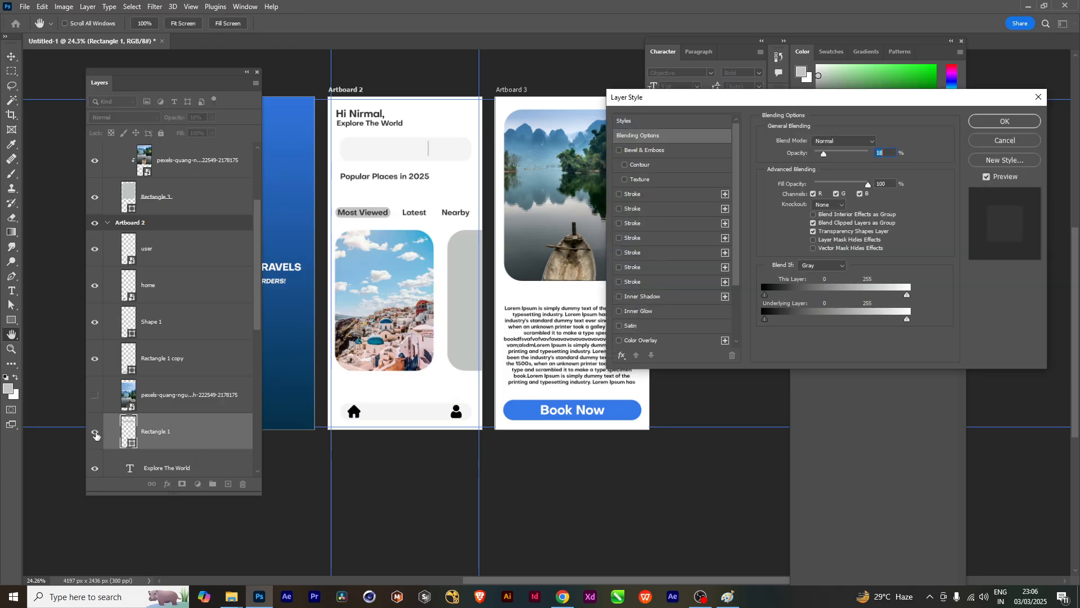
click(1039, 97)
click(94, 433)
click(94, 433)
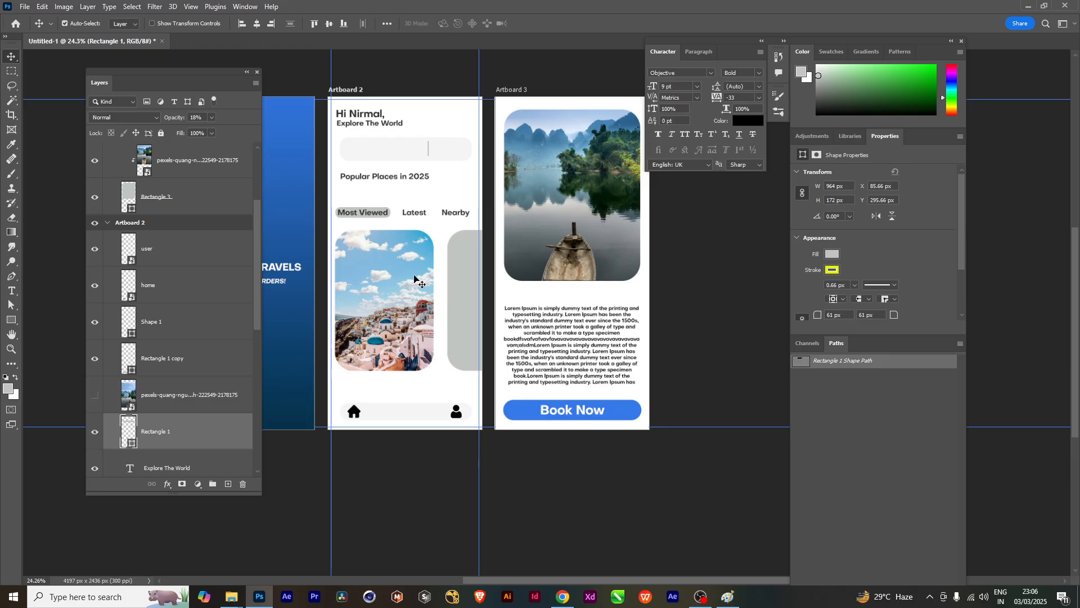
click(178, 363)
click(94, 359)
click(94, 359)
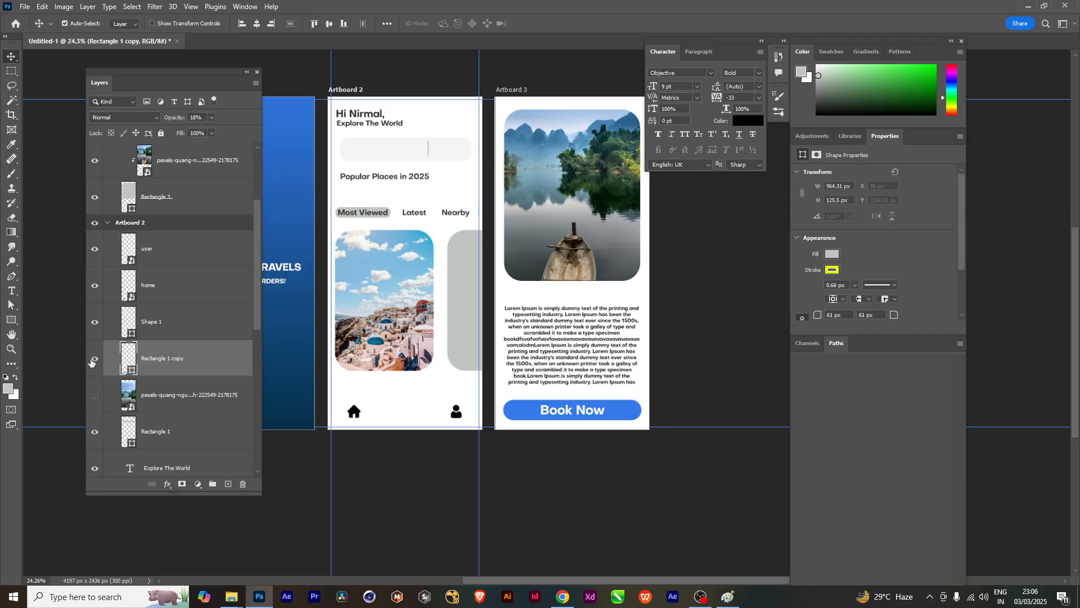
Move the lake photo directly above Rectangle 3 copy in Artboard 2, show it and clip it to that card
click(476, 293)
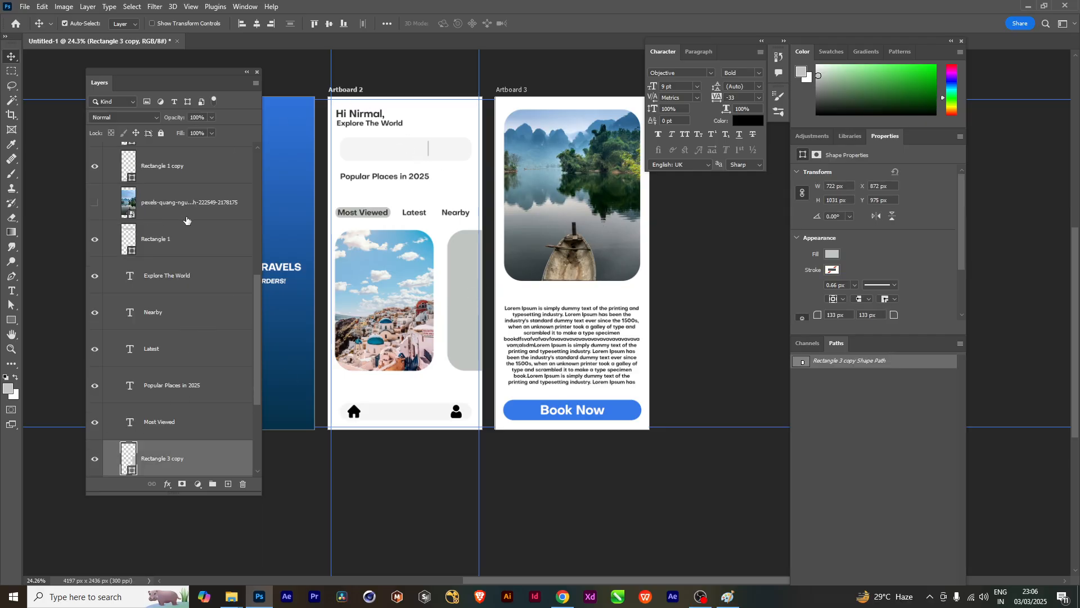
drag(168, 203, 197, 468)
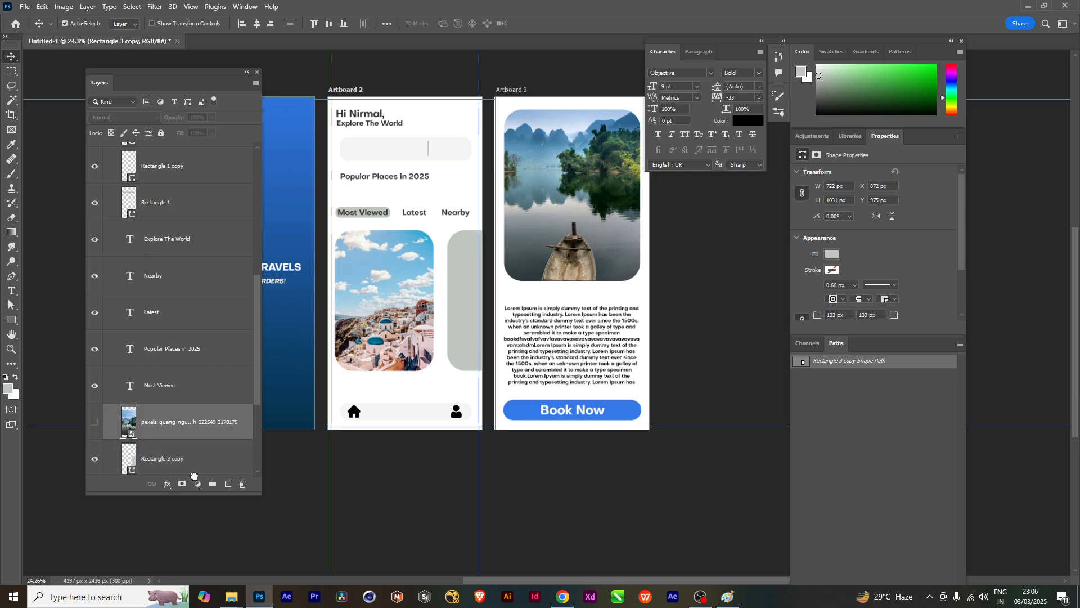
alt+click(178, 436)
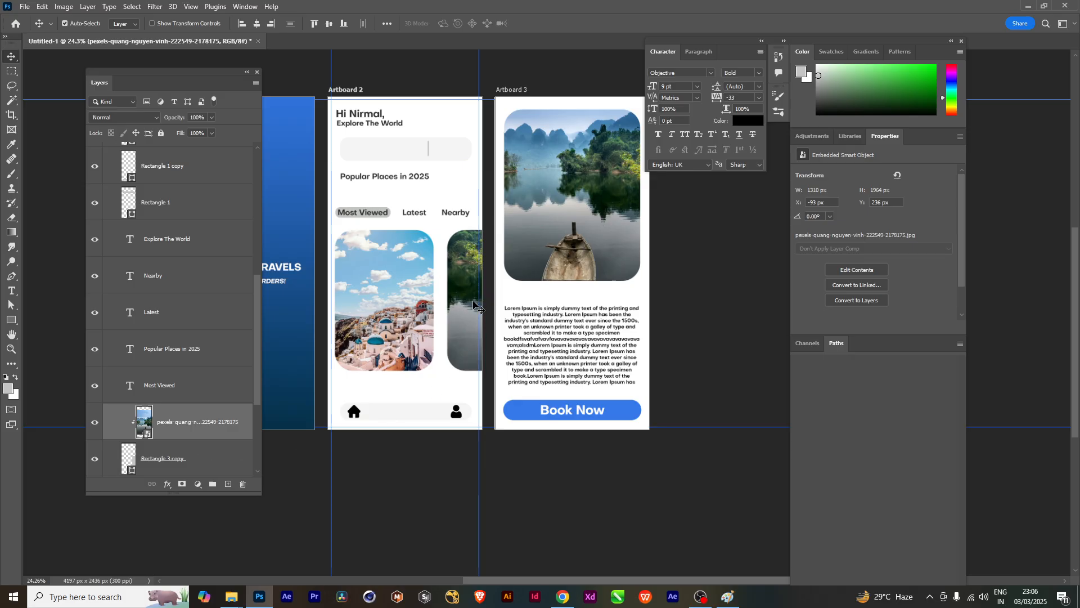
Move the floating Layers panel clear of the artboards to uncover Artboard 1
drag(204, 72, 821, 193)
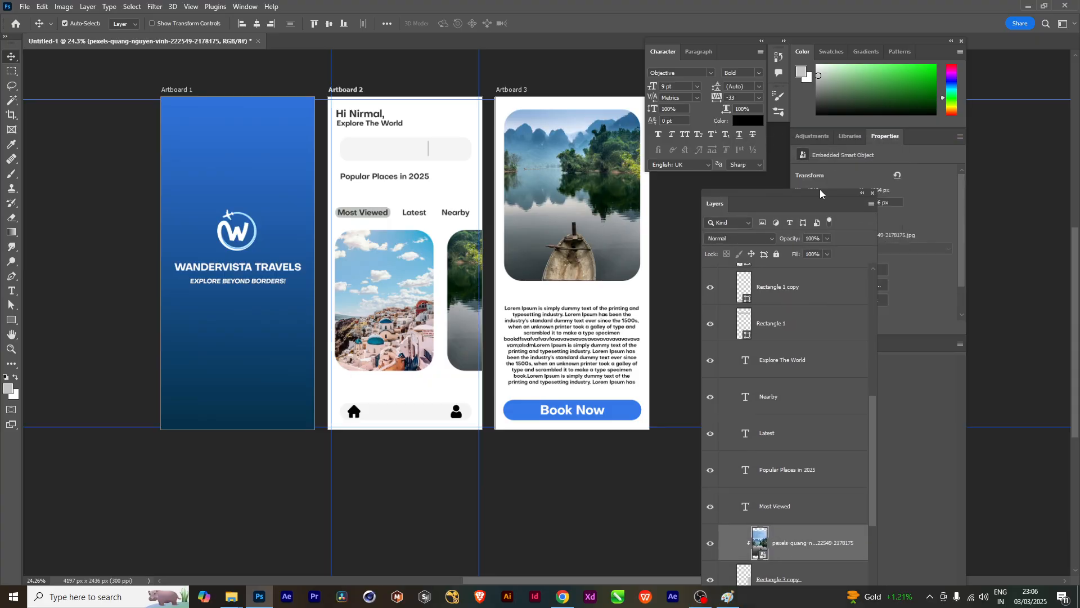
drag(579, 251, 494, 294)
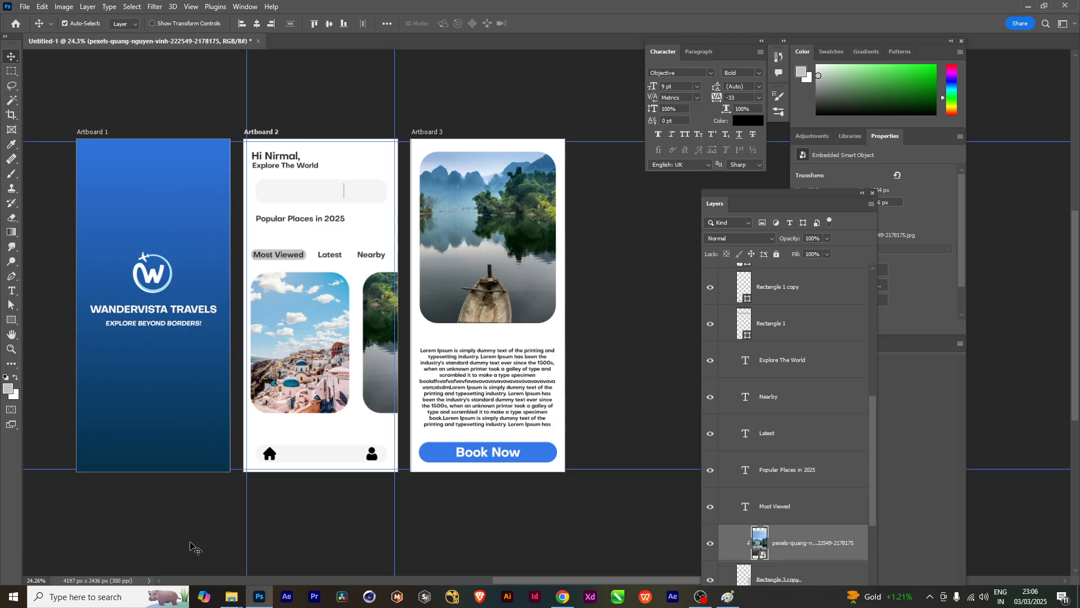
scroll(349, 341, up, 1)
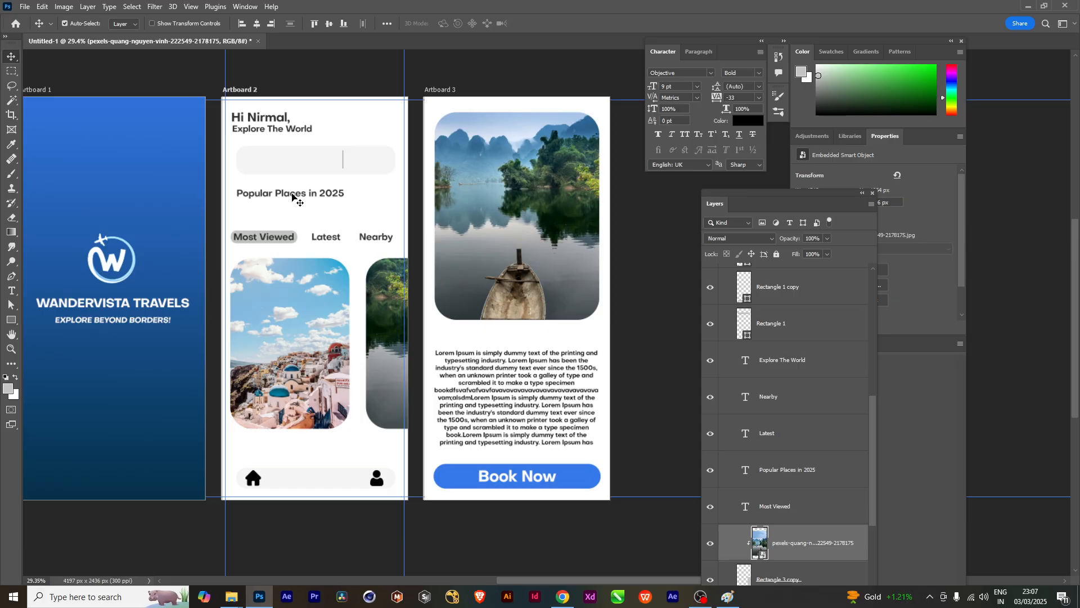
Add a drop shadow to Rectangle 3, the card behind the lake photo on Artboard 3
click(582, 168)
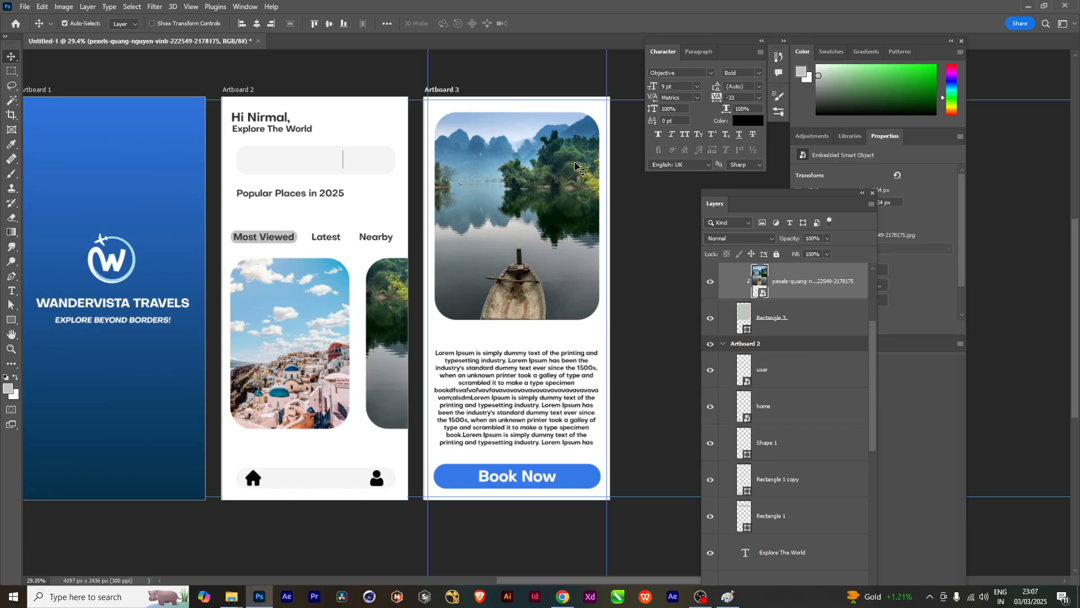
double_click(868, 286)
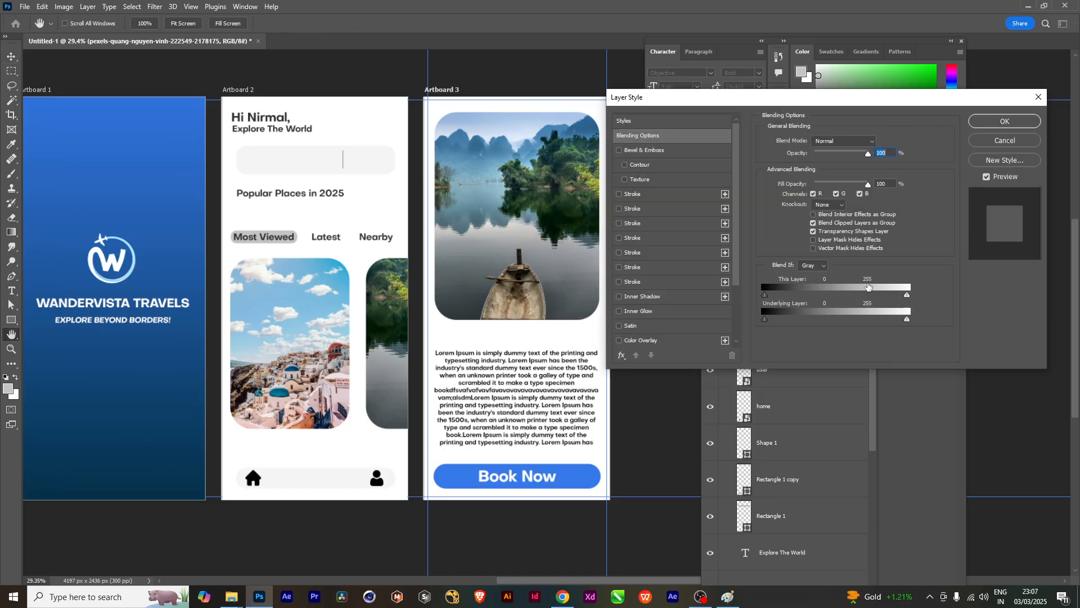
click(1043, 99)
click(788, 319)
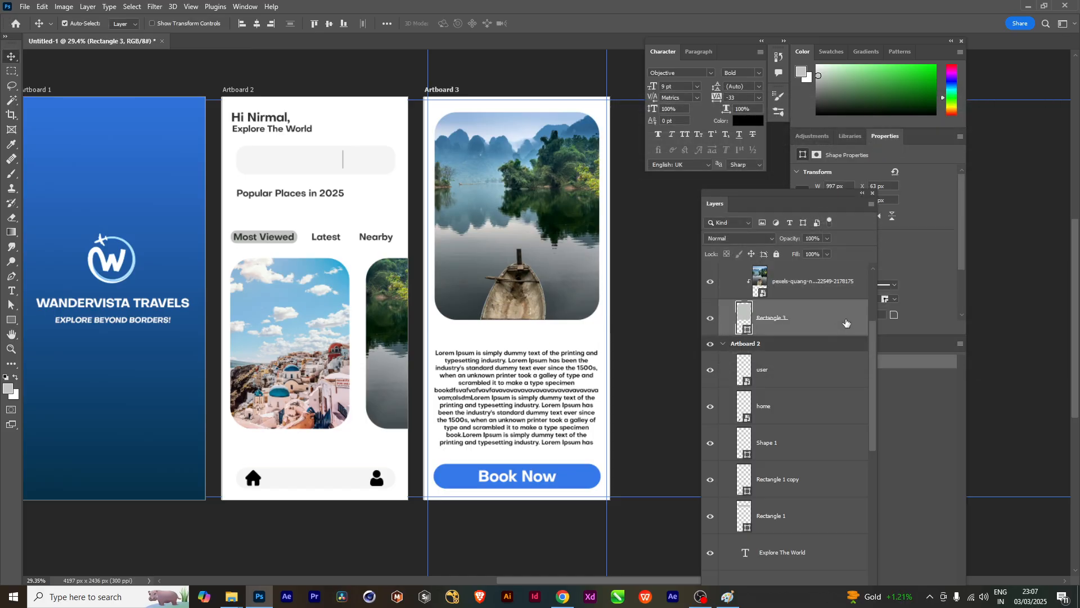
double_click(858, 319)
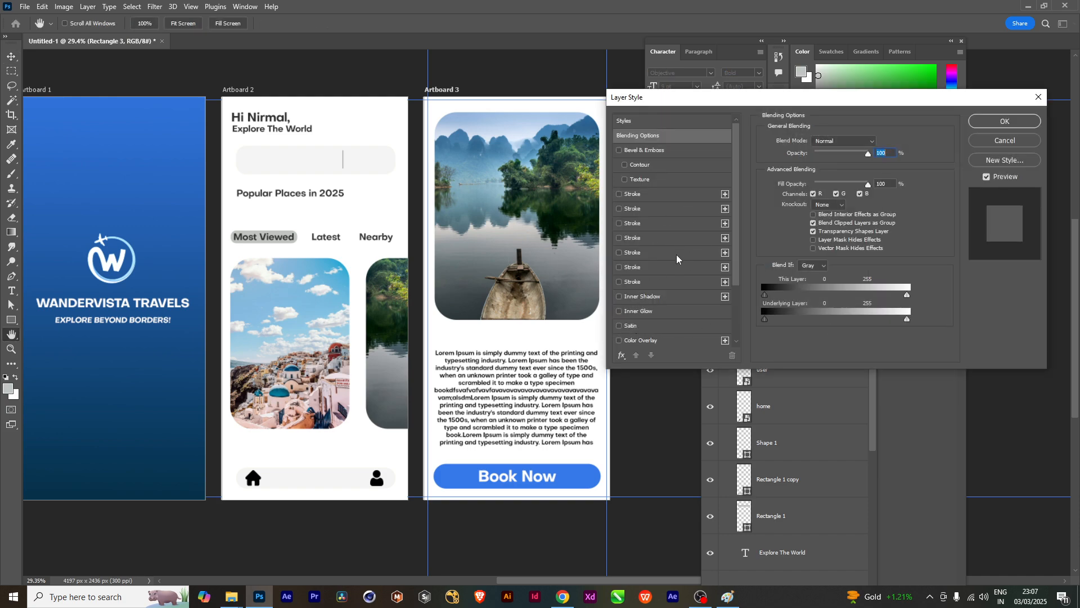
scroll(678, 269, down, 3)
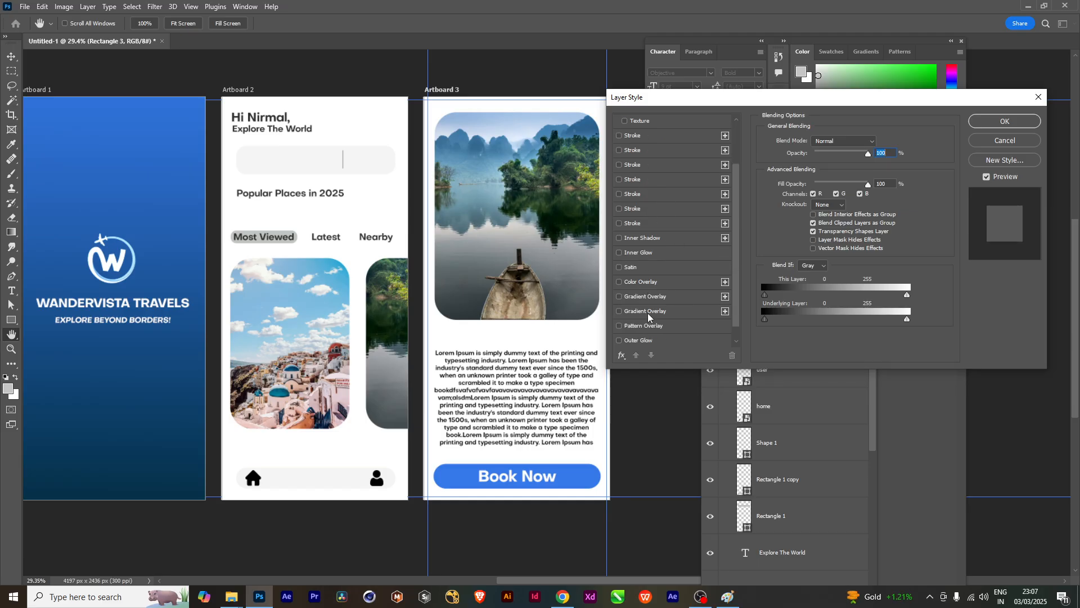
click(646, 340)
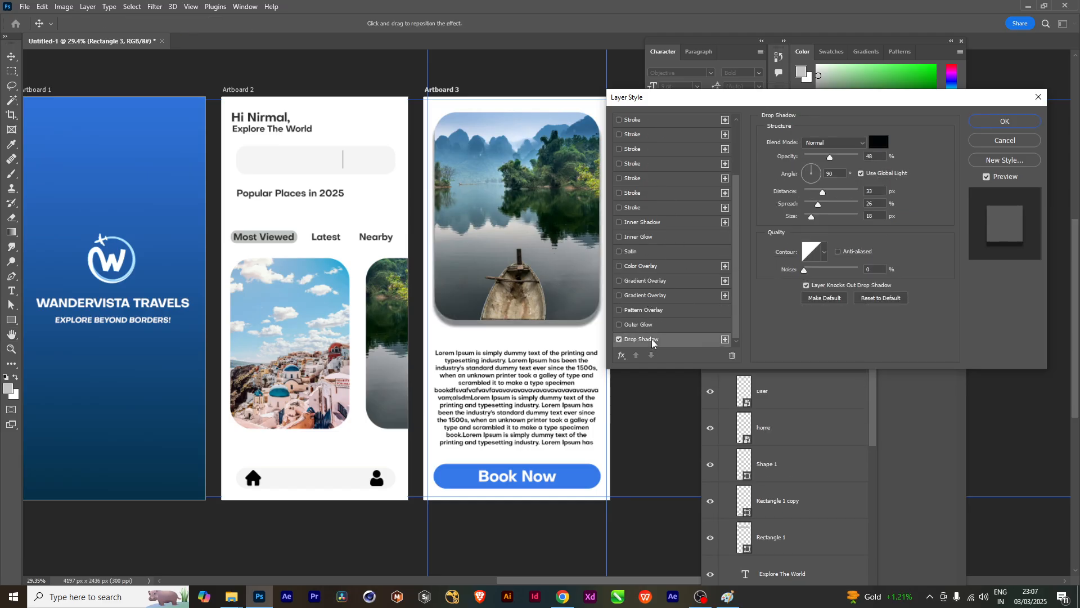
Set the card's shadow to 20% opacity, 135° angle, 25 px distance, 16% spread and 6 px size, and apply it
drag(830, 162, 814, 163)
drag(812, 159, 816, 160)
click(807, 175)
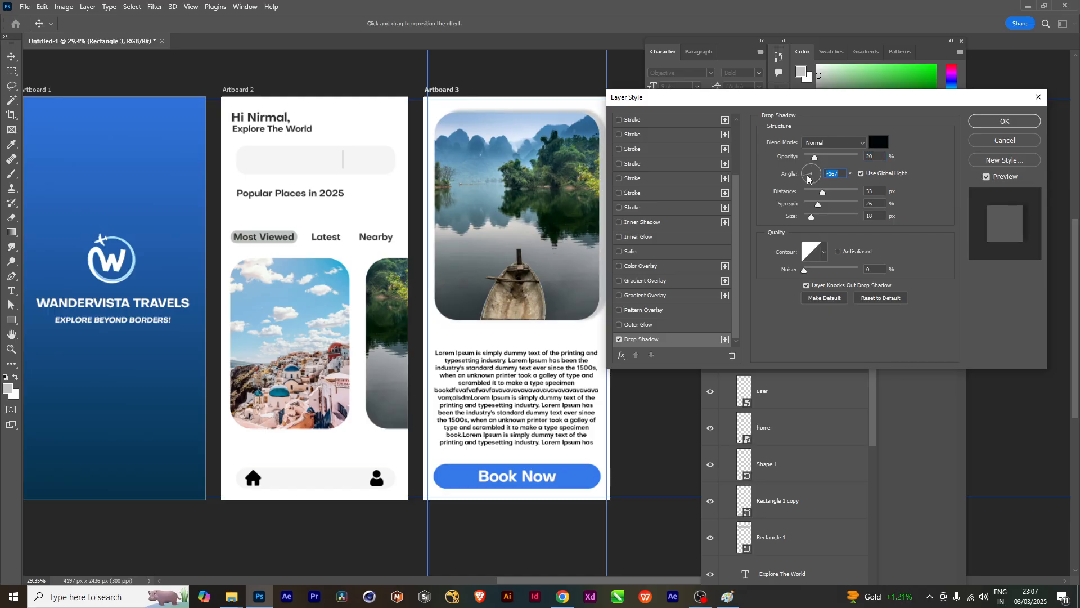
drag(812, 103, 840, 102)
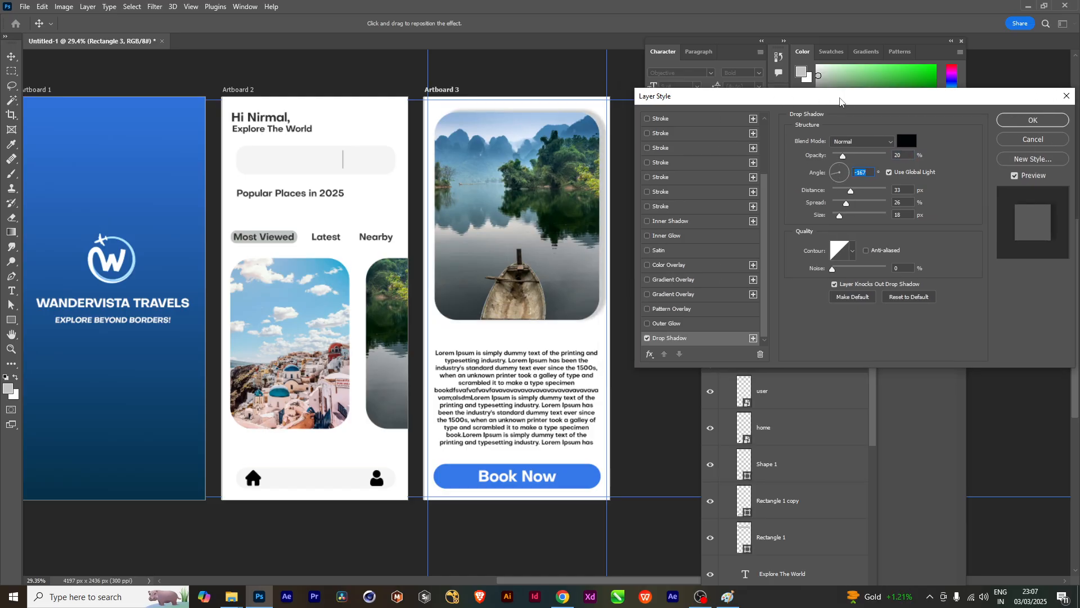
click(836, 171)
drag(850, 191, 836, 222)
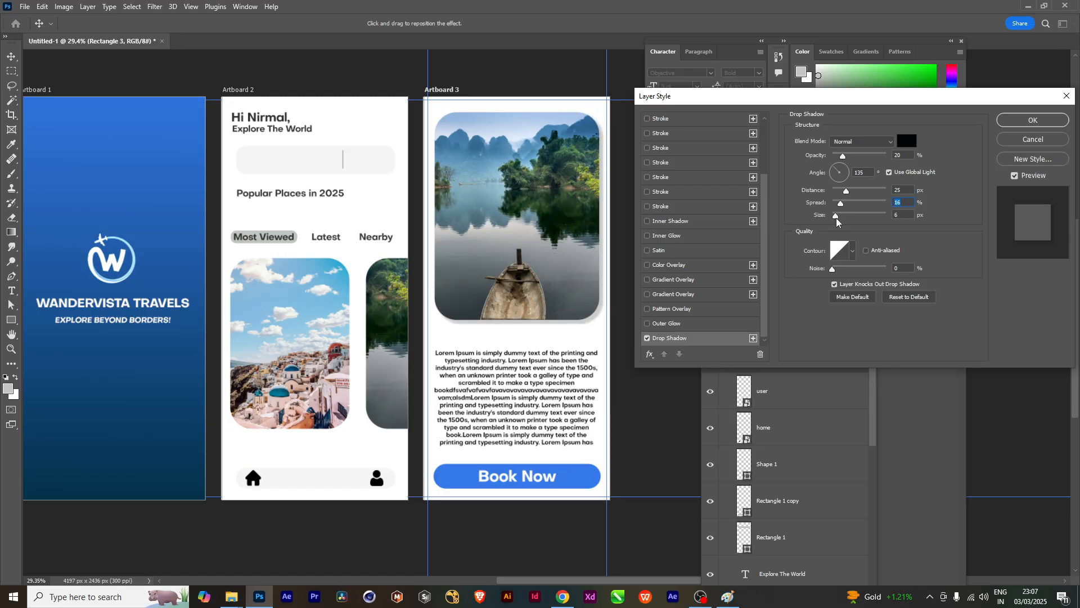
click(1033, 120)
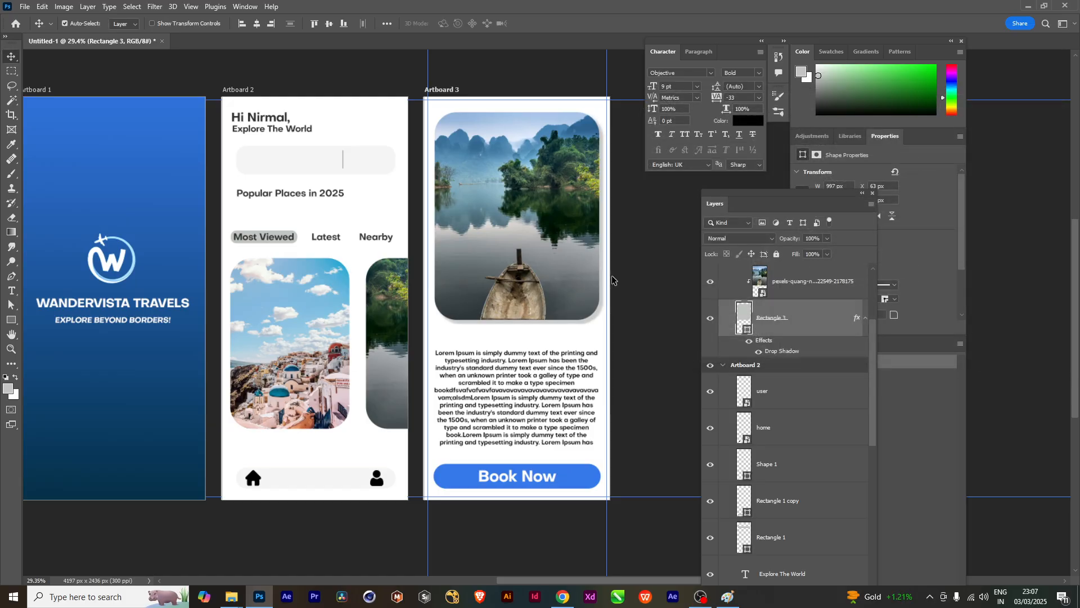
Apply the same drop shadow settings to Rectangle 3 copy, the lake photo's card on Artboard 2
click(300, 353)
scroll(806, 441, down, 3)
click(856, 436)
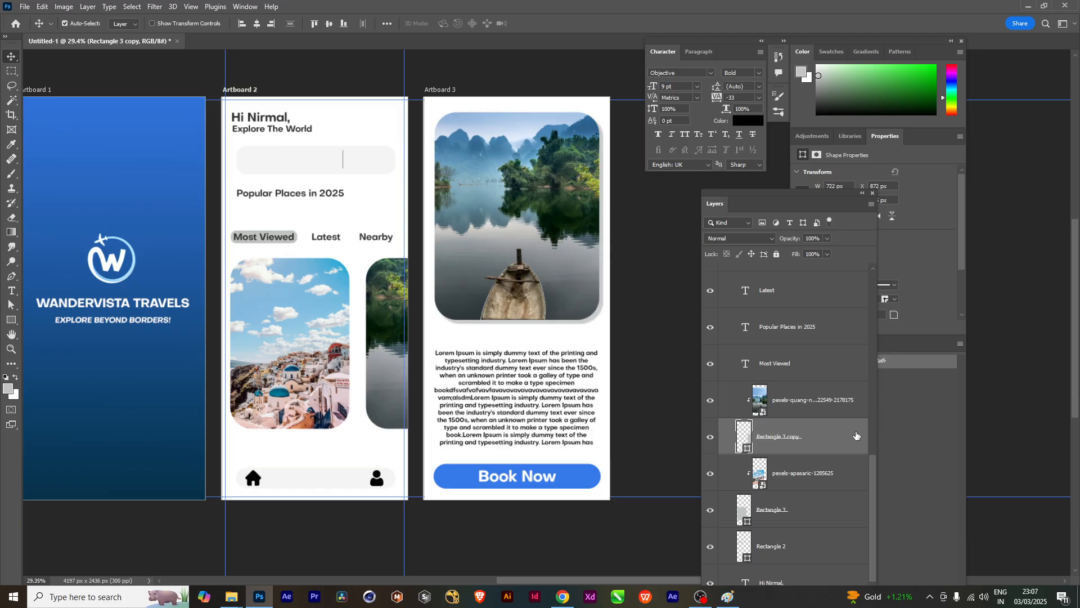
double_click(856, 435)
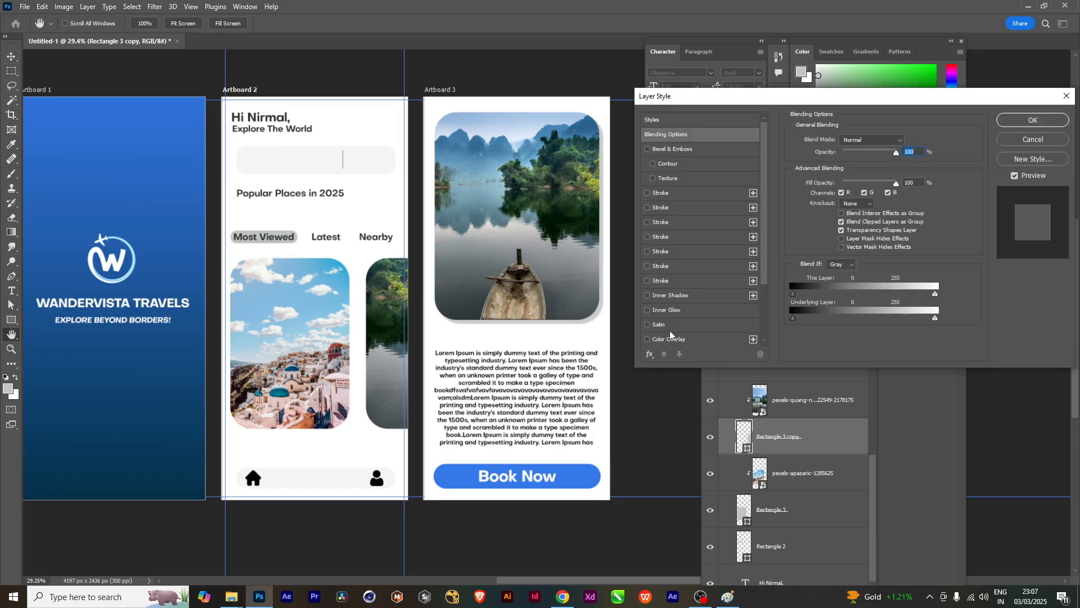
scroll(668, 337, down, 5)
click(667, 339)
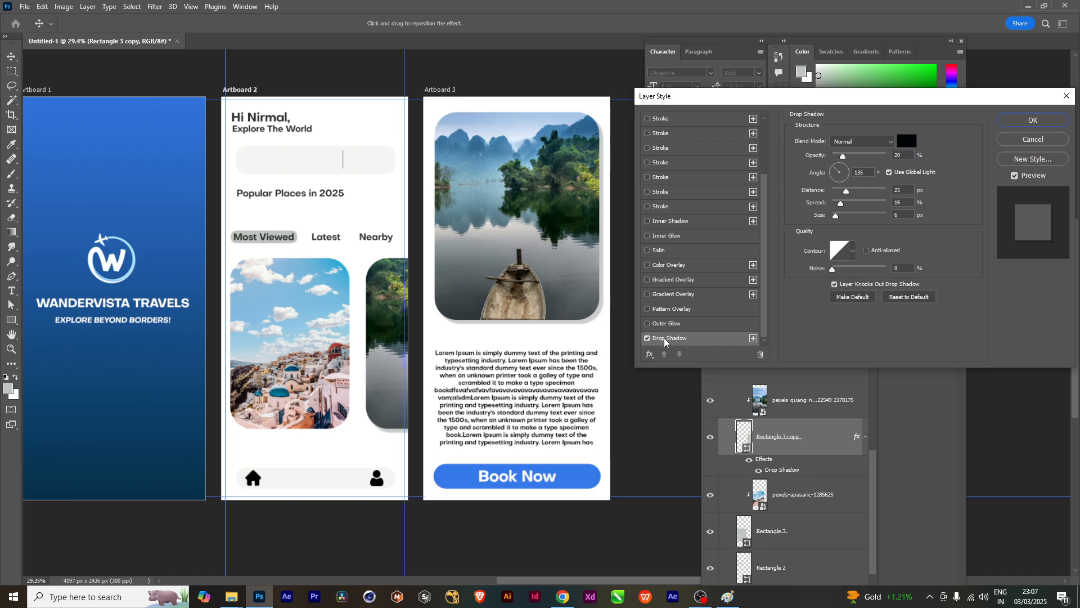
click(1034, 120)
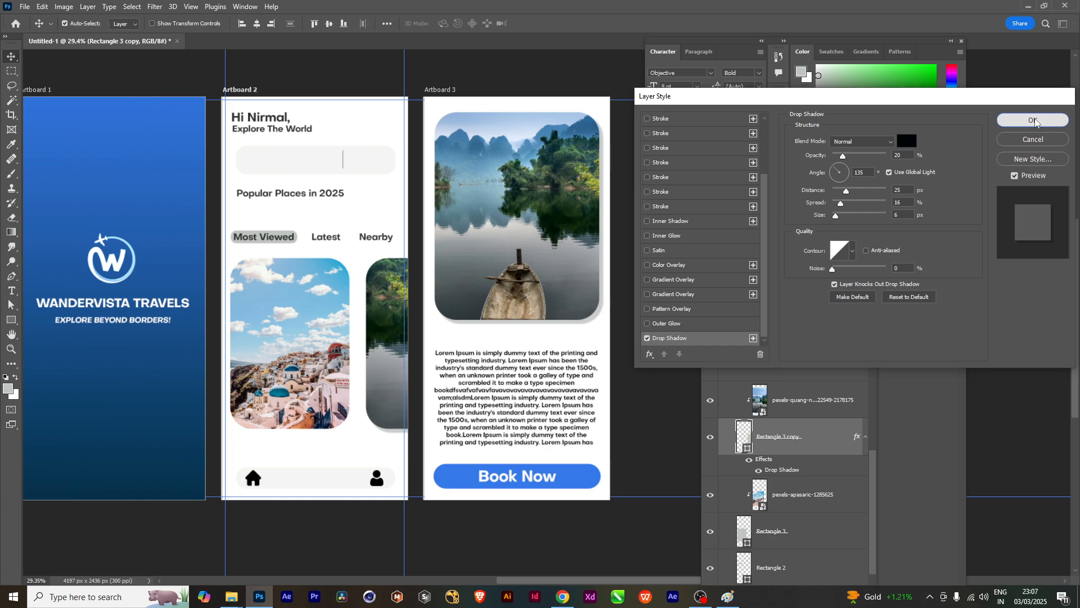
Apply the same drop shadow to Rectangle 3, the village photo's card on Artboard 2
scroll(814, 481, down, 1)
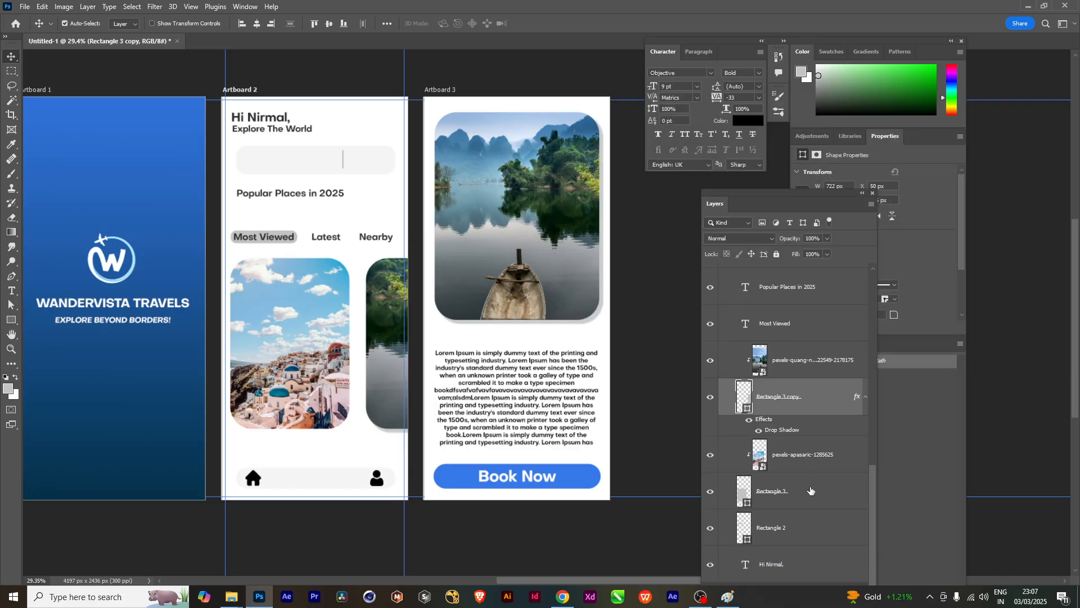
click(811, 490)
double_click(860, 490)
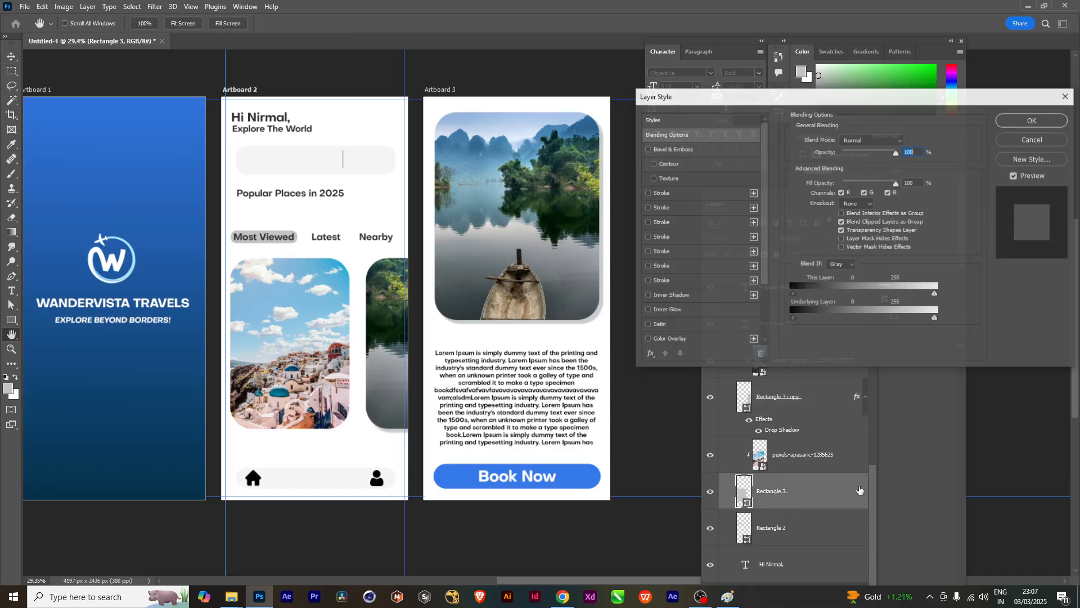
scroll(683, 327, down, 2)
click(675, 338)
click(1033, 121)
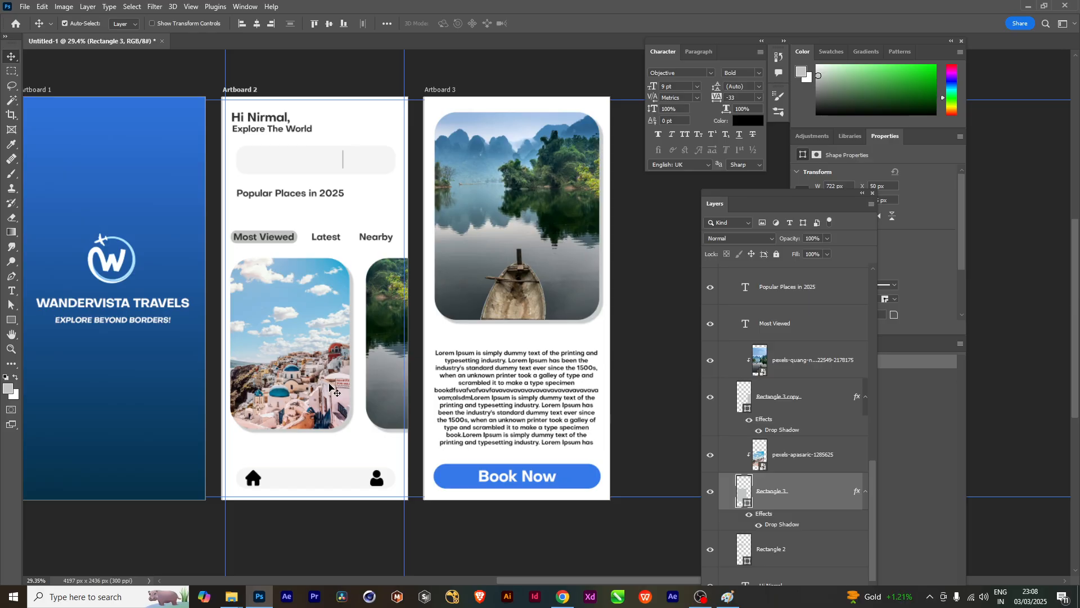
Add a drop shadow to Rectangle 1, the search bar on Artboard 2, with its opacity at 58%
click(285, 163)
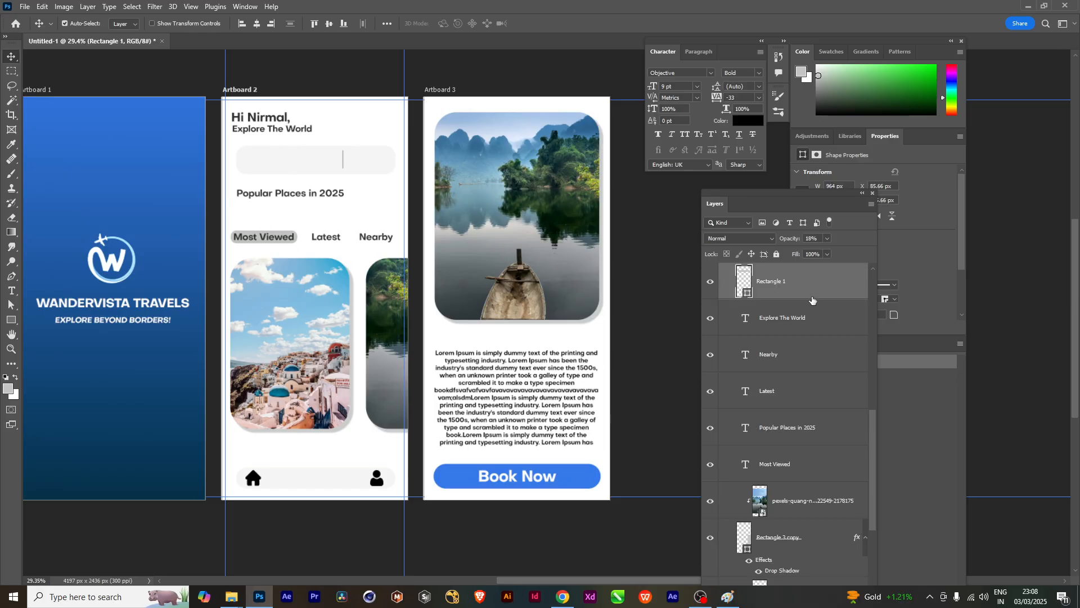
double_click(857, 284)
scroll(676, 339, down, 3)
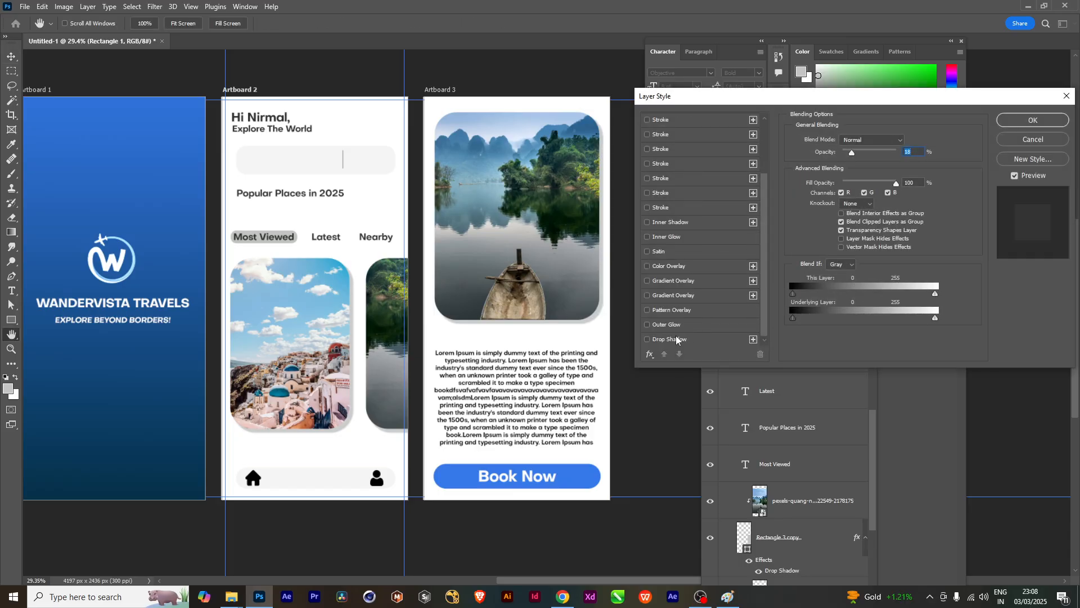
click(677, 338)
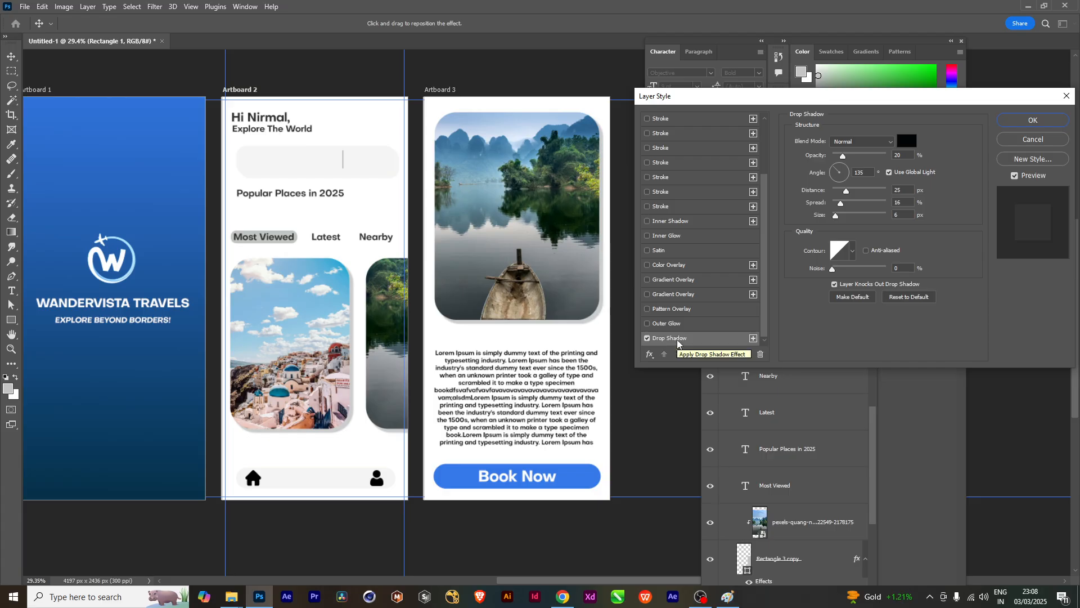
drag(843, 155, 866, 157)
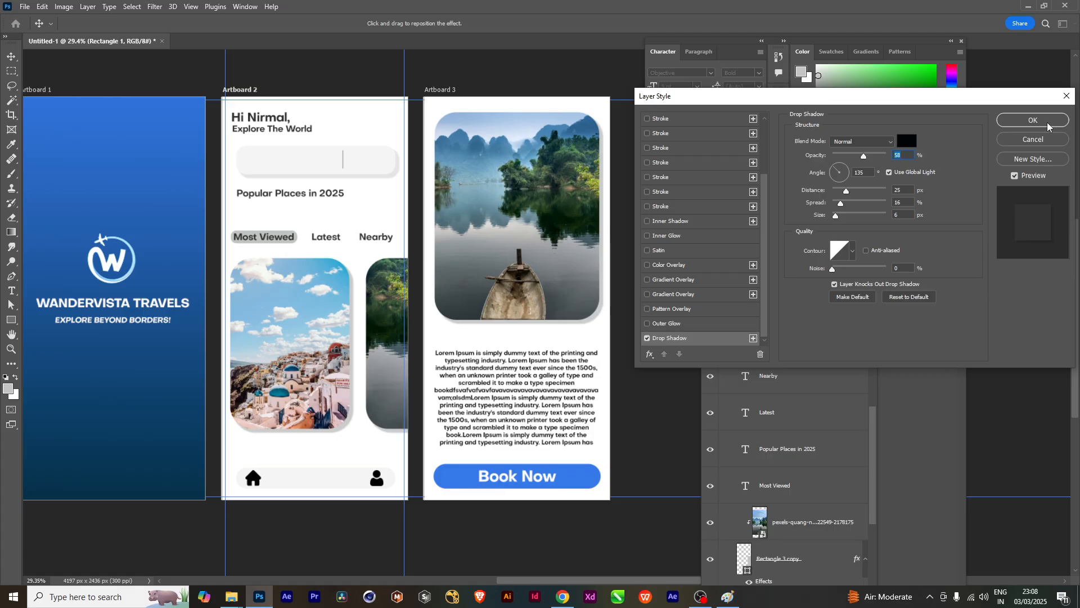
click(1047, 121)
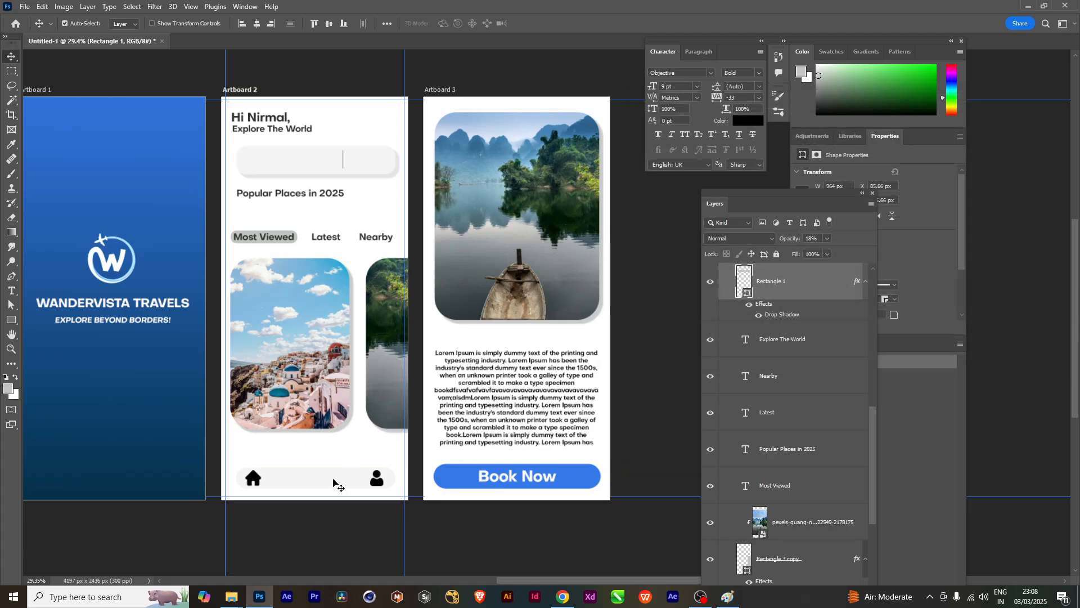
Apply the same 58% drop shadow to Rectangle 1 copy, the navigation bar behind the home and user icons on Artboard 2
double_click(854, 279)
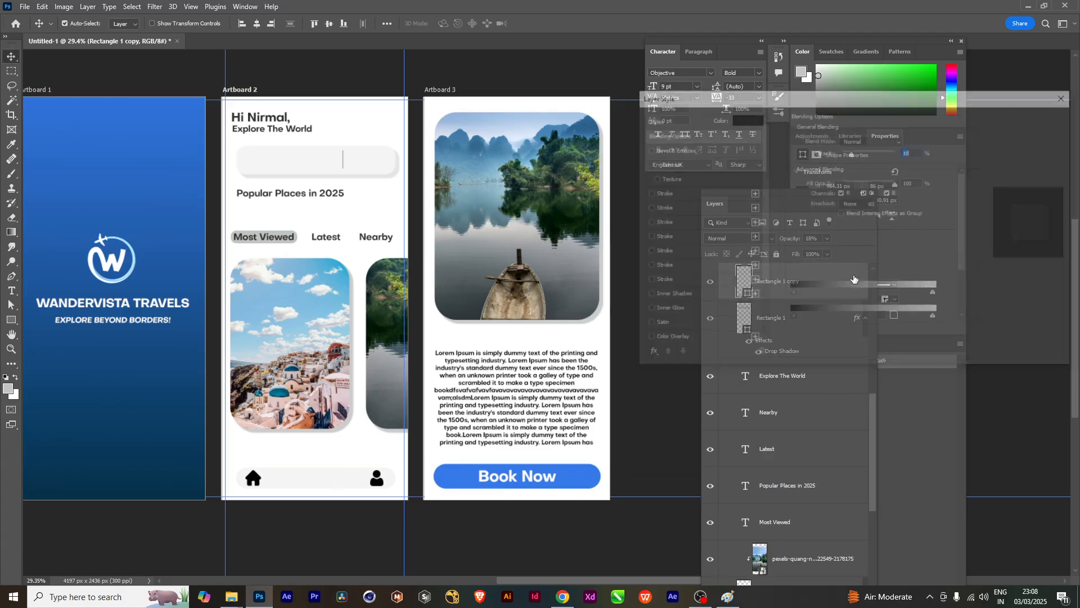
scroll(669, 338, down, 3)
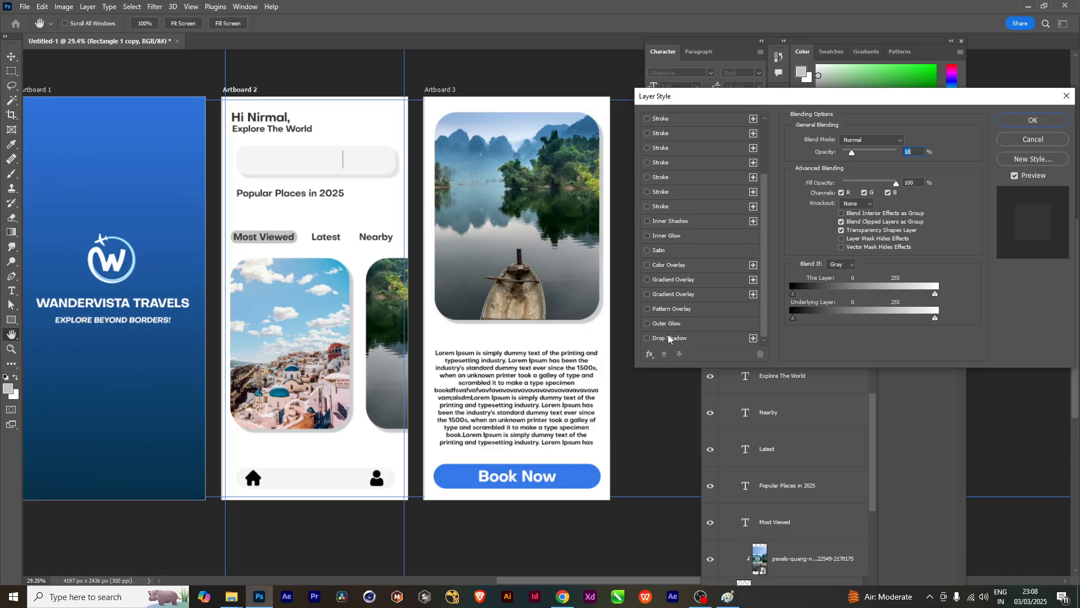
click(668, 338)
click(1034, 121)
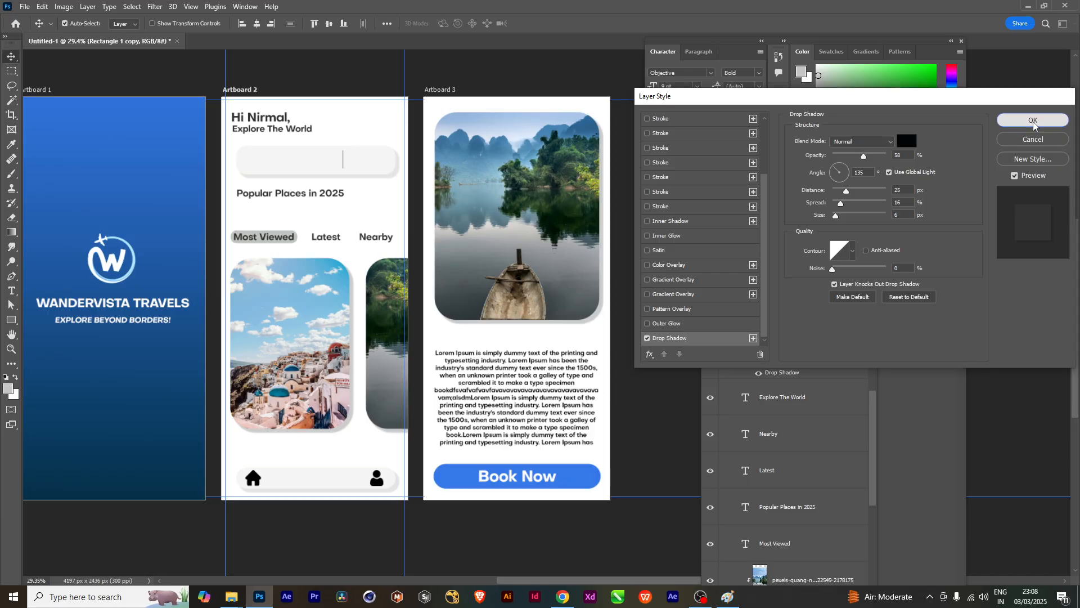
Add a drop shadow to Rectangle 4, the Book Now button on Artboard 3, with 24% opacity and 10 px distance
click(563, 474)
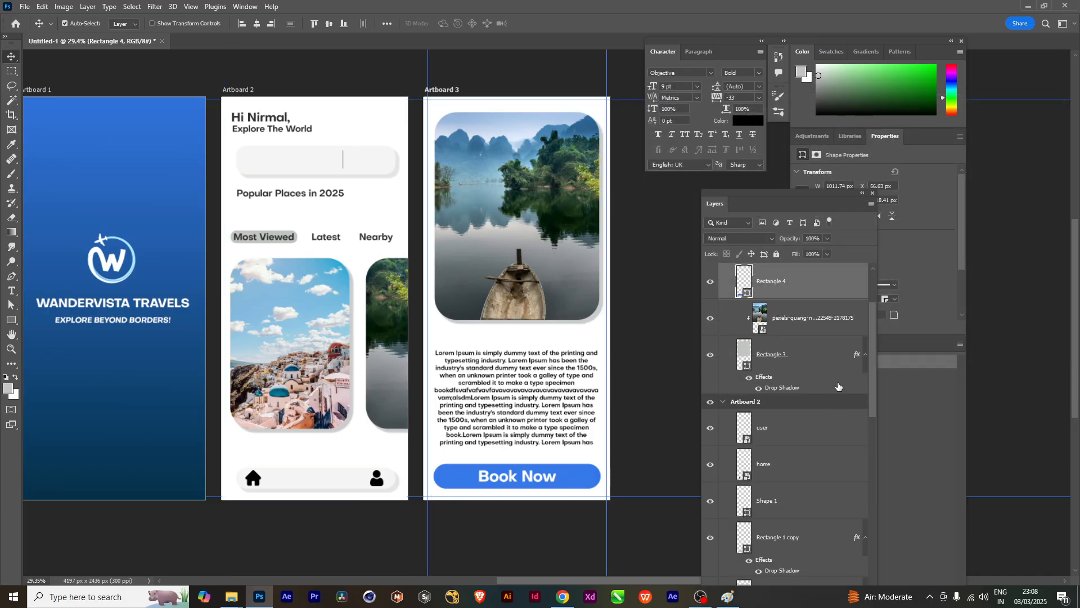
double_click(857, 280)
scroll(681, 340, down, 5)
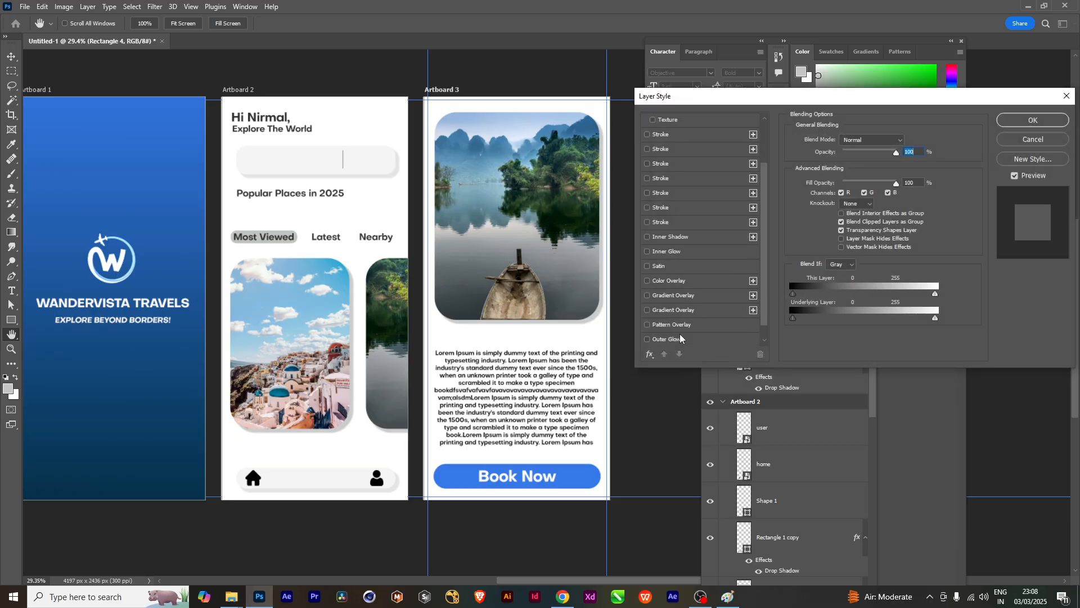
click(679, 338)
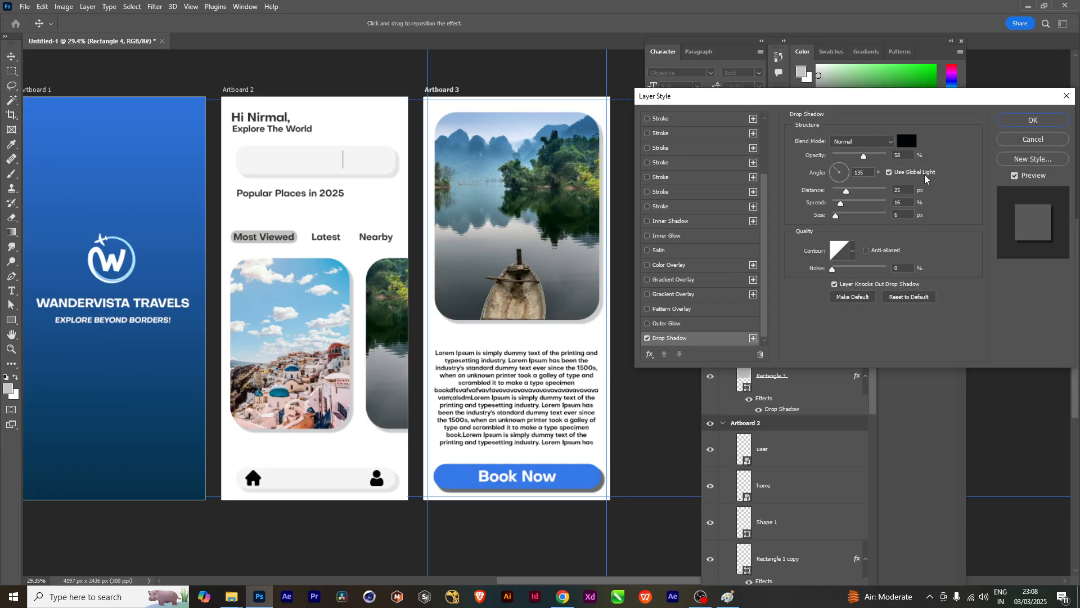
drag(864, 159, 845, 157)
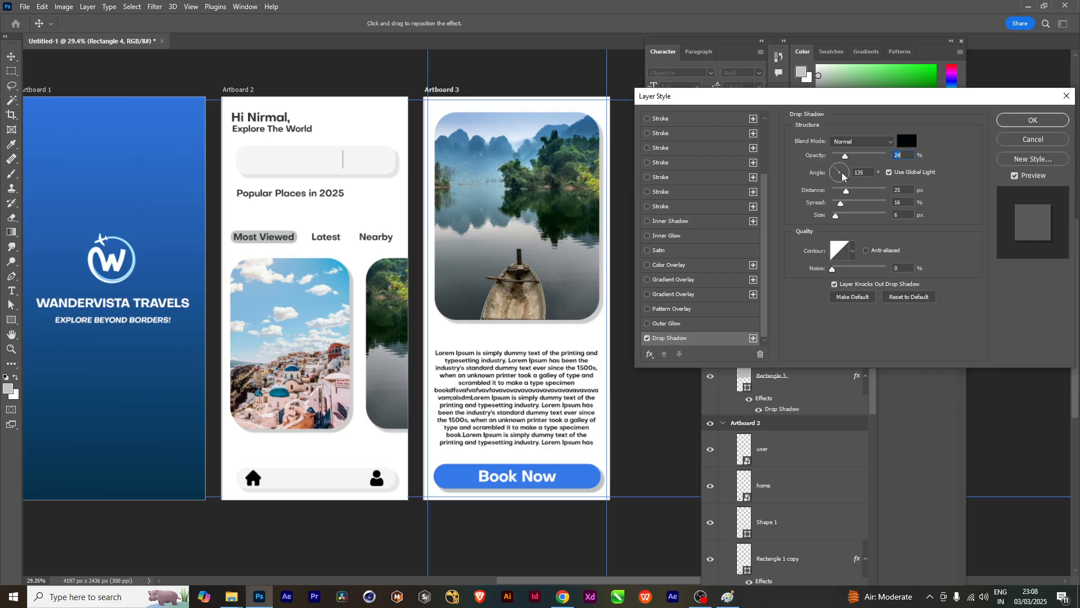
drag(846, 194, 839, 194)
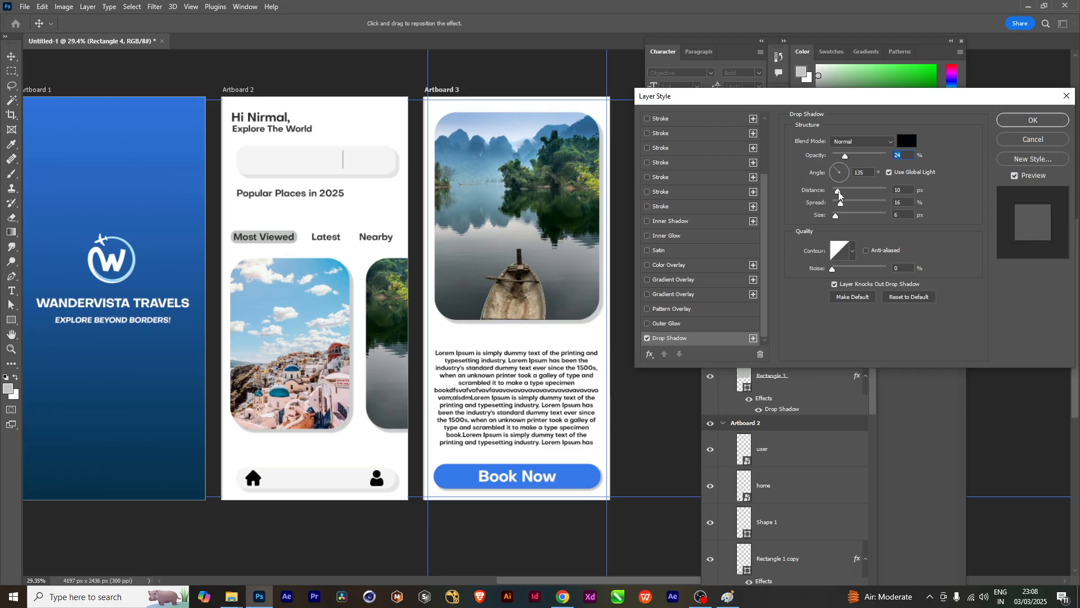
click(1032, 120)
Add a drop shadow with increased opacity to Rectangle 2, the grey pill behind the Most Viewed label
scroll(316, 403, down, 3)
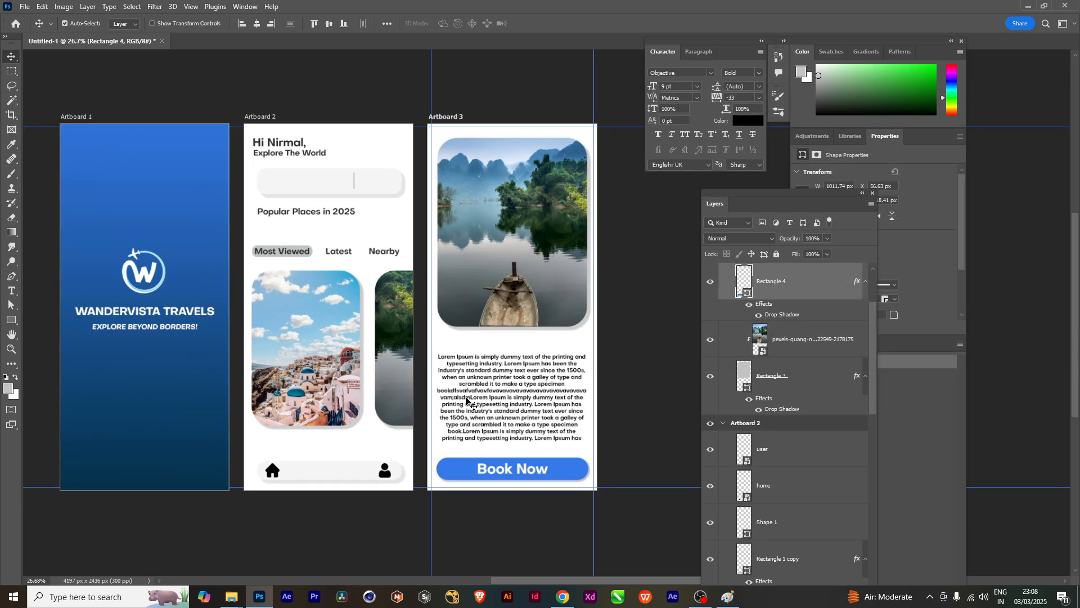
scroll(316, 402, down, 1)
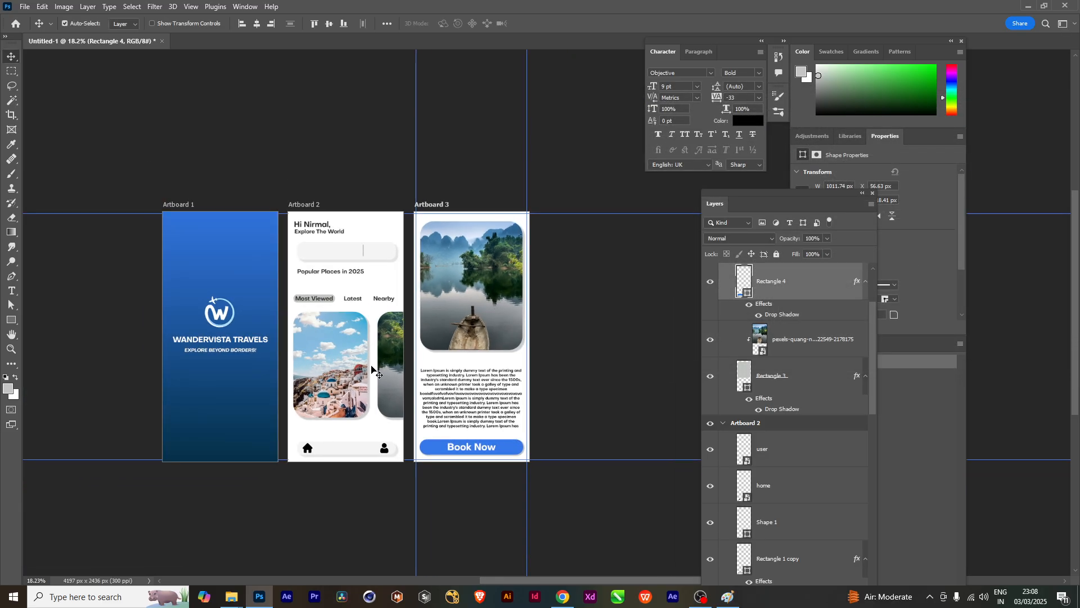
scroll(372, 369, up, 2)
scroll(301, 264, up, 5)
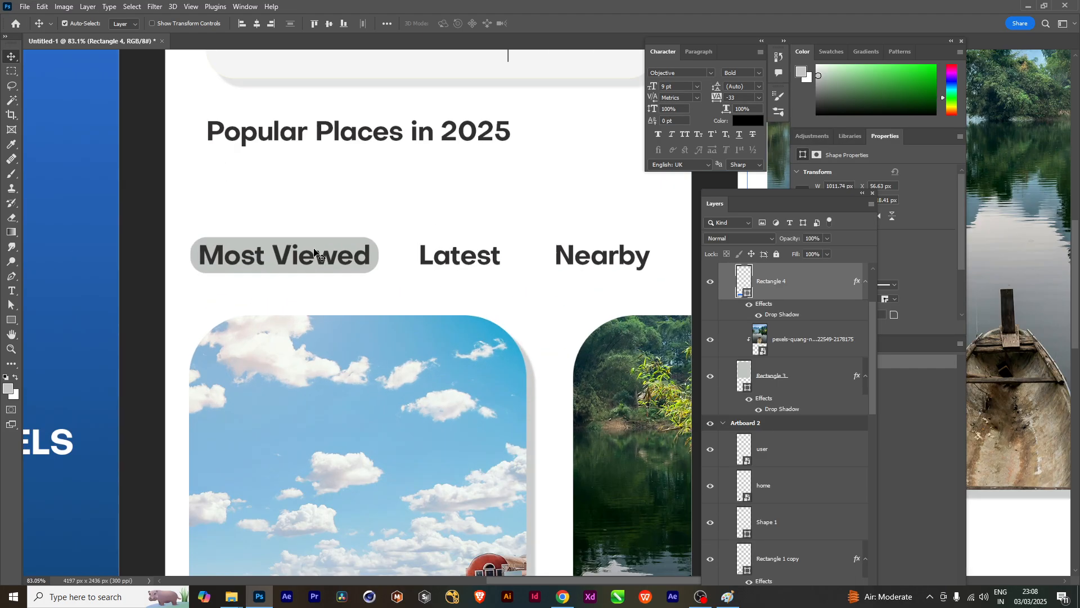
click(313, 252)
scroll(801, 527, down, 2)
scroll(801, 526, down, 2)
scroll(818, 475, up, 2)
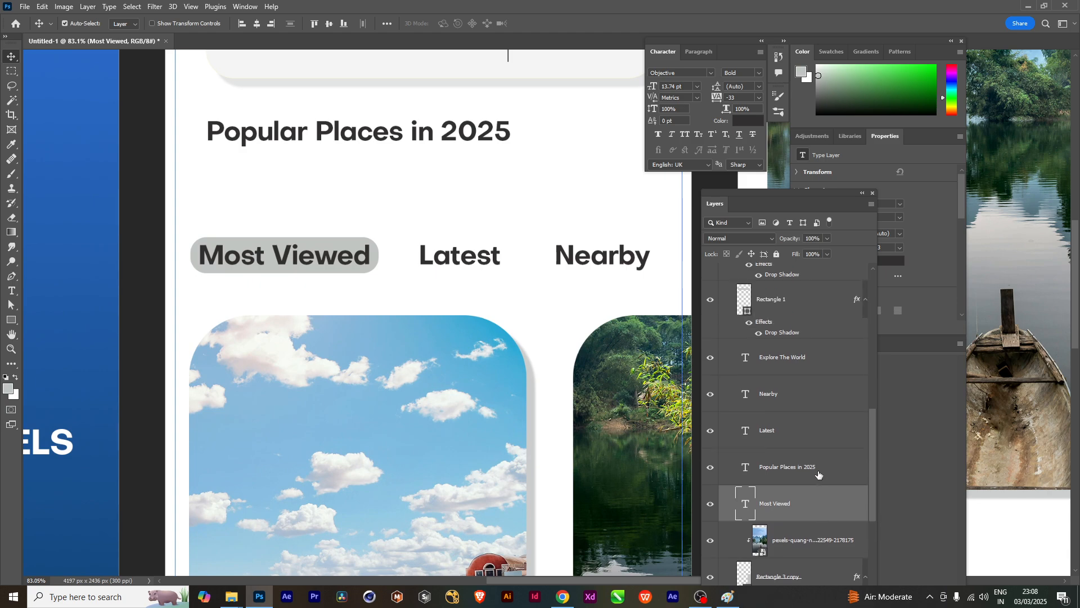
scroll(818, 475, down, 5)
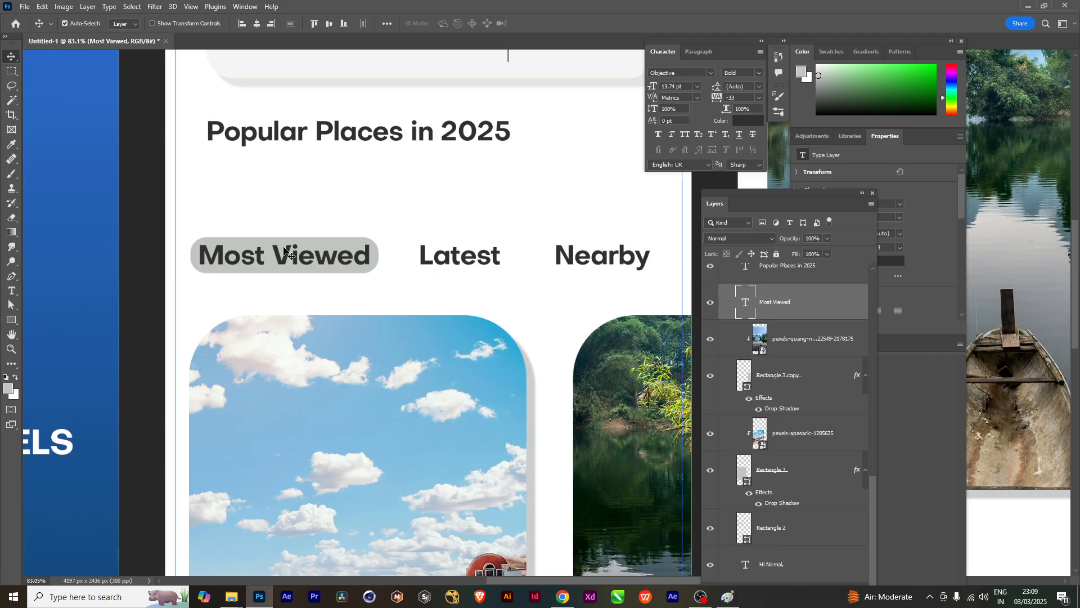
click(823, 529)
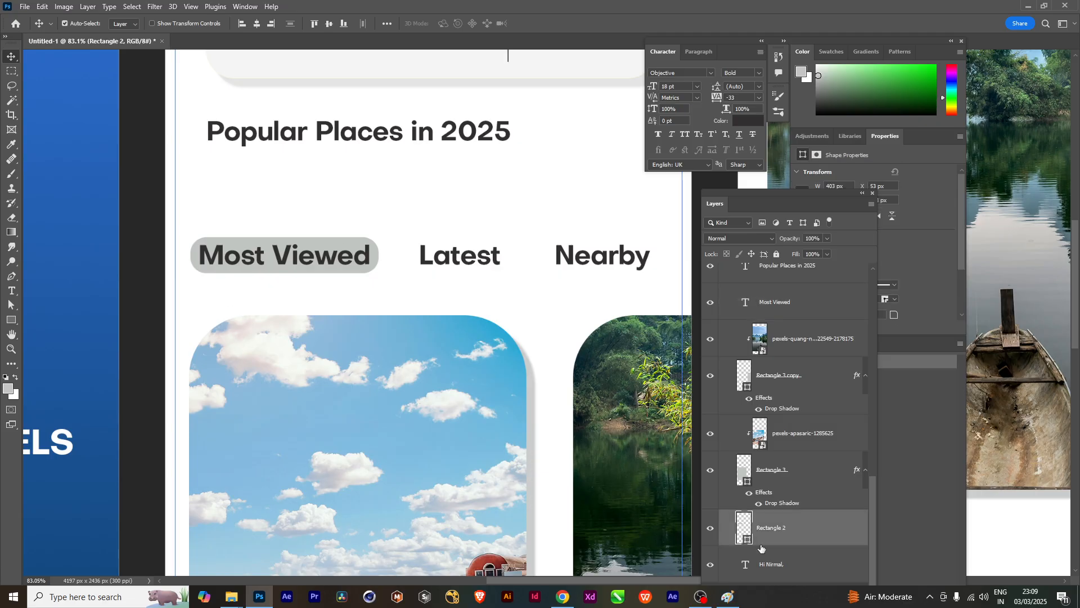
double_click(857, 526)
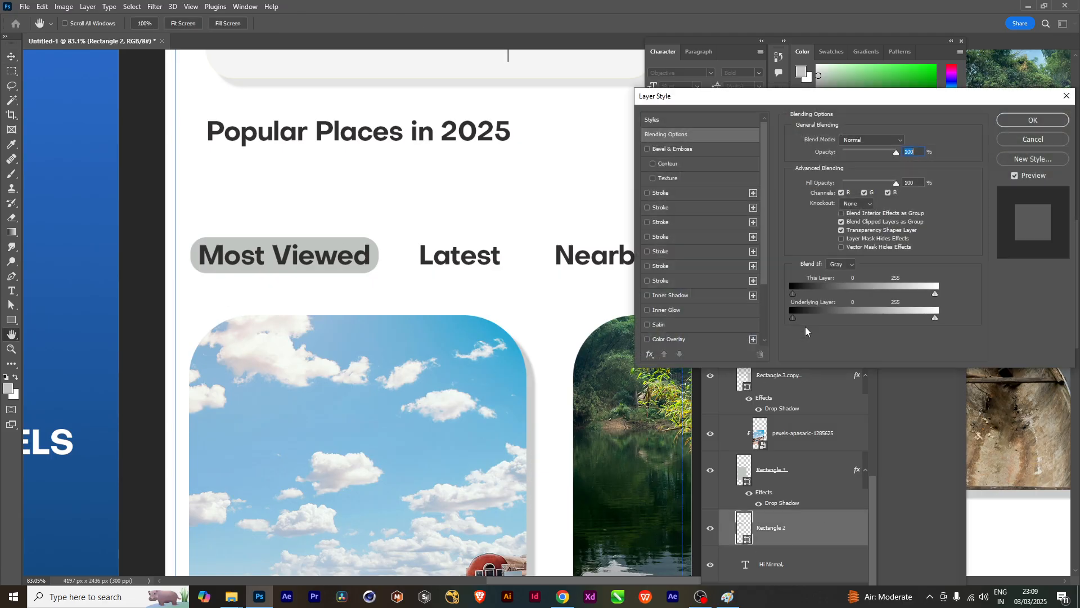
scroll(676, 341, down, 5)
click(675, 338)
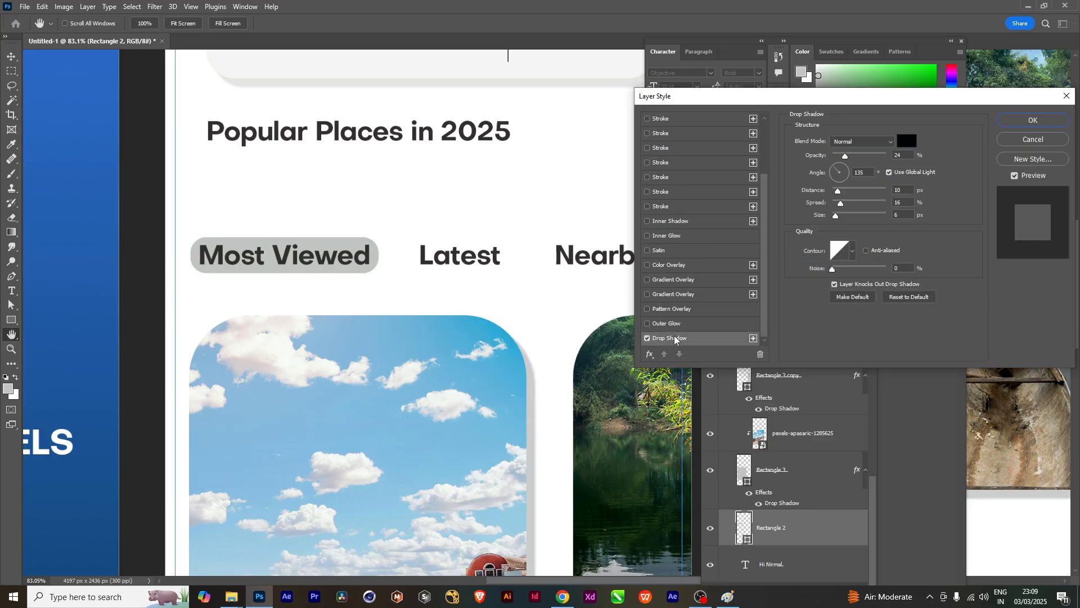
drag(847, 158, 860, 158)
click(1033, 120)
scroll(618, 366, down, 6)
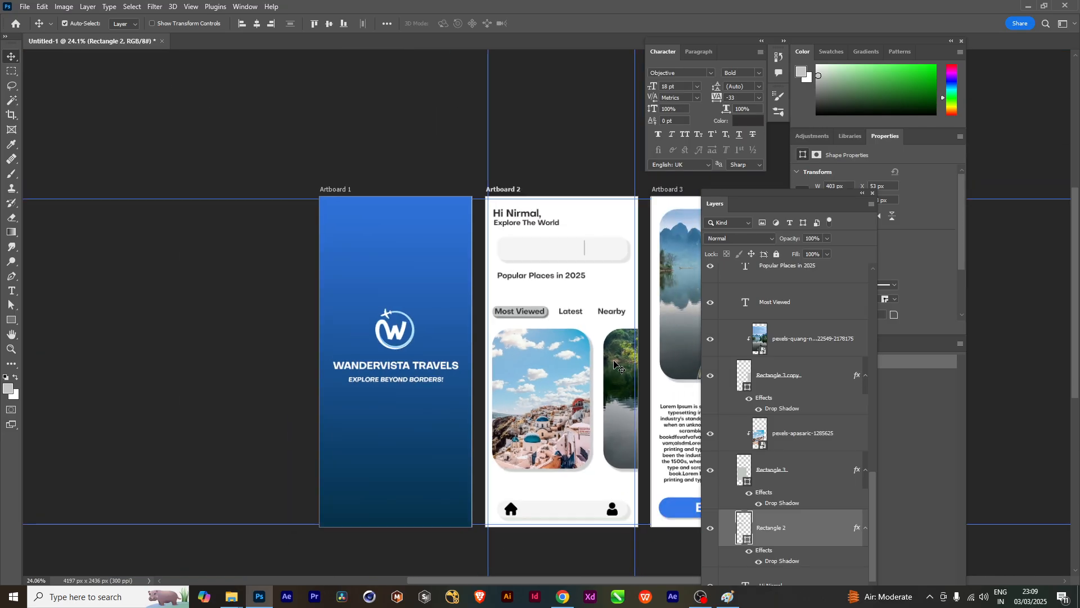
scroll(614, 364, down, 2)
drag(563, 310, 363, 290)
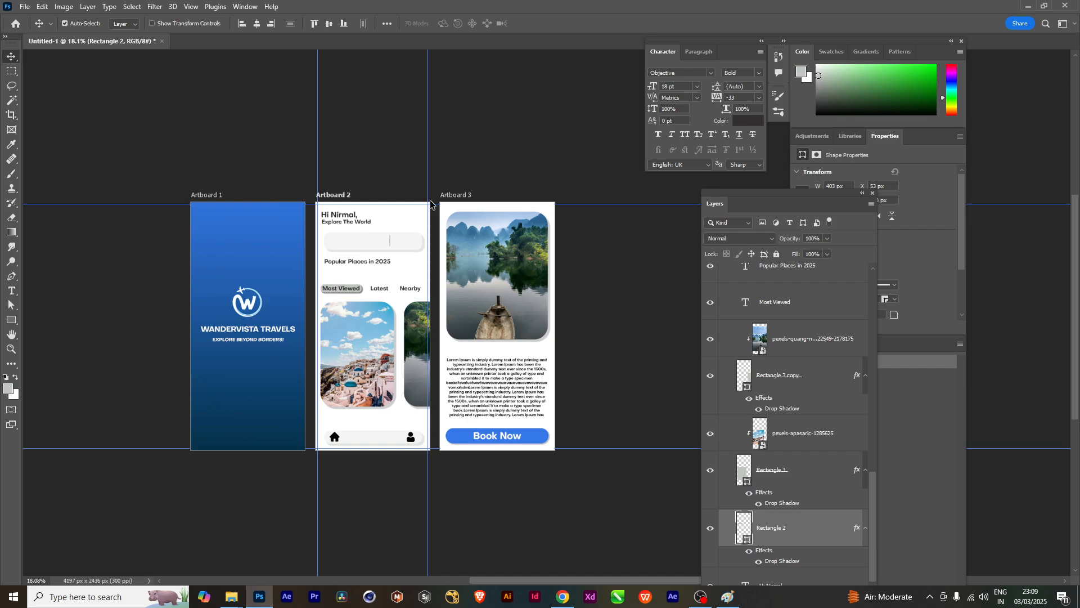
scroll(500, 218, up, 8)
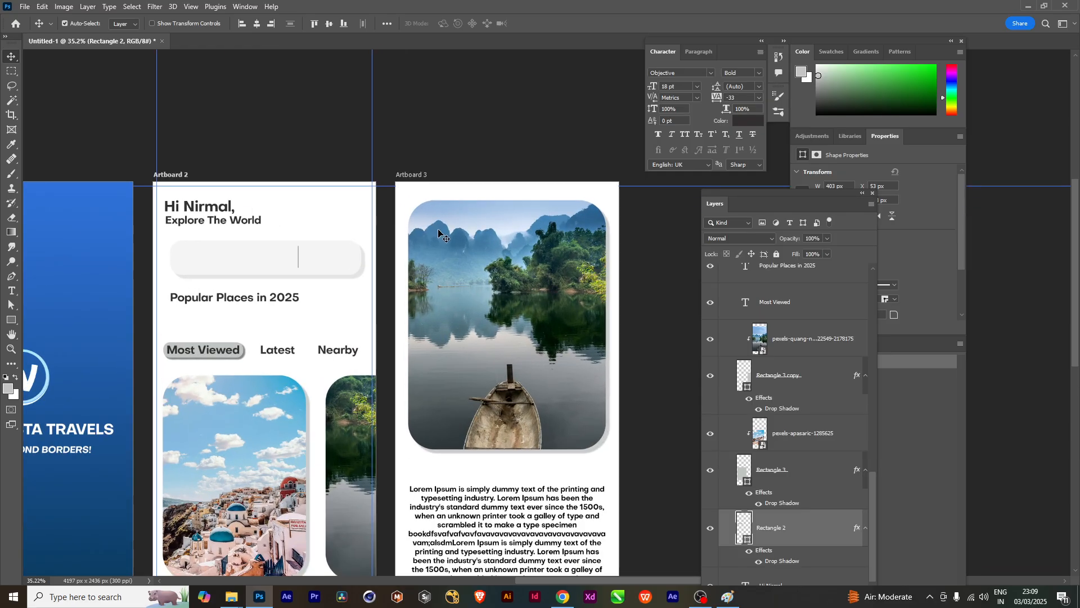
Switch to Flaticon in the browser, close the open profile icon and search for "back" icons
click(563, 596)
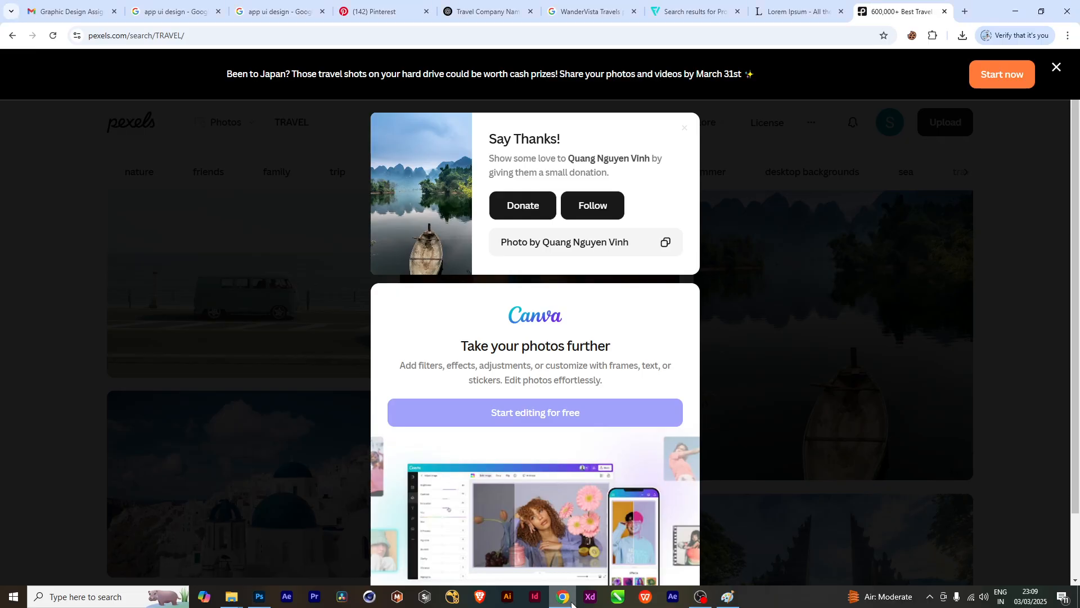
click(697, 11)
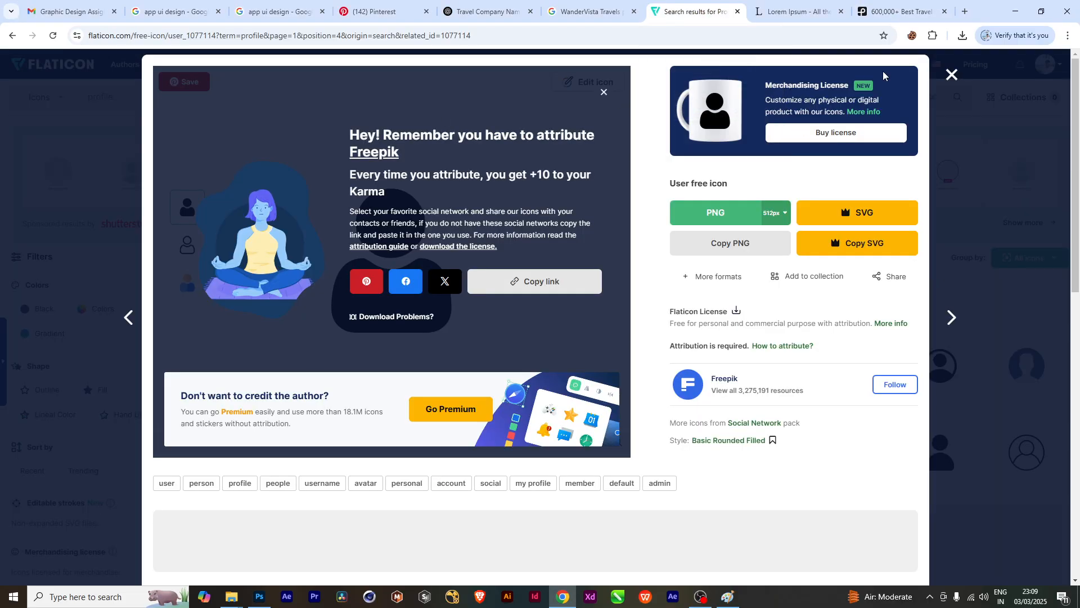
click(951, 75)
double_click(91, 98)
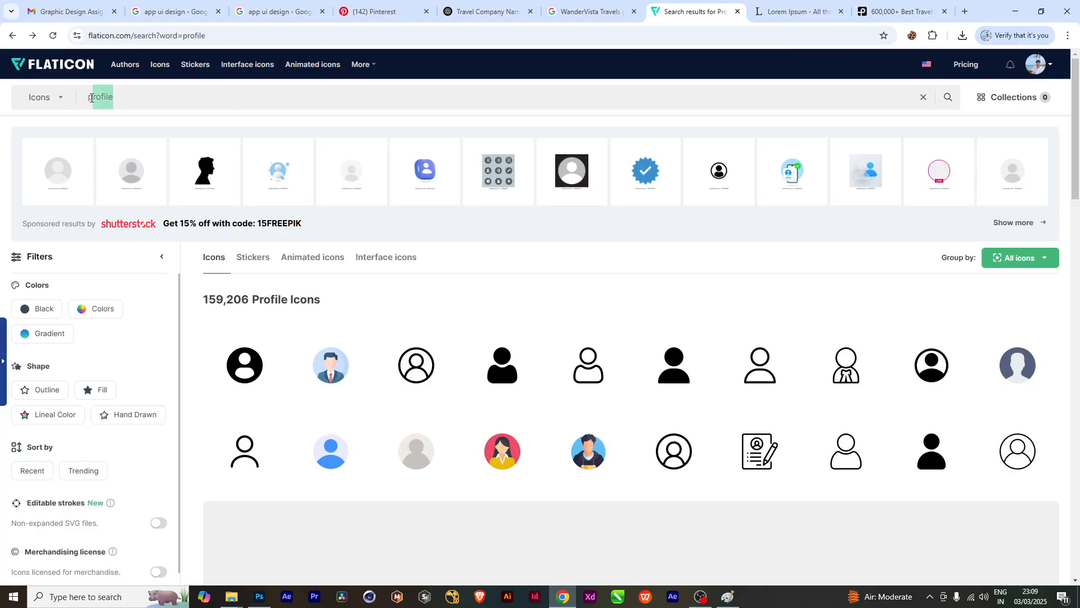
text(BA)
key(Return)
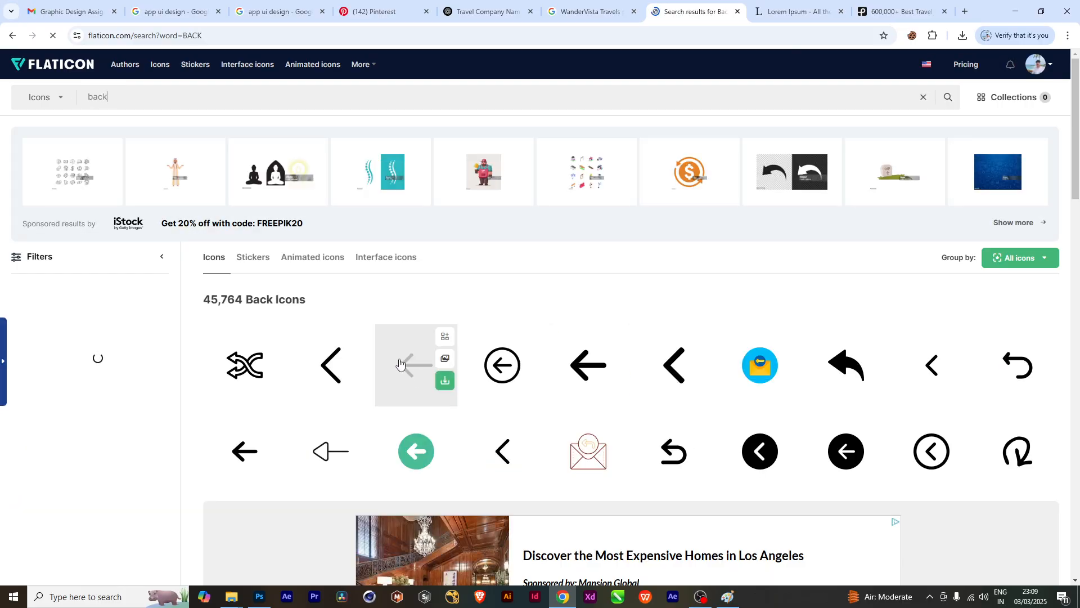
Open the circled left-arrow Back Button icon and download it for free
click(507, 363)
click(729, 243)
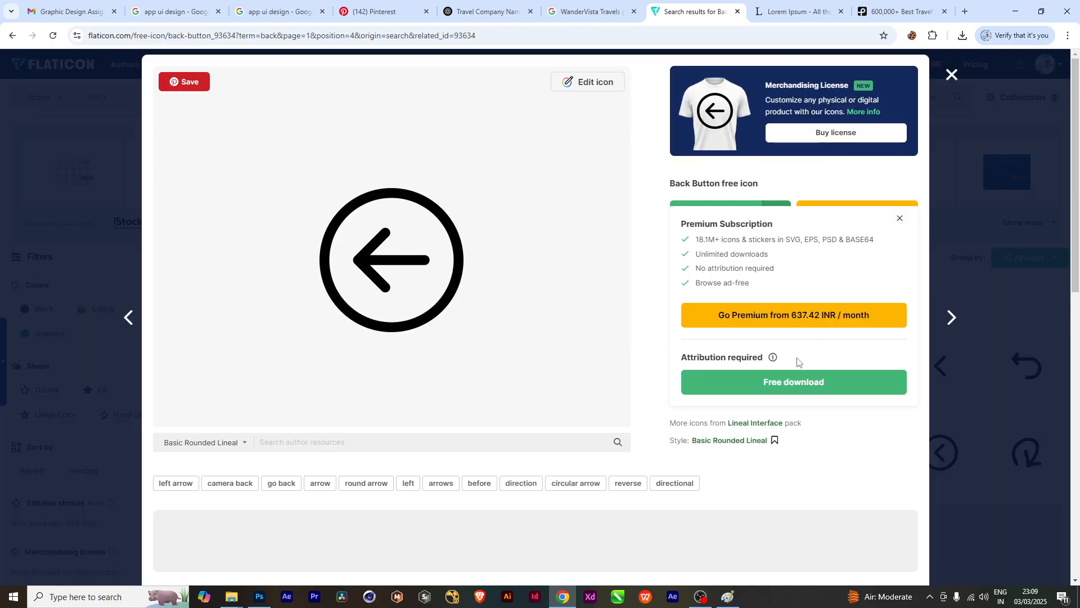
click(789, 382)
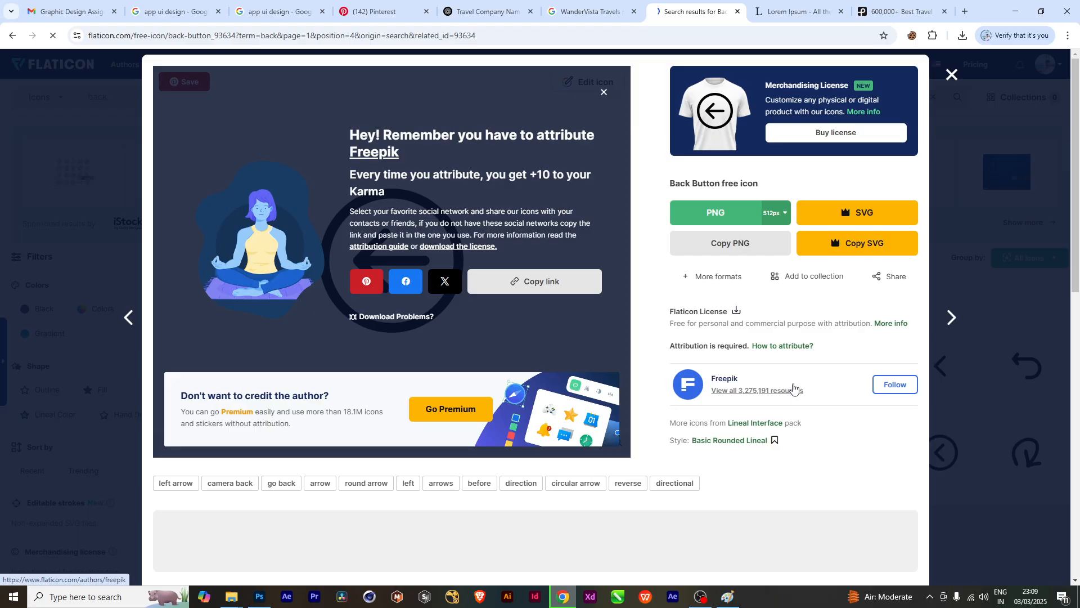
Place the downloaded back-button icon in the Photoshop document over the lake photo on Artboard 3
drag(844, 65, 486, 302)
drag(309, 335, 515, 269)
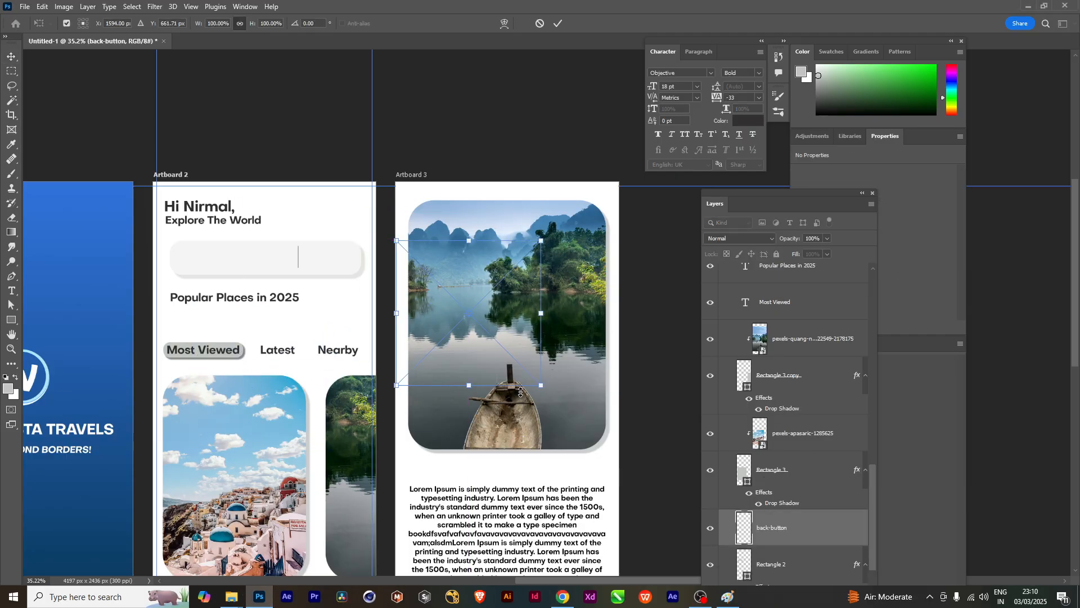
key(Return)
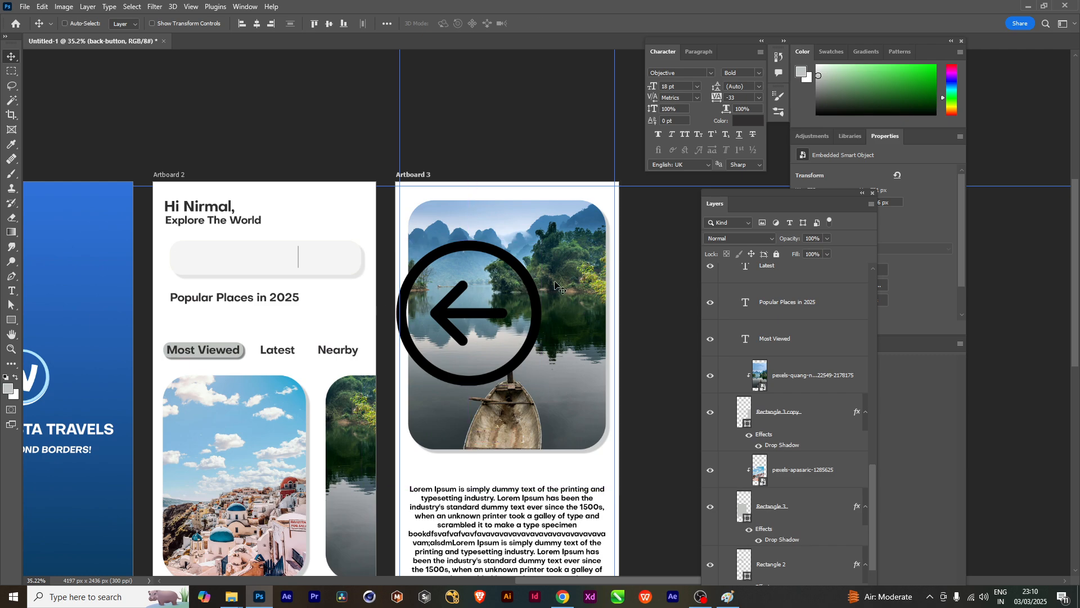
Scale the back-button icon down to a small size and place it at the lake photo's upper-left corner
key(ctrl+t)
drag(542, 242, 387, 166)
scroll(488, 311, up, 3)
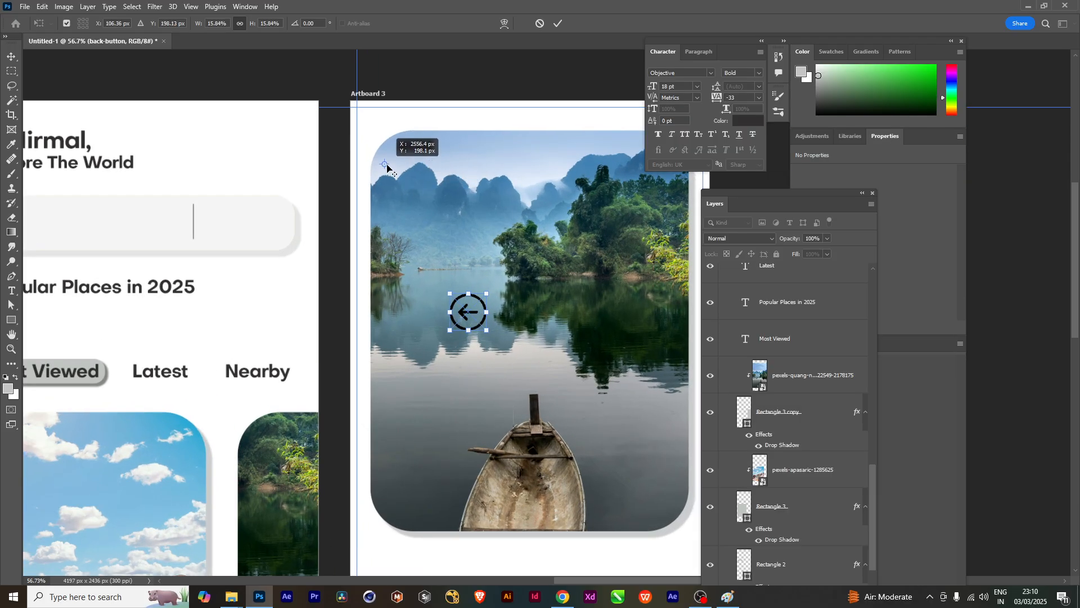
key(ctrl+z)
drag(471, 305, 397, 127)
key(Return)
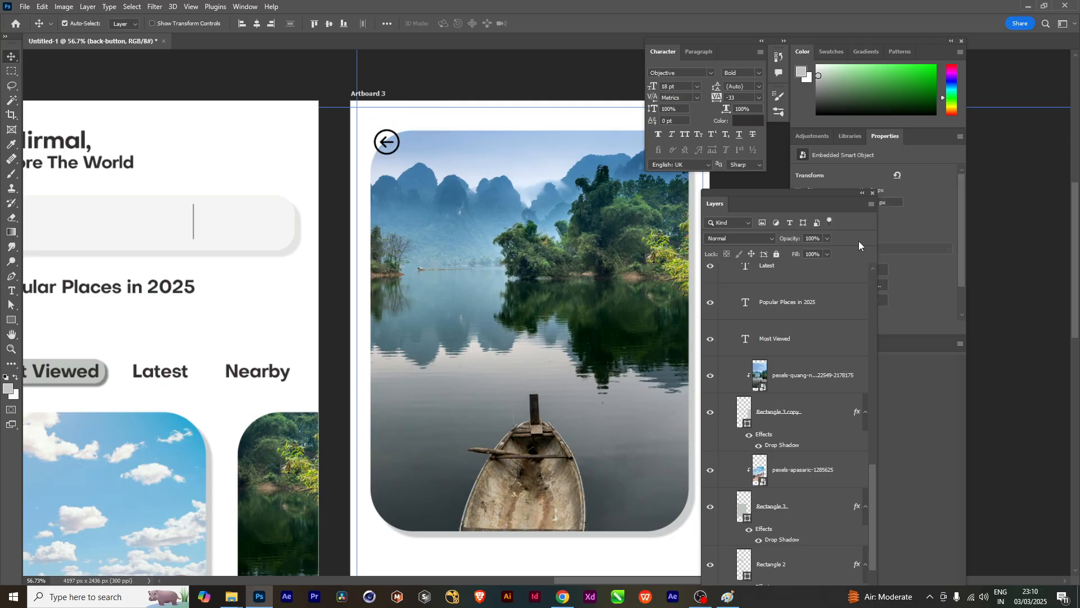
Set the back-button icon layer's opacity to 45% and deselect it
mouse_move(795, 249)
mouse_down()
mouse_move(782, 251)
mouse_move(797, 251)
mouse_up()
click(822, 237)
text(45)
key(Return)
click(423, 86)
scroll(523, 186, down, 1)
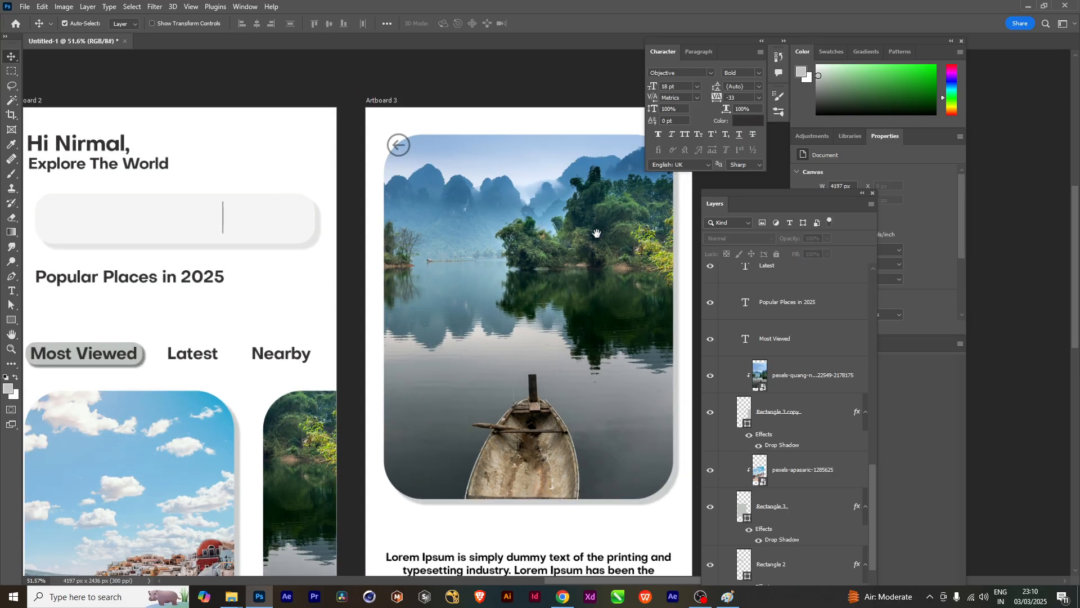
Examine the three mobile screens side by side, including the back button on Artboard 3
drag(593, 234, 499, 241)
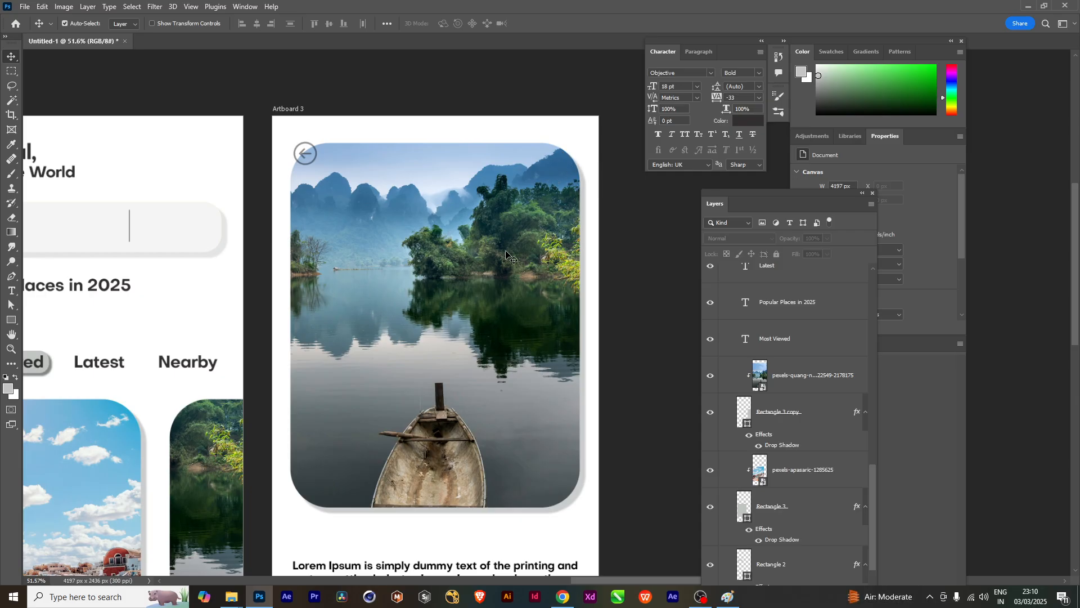
scroll(461, 335, down, 3)
scroll(348, 287, up, 2)
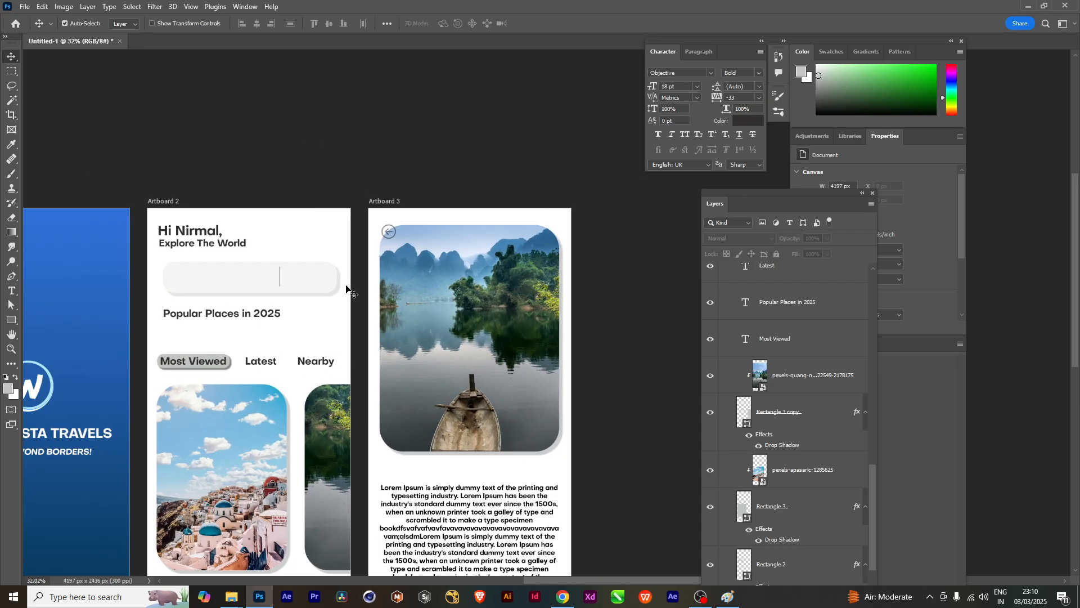
drag(173, 318, 245, 281)
scroll(385, 338, down, 1)
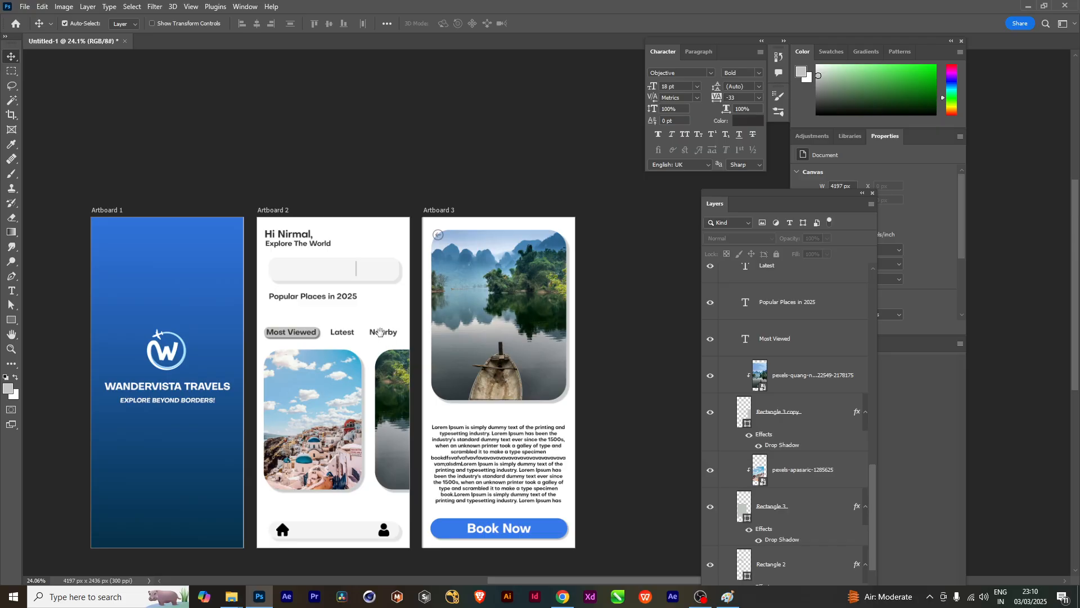
scroll(388, 341, down, 1)
scroll(400, 348, up, 2)
drag(328, 367, 388, 288)
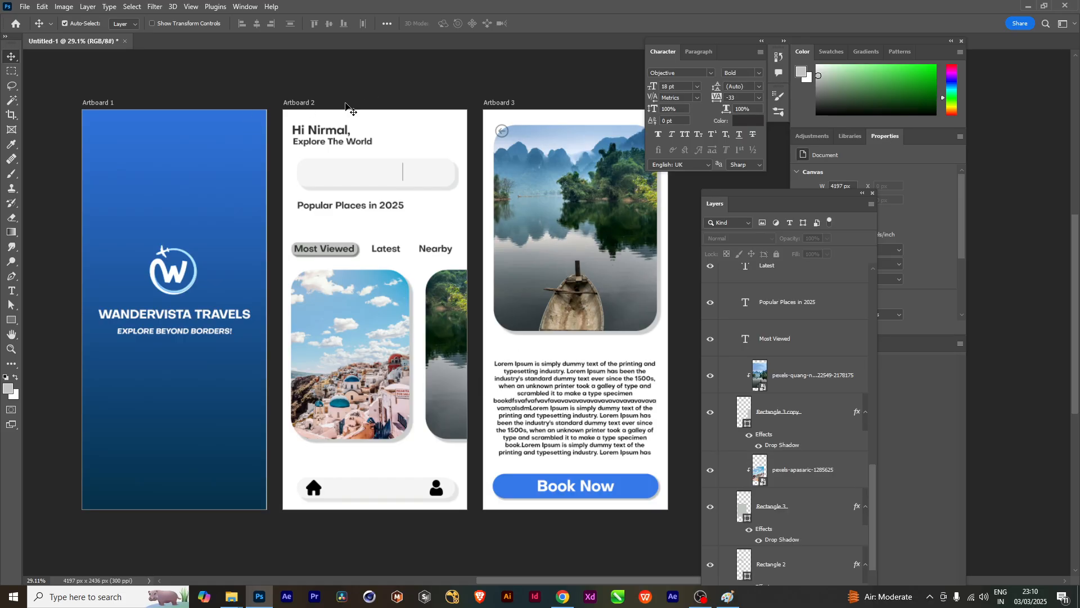
Select Artboard 2, look through its layers, and collapse the layer groups of Artboard 2 and Artboard 3
click(355, 126)
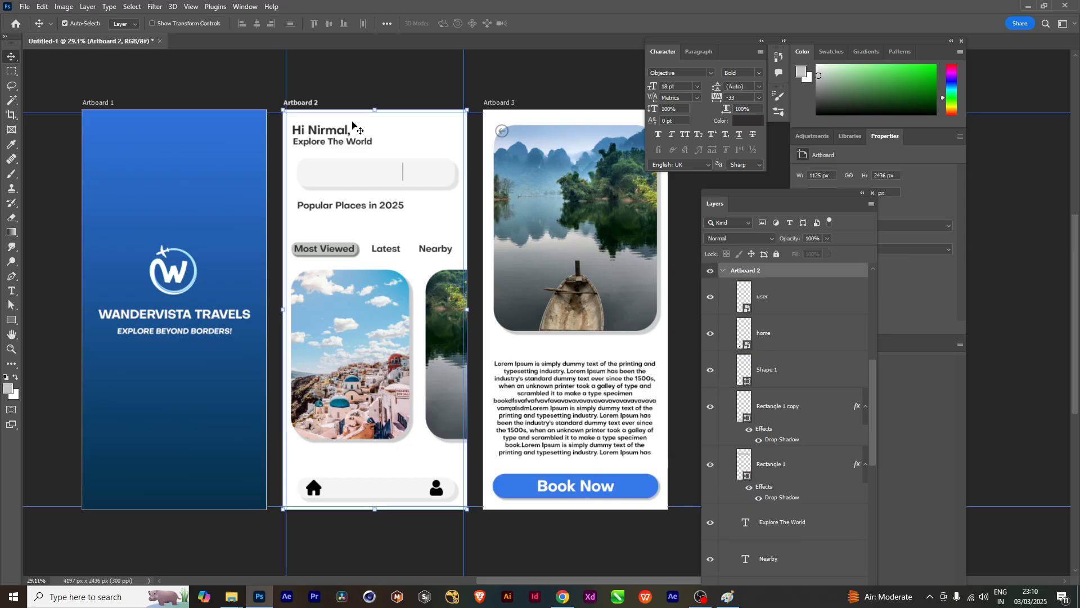
scroll(837, 456, down, 5)
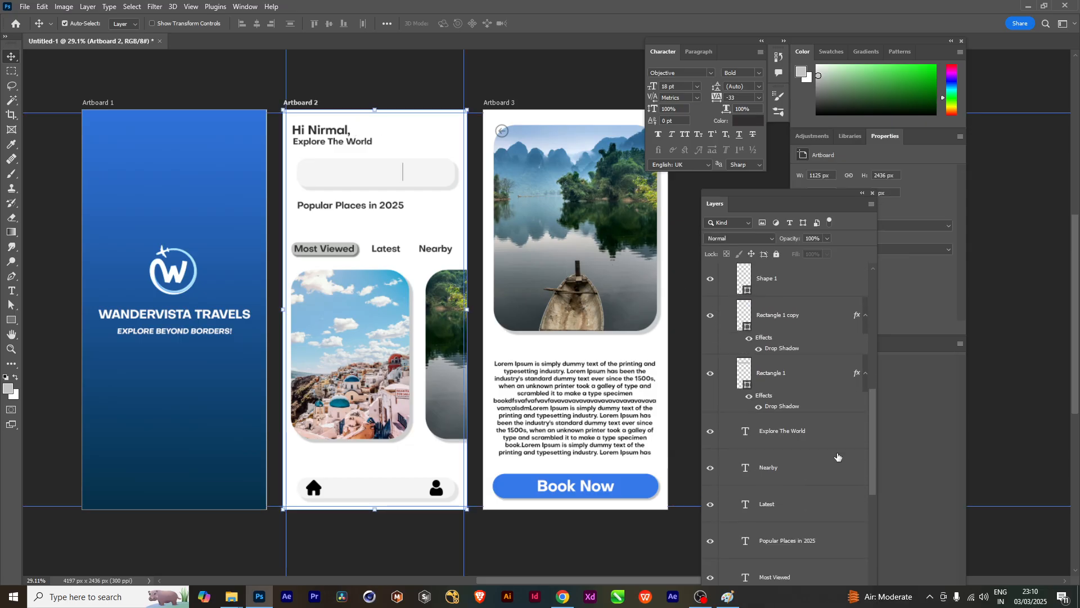
scroll(837, 456, down, 5)
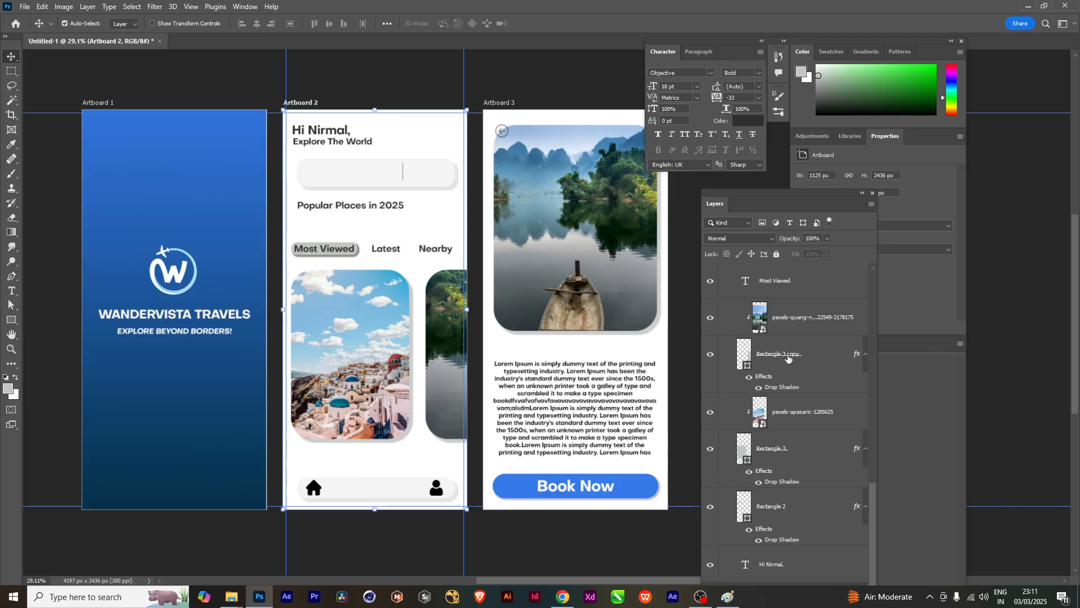
scroll(788, 359, up, 3)
scroll(788, 359, up, 2)
scroll(788, 358, up, 7)
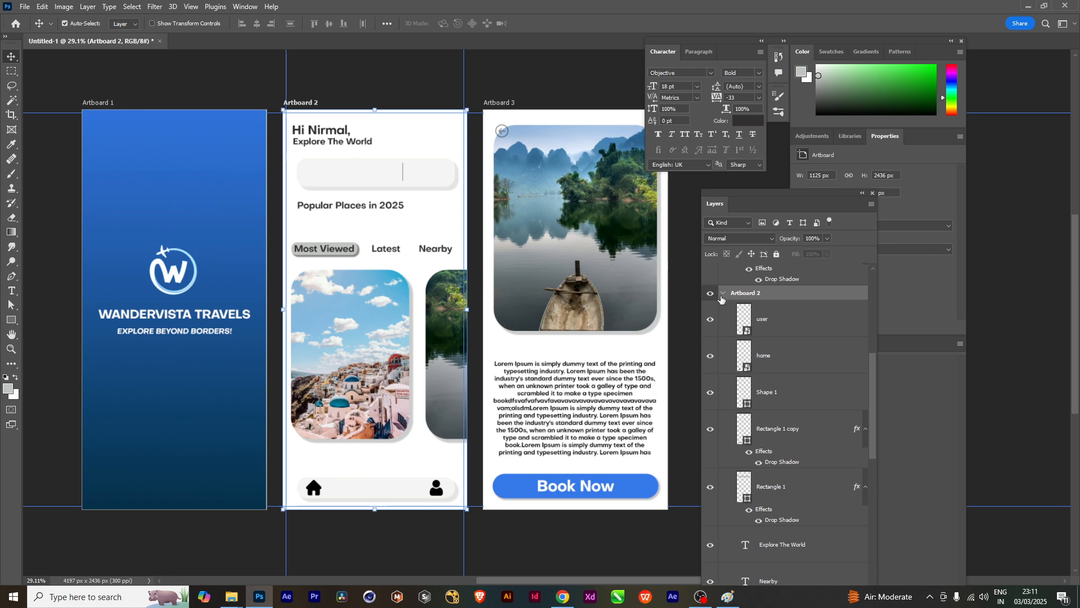
click(722, 293)
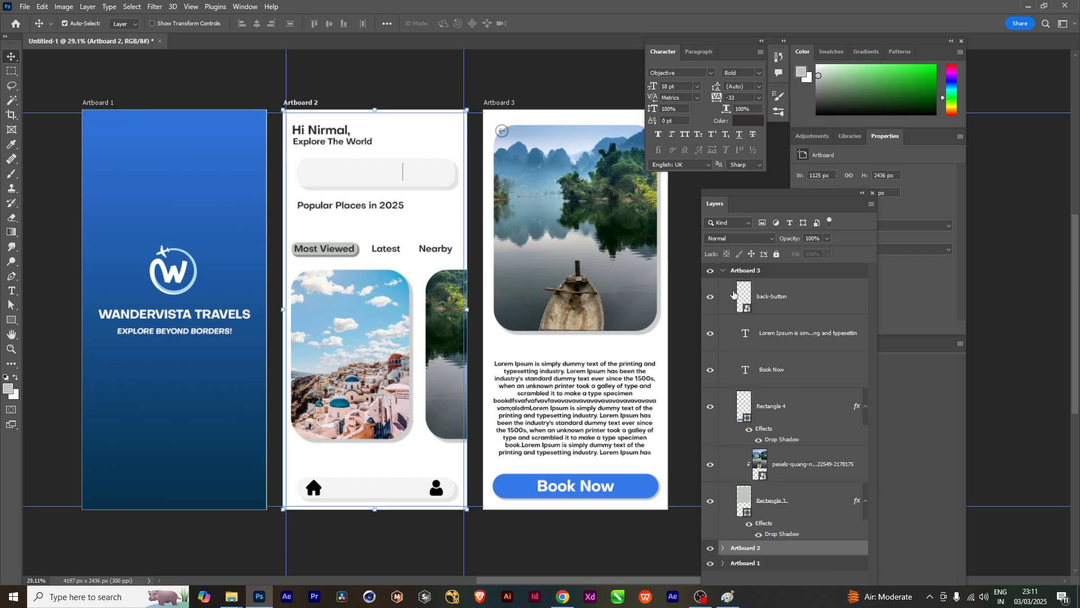
click(724, 272)
Hide Artboard 1 and Artboard 3, and expand Artboard 2's layer group down to its lowest layers
click(709, 306)
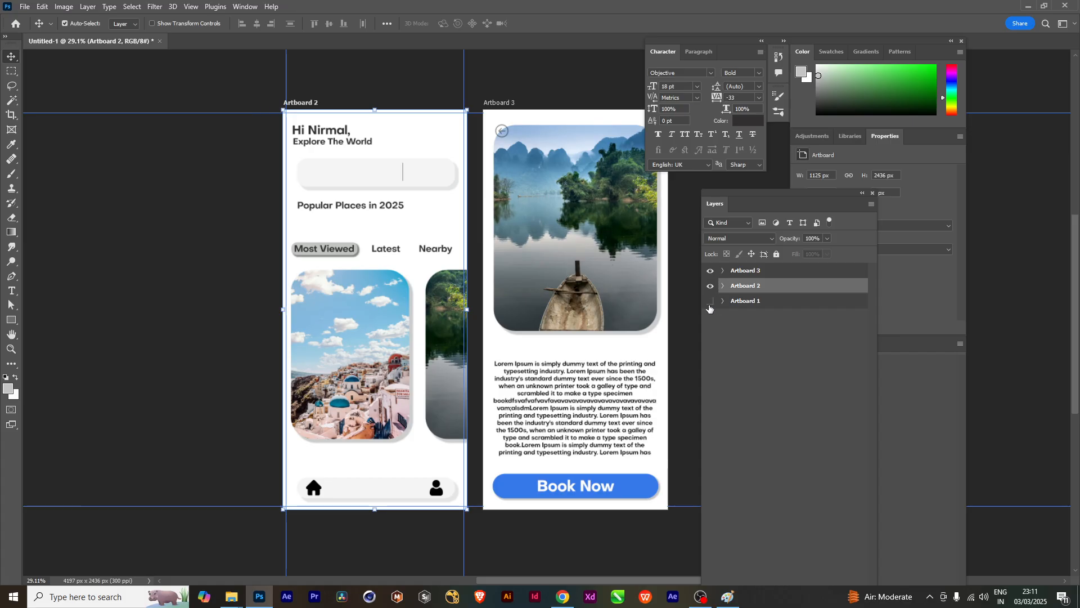
click(710, 271)
click(722, 288)
scroll(840, 374, down, 1)
drag(874, 384, 874, 545)
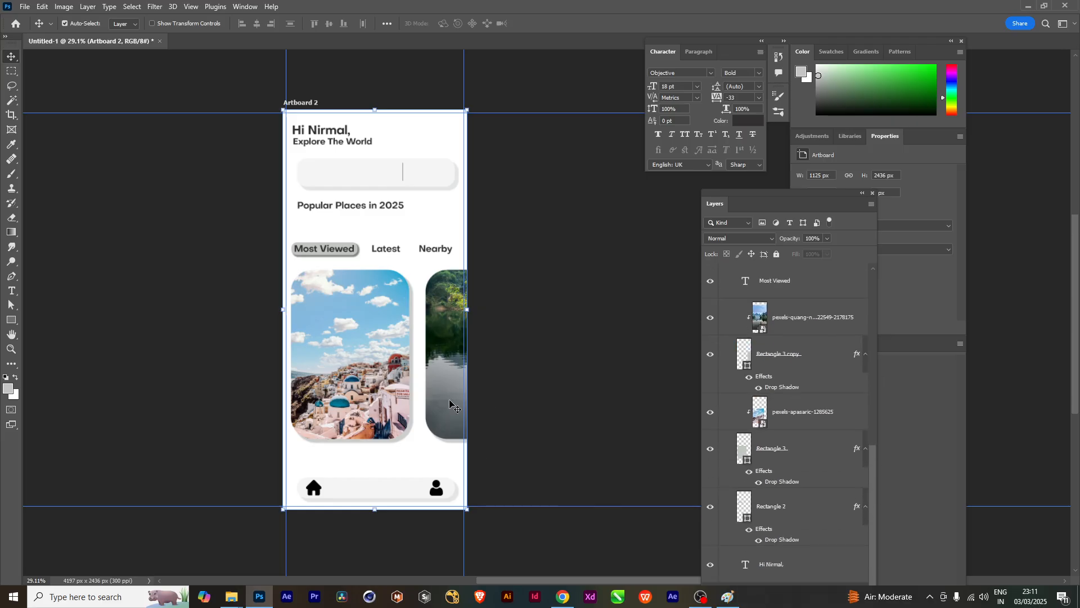
Draw a rectangle over Artboard 2 and stretch it to cover the whole artboard, about 1125 × 2447 px
click(11, 71)
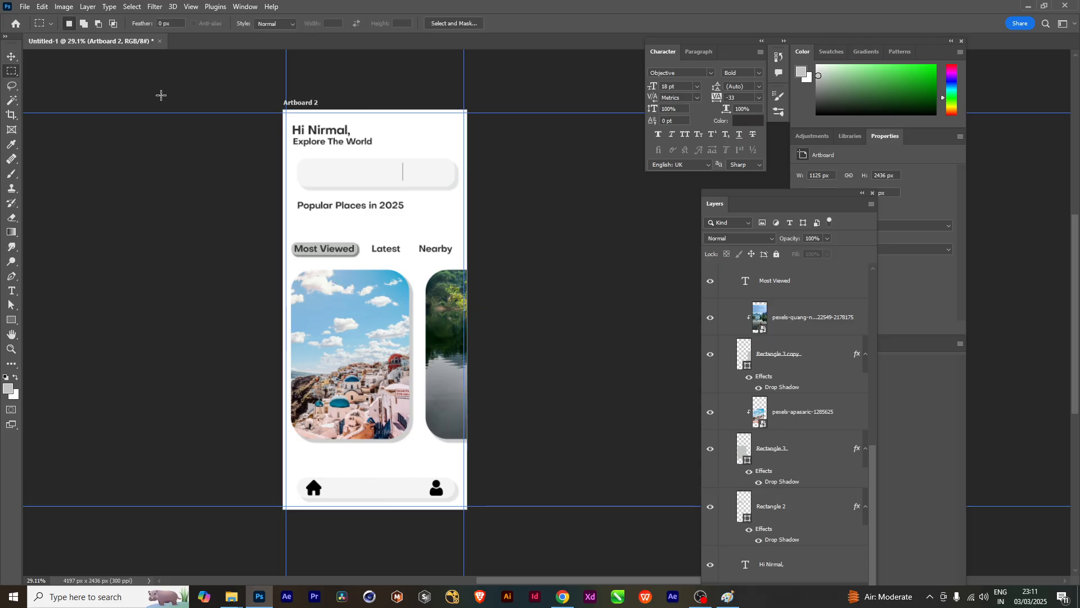
click(11, 320)
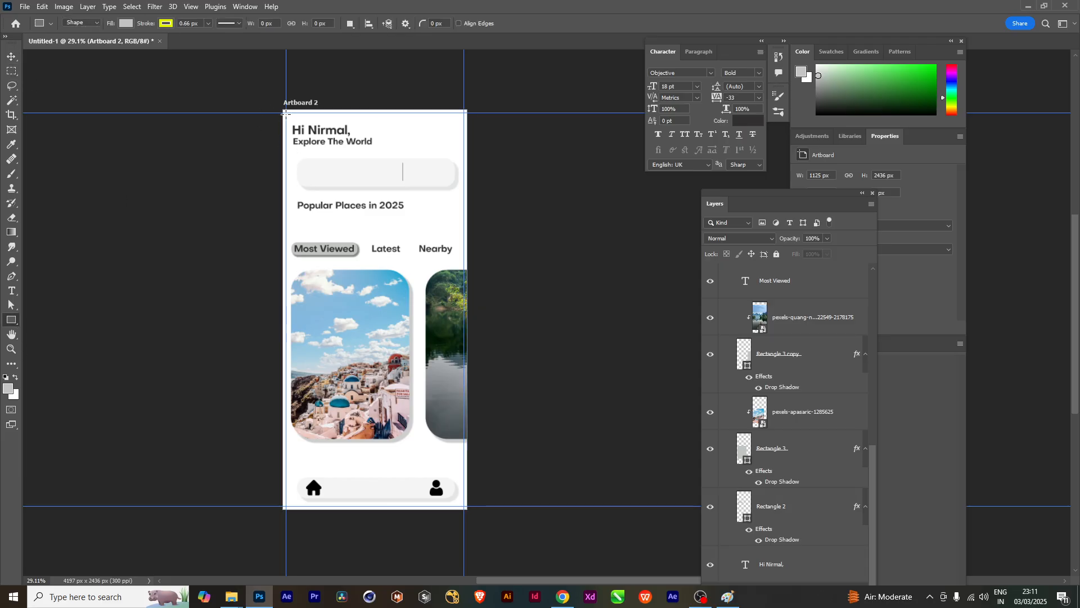
drag(282, 107, 466, 509)
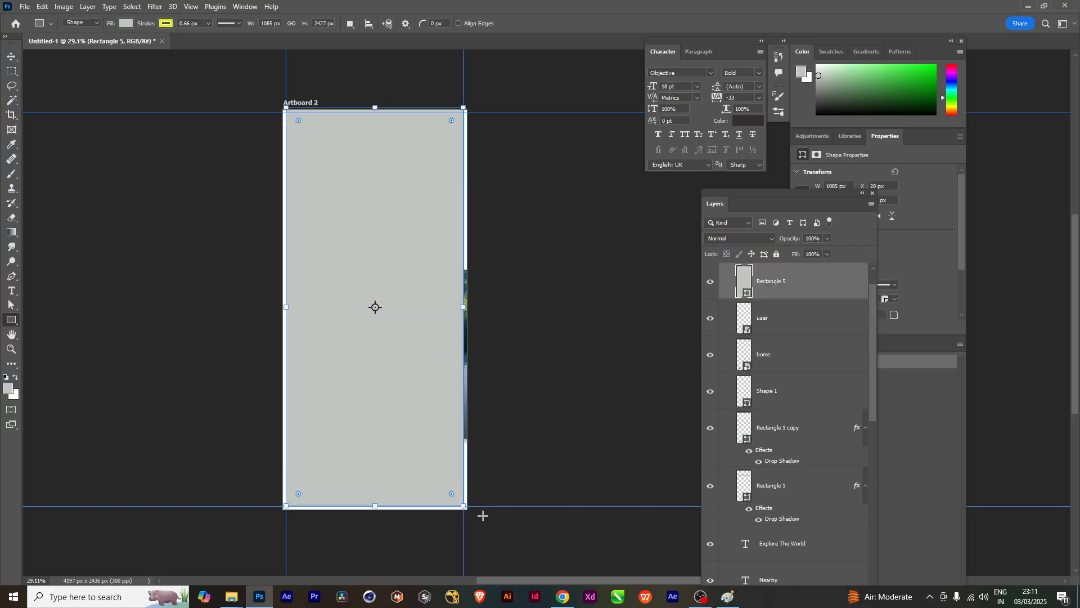
scroll(293, 304, up, 2)
drag(283, 306, 278, 308)
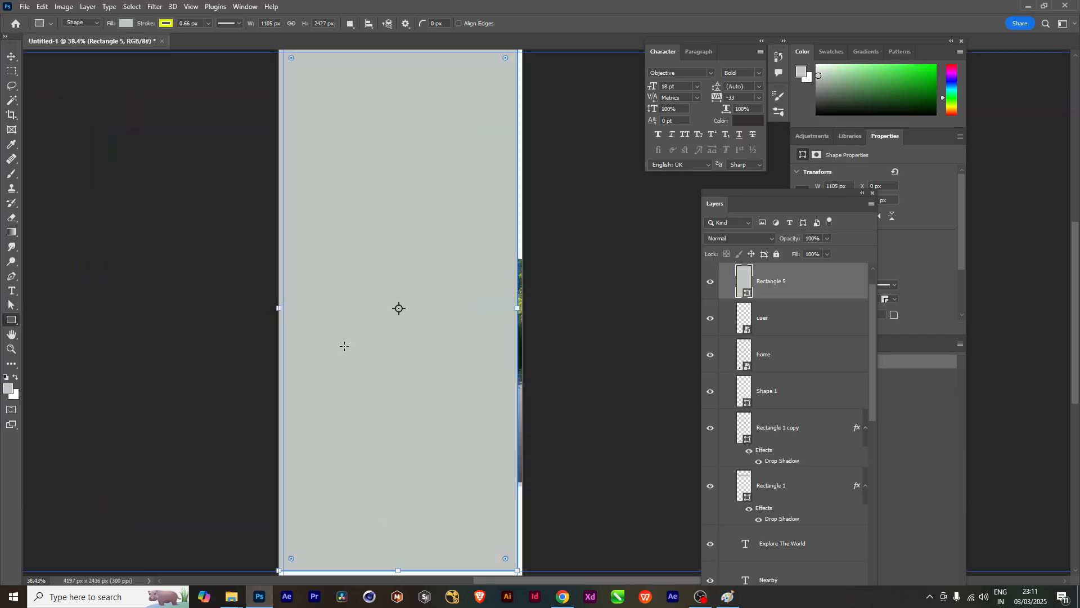
drag(517, 317, 523, 338)
scroll(515, 343, down, 3)
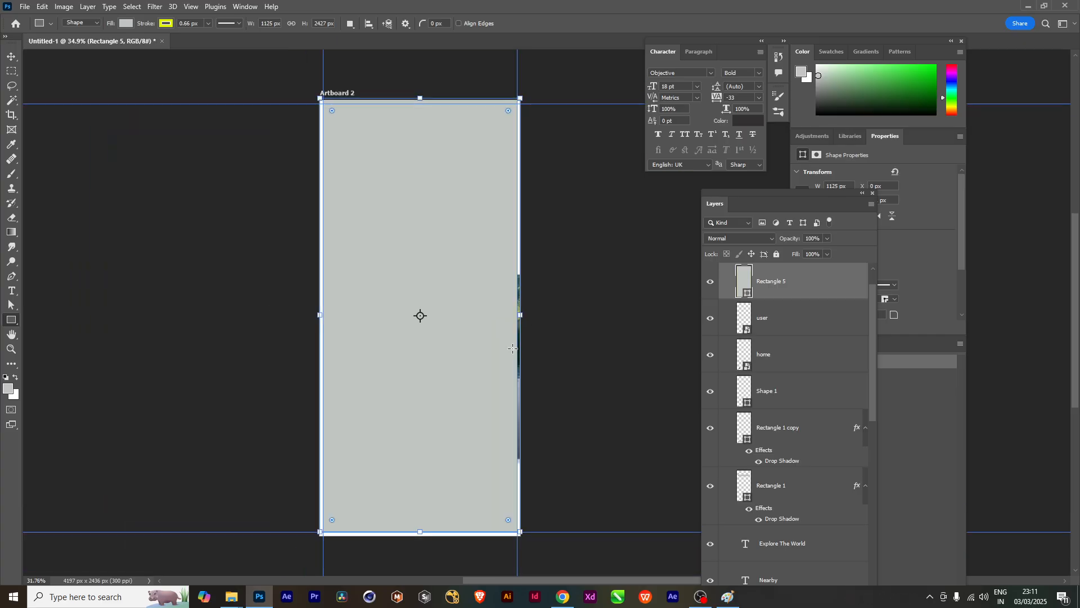
drag(448, 473, 451, 478)
Move the new rectangle's layer to the bottom of Artboard 2's stack, below the greeting text layer
drag(785, 282, 812, 512)
scroll(812, 512, down, 3)
drag(773, 422, 786, 544)
scroll(787, 544, down, 6)
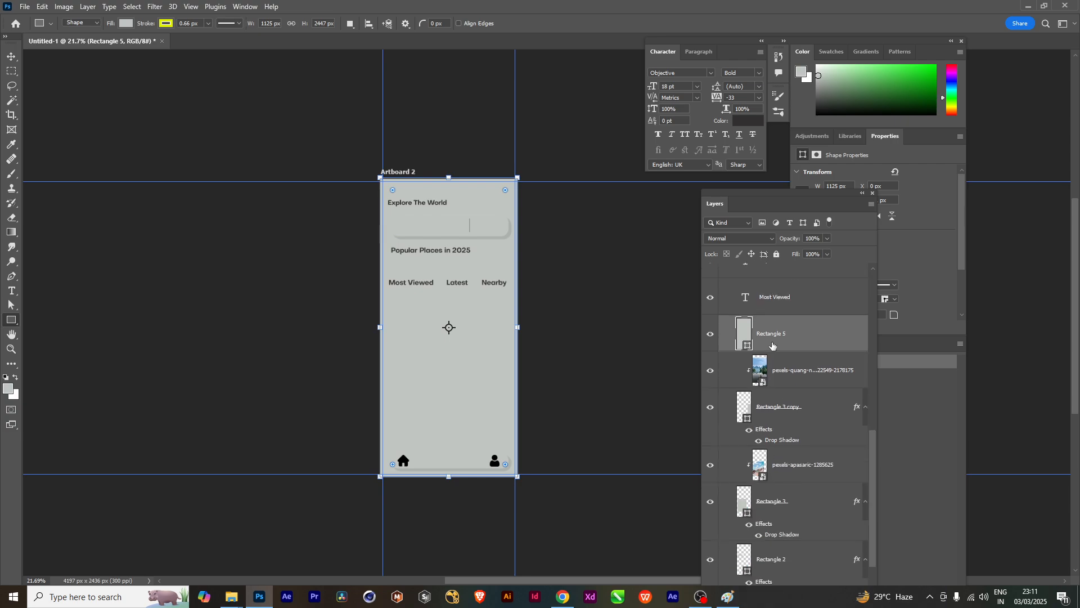
scroll(788, 300, down, 1)
drag(785, 298, 808, 573)
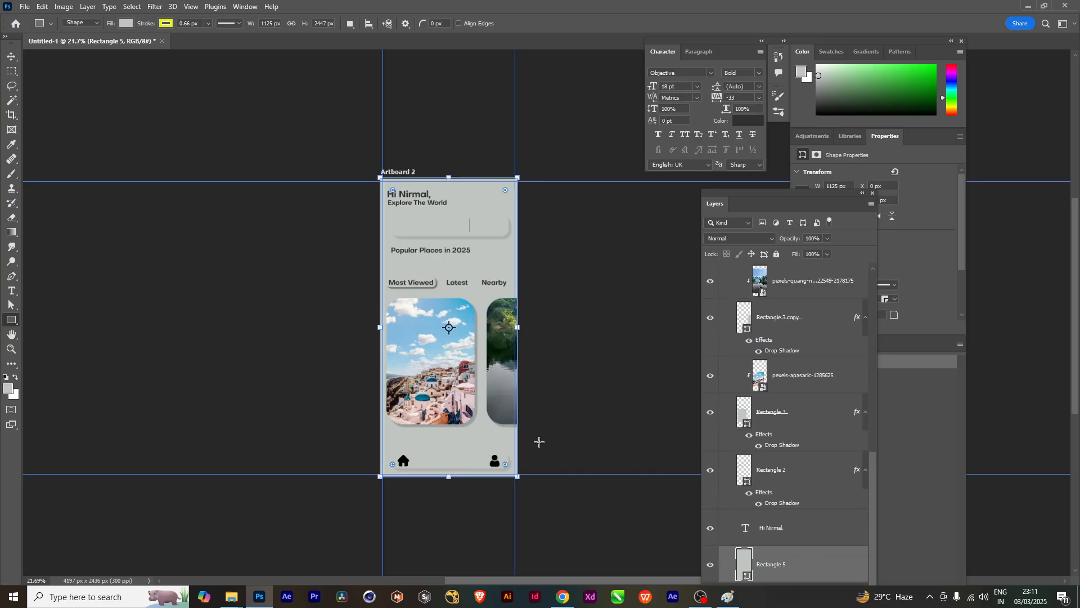
Set the background rectangle's fill to light blue #c6edf6
scroll(347, 282, up, 1)
scroll(386, 282, up, 1)
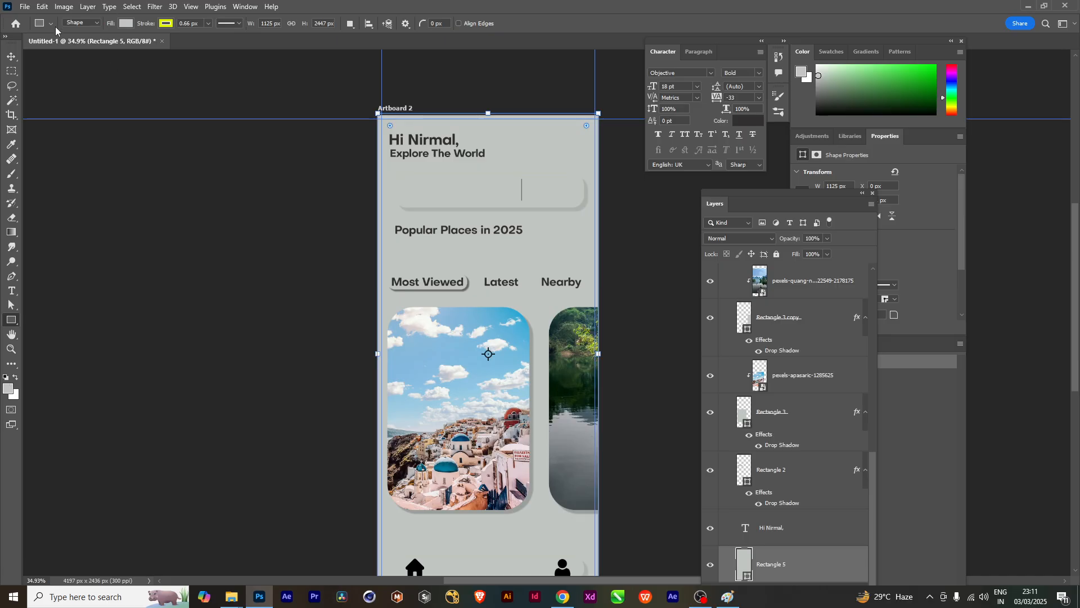
click(122, 24)
click(195, 45)
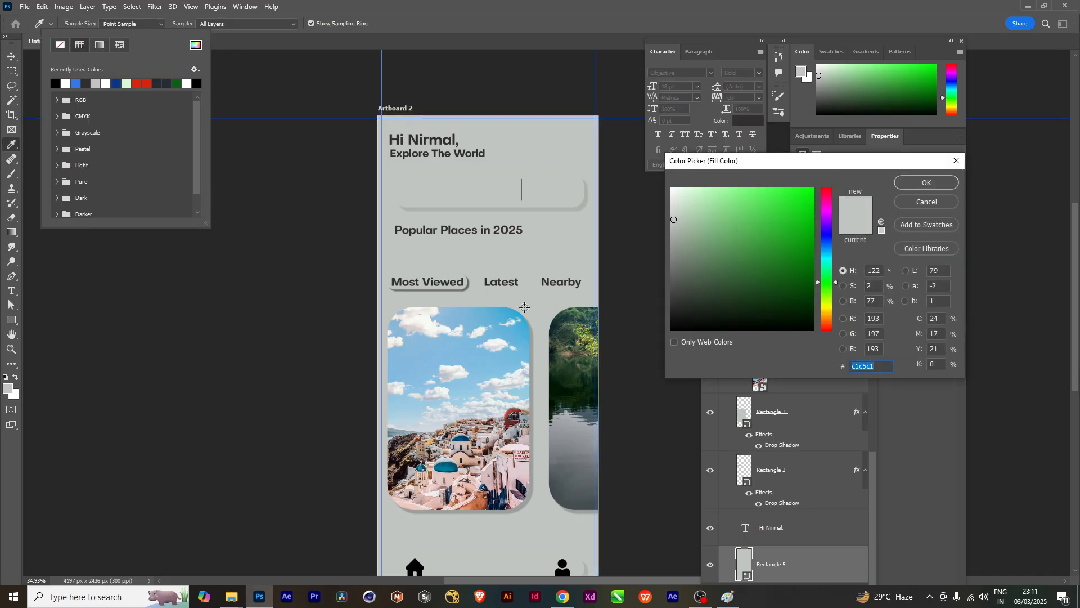
click(825, 255)
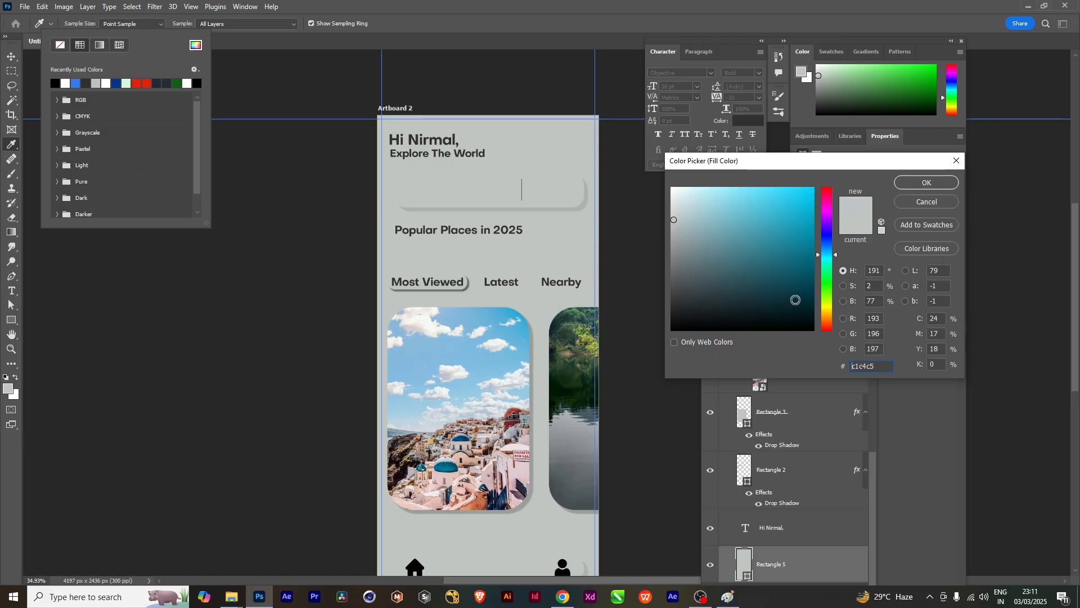
click(711, 195)
drag(711, 195, 694, 193)
click(929, 182)
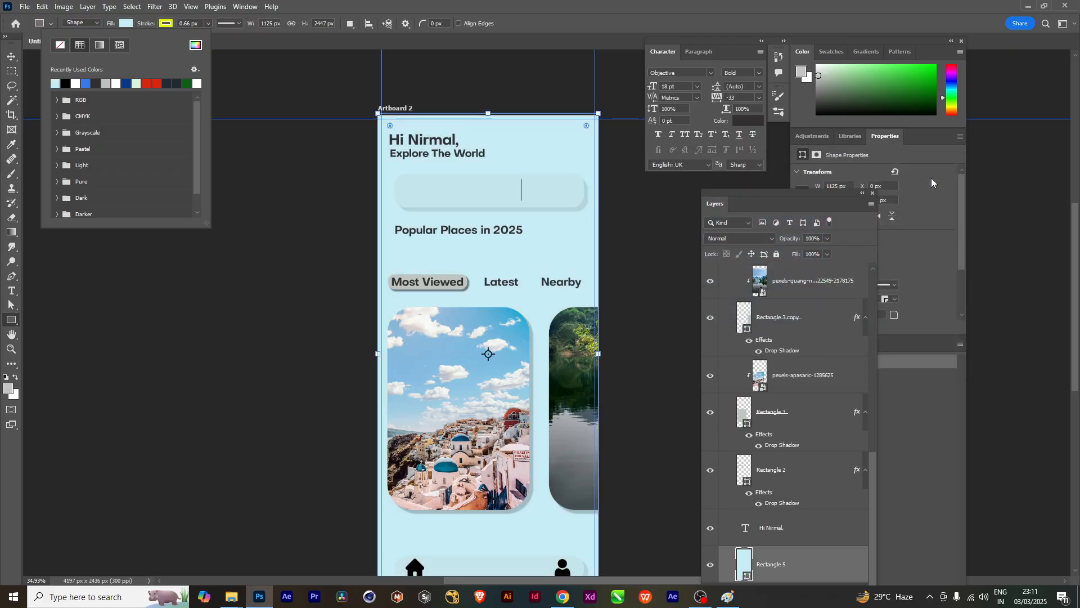
Remove the background rectangle's stroke and lighten its fill to #dfeff3
scroll(466, 332, down, 2)
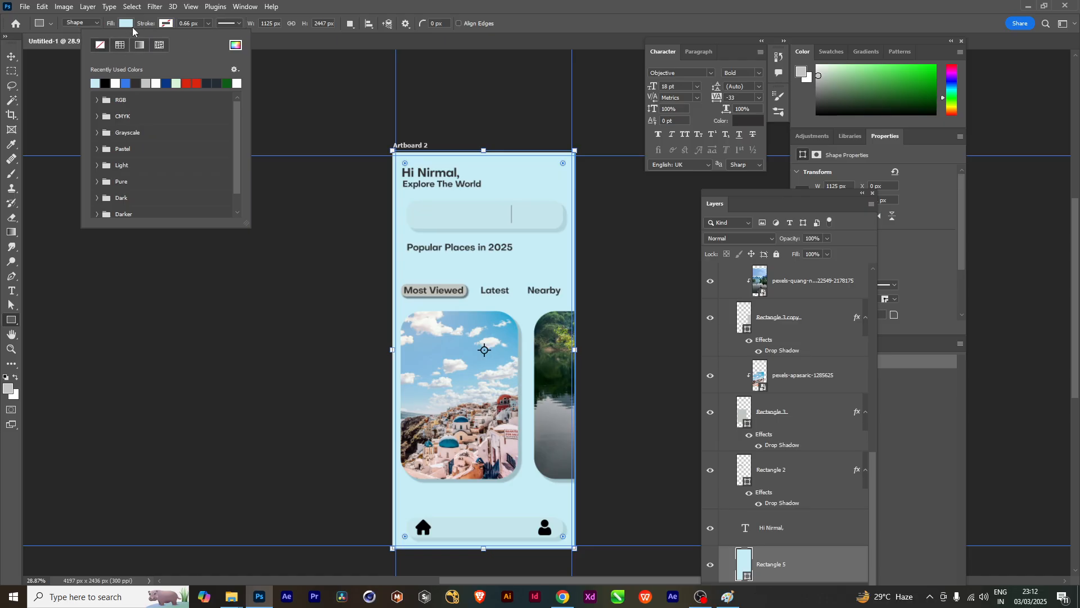
click(196, 45)
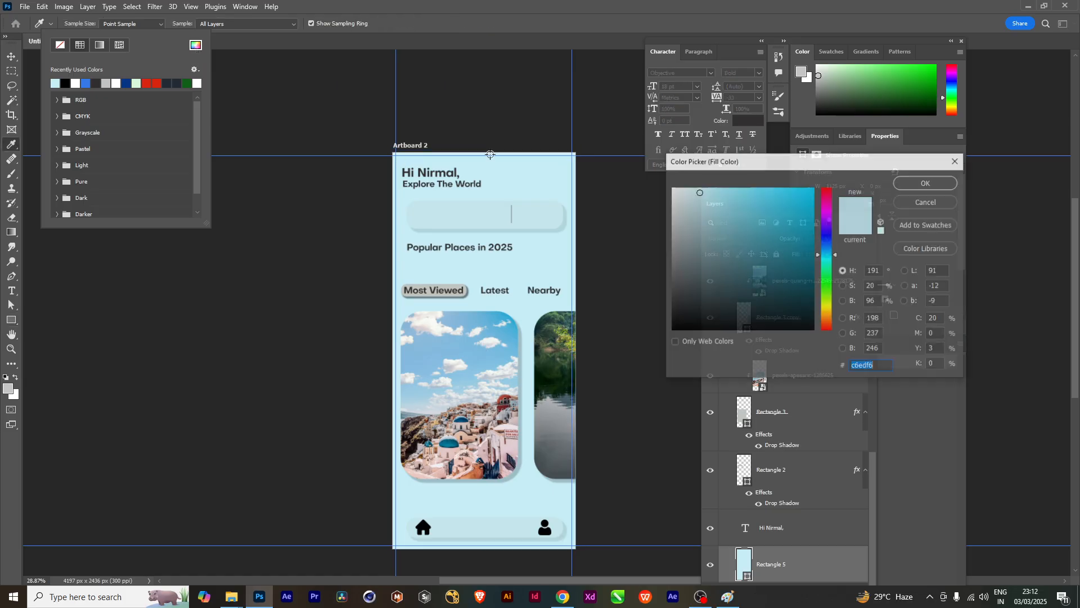
drag(699, 192, 684, 194)
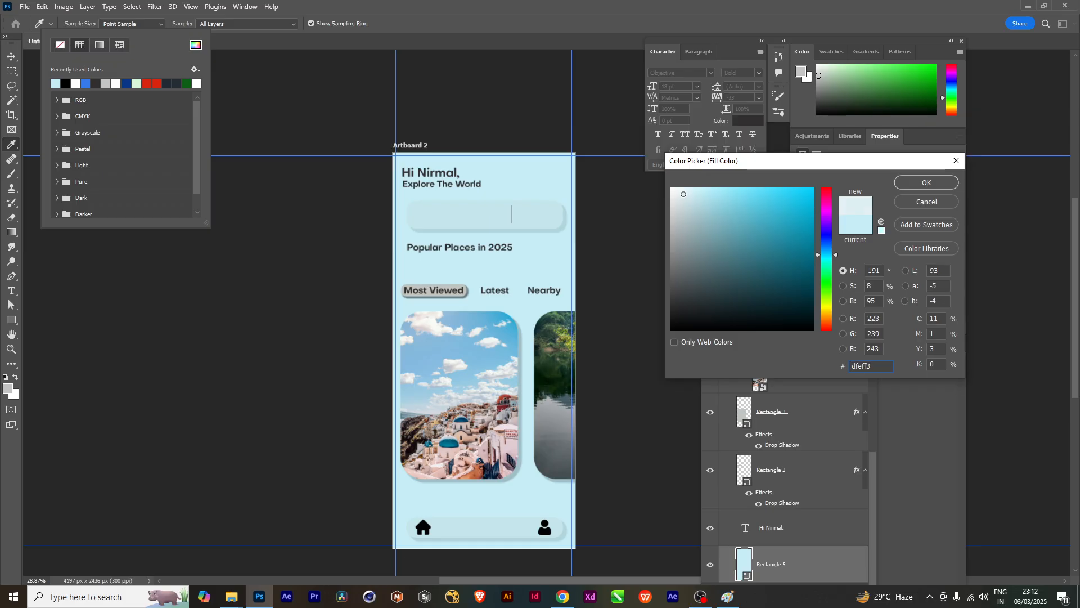
click(907, 182)
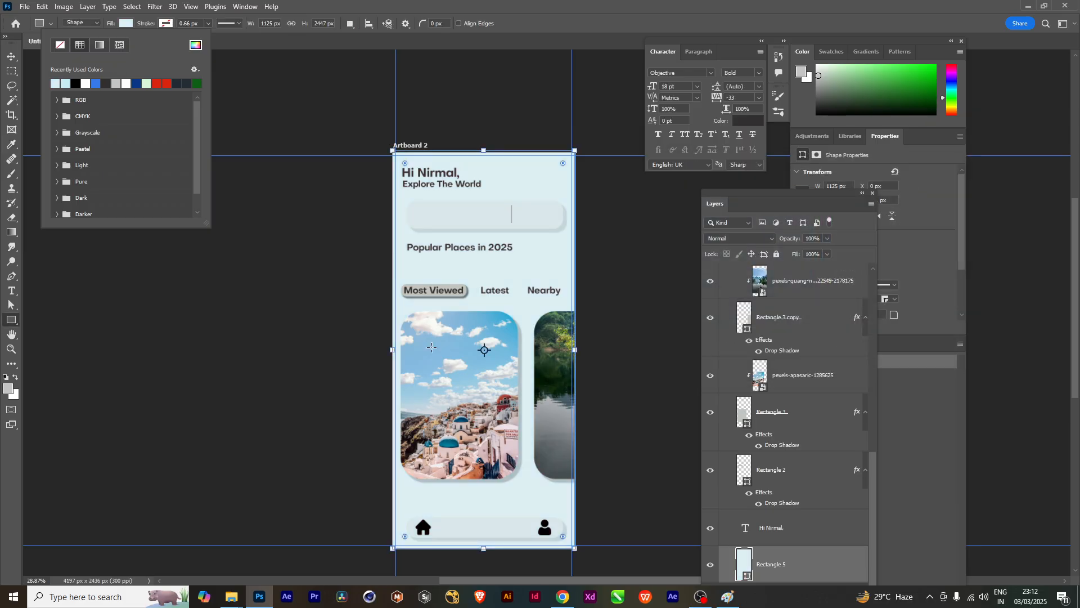
Compare Artboard 2 with and without the pale blue background by toggling the Rectangle 5 layer's visibility
scroll(437, 321, up, 3)
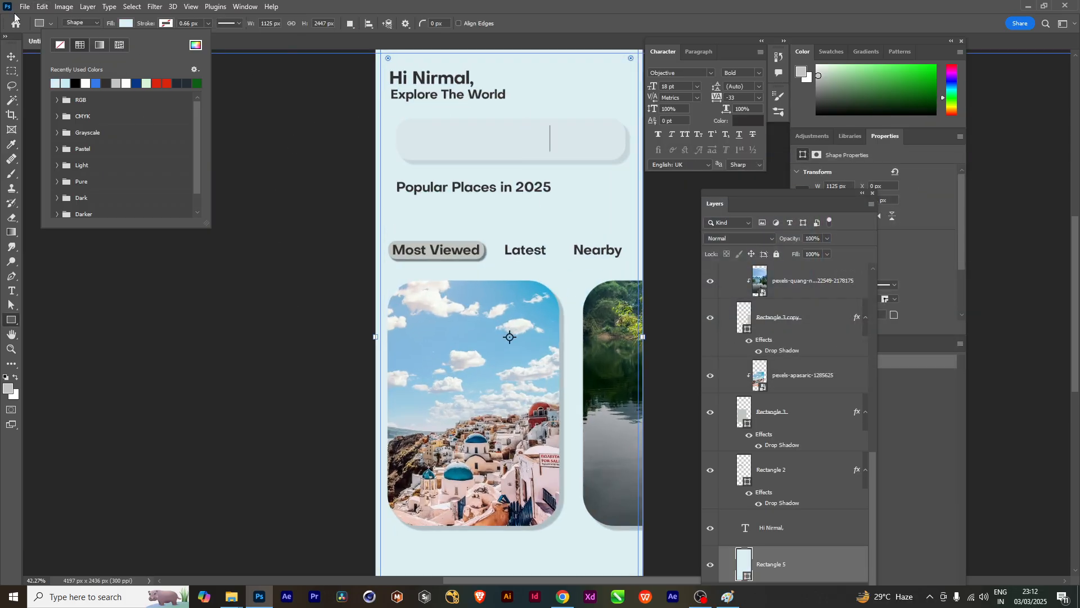
click(11, 56)
drag(558, 243, 380, 211)
click(709, 565)
click(709, 565)
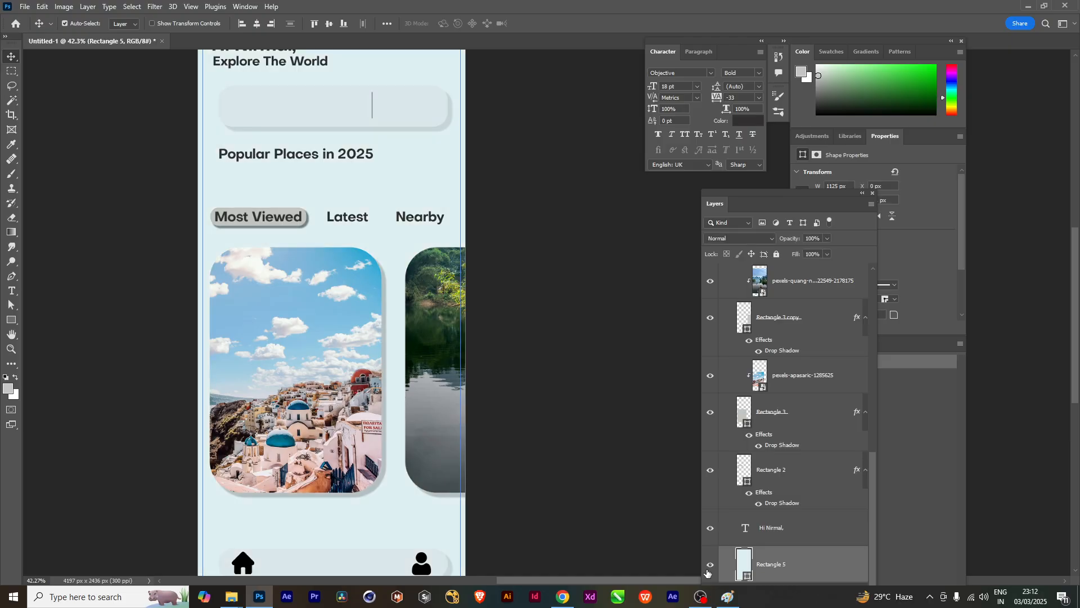
click(709, 566)
click(710, 566)
click(710, 566)
click(709, 566)
scroll(322, 430, down, 3)
scroll(322, 431, up, 2)
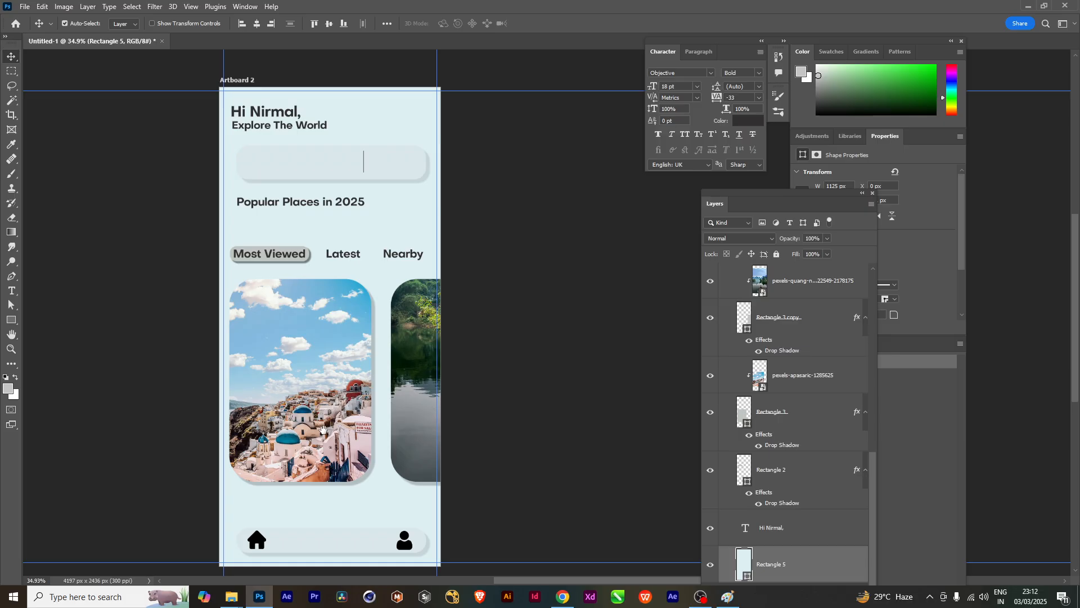
Duplicate the pale blue background rectangle and hide both the original and the copy
key(ctrl+j)
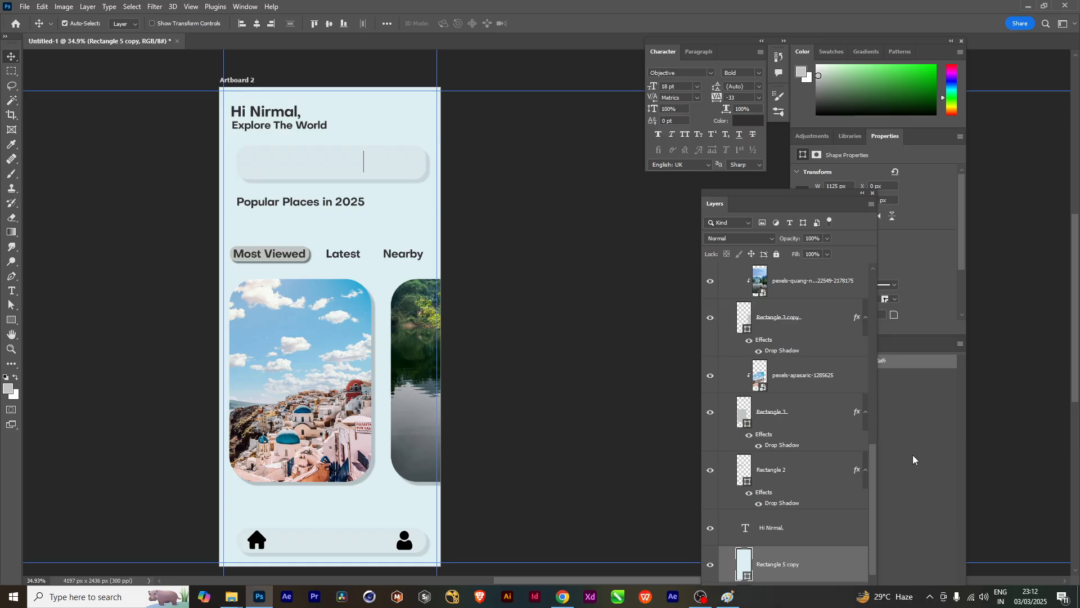
scroll(788, 507, down, 1)
click(710, 571)
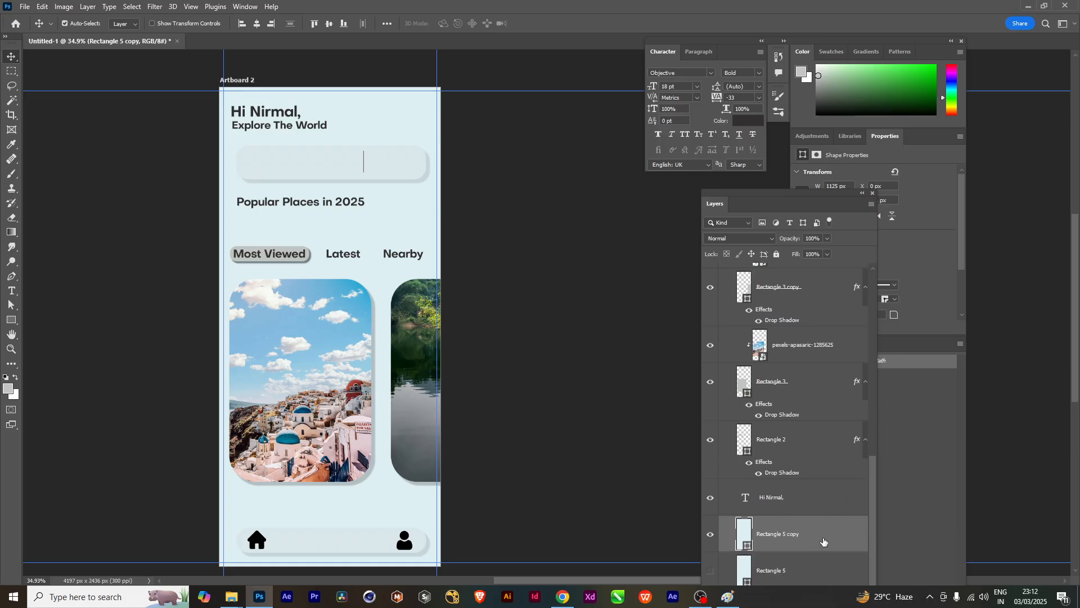
click(710, 534)
scroll(811, 557, down, 1)
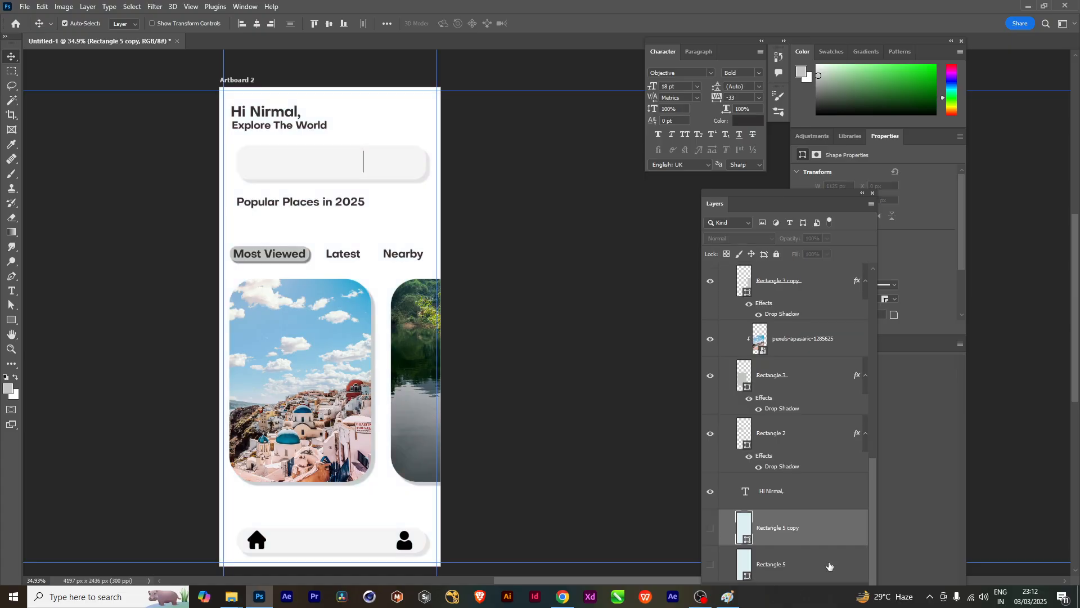
Add a new layer above the pale blue rectangles and fill it with a vertical gradient from dark teal at the bottom to blue
drag(751, 196, 661, 92)
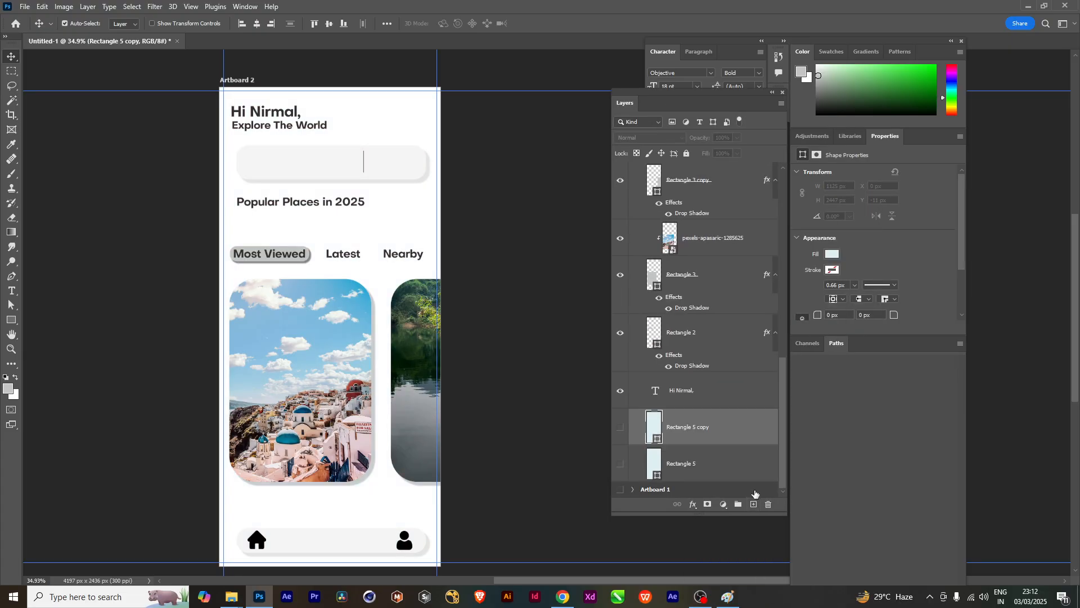
click(755, 505)
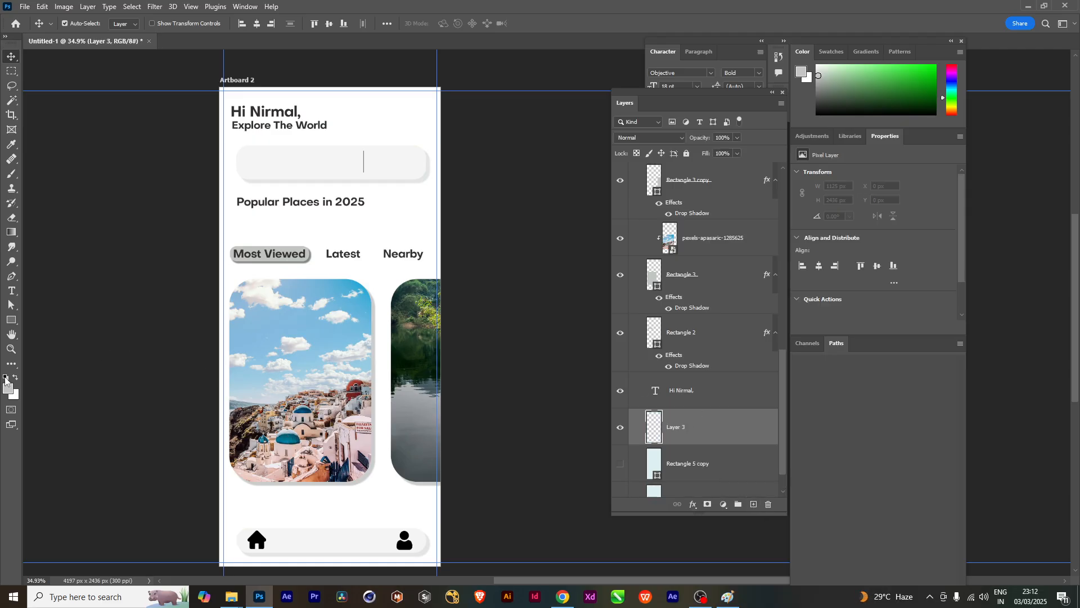
key(g)
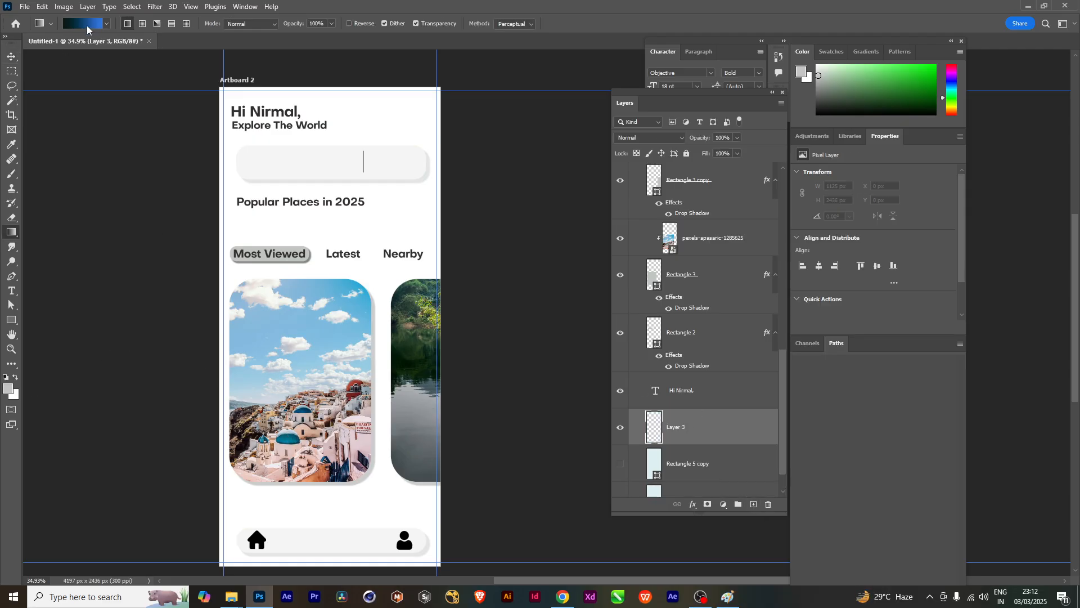
scroll(289, 374, down, 3)
drag(296, 526, 329, 413)
scroll(370, 427, up, 4)
scroll(318, 254, down, 4)
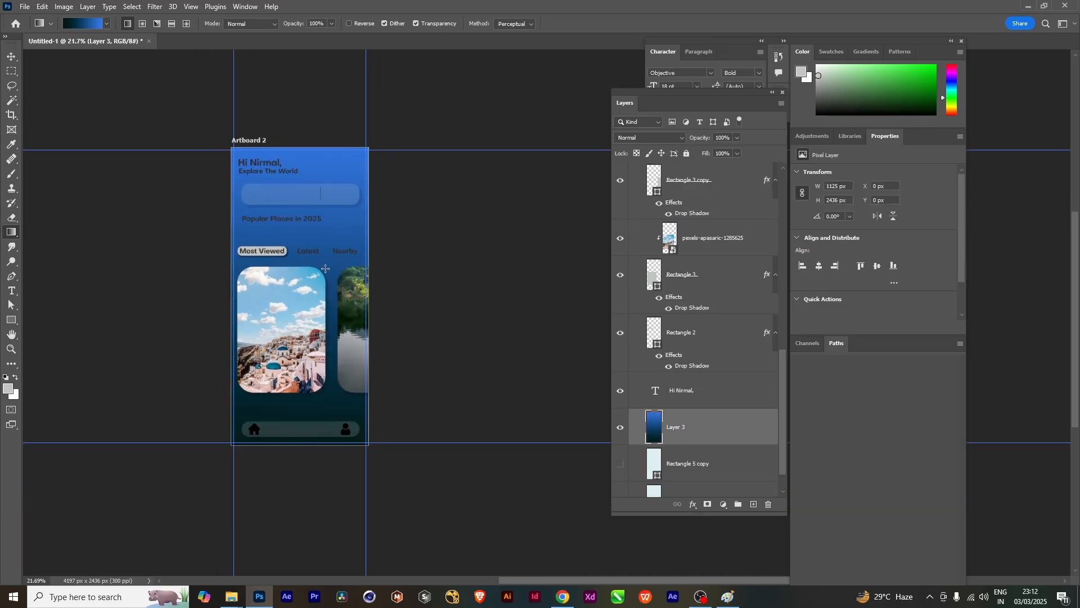
drag(318, 459, 308, 388)
drag(308, 124, 306, 186)
scroll(312, 380, up, 2)
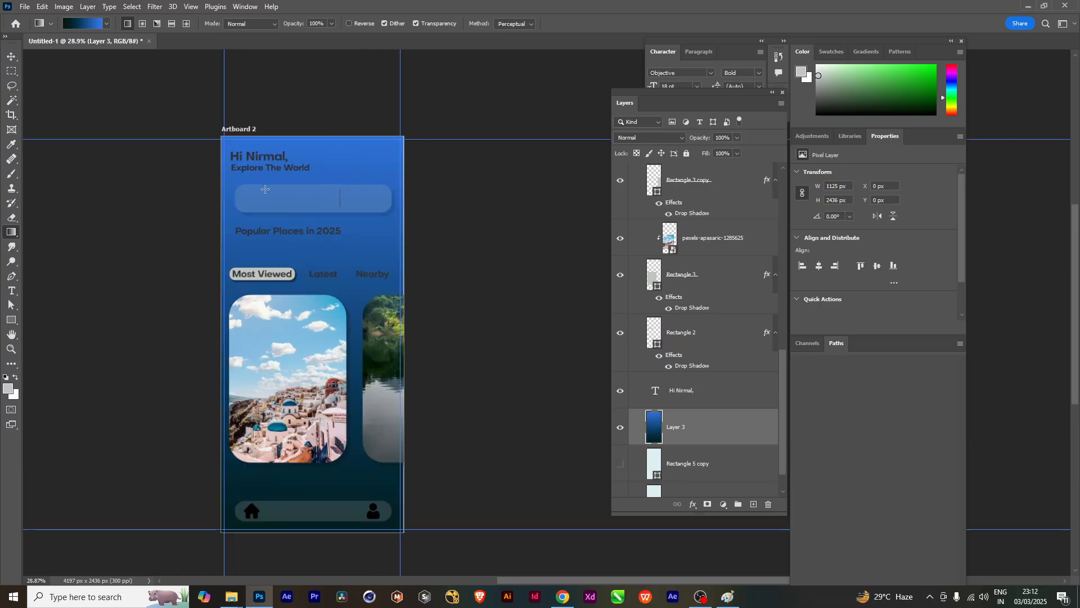
scroll(330, 339, down, 1)
scroll(264, 332, up, 1)
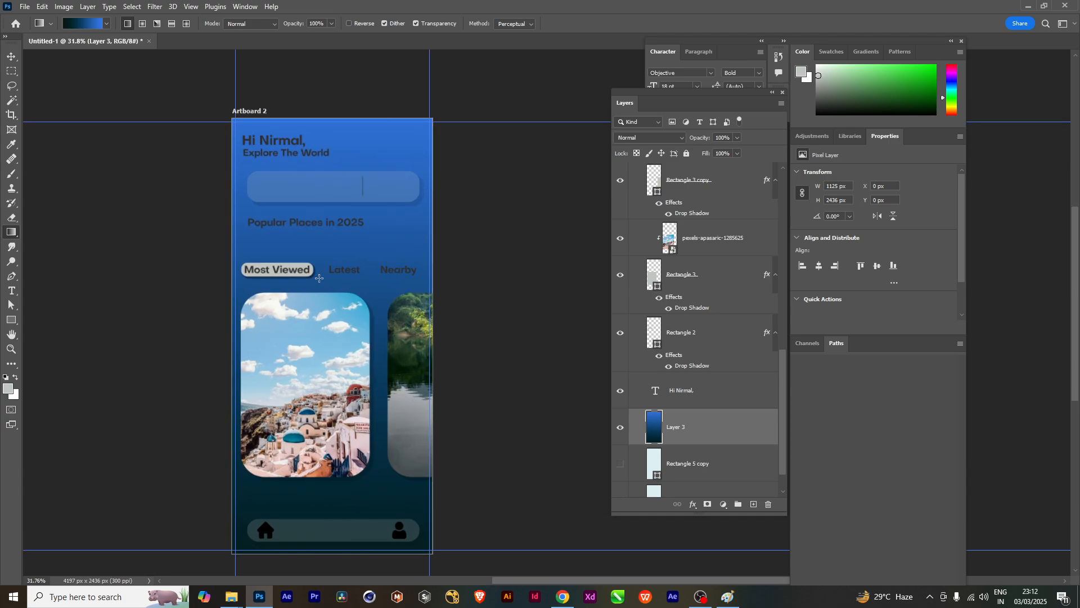
scroll(292, 225, up, 2)
scroll(295, 242, up, 1)
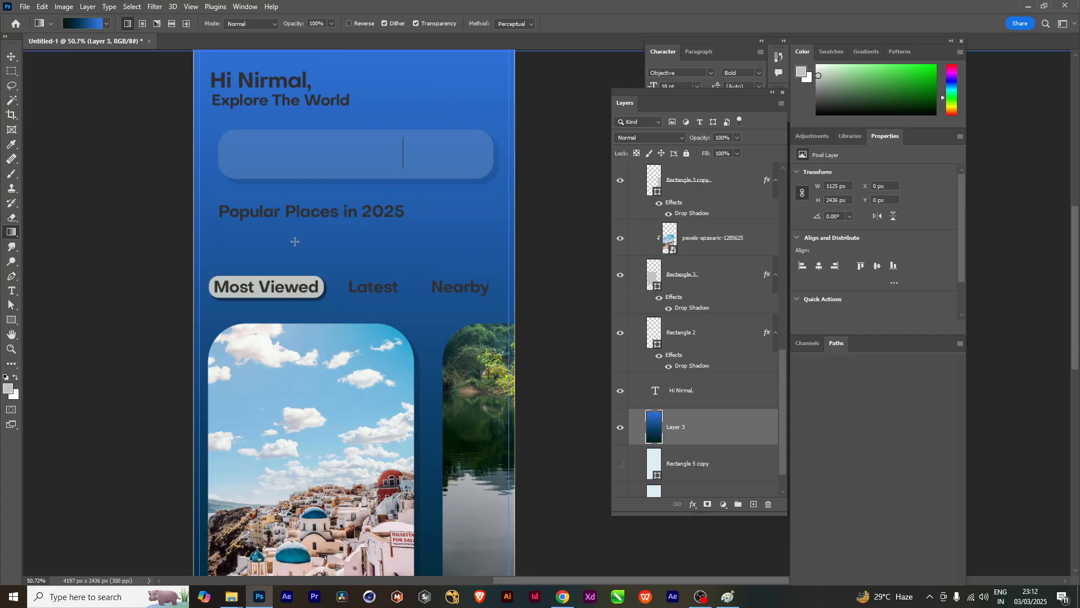
Show the Rectangle 5 copy background and compare it with the blue gradient by toggling both layers' visibility on Artboard 2
click(621, 427)
click(621, 462)
scroll(320, 347, down, 3)
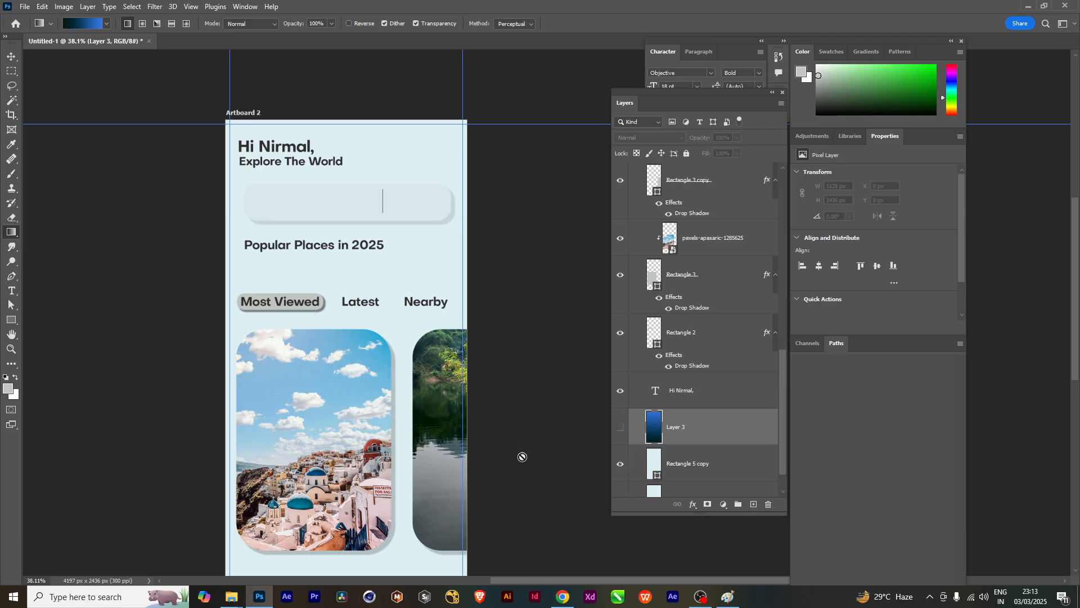
click(621, 427)
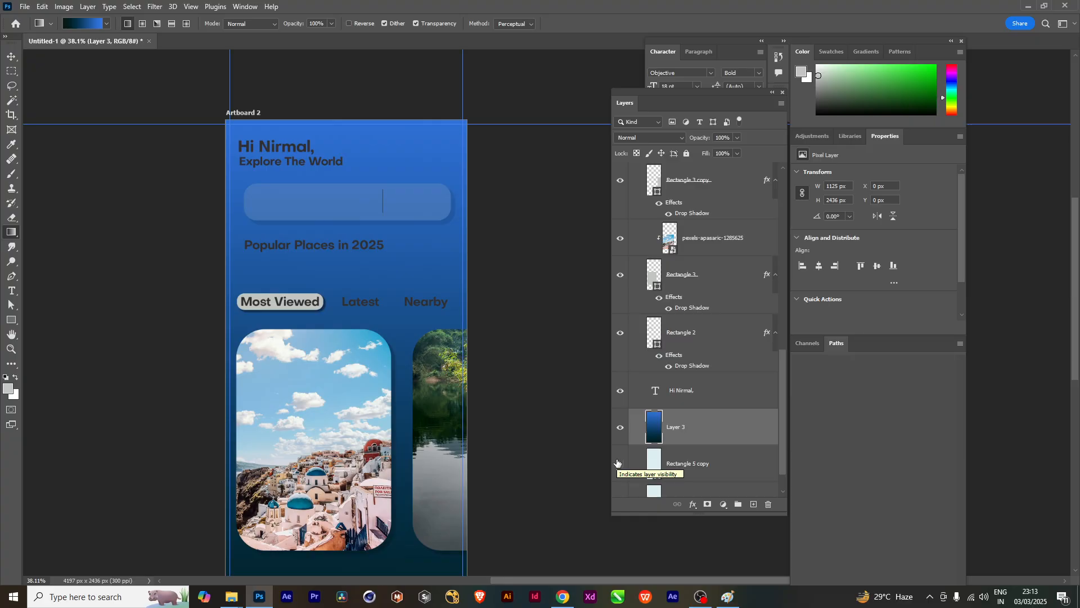
click(619, 463)
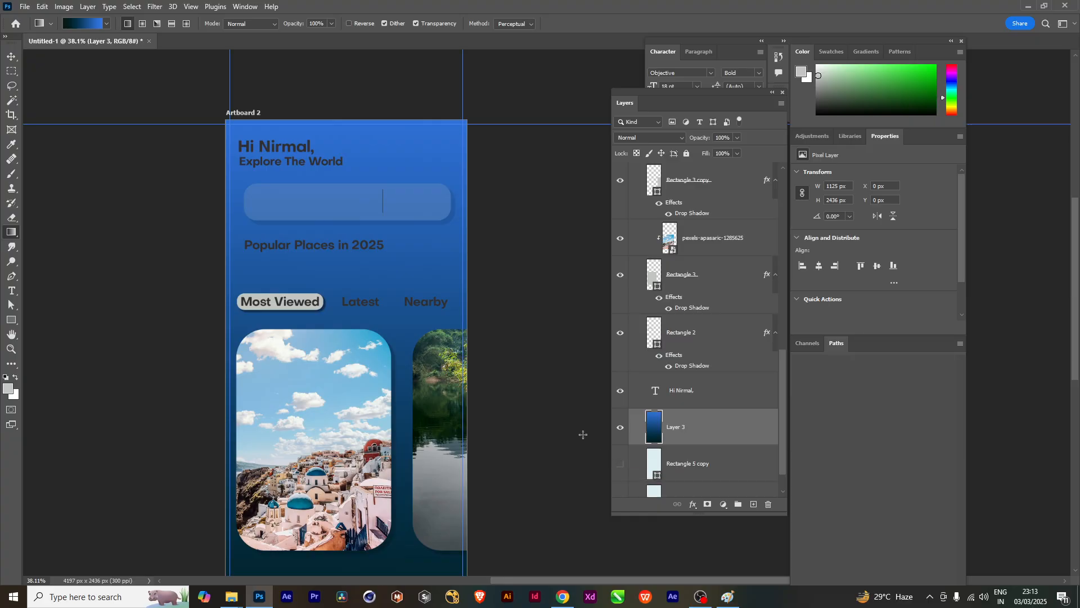
click(620, 428)
click(621, 428)
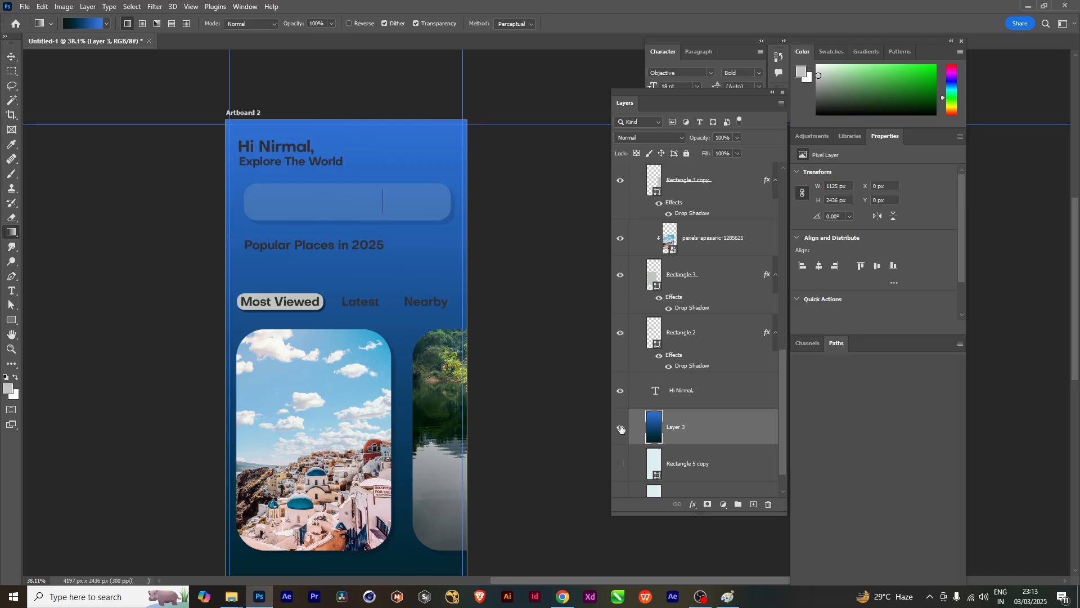
scroll(298, 522, down, 2)
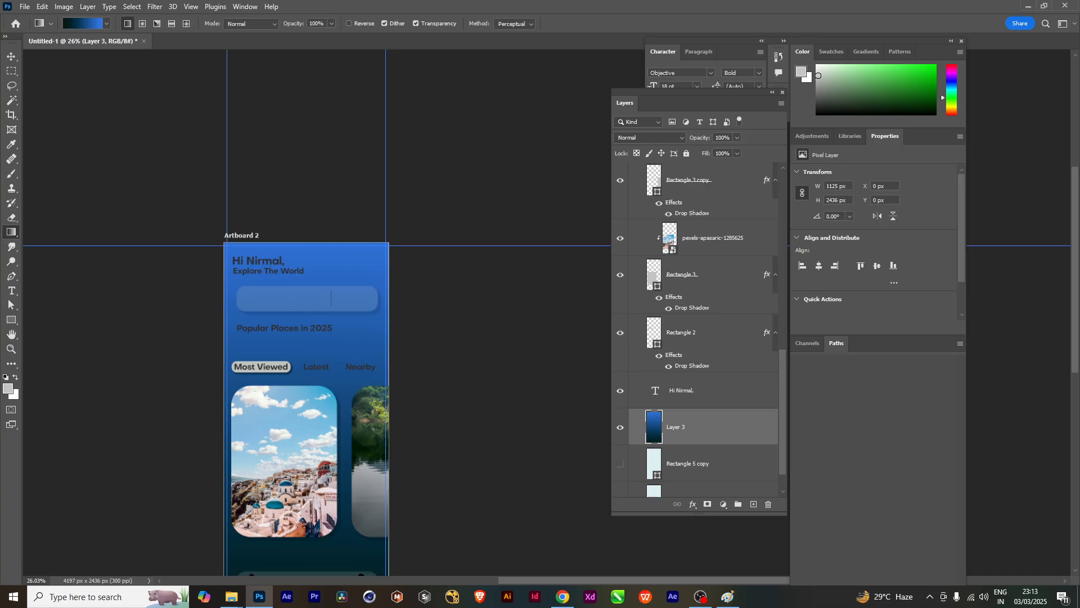
click(621, 427)
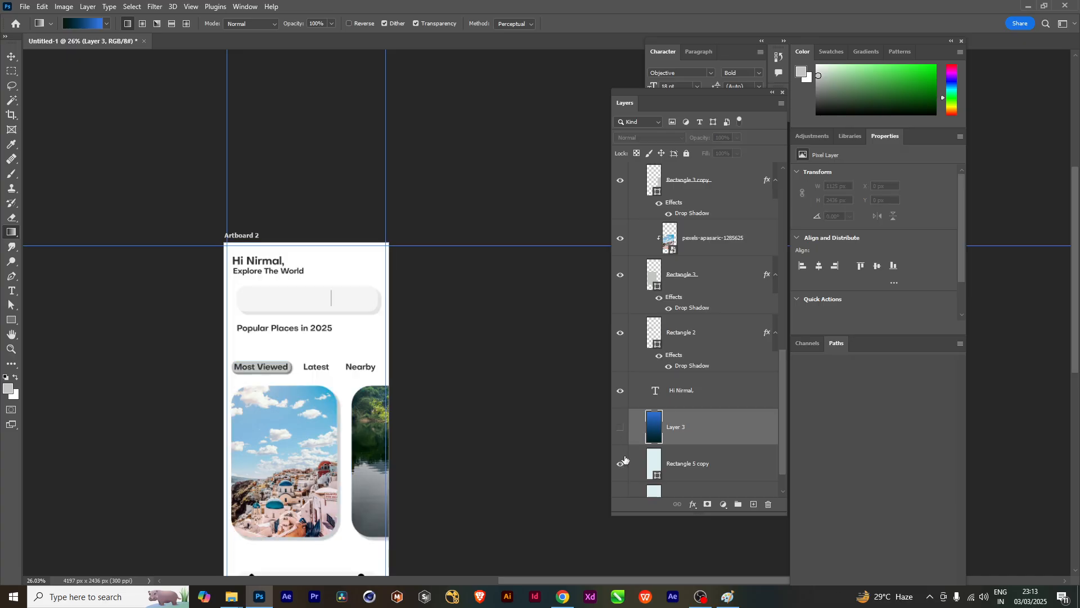
scroll(323, 425, up, 3)
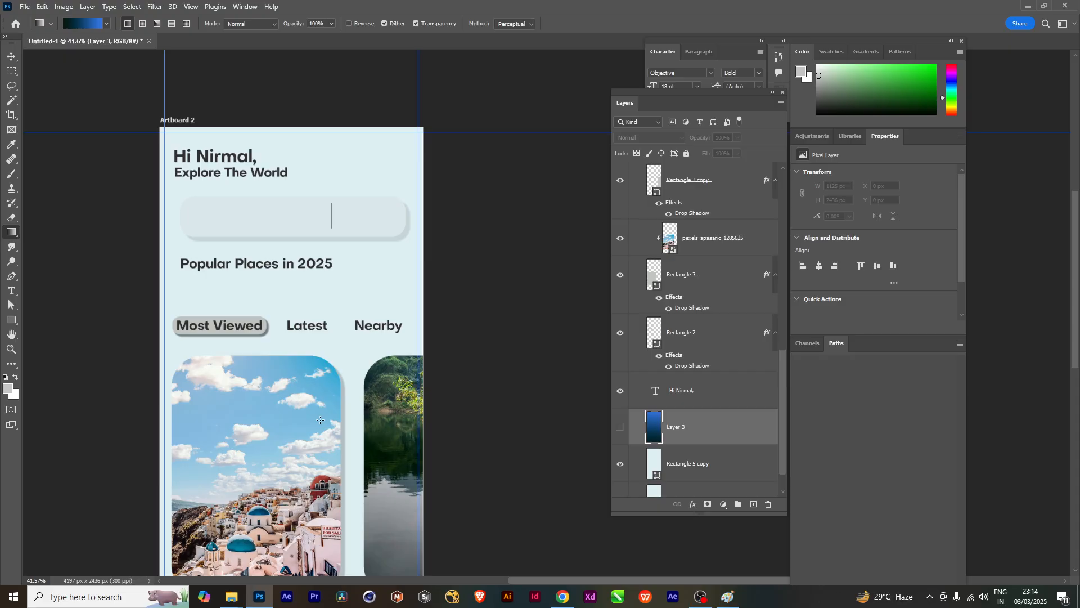
click(621, 426)
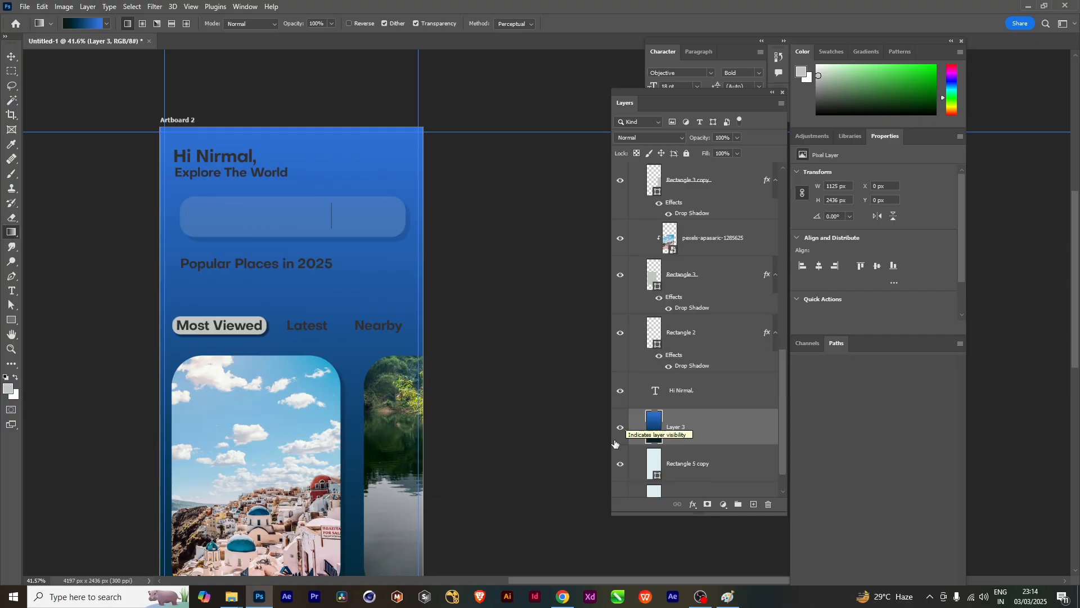
Change the gradient's bright blue colour stop to a pale greyish blue and reapply the gradient vertically over Artboard 2
scroll(359, 156, down, 1)
drag(461, 353, 463, 279)
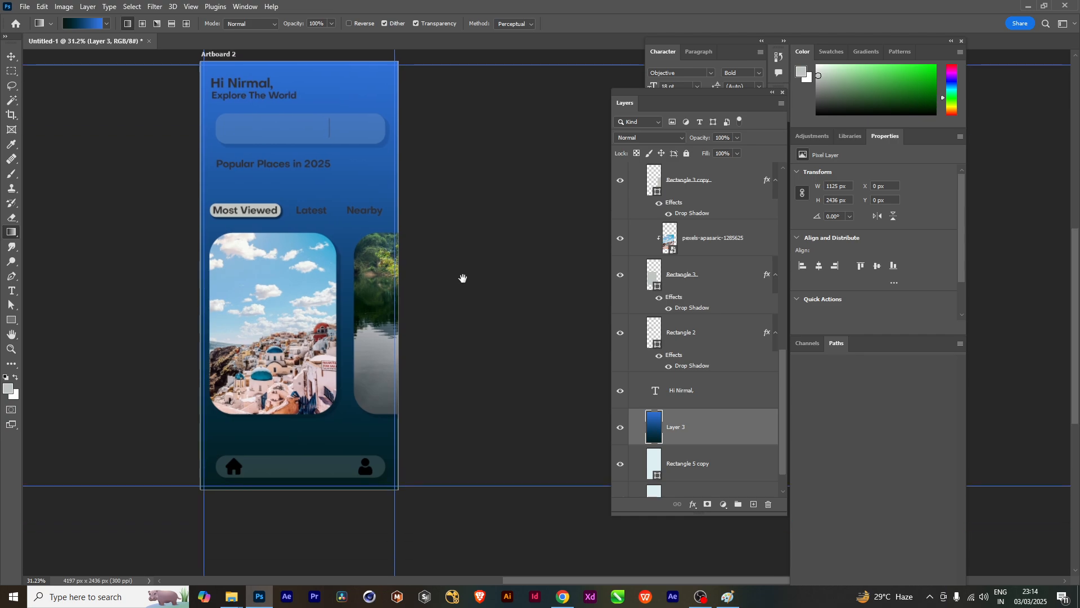
click(85, 25)
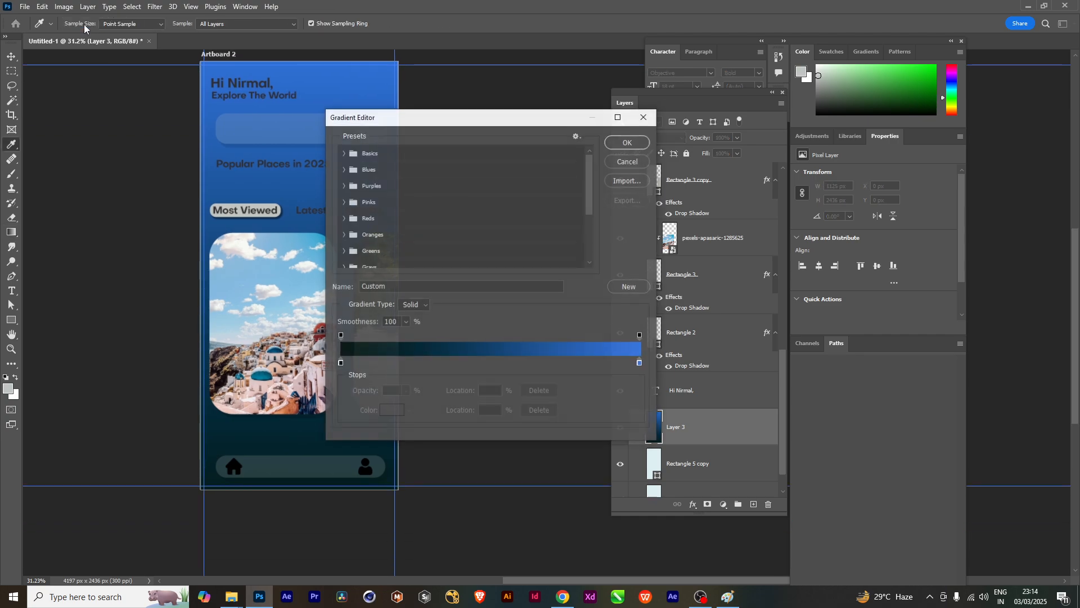
double_click(641, 364)
mouse_move(726, 204)
mouse_down()
mouse_move(696, 189)
mouse_move(712, 199)
mouse_move(698, 214)
mouse_up()
click(934, 183)
scroll(494, 200, down, 1)
click(626, 145)
scroll(389, 380, down, 4)
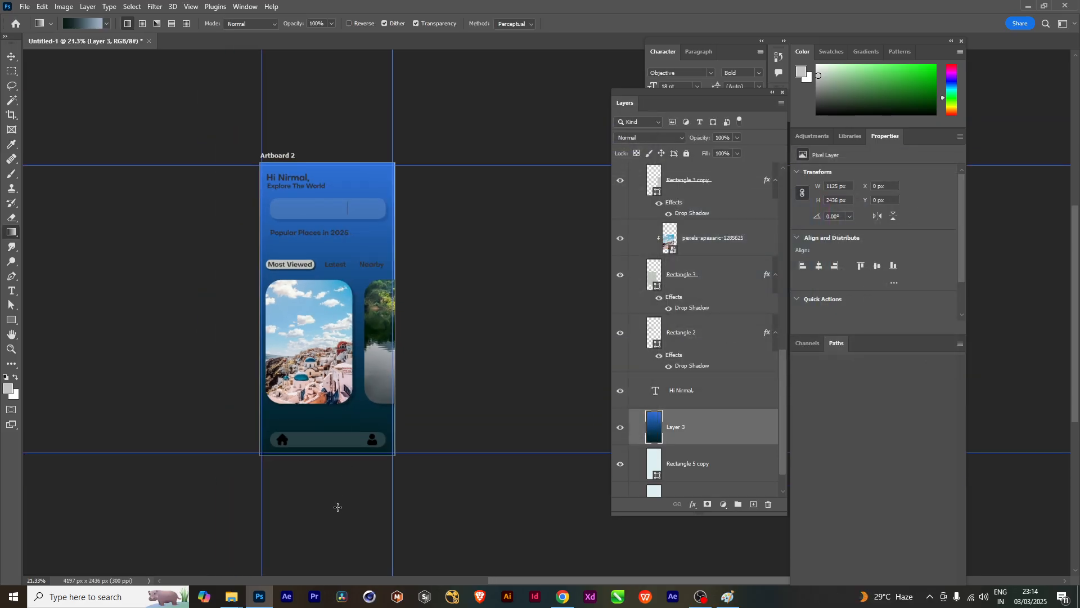
drag(338, 505, 348, 67)
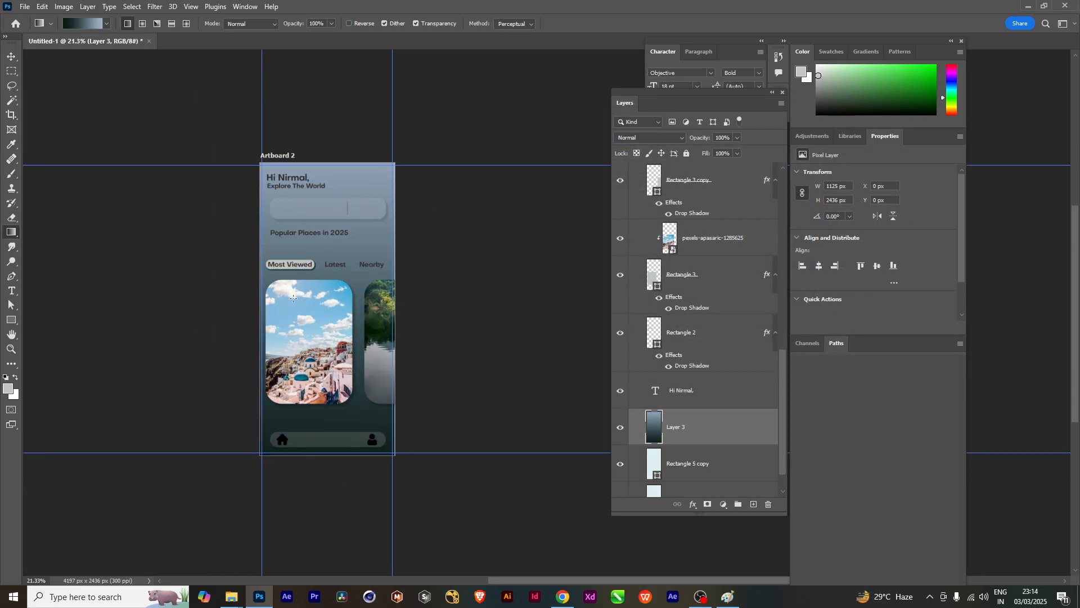
Redraw the gradient so its pale tone covers most of Artboard 2, and delete the gradient layer
scroll(325, 532, down, 2)
scroll(340, 533, down, 2)
drag(369, 525, 377, 280)
scroll(391, 470, up, 6)
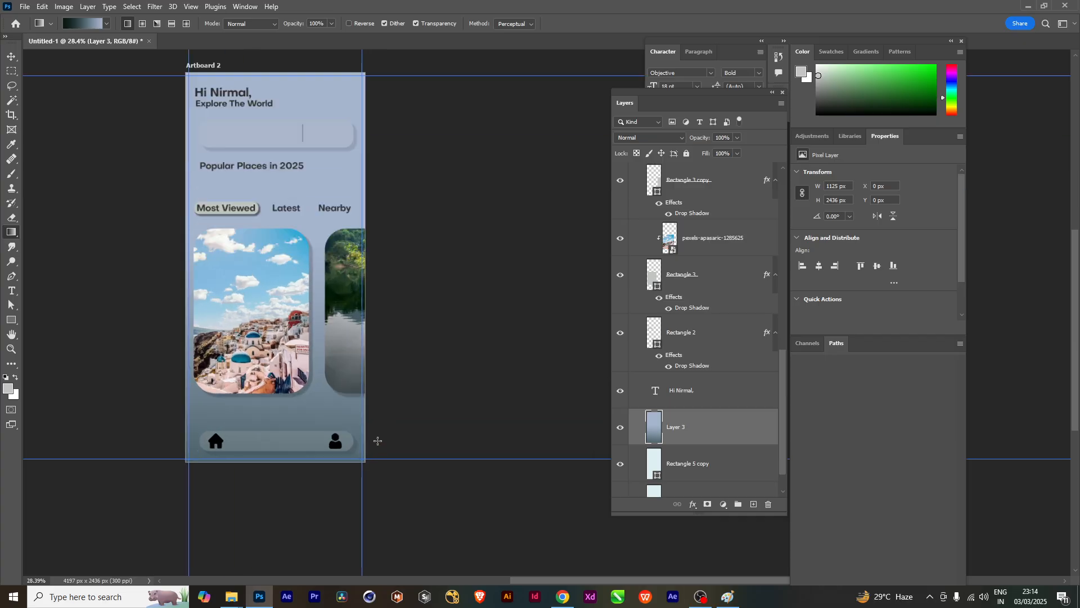
scroll(379, 444, up, 1)
scroll(247, 362, down, 1)
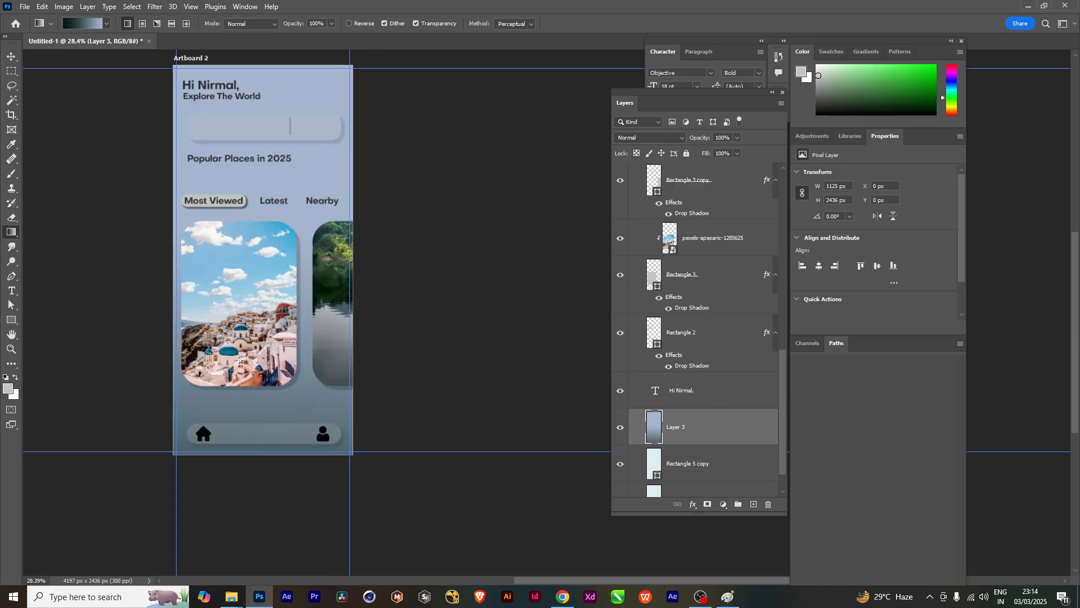
scroll(318, 405, down, 2)
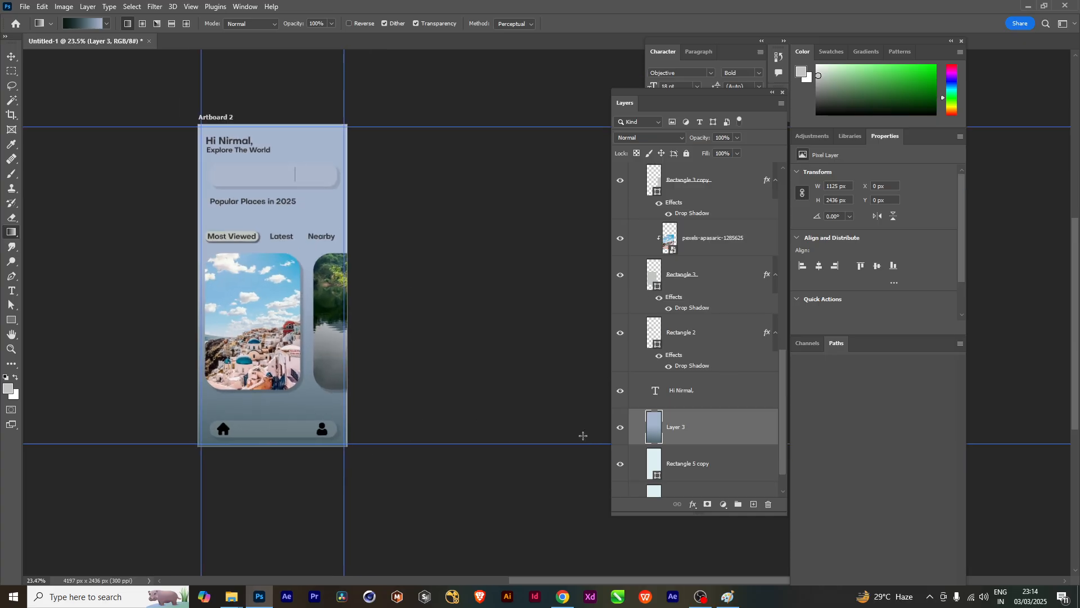
key(Delete)
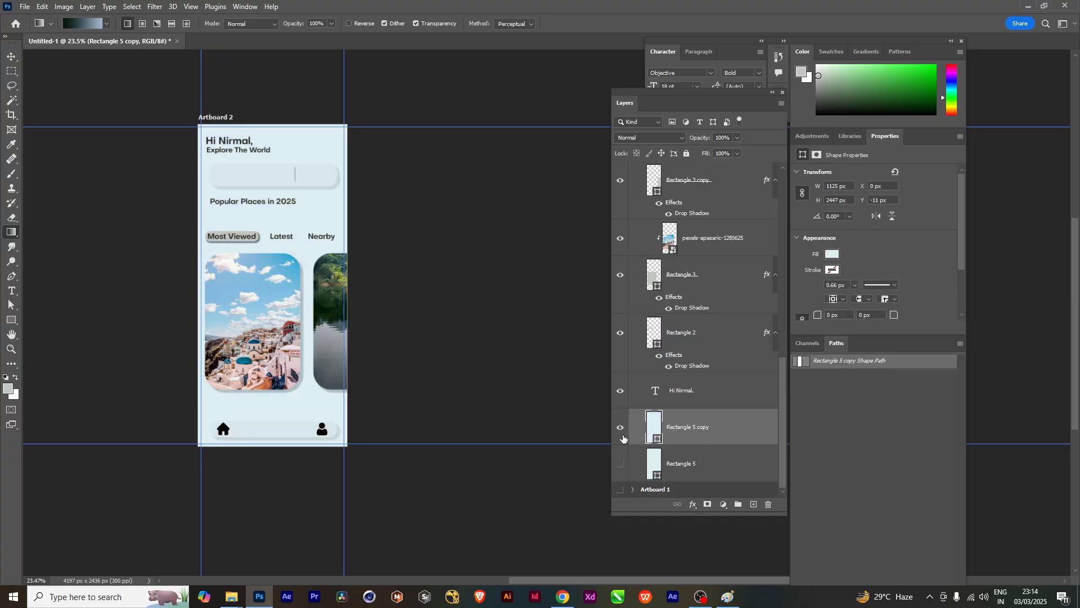
Copy the pale blue background rectangle from Artboard 2, make Artboard 3 visible and paste the rectangle into it
scroll(659, 394, up, 2)
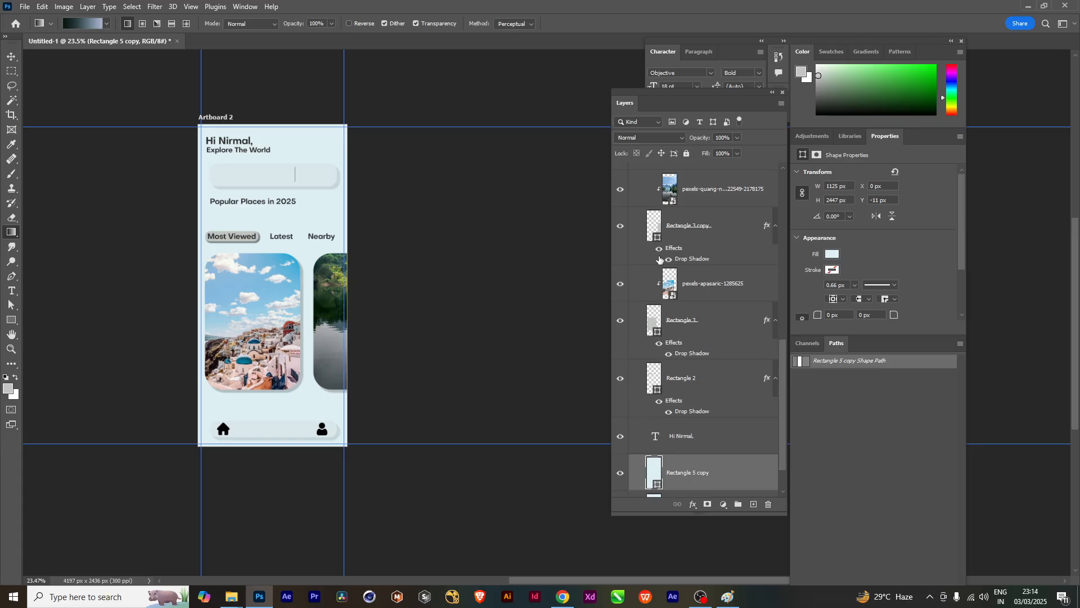
scroll(660, 258, down, 1)
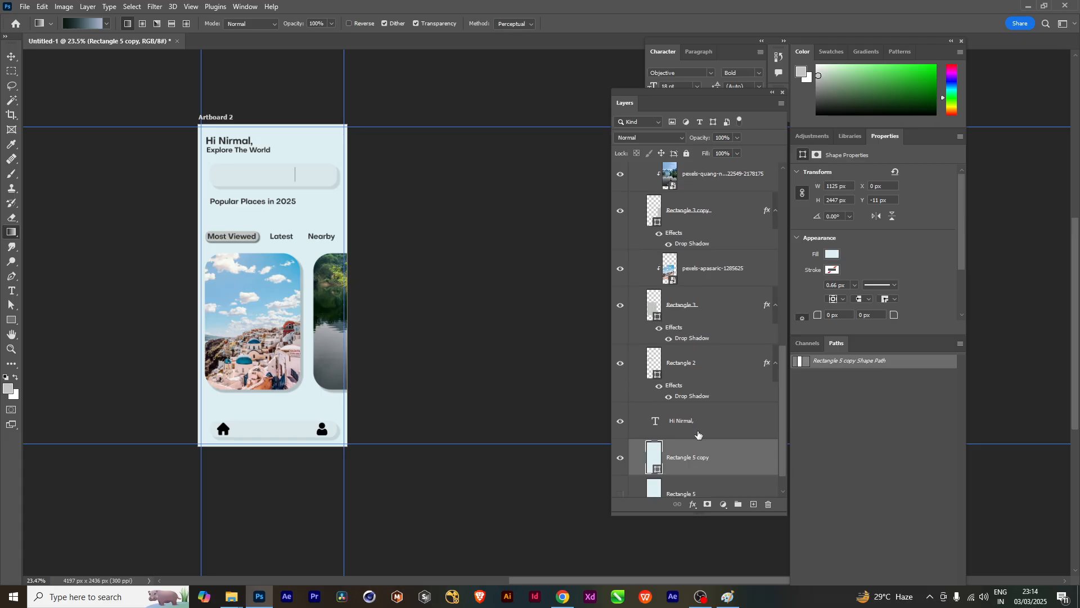
scroll(697, 450, up, 5)
drag(783, 298, 774, 160)
click(634, 186)
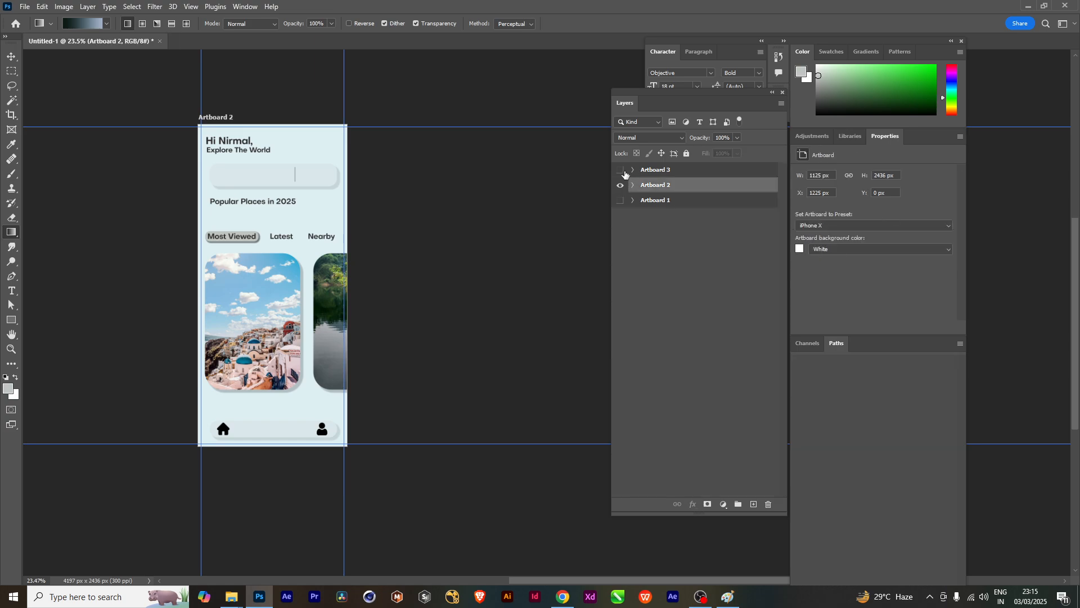
click(620, 170)
click(655, 170)
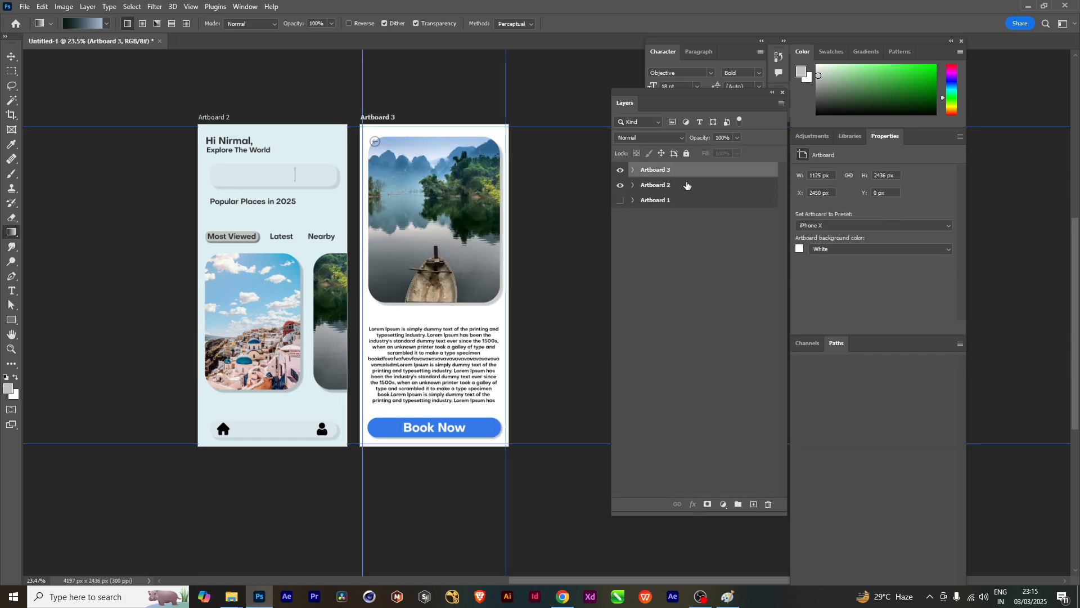
key(ctrl+v)
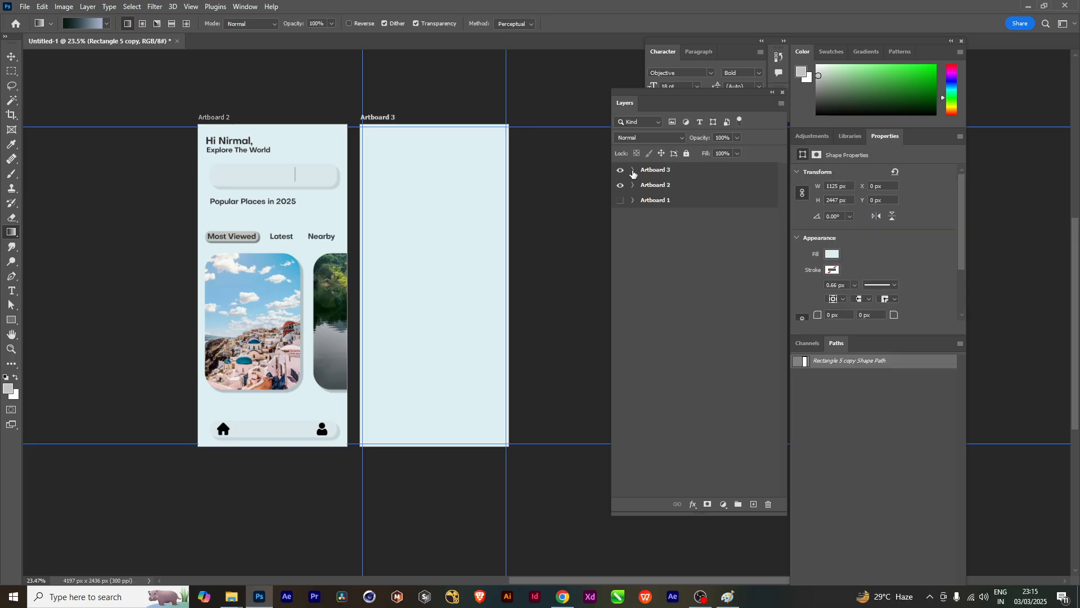
Move the pasted pale blue rectangle to the bottom of Artboard 3's layer stack, behind the photo, text and button
click(633, 170)
drag(691, 198, 718, 467)
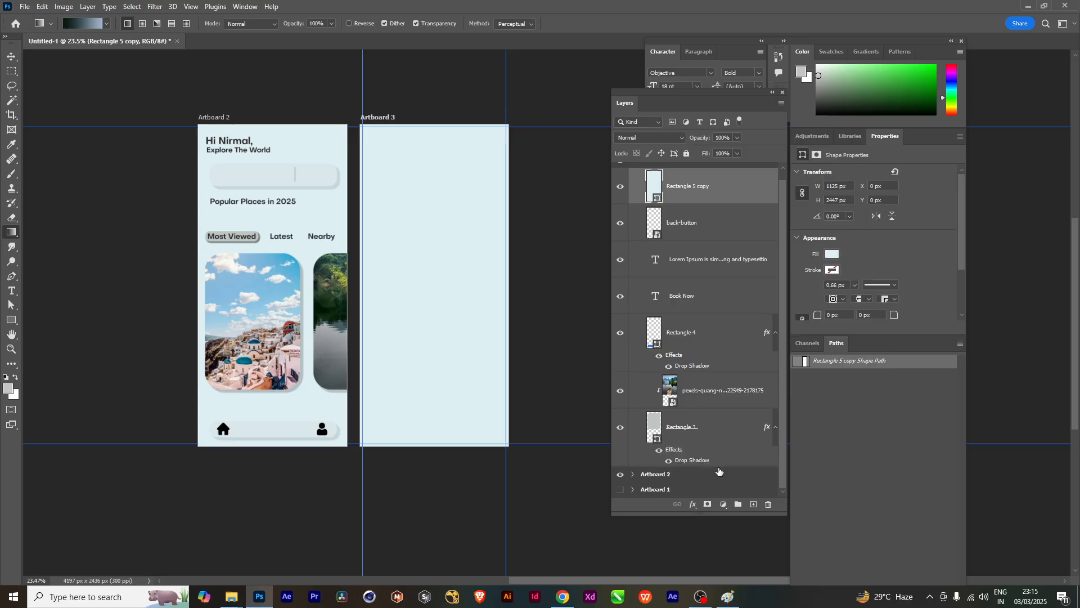
drag(675, 196, 694, 458)
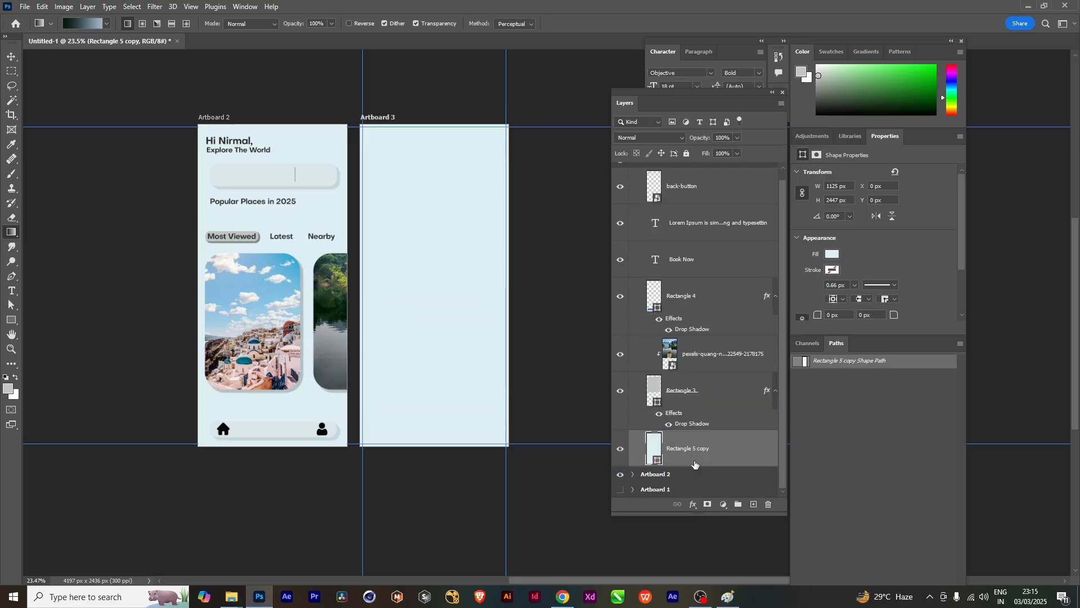
scroll(674, 253, up, 1)
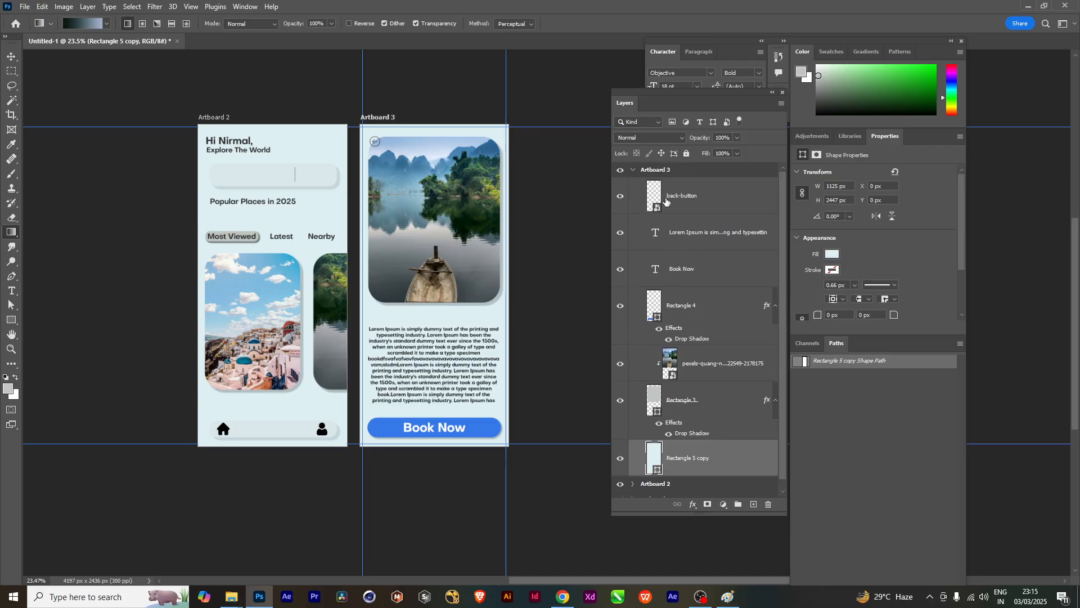
click(633, 170)
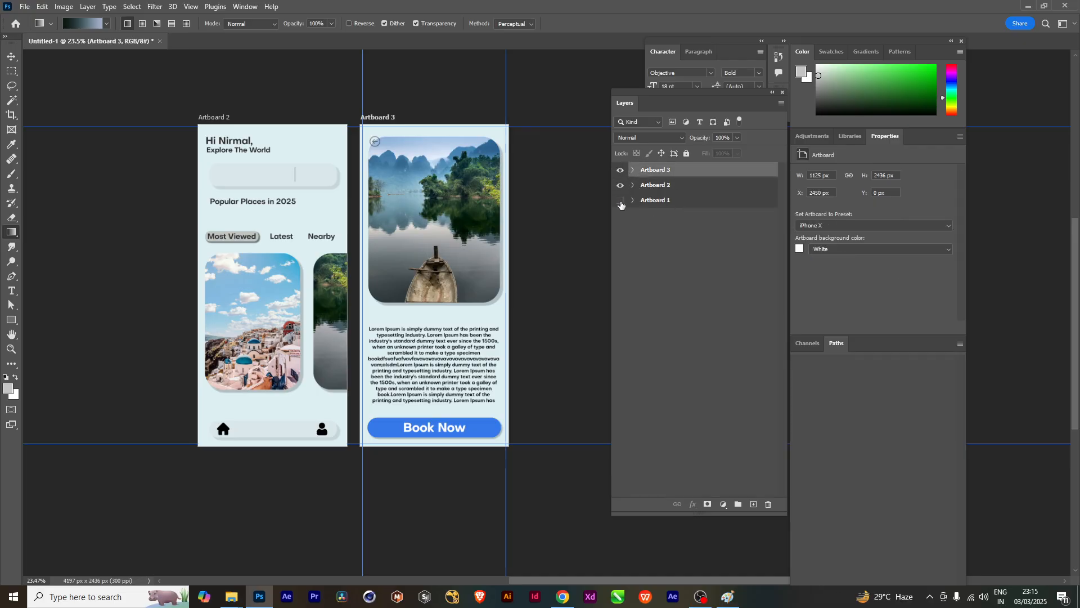
Make Artboard 1 visible again and review the three mobile screens side by side
click(620, 200)
click(655, 201)
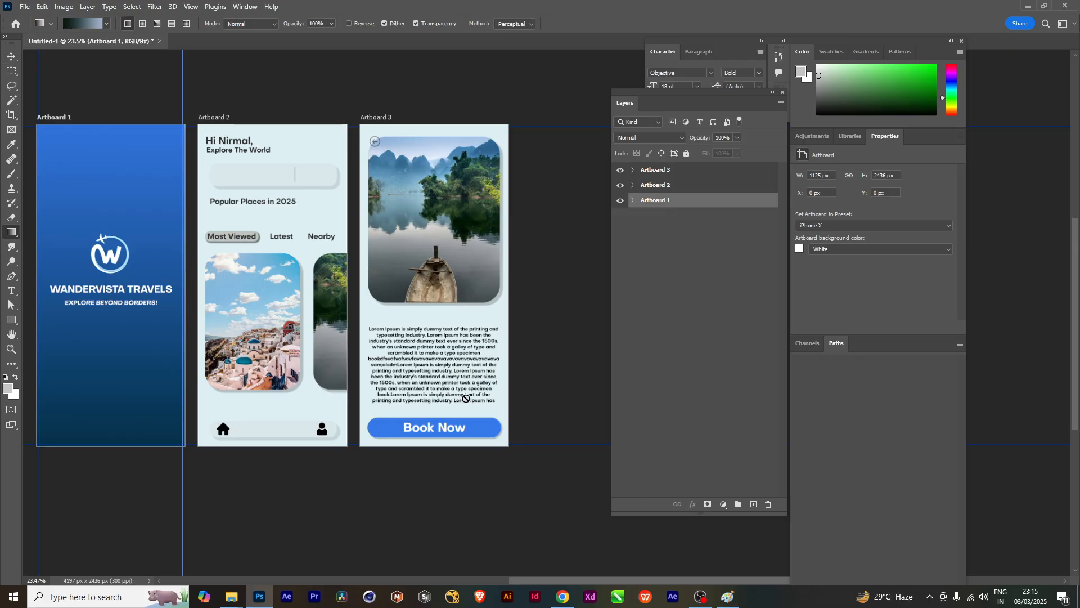
scroll(467, 378, up, 3)
scroll(356, 332, down, 1)
drag(246, 248, 318, 308)
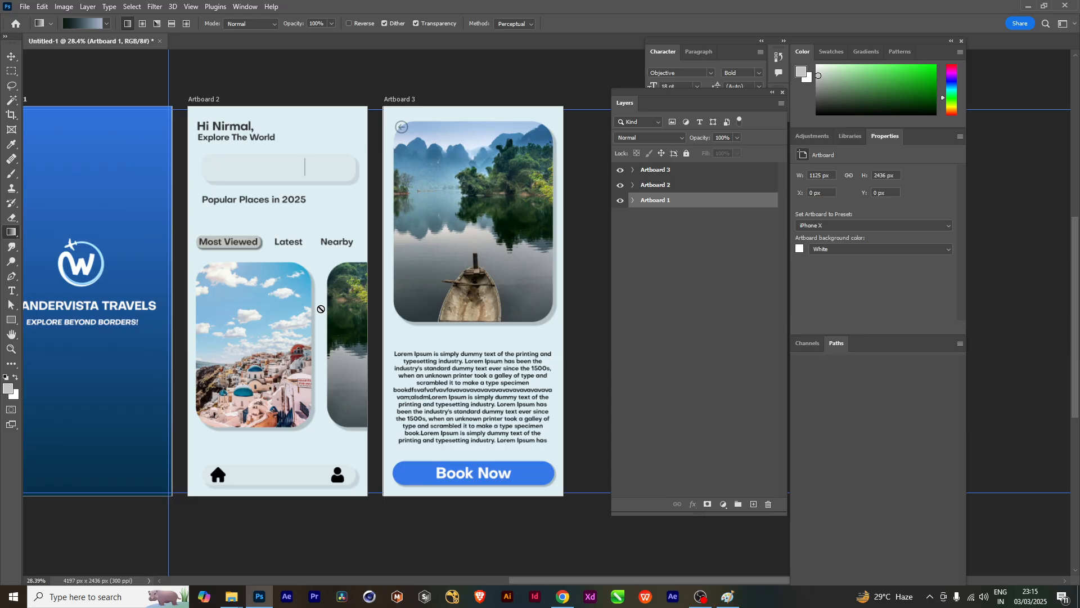
scroll(321, 309, down, 2)
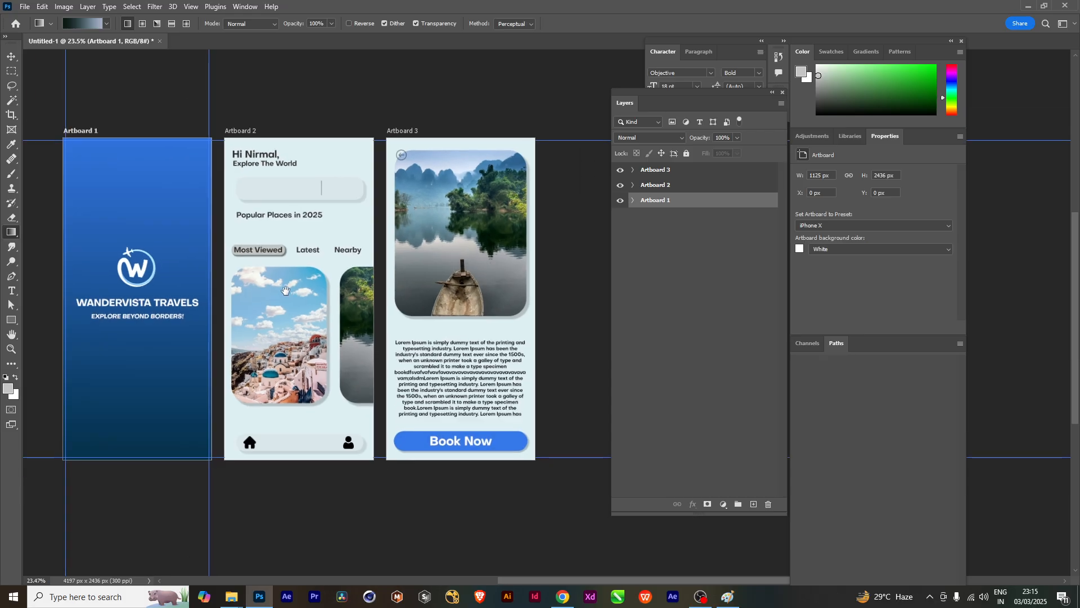